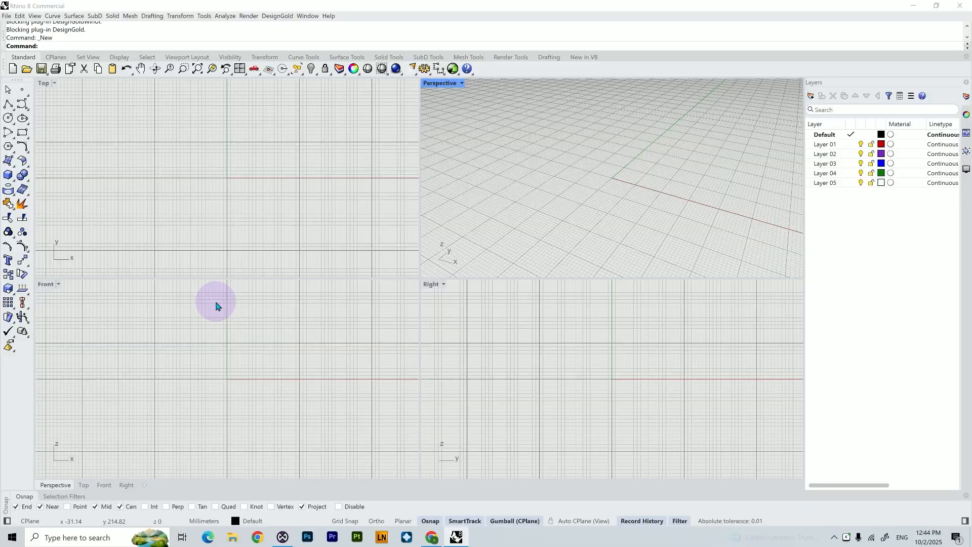
Start a new model from the Small Objects - Millimeters template
left_click(7, 16)
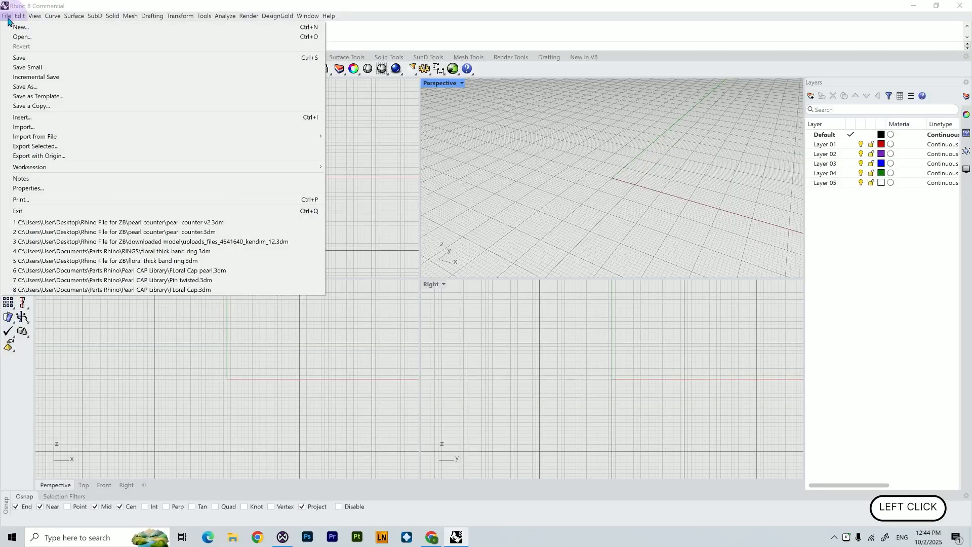
left_click(12, 29)
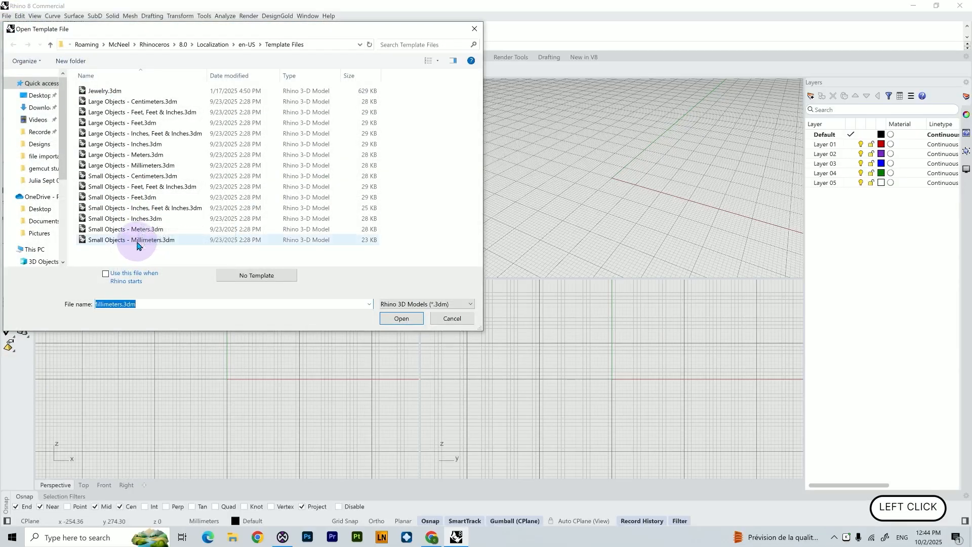
left_click(137, 242)
left_click(406, 318)
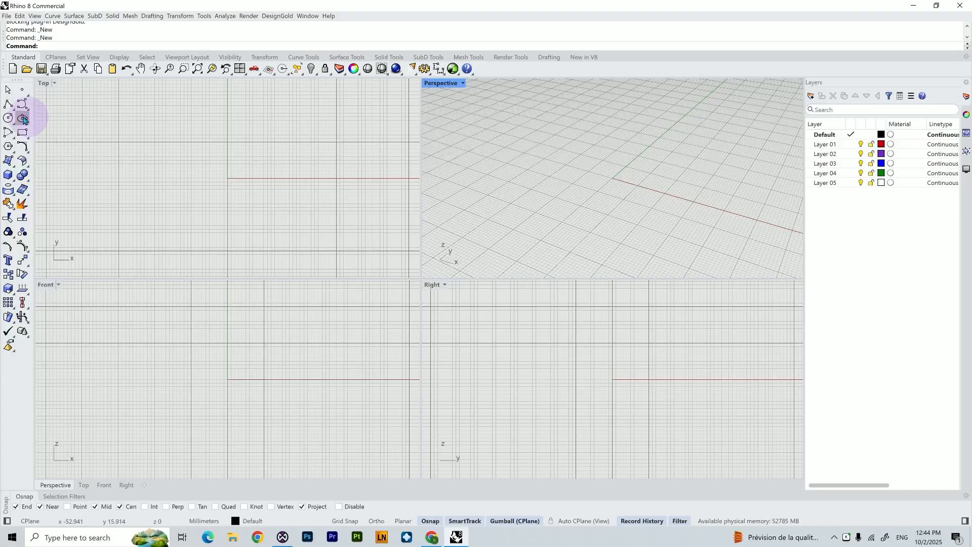
Draw a circle centred at the origin in the Front view with a diameter of 16.1 mm
left_click(8, 119)
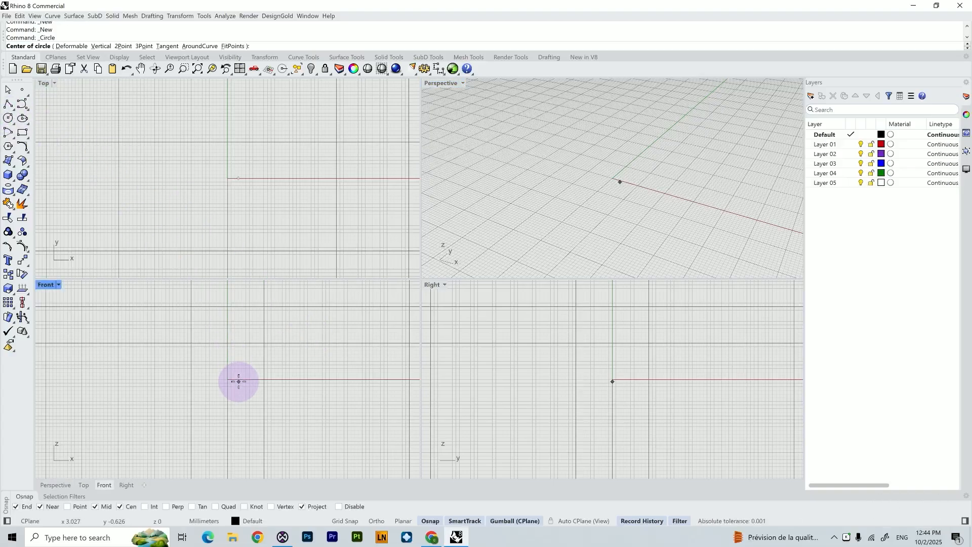
type("0")
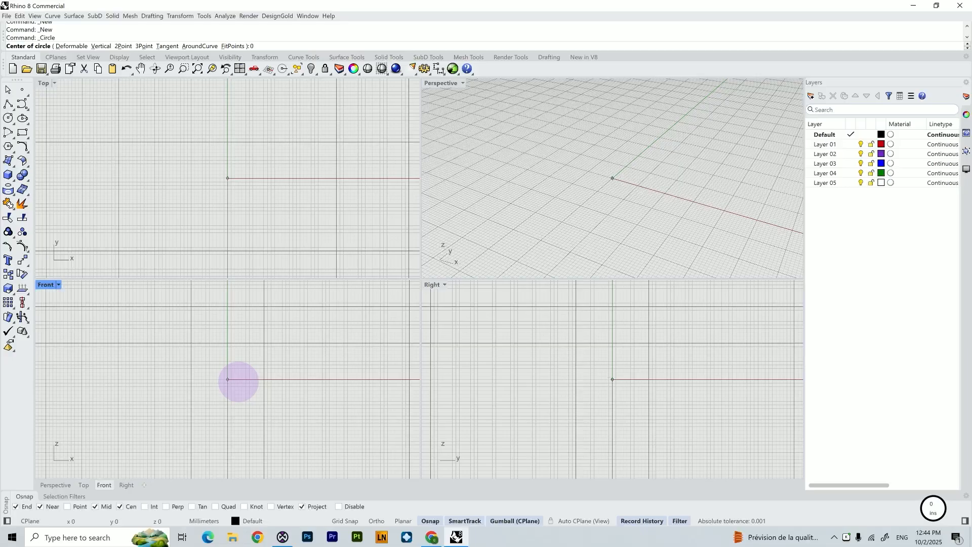
key("Return")
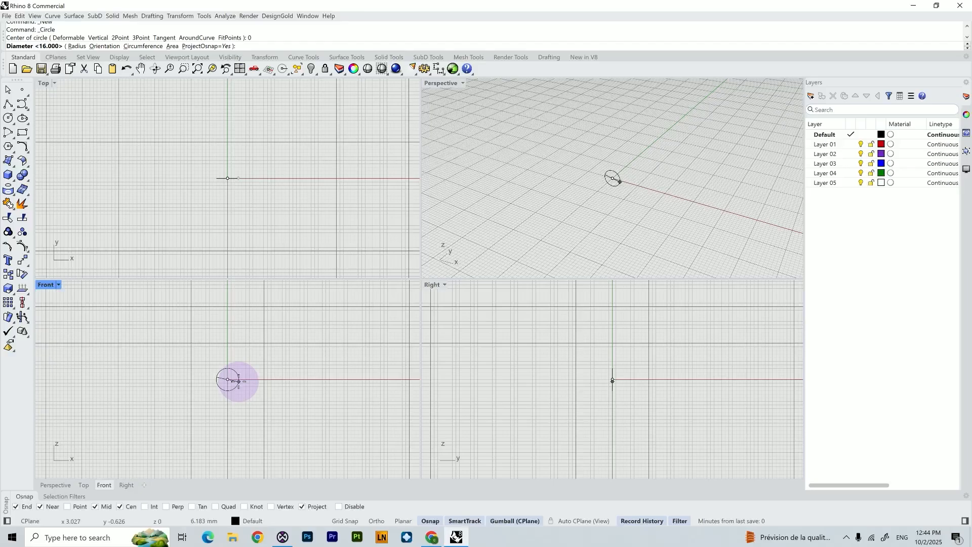
type("16.")
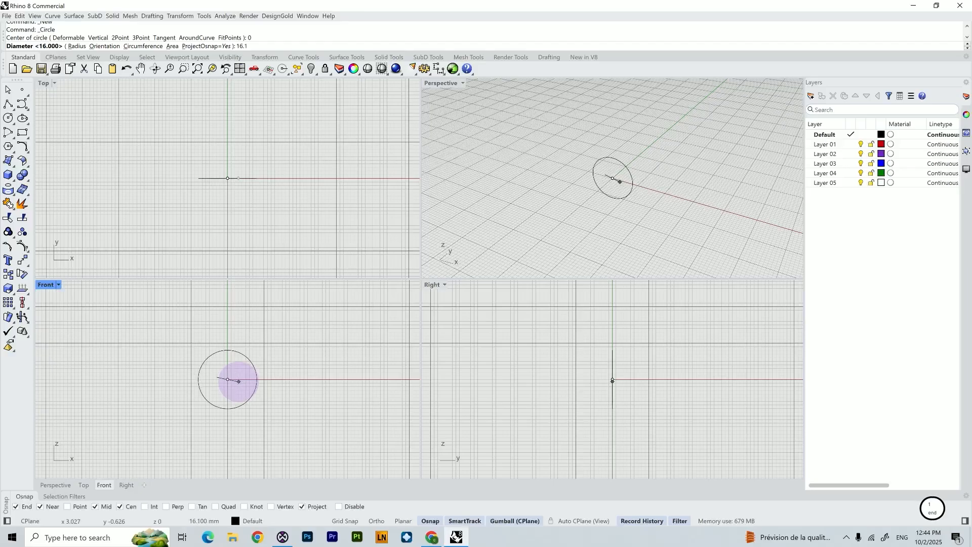
type("1")
key("Return")
key("alt+Tab")
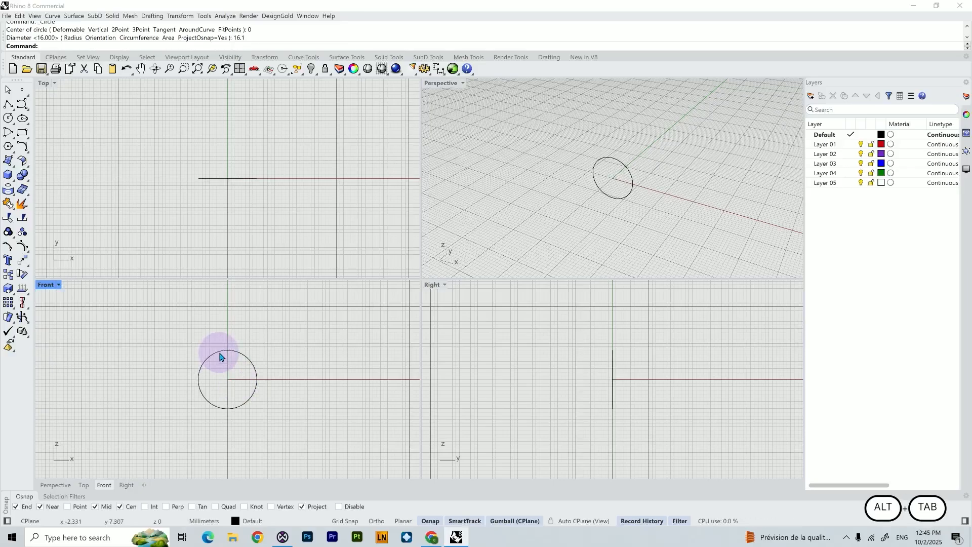
Offset the circle outward by 1.95 mm to form the ring's outer edge
left_click(223, 351)
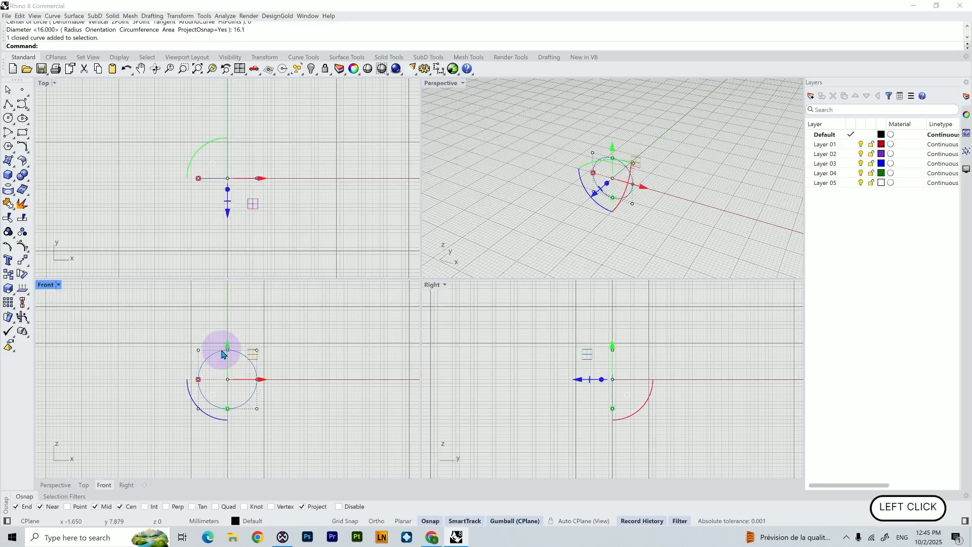
type("Offset")
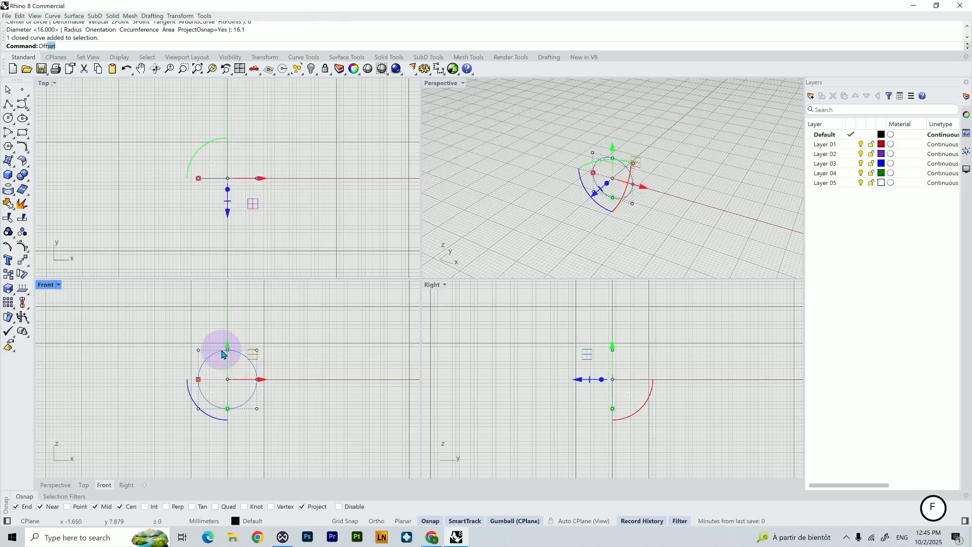
key("Return")
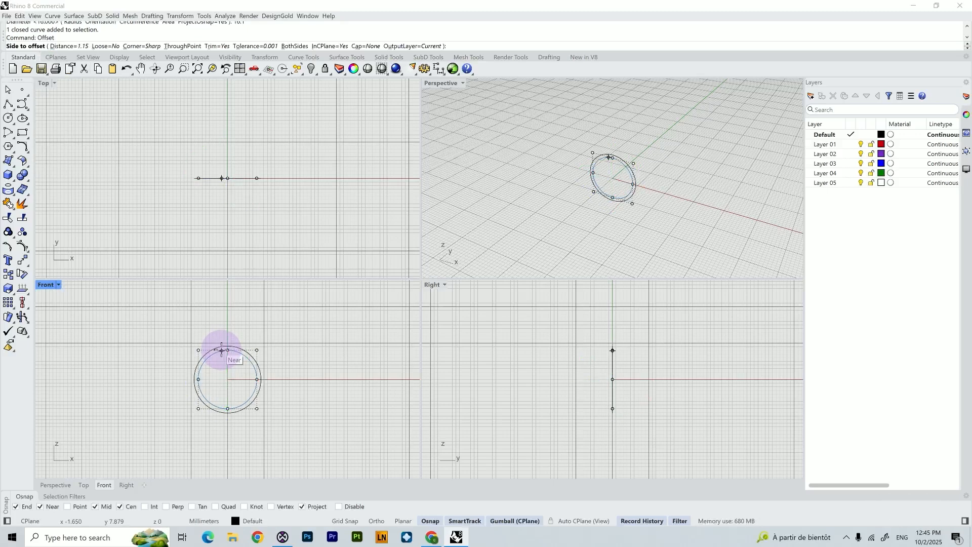
type("1.95")
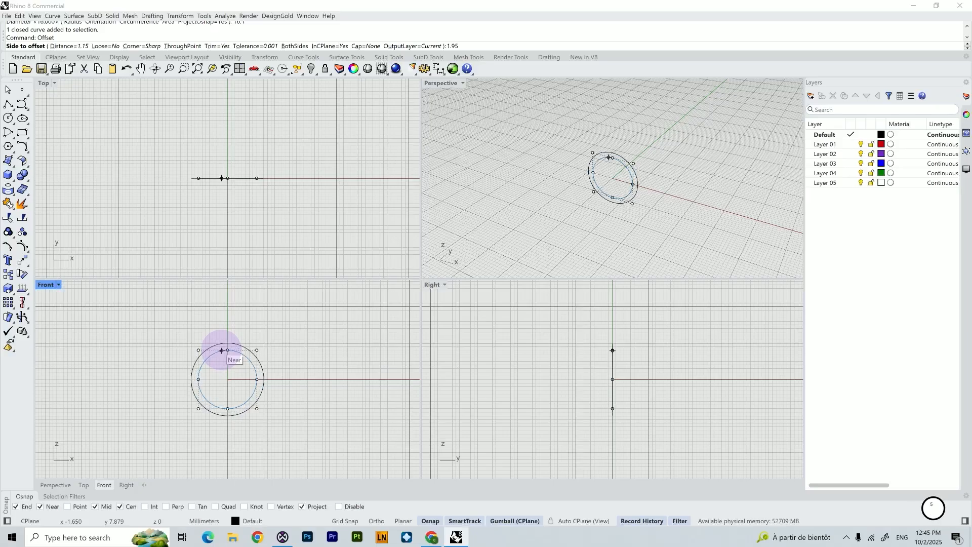
key("Return")
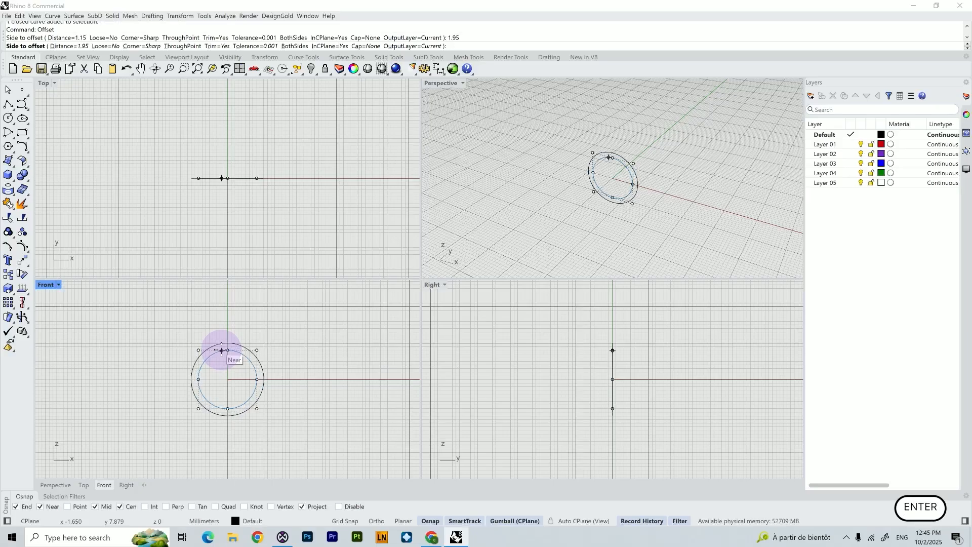
left_click(261, 323)
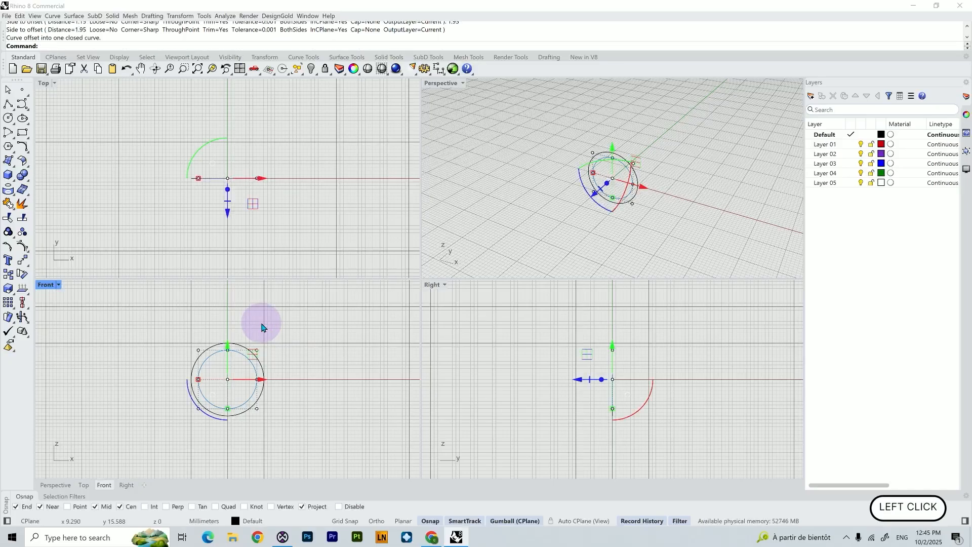
left_click(320, 405)
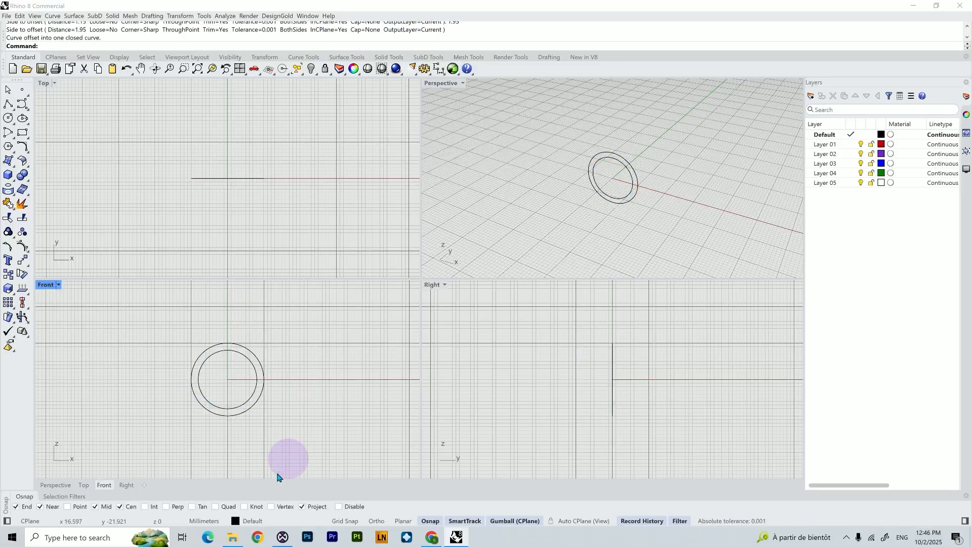
Import the Cushion gem.3dm file from the Gems folder into the model
left_click(232, 537)
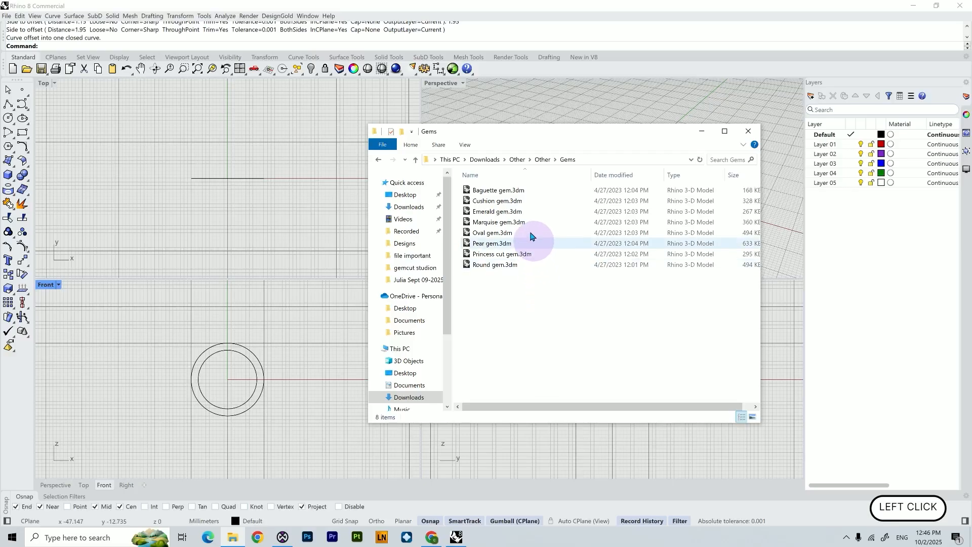
left_click(525, 202)
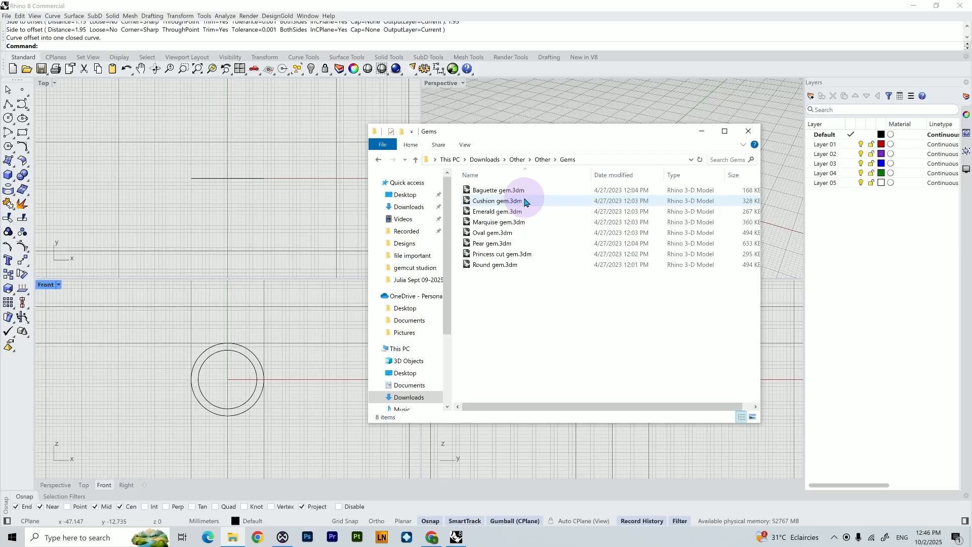
left_click_drag(496, 204, 217, 370)
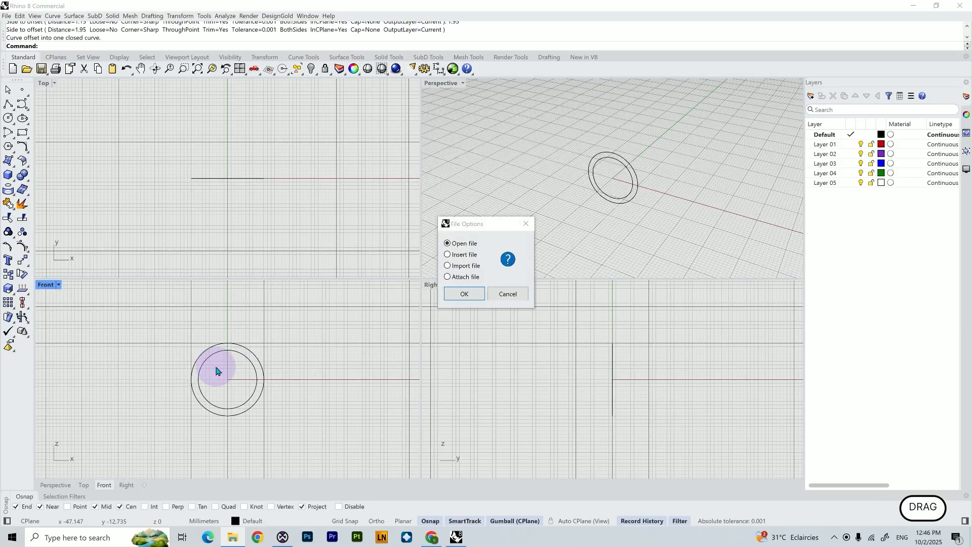
left_click(457, 266)
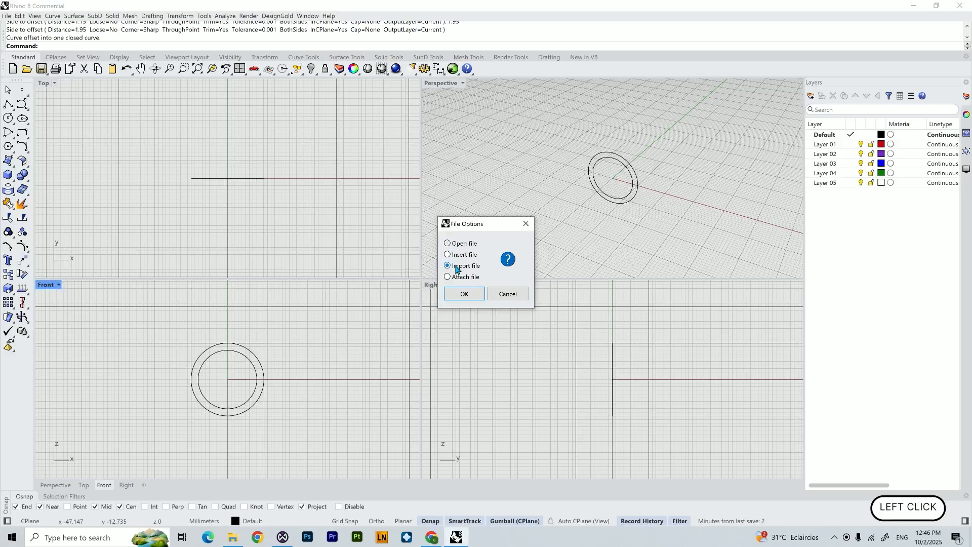
left_click(464, 294)
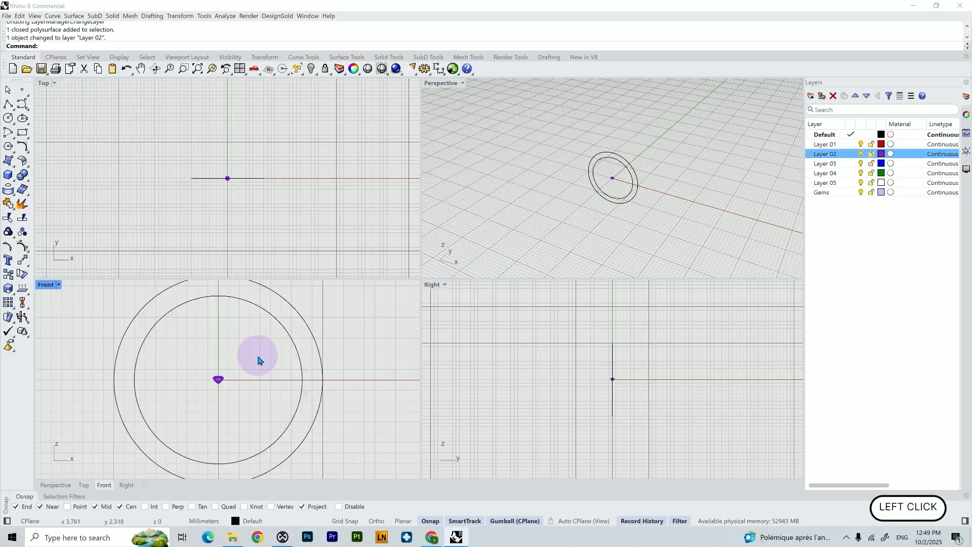
Select the imported cushion gem and scale it by 5.5 with the gumball
scroll(223, 379, "up", 5)
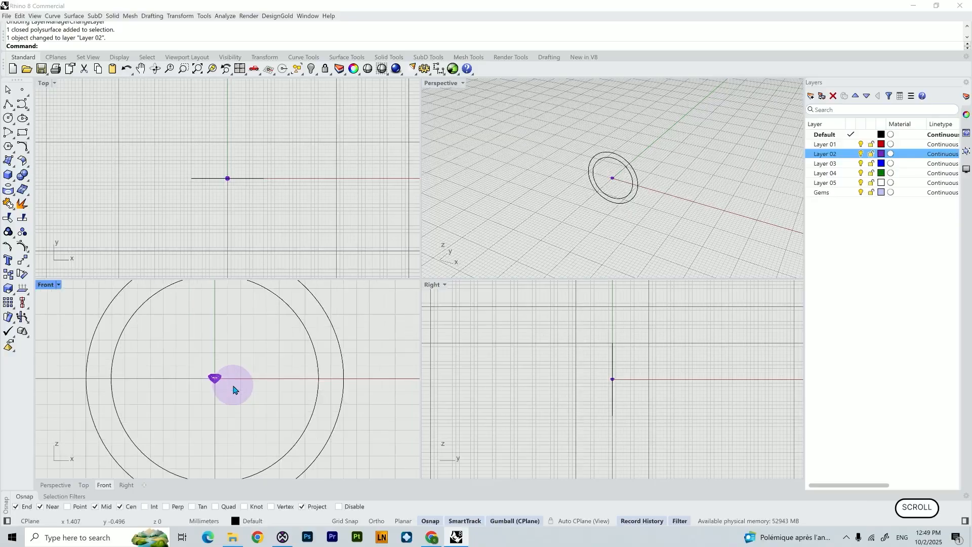
left_click(198, 372)
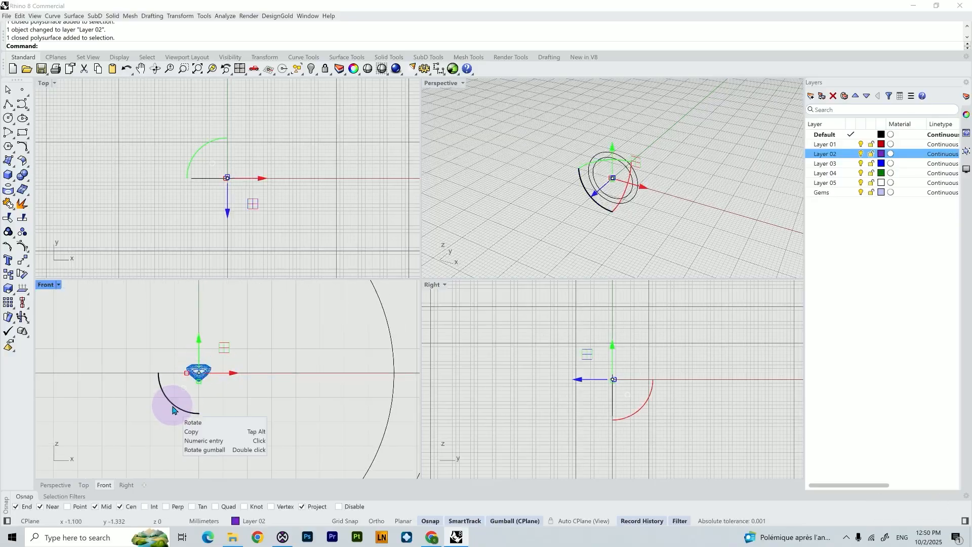
left_click(185, 374, "shift")
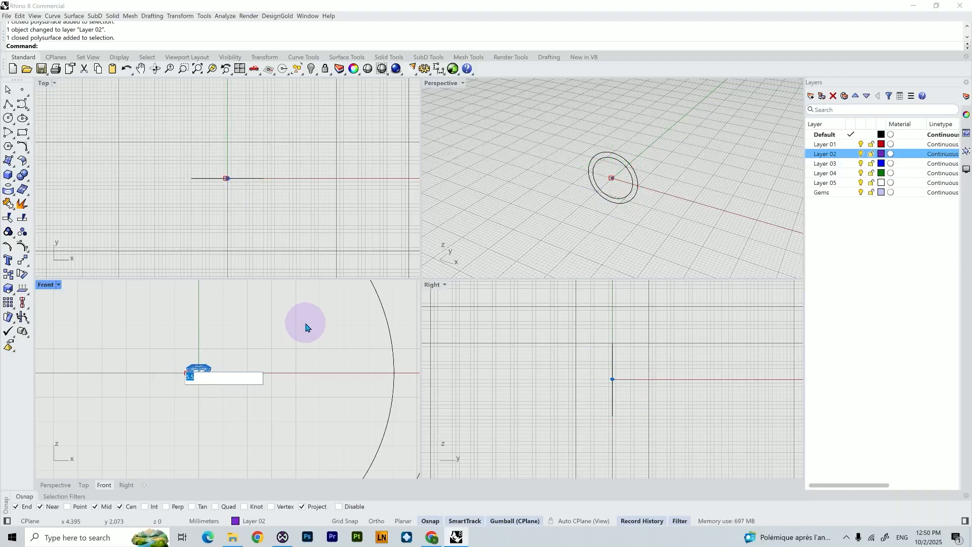
type("5.5")
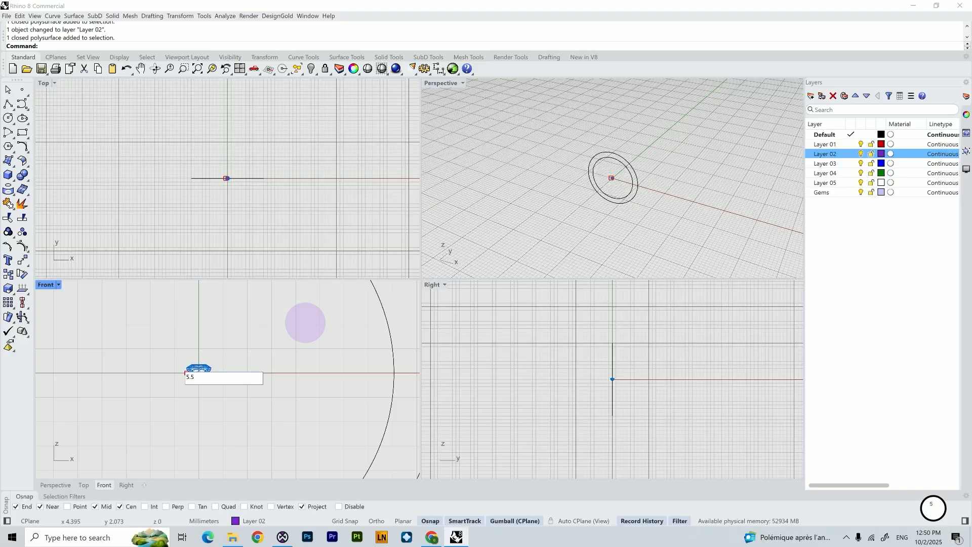
key("Return")
Set the gem's Y size to 7 mm in BoxEdit to elongate the cushion
scroll(238, 213, "up", 5)
right_click_drag(219, 215, 254, 260)
scroll(262, 234, "up", 2)
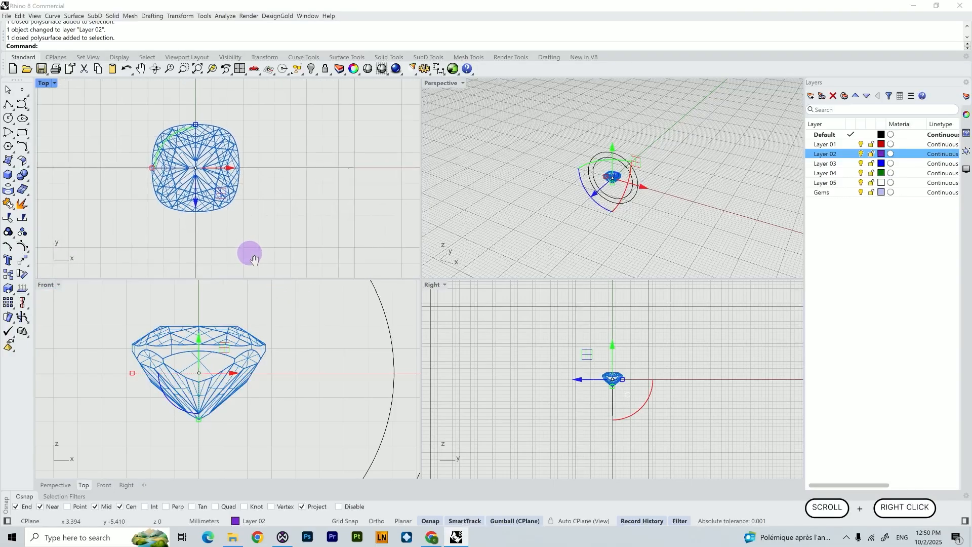
scroll(254, 260, "down", 1)
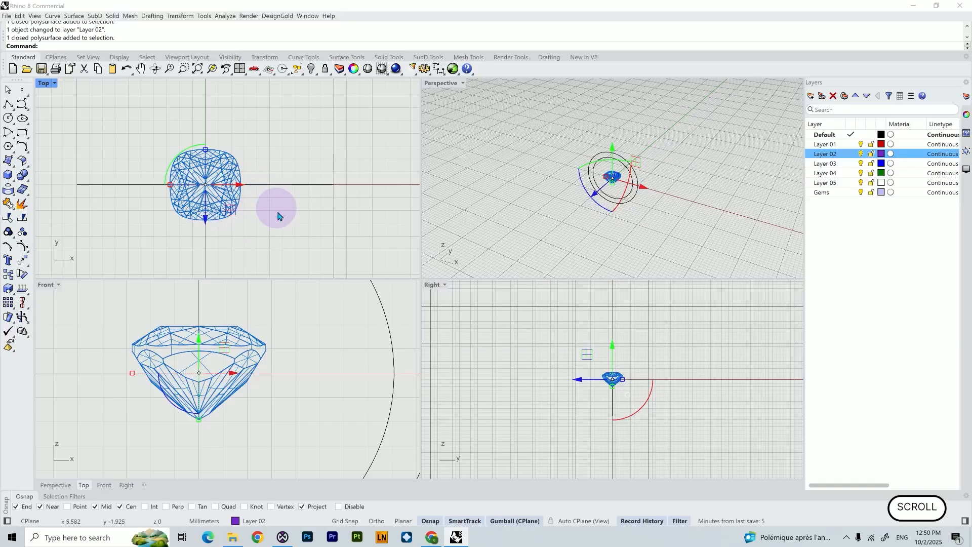
scroll(243, 233, "down", 2)
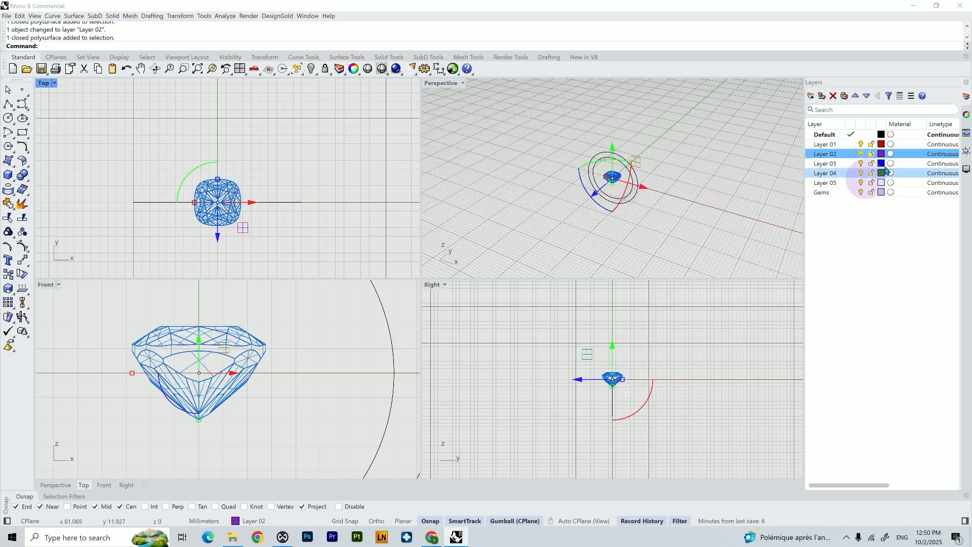
left_click(967, 152)
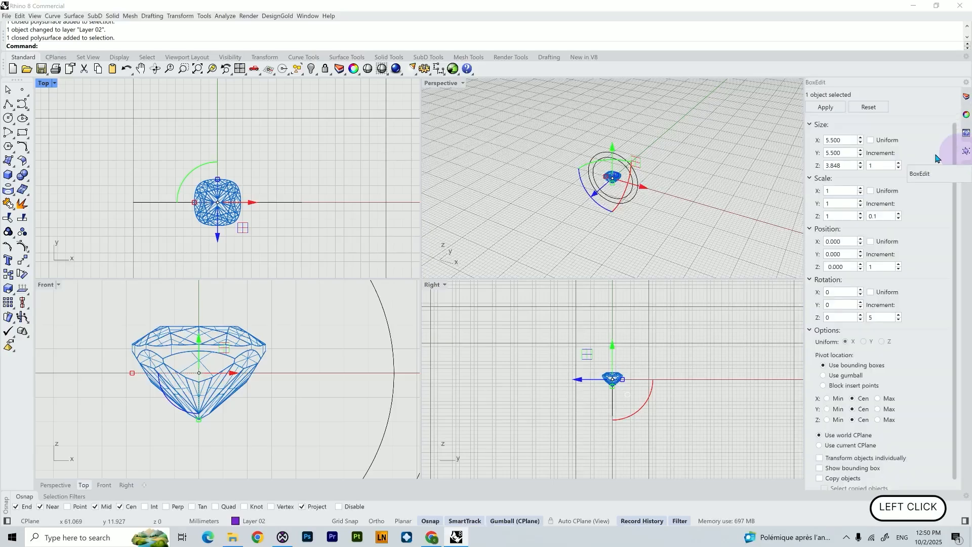
left_click(838, 153)
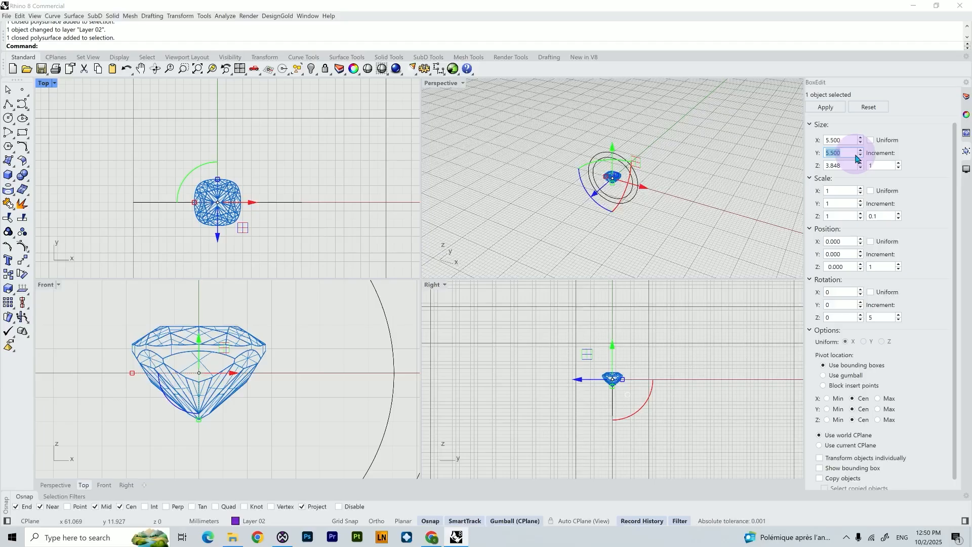
type("7")
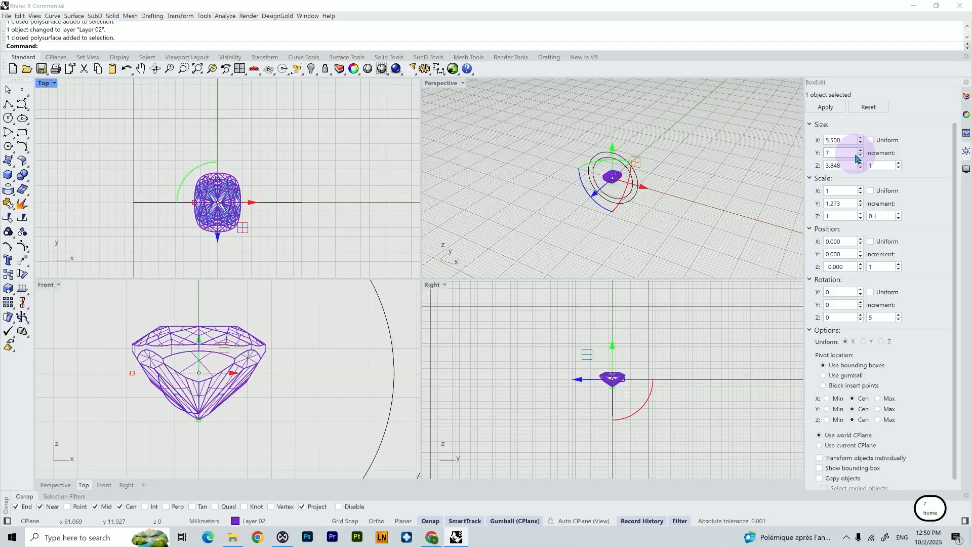
key("Return")
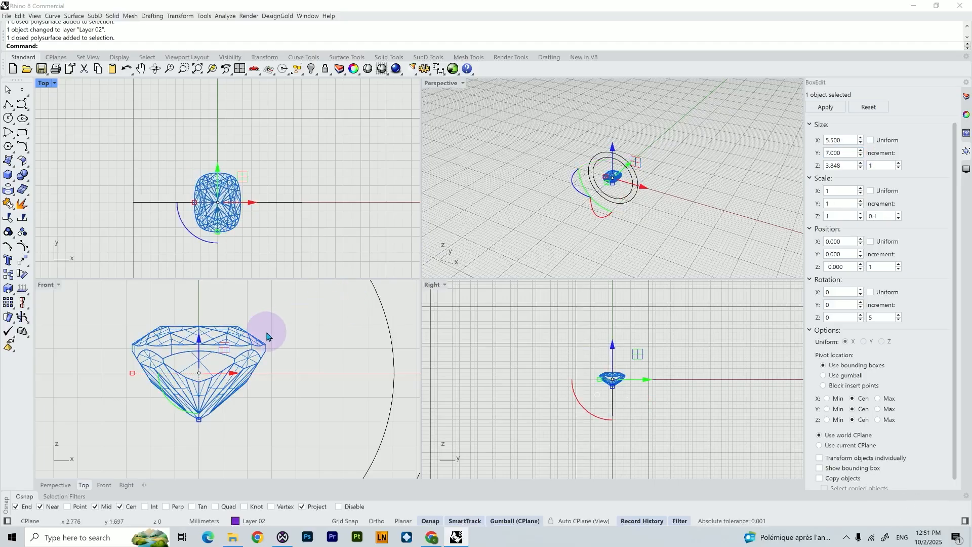
Move the gem up in the Front view so it sits on top of the ring, at about Z 11.4
scroll(267, 336, "down", 5)
right_click_drag(304, 314, 307, 386)
left_click_drag(244, 371, 247, 308)
right_click(247, 308)
left_click_drag(244, 367, 278, 326)
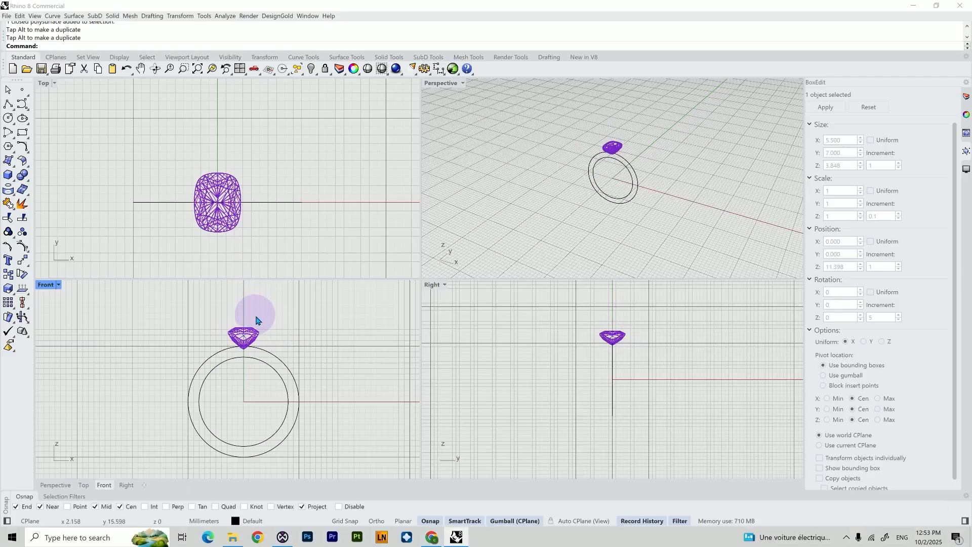
scroll(262, 334, "up", 5)
scroll(262, 334, "up", 5)
scroll(259, 336, "down", 2)
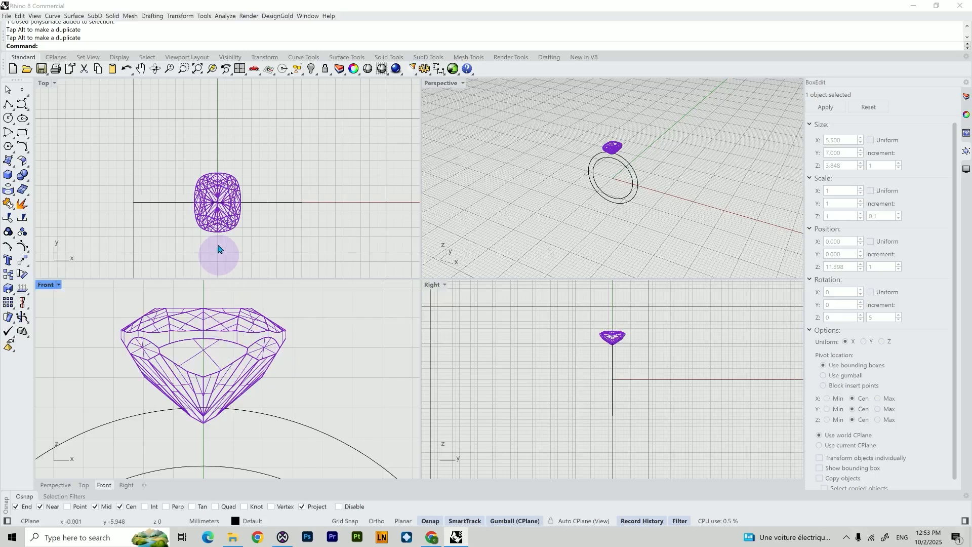
scroll(227, 224, "up", 2)
scroll(226, 222, "up", 6)
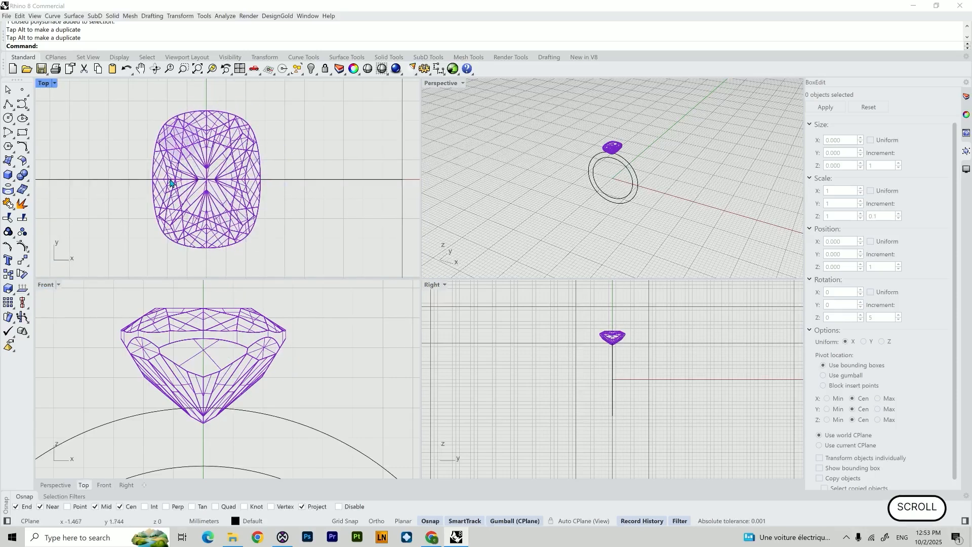
right_click_drag(274, 231, 269, 232)
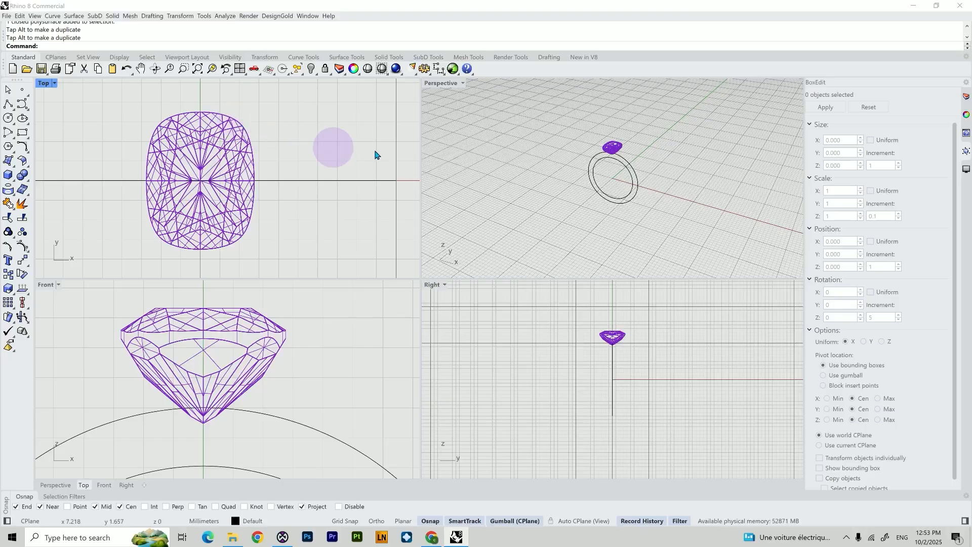
Maximize the Perspective view and switch its display mode to Shaded
double_click(441, 85)
scroll(387, 230, "up", 10)
middle_click_drag(375, 129, 216, 95, "shift")
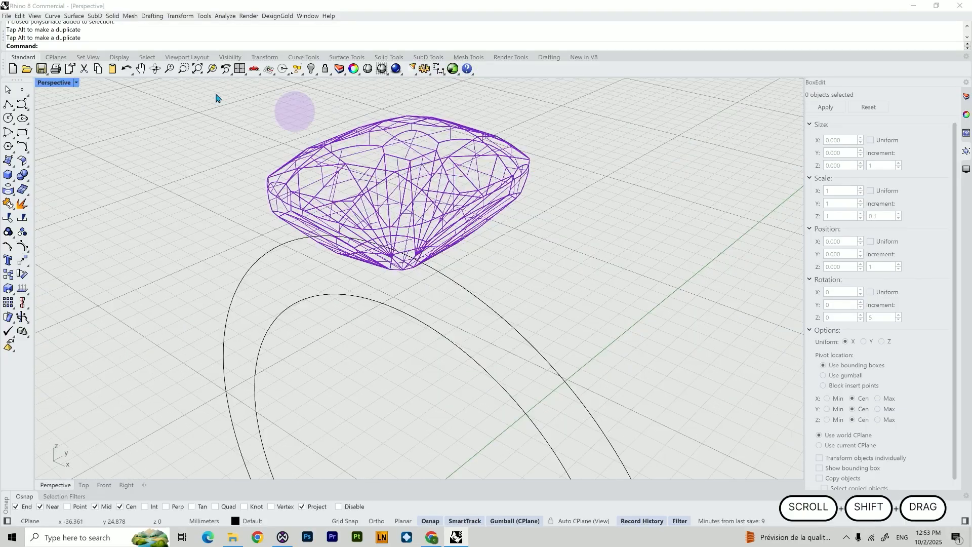
left_click(76, 83)
left_click(66, 124)
Extract a U-direction isocurve running around the gem's girdle with ExtractIsocurve
left_click(446, 207)
left_click(524, 211)
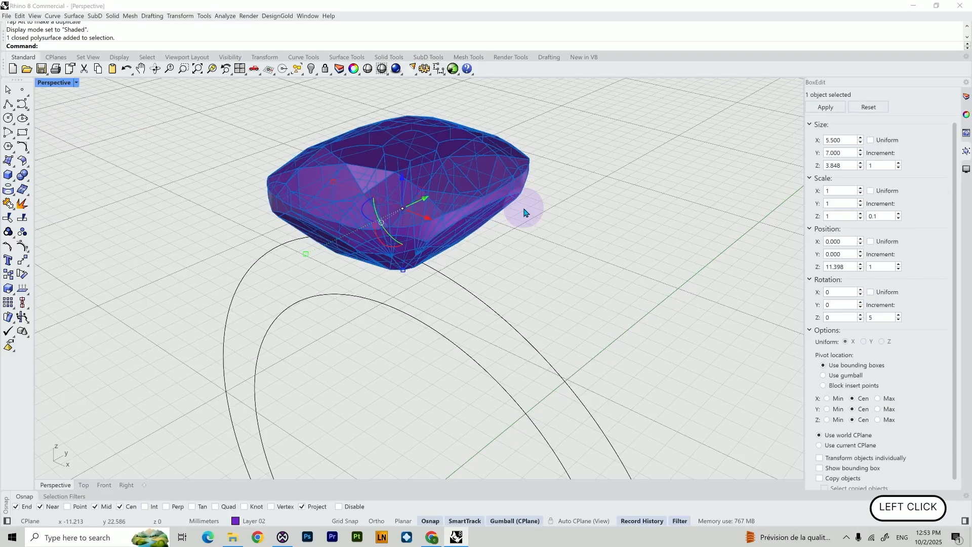
right_click_drag(524, 211, 446, 239)
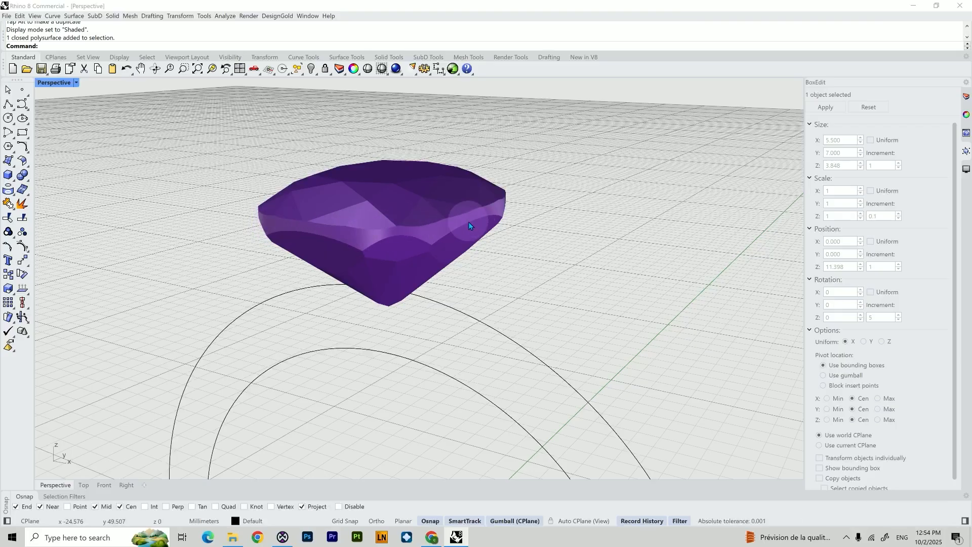
type("ex")
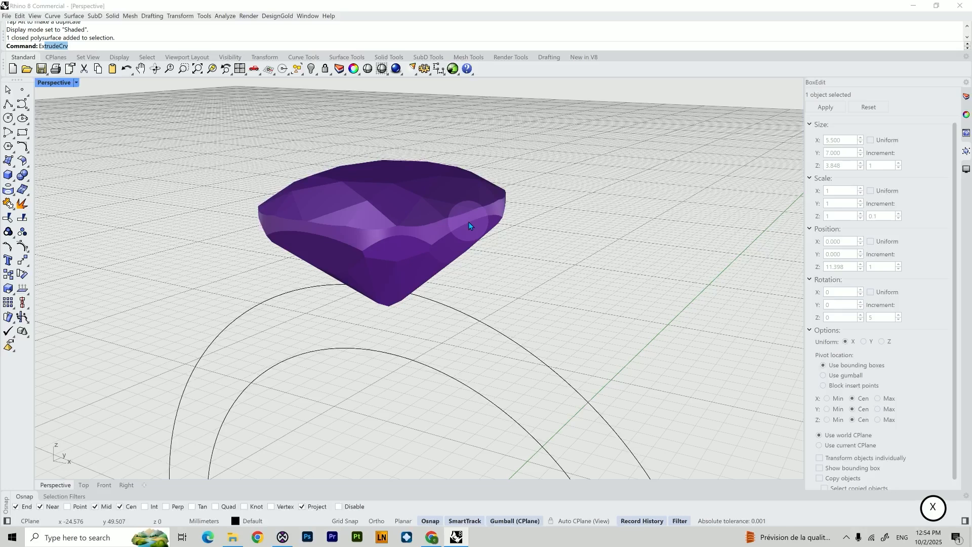
type("tractIsoc")
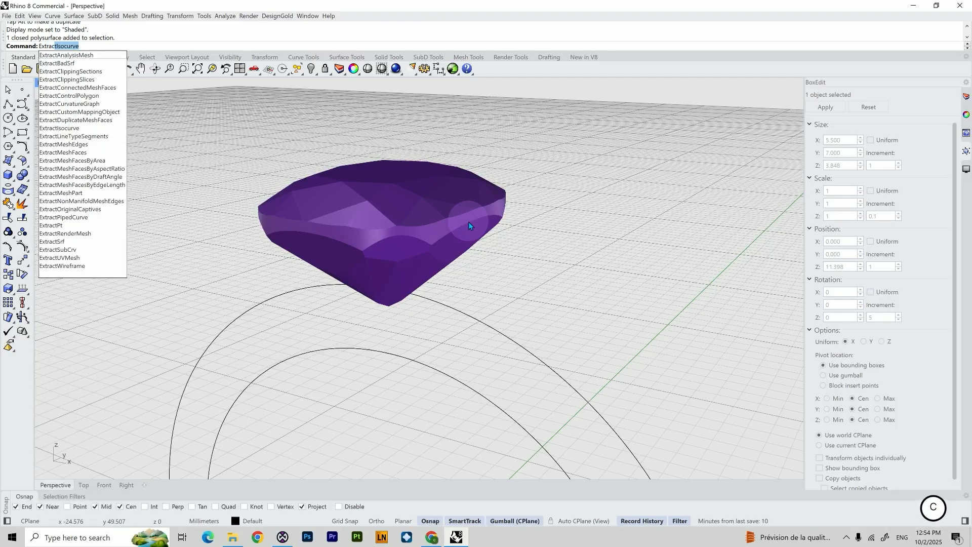
key("Return")
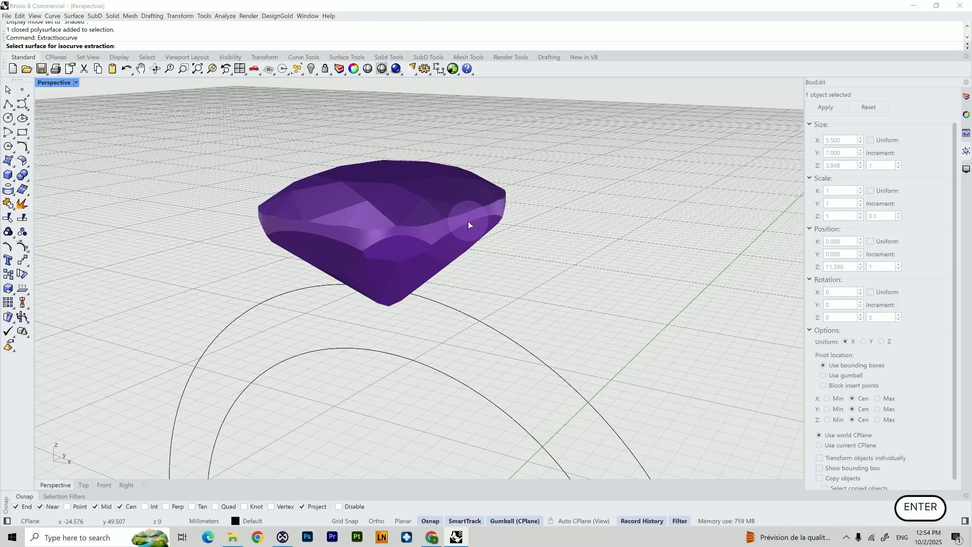
left_click(435, 229)
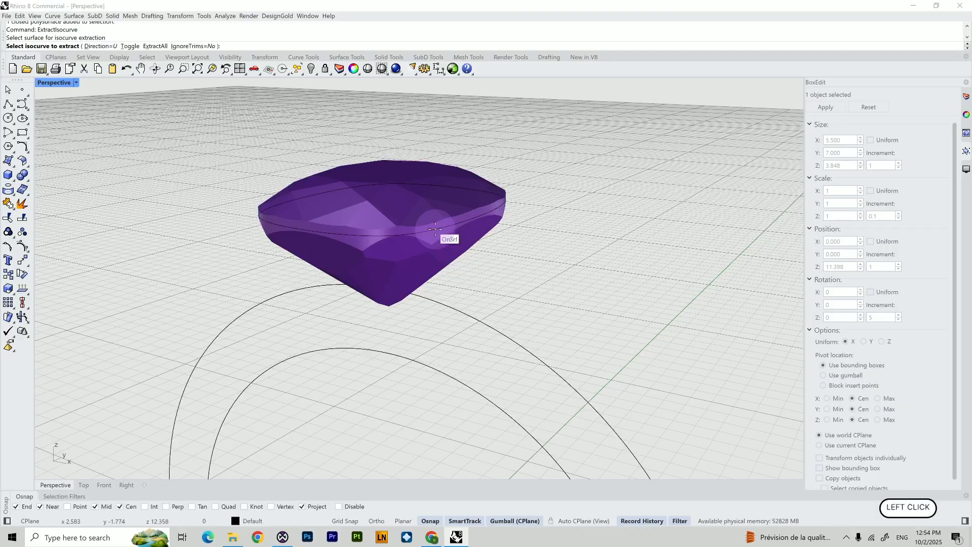
scroll(435, 229, "up", 5)
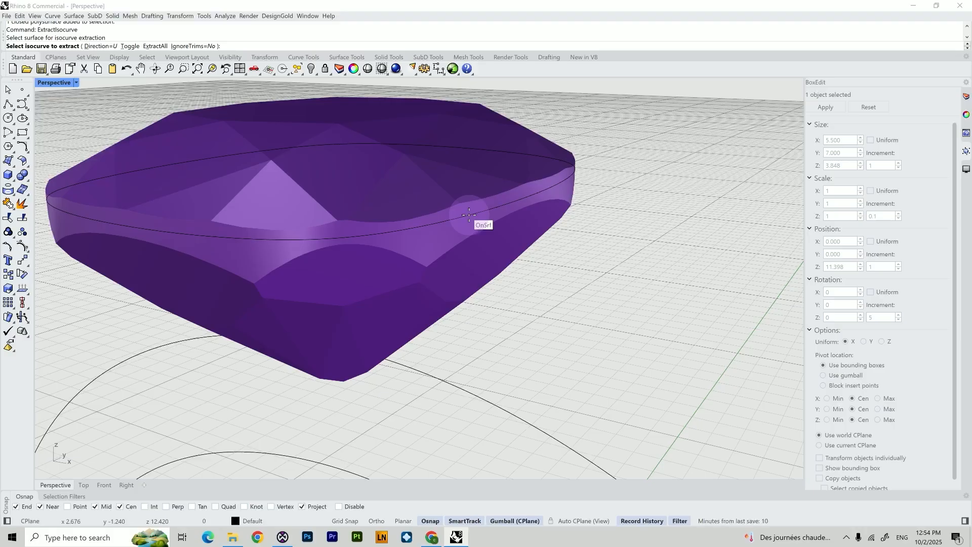
left_click(129, 46)
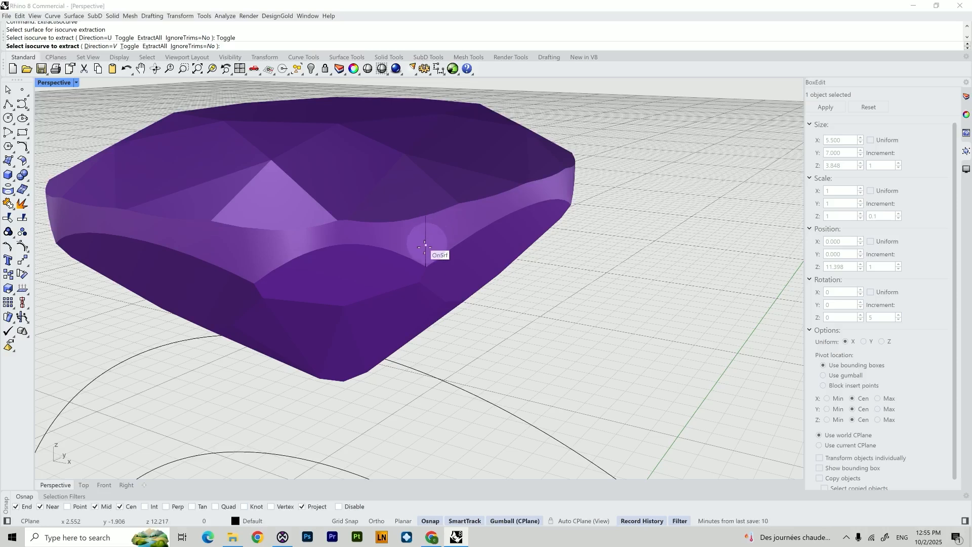
left_click(130, 48)
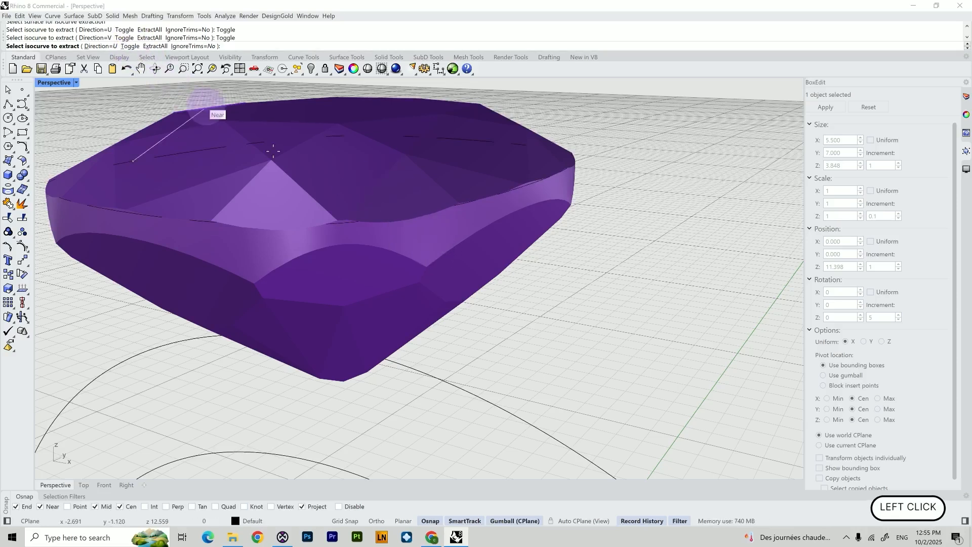
left_click(434, 224)
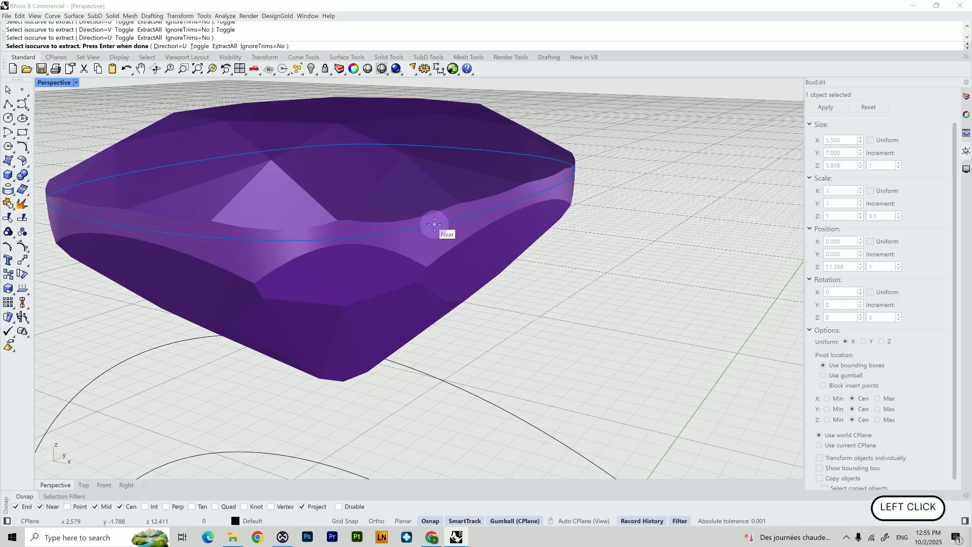
key("Return")
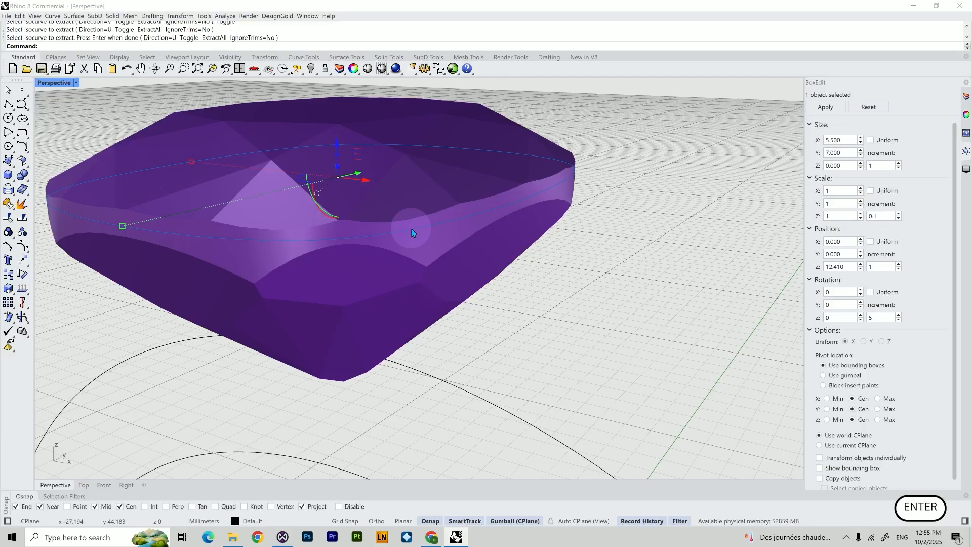
In the Front view, move the extracted girdle curve down slightly to the girdle's lower edge
left_click(104, 485)
scroll(329, 273, "down", 5)
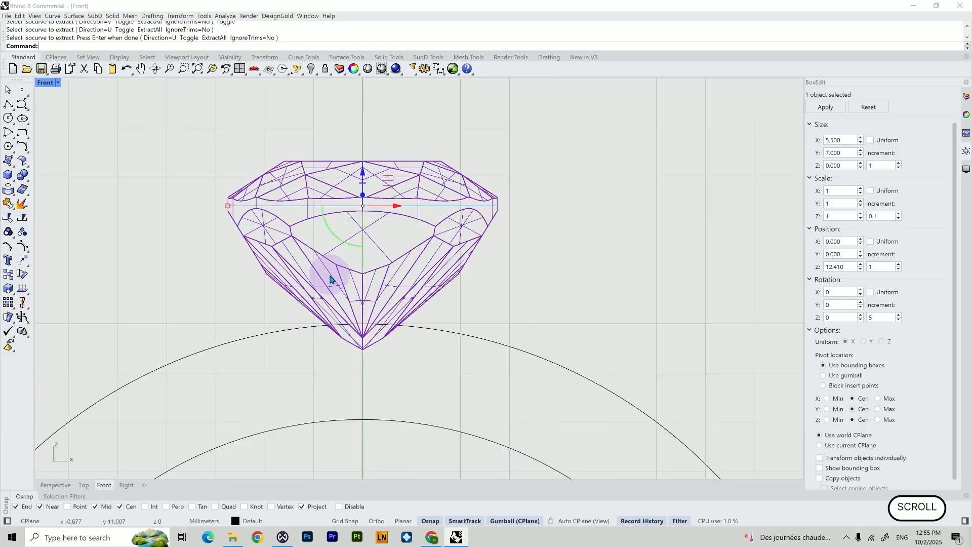
left_click_drag(351, 198, 353, 218)
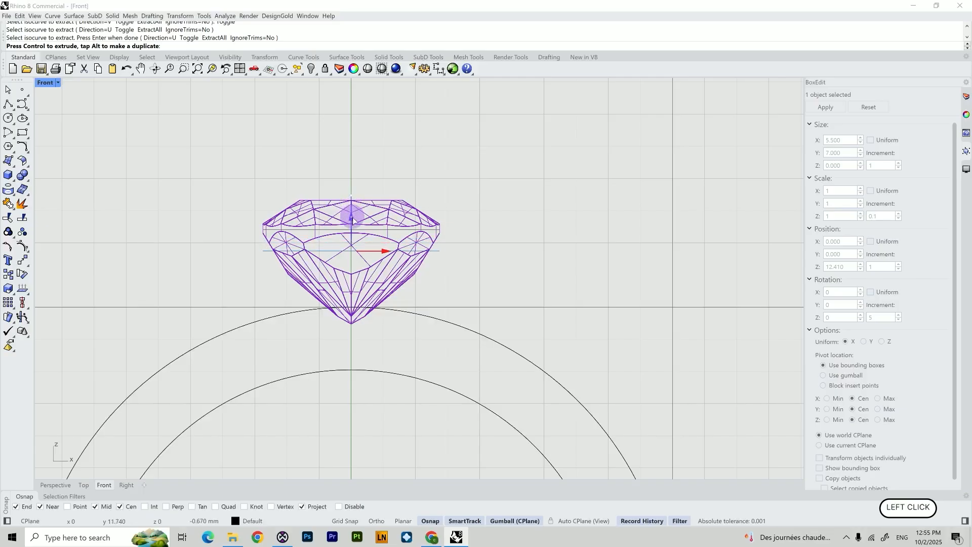
scroll(353, 221, "up", 4)
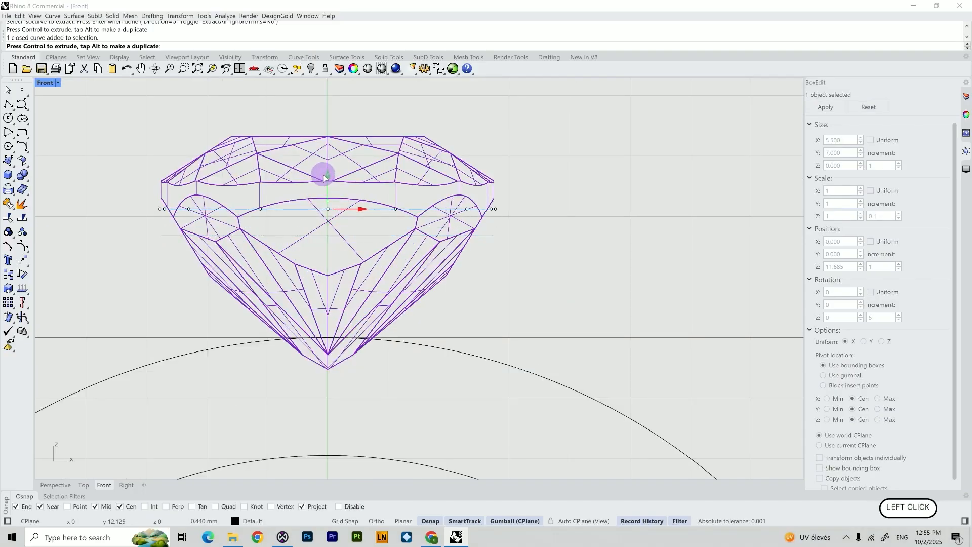
left_click(501, 250)
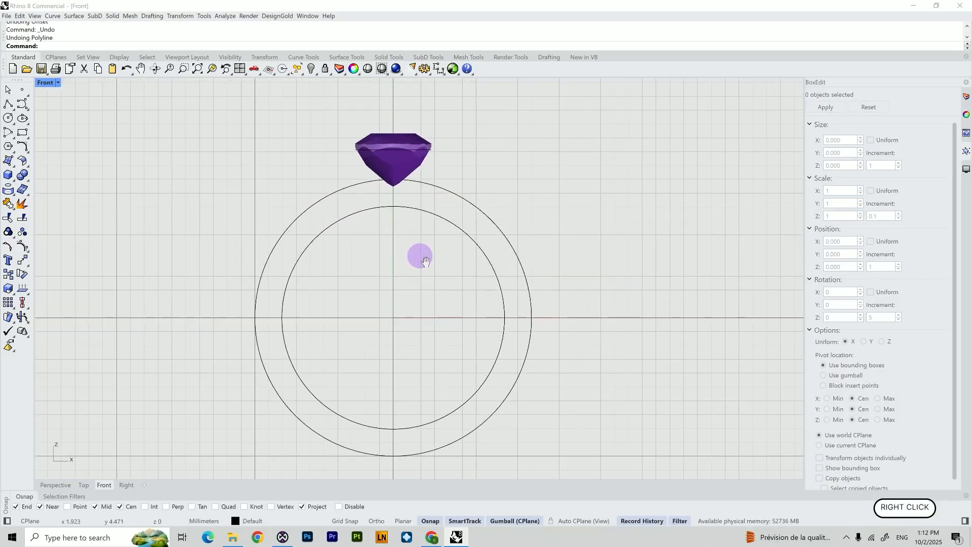
Draw a slanted two-point polyline from inside the ring up past the gem's side, about 7.3 mm tall
right_click_drag(425, 260, 432, 256)
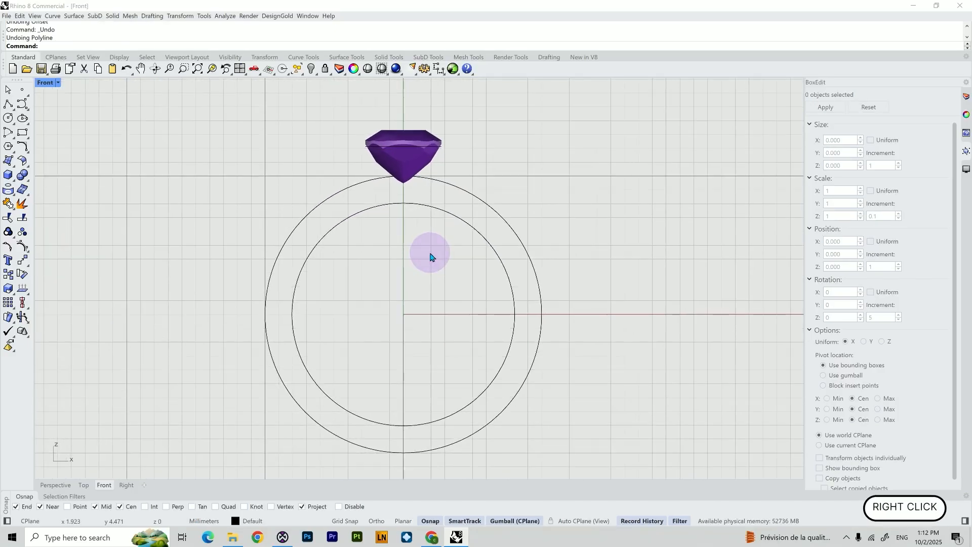
left_click(8, 104)
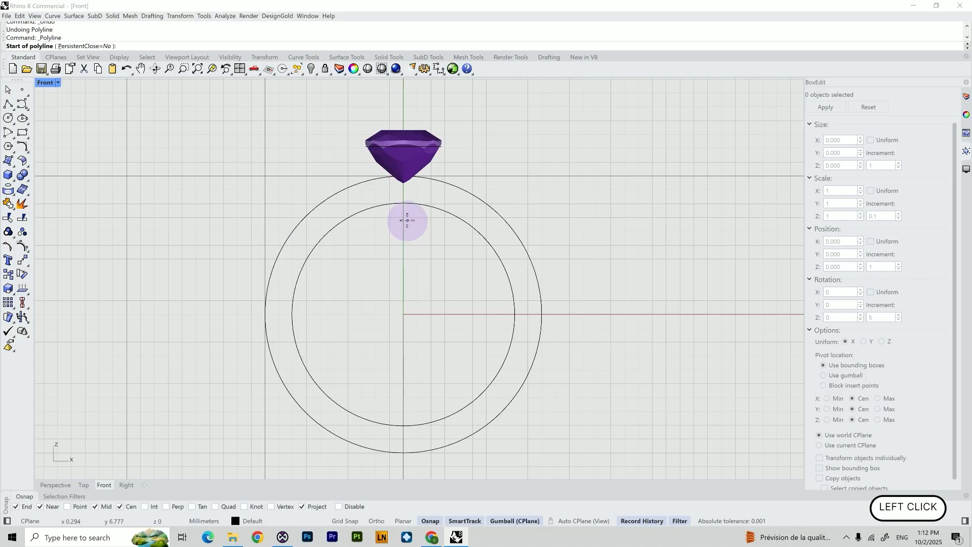
scroll(413, 214, "up", 5)
right_click_drag(413, 214, 372, 331, "shift")
left_click(384, 331)
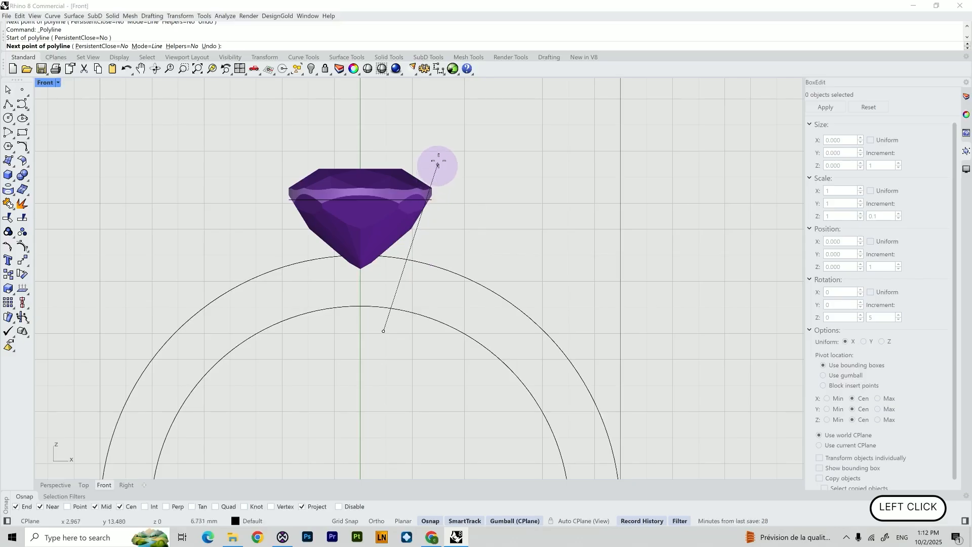
left_click(440, 143)
right_click(440, 143)
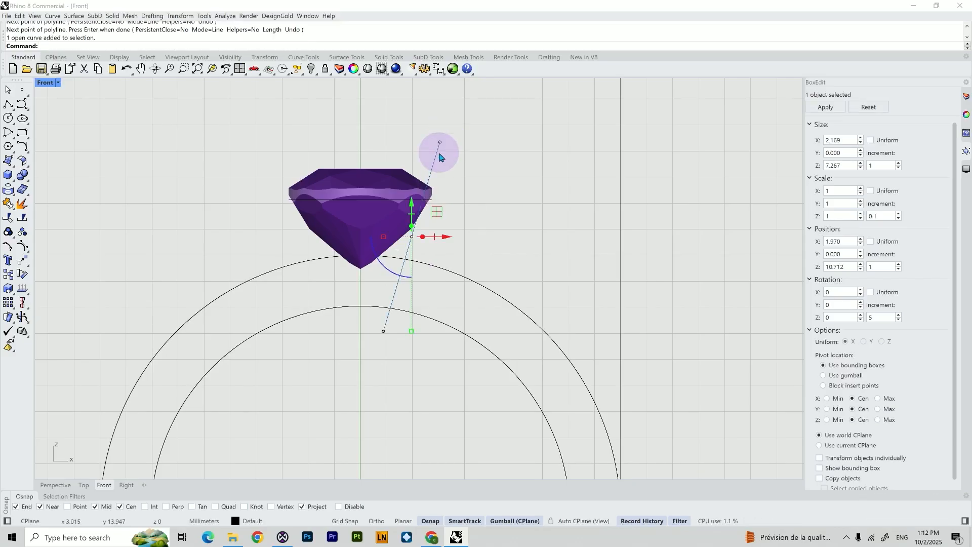
Offset the slanted line 1.5 mm outward, away from the gem
type("Offset")
key("Return")
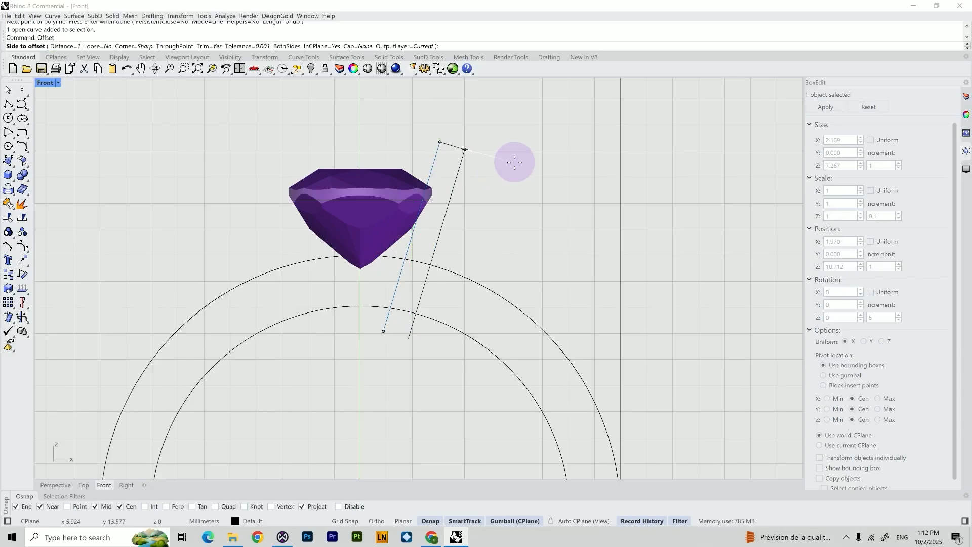
type("2")
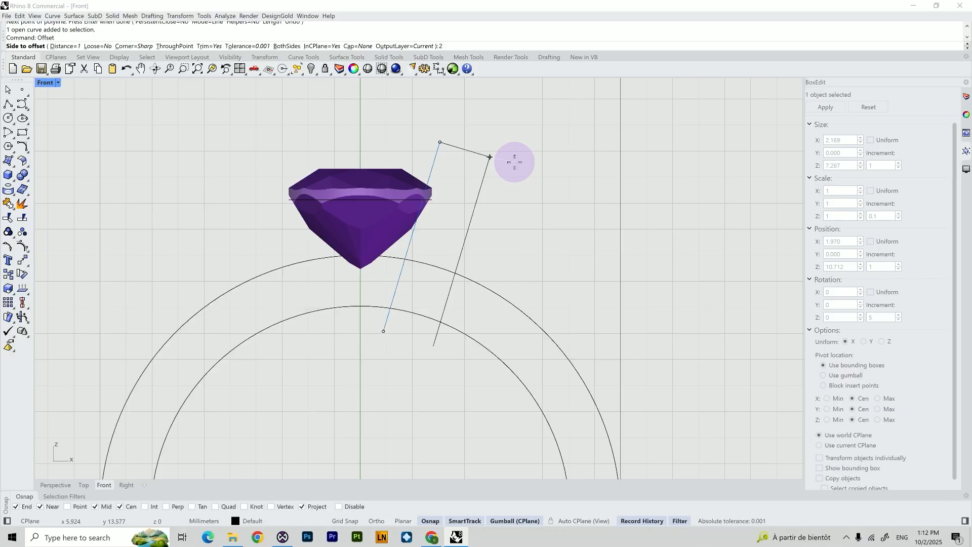
key("BackSpace")
type("1.5")
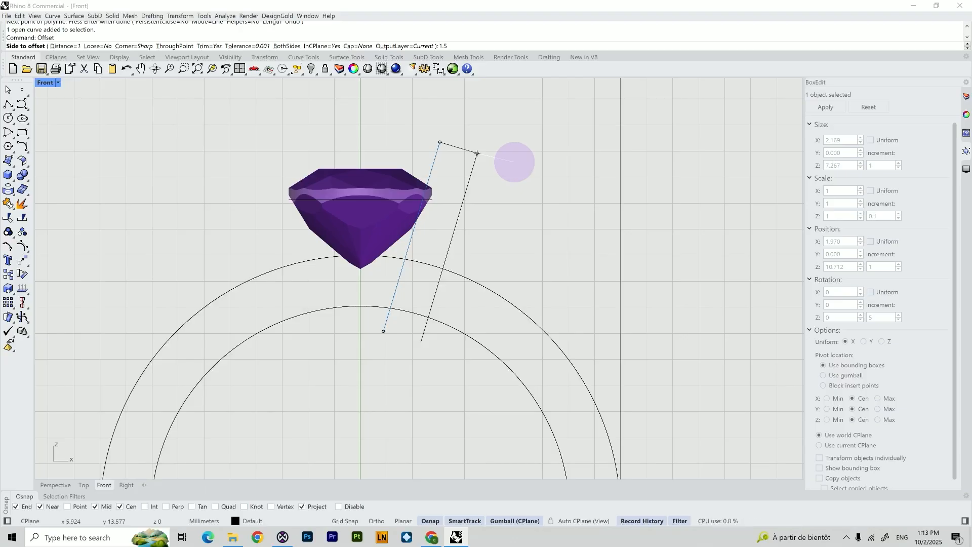
key("Return")
left_click(539, 154)
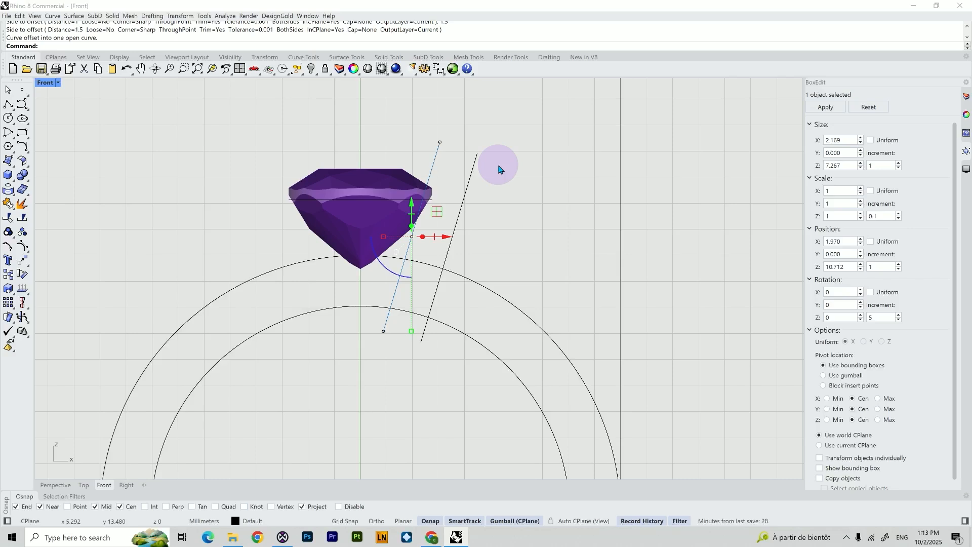
Draw a vertical polyline straight up from the gem's girdle corner, about 2.2 mm long
left_click(450, 212)
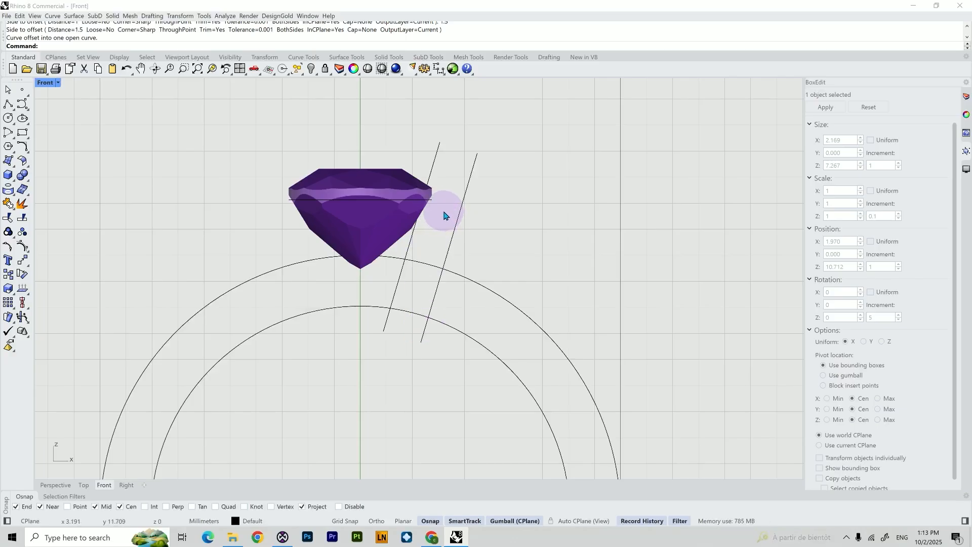
scroll(443, 210, "up", 5)
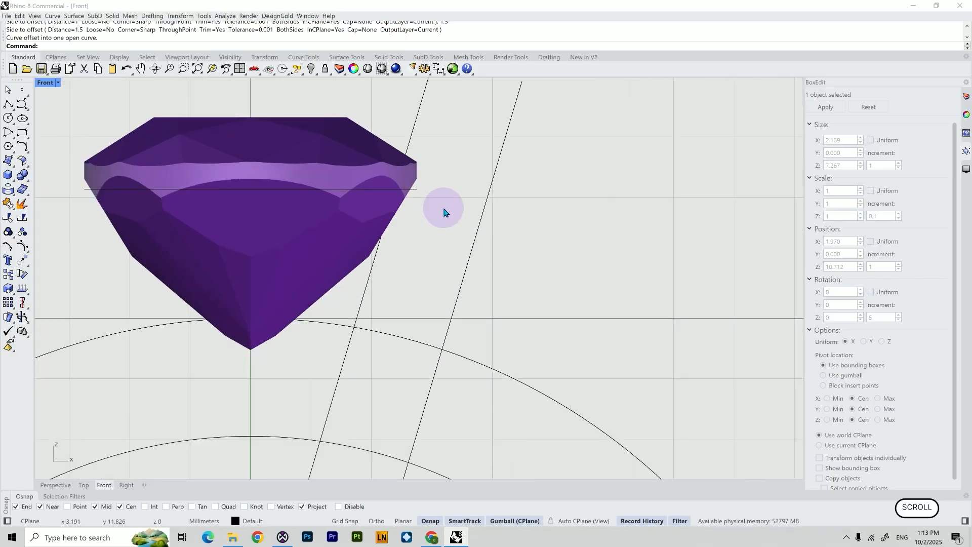
scroll(419, 211, "down", 4)
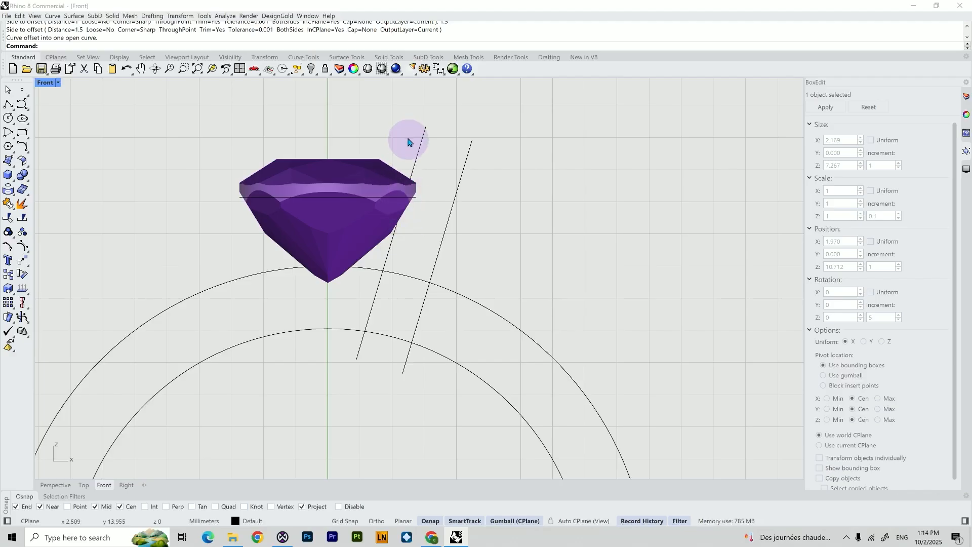
right_click(399, 231)
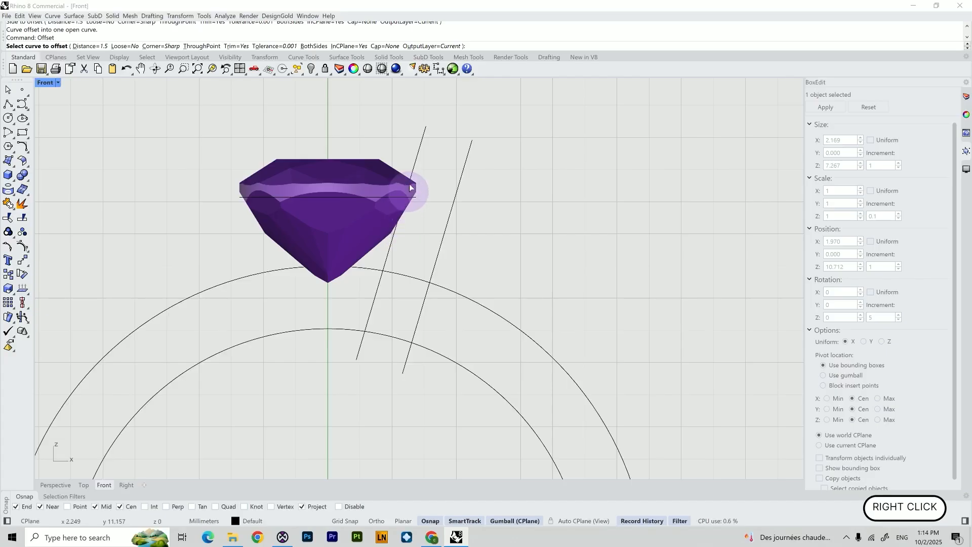
scroll(411, 147, "up", 4)
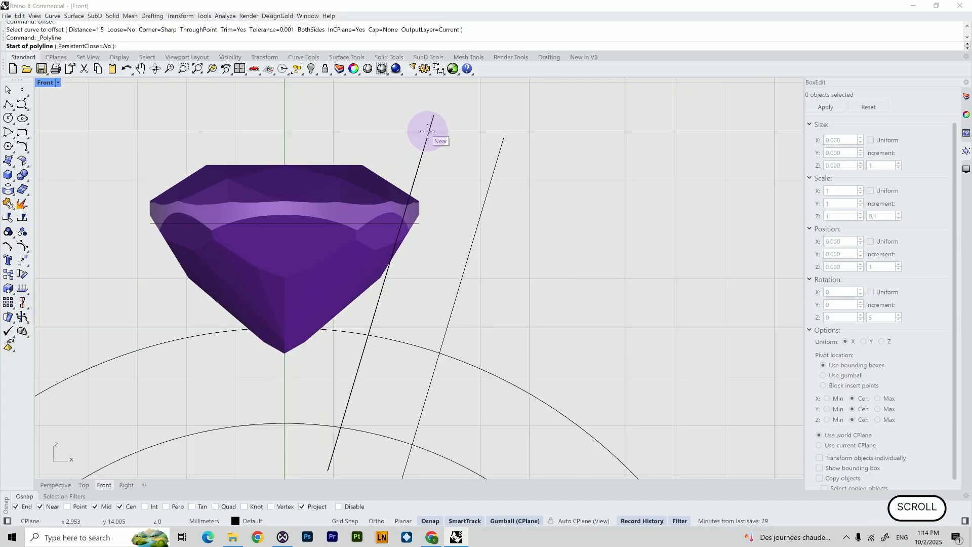
left_click(419, 208)
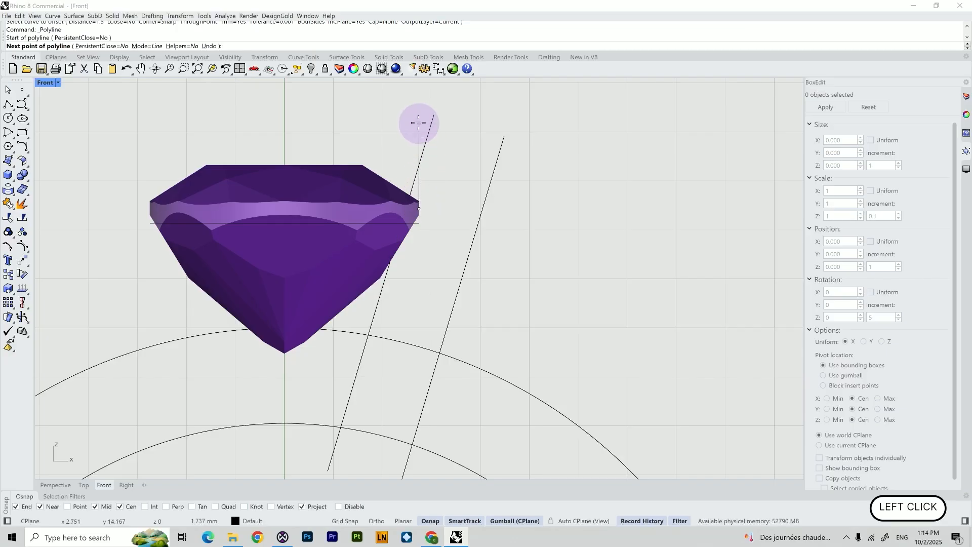
key("shift")
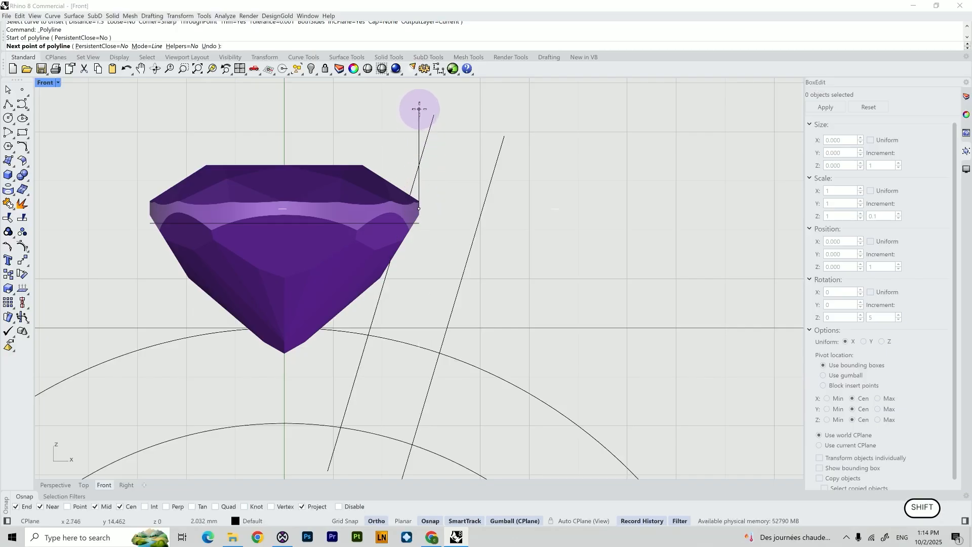
left_click(419, 98, "shift")
right_click(423, 120)
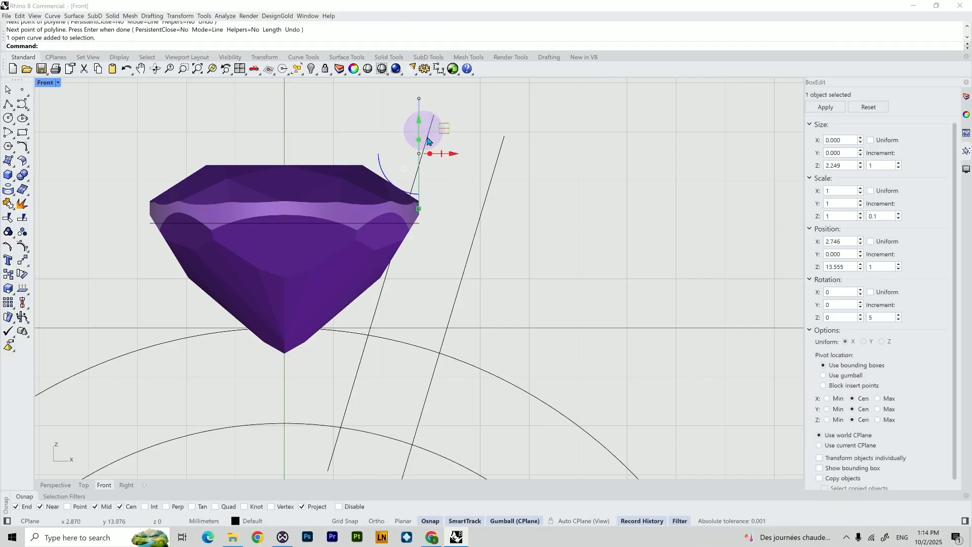
Move the vertical line down slightly with the gumball
left_click_drag(419, 120, 418, 138)
left_click_drag(452, 167, 449, 165)
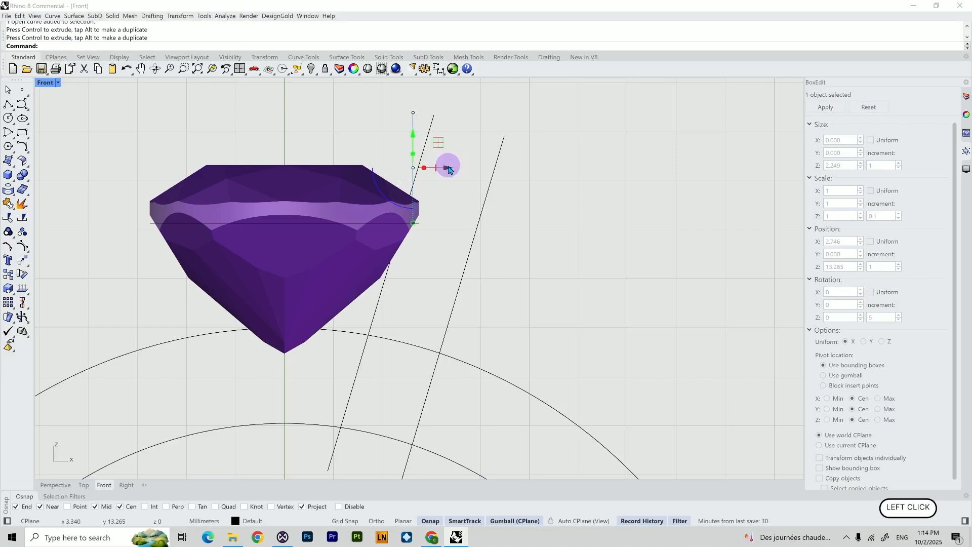
left_click(474, 157)
left_click(412, 173)
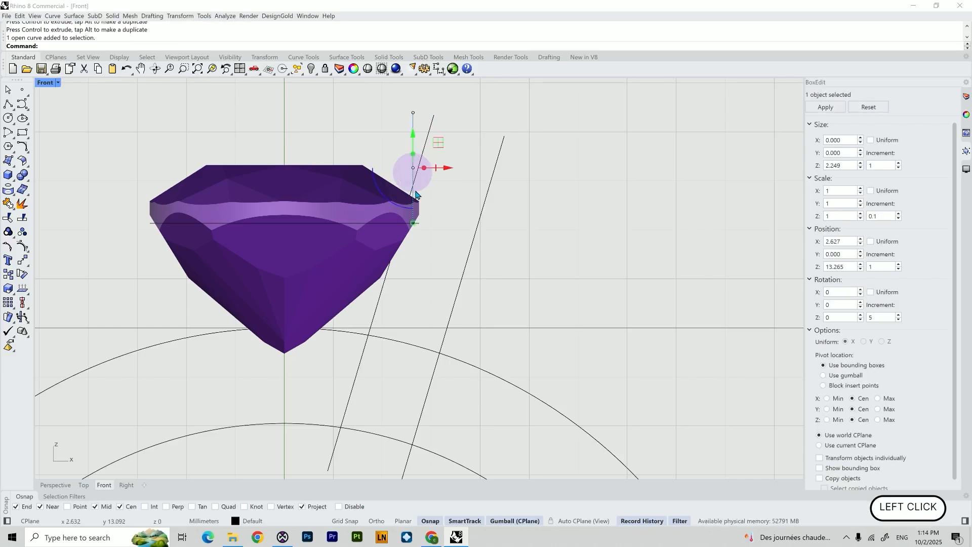
Draw a two-point polyline from the gem's girdle corner down along the pavilion to the inner slanted line
scroll(418, 228, "up", 10)
left_click(417, 228)
left_click(400, 130)
scroll(405, 119, "down", 3)
left_click_drag(405, 87, 405, 89)
left_click(419, 203)
scroll(412, 217, "up", 10)
right_click(406, 205)
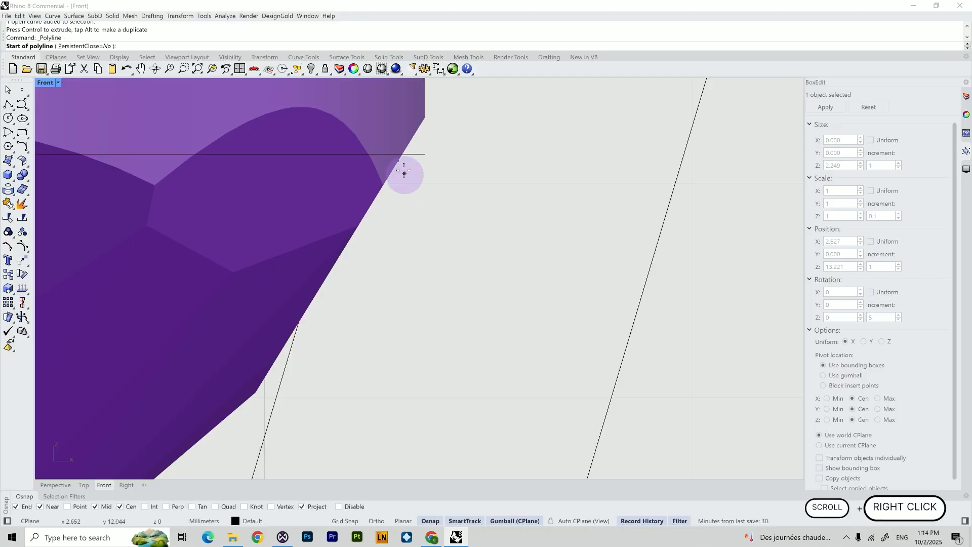
left_click(398, 163)
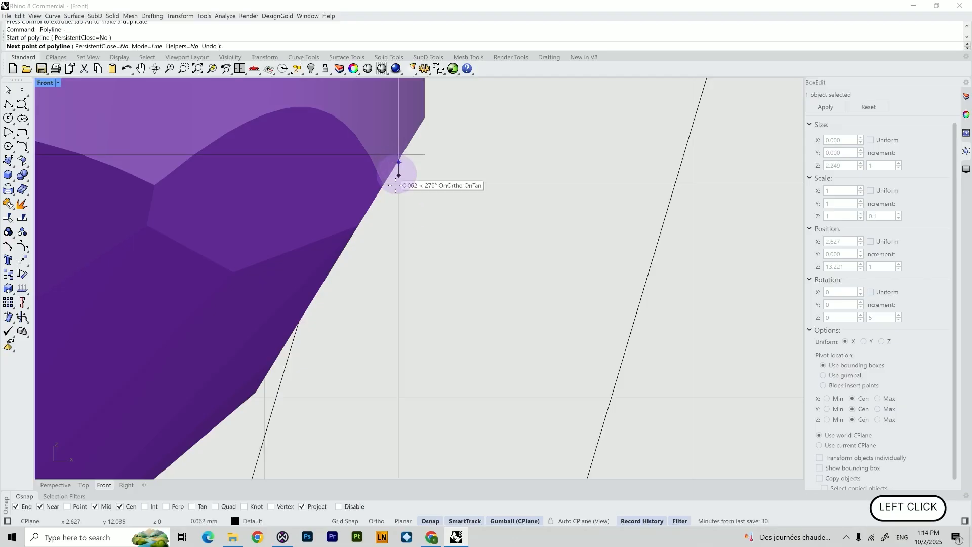
left_click(297, 333)
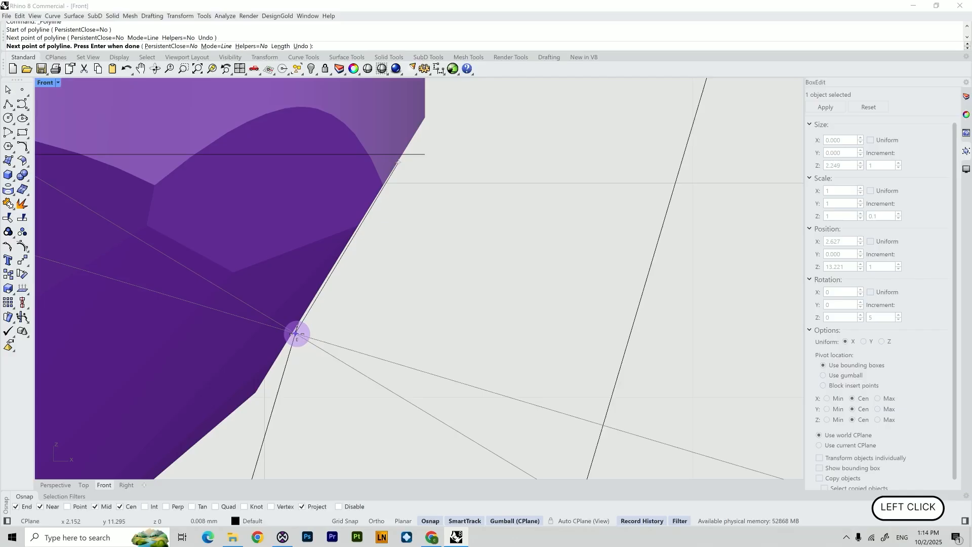
right_click(334, 323)
Draw an L-shaped polyline from the girdle corner horizontally to the outer slanted line, then straight up about 2.3 mm
scroll(337, 322, "down", 2)
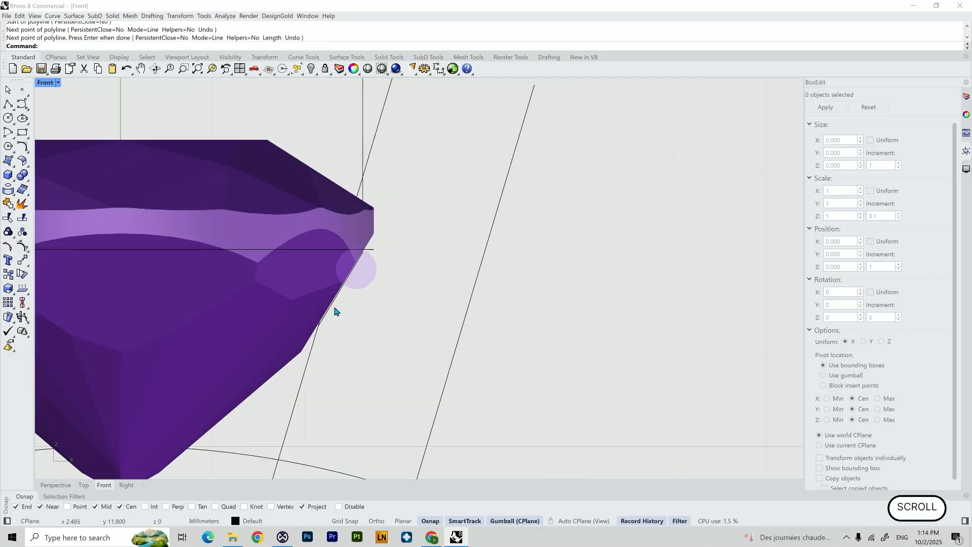
scroll(414, 295, "down", 2)
right_click(433, 232)
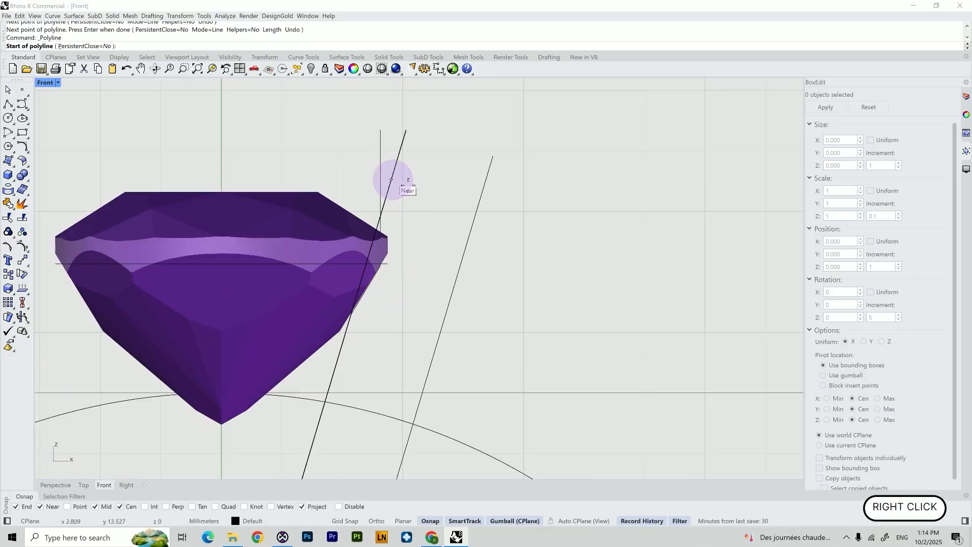
left_click(380, 265)
key("shift")
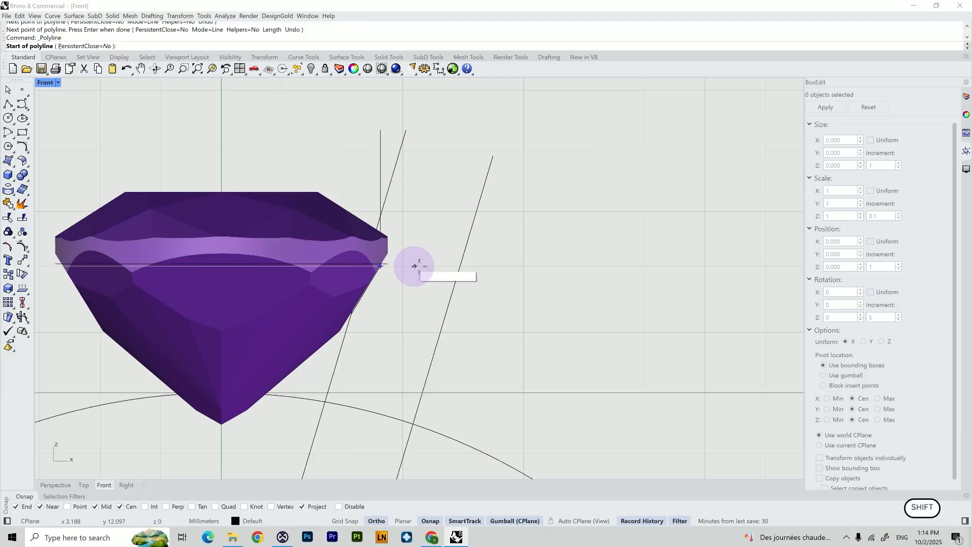
left_click(460, 266)
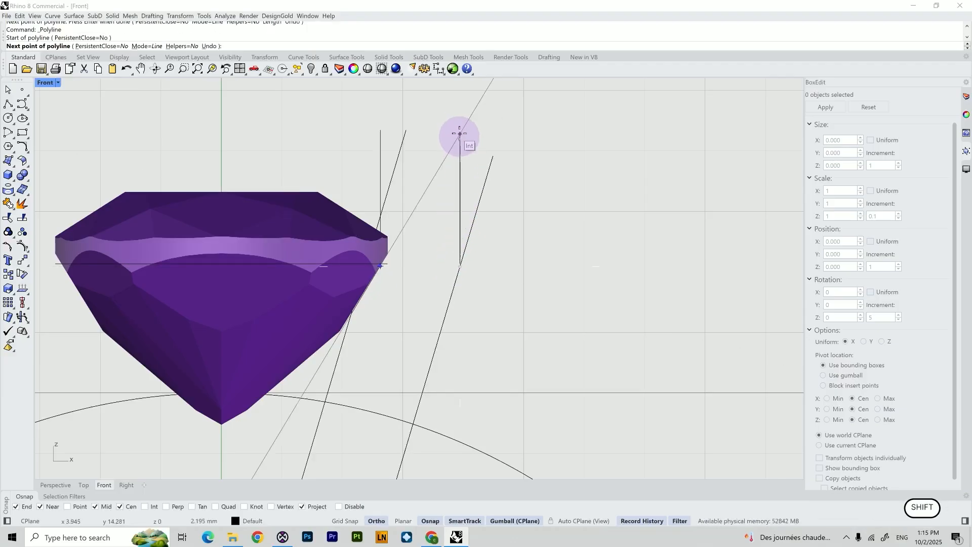
key("shift")
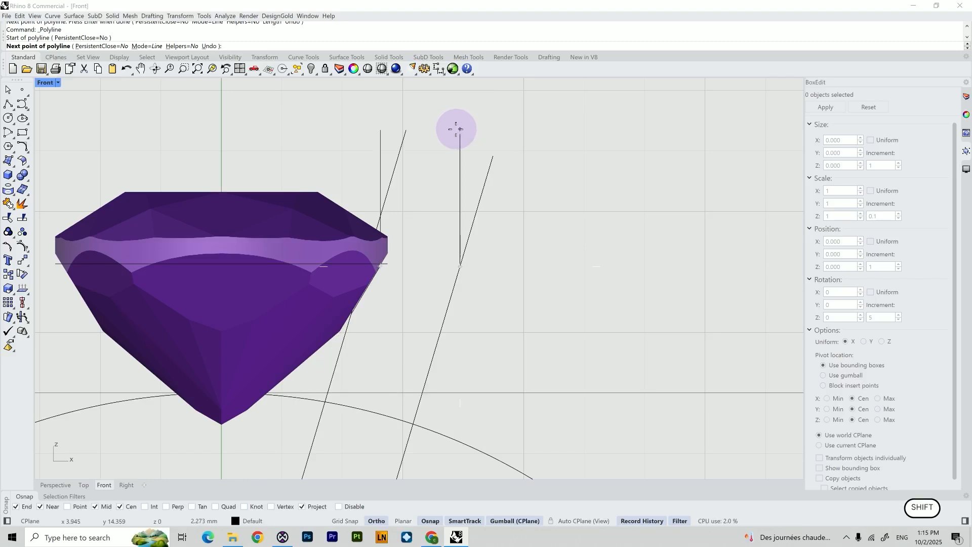
left_click(456, 129, "shift")
right_click(455, 130)
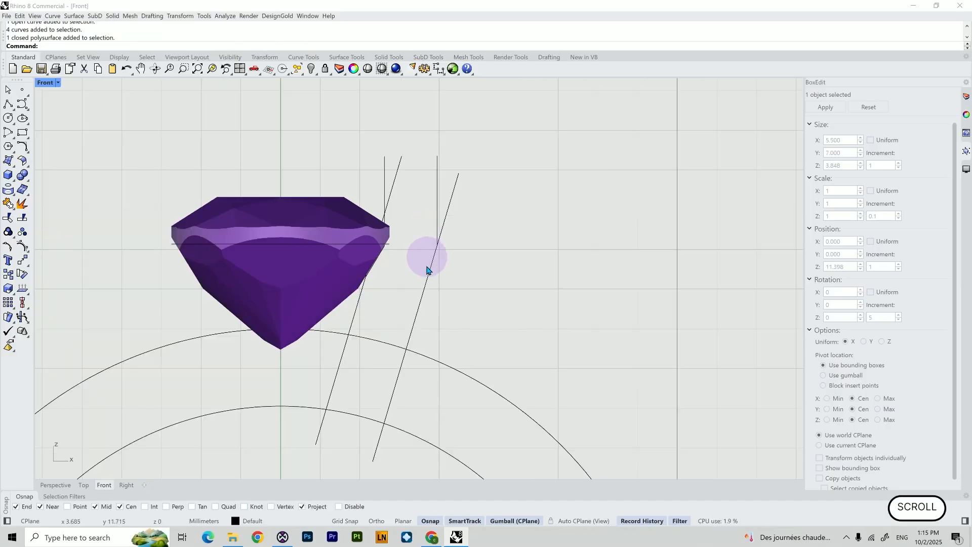
Hide the gem
scroll(426, 268, "up", 2)
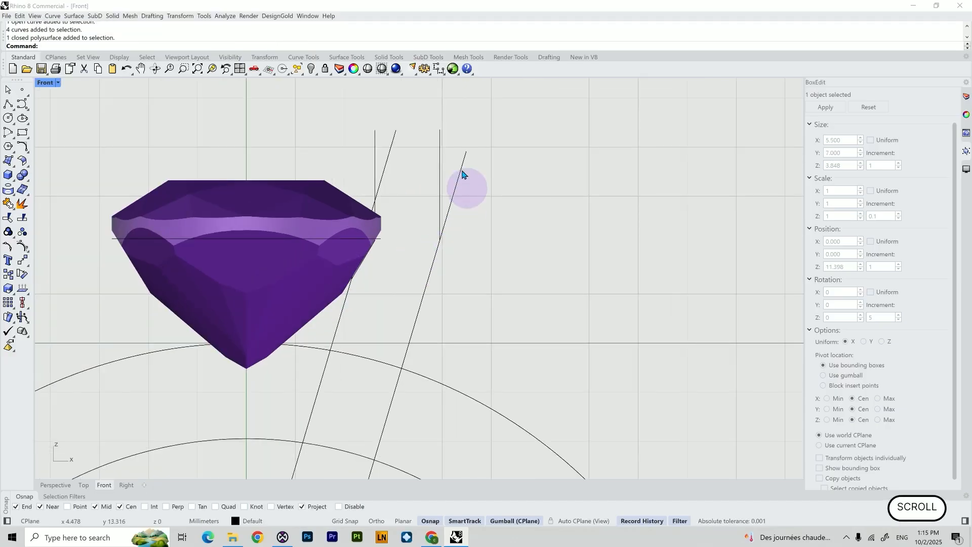
scroll(375, 202, "down", 3)
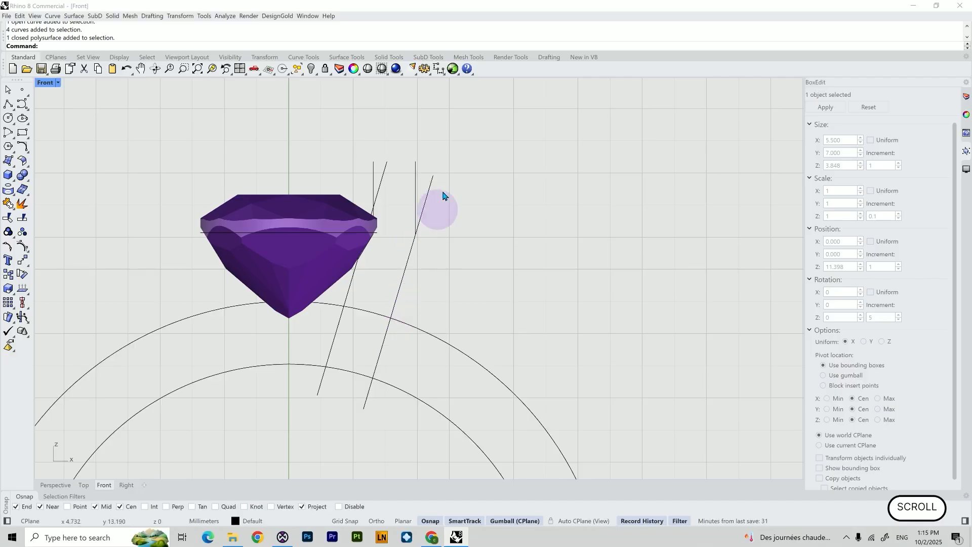
left_click(319, 222)
type("hide")
key("Return")
Select the setting curves and trim the upper ends of both slanted lines at the new polylines
left_click_drag(471, 196, 337, 146)
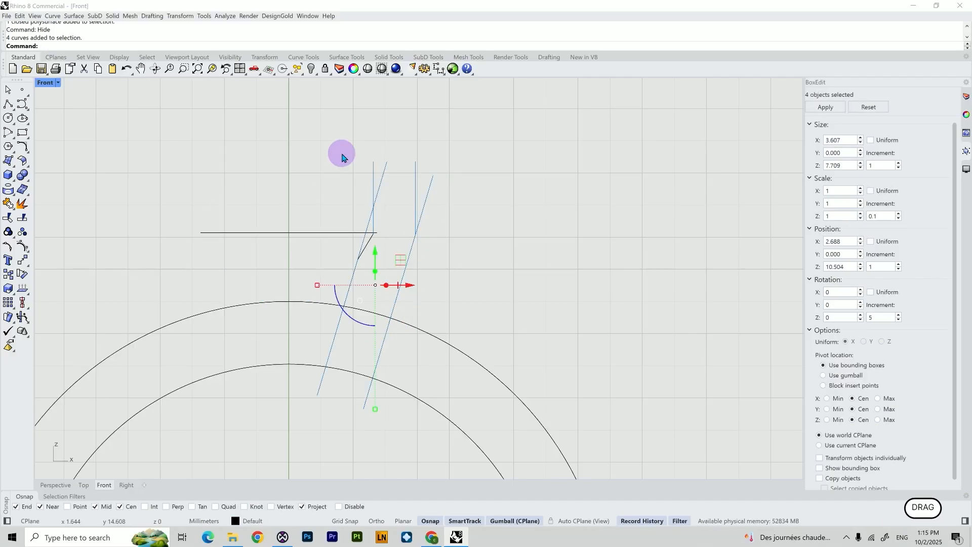
left_click(367, 237, "shift")
type("tri")
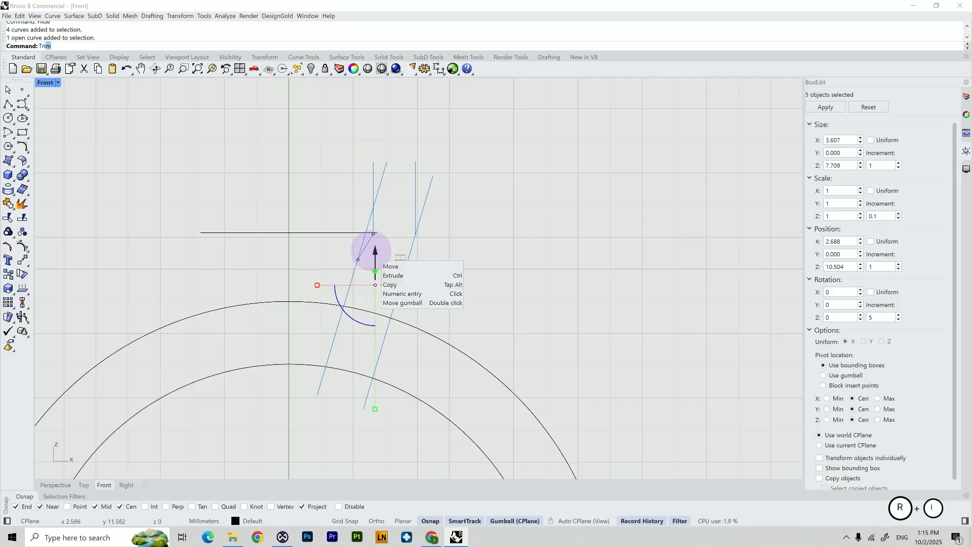
key("Return")
scroll(372, 251, "up", 3)
left_click(363, 196)
scroll(384, 231, "up", 1)
scroll(385, 231, "down", 1)
left_click(393, 139)
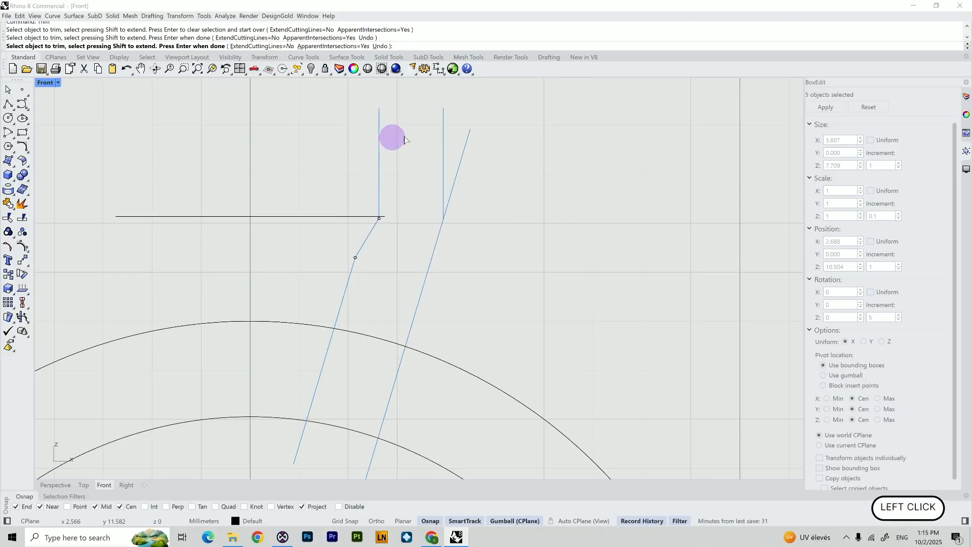
left_click(466, 139)
key("Return")
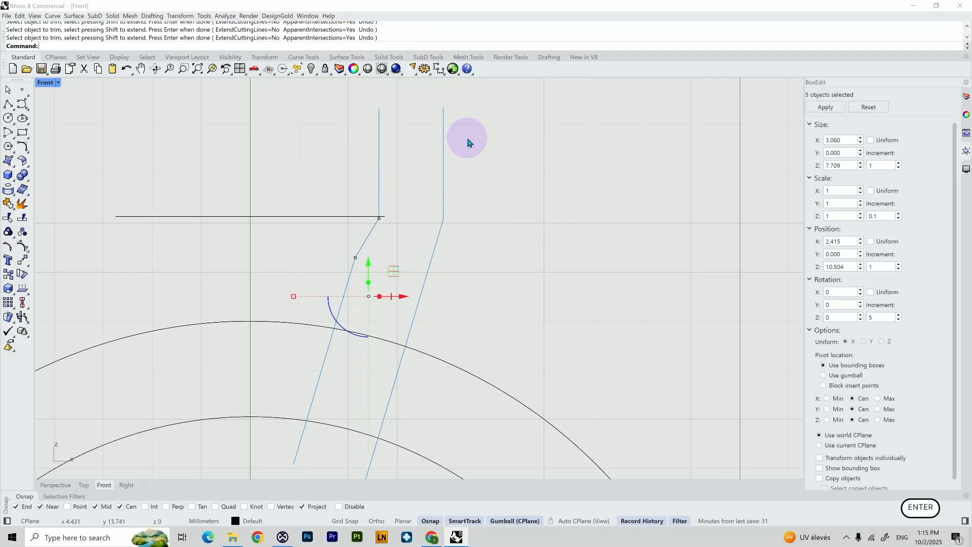
key("Return")
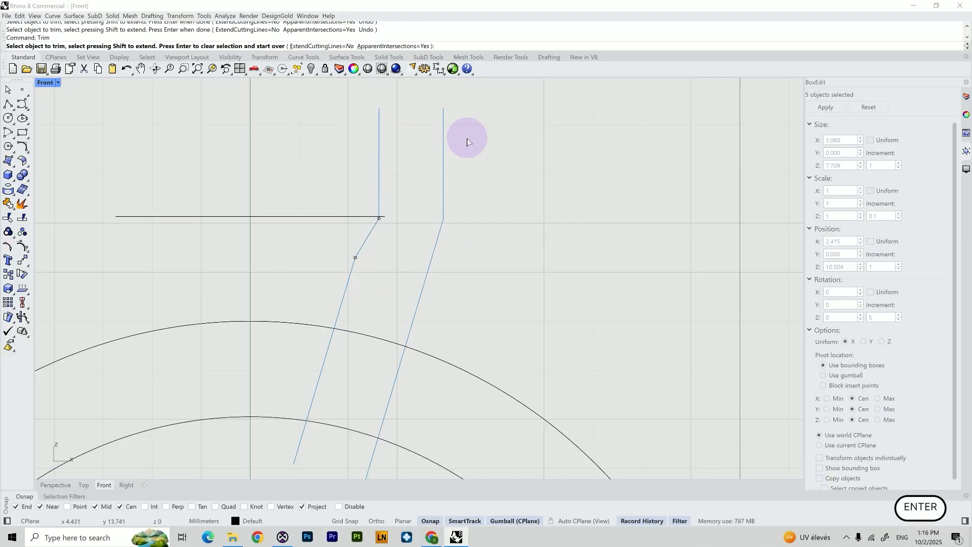
key("Return")
type("SHO")
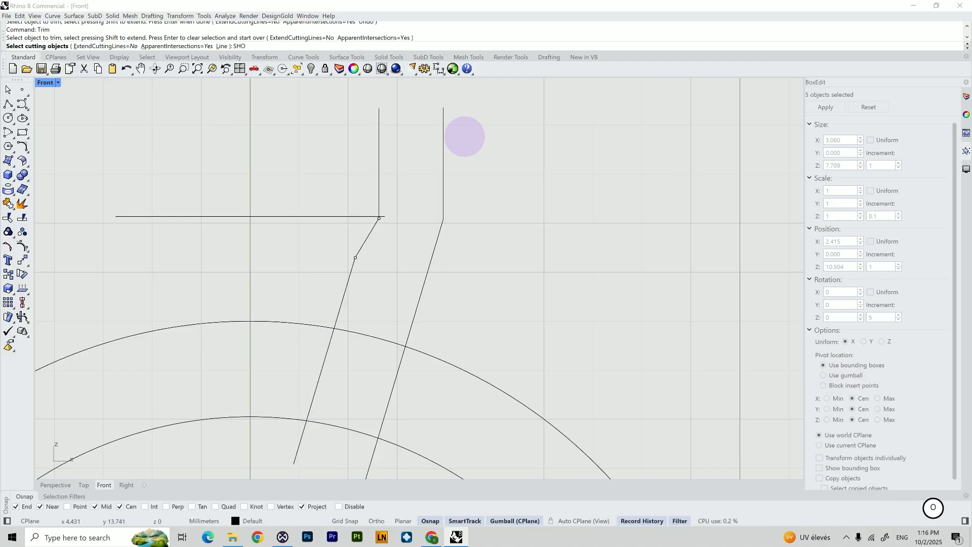
type("W")
key("Return")
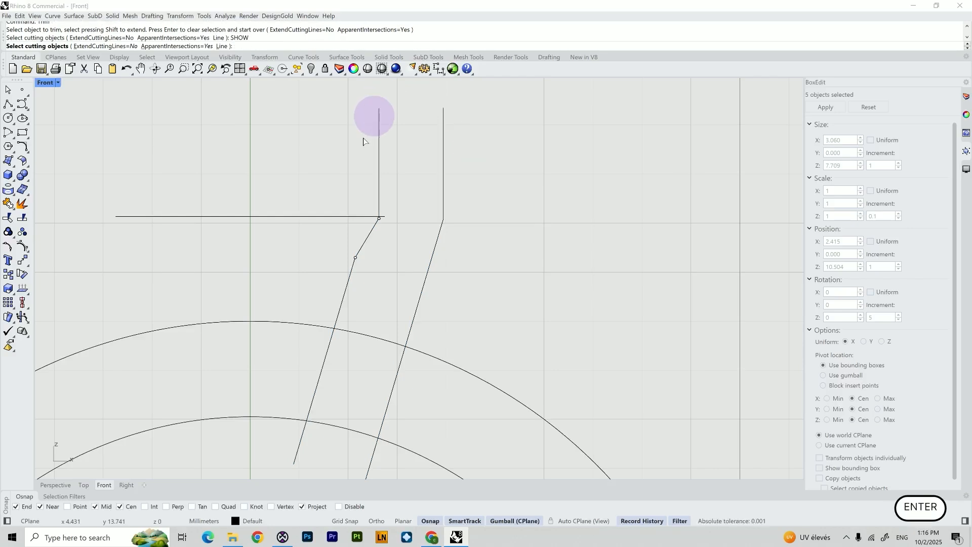
key("Escape")
Show the hidden gem again
type("Sho")
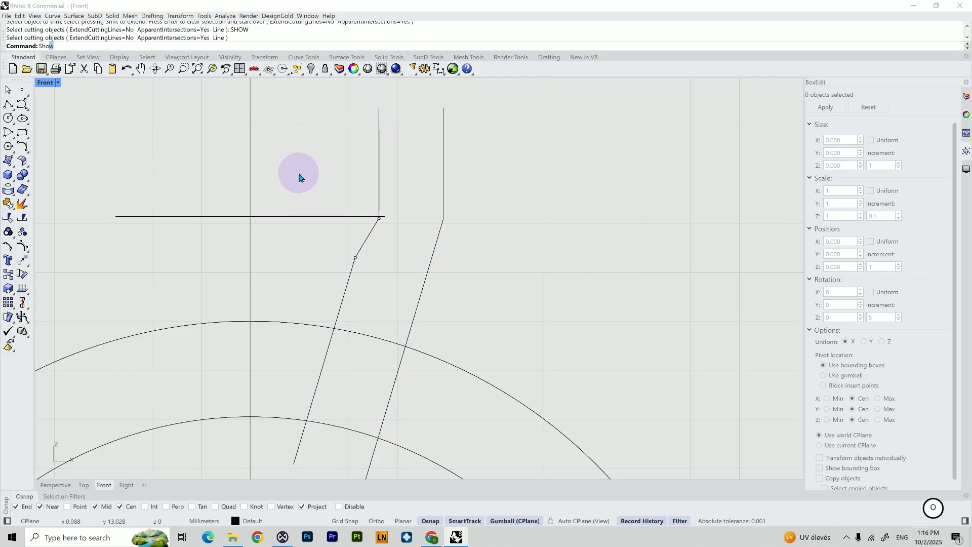
type("w")
key("Return")
Draw a horizontal polyline joining the two vertical lines near their tops
right_click(445, 189)
left_click(444, 188)
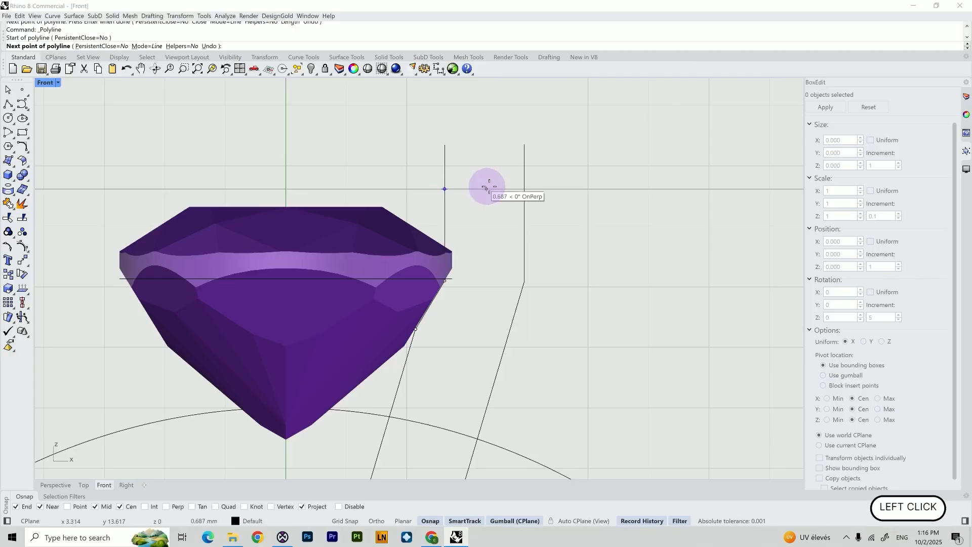
left_click(523, 189, "shift")
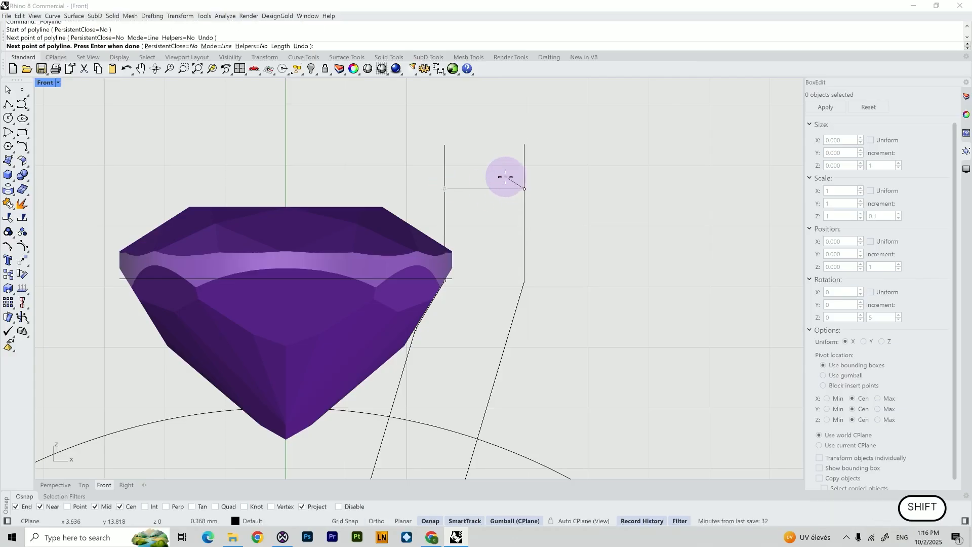
key("Return")
Draw a horizontal polyline joining the lower ends of the two slanted lines inside the ring
scroll(487, 238, "down", 5)
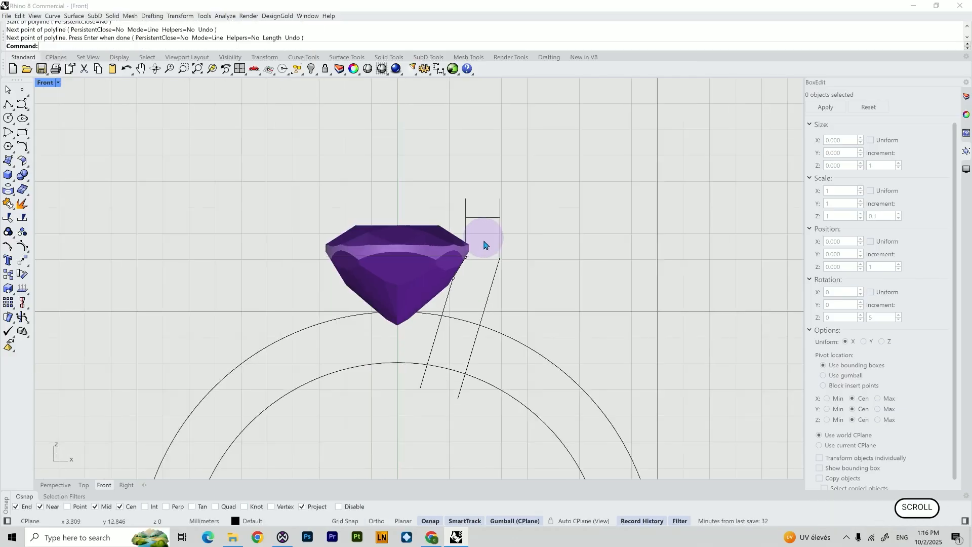
scroll(445, 408, "up", 5)
right_click(434, 382)
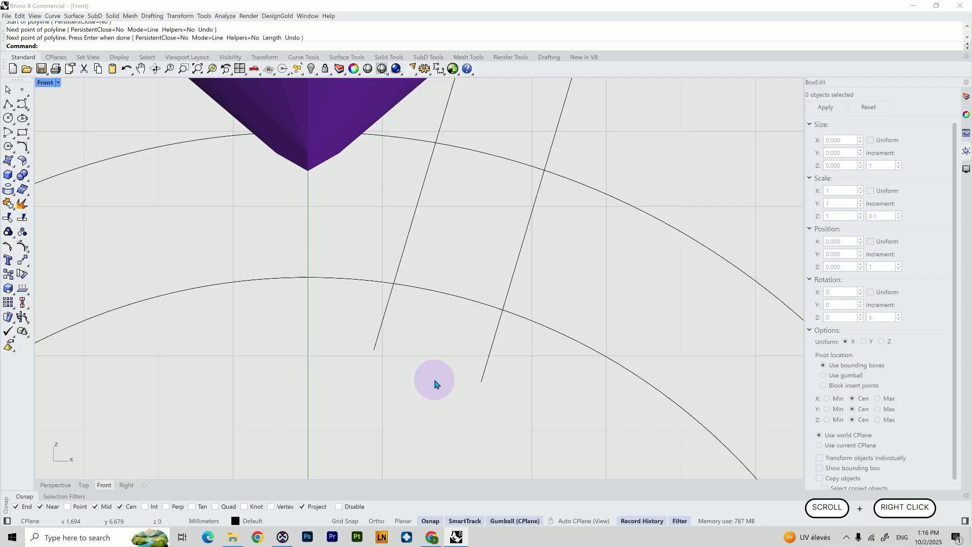
left_click(375, 349)
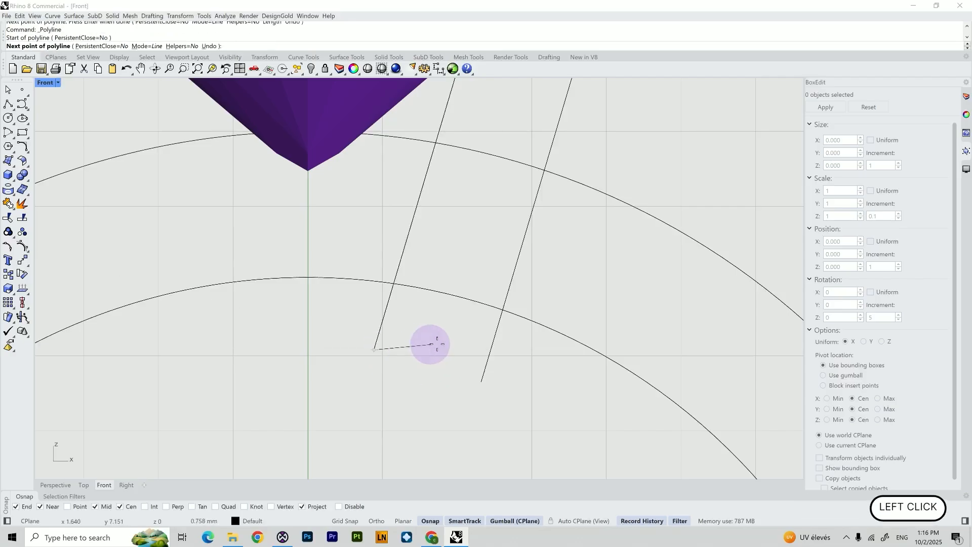
left_click(491, 350, "shift")
right_click(518, 348)
scroll(518, 349, "down", 5)
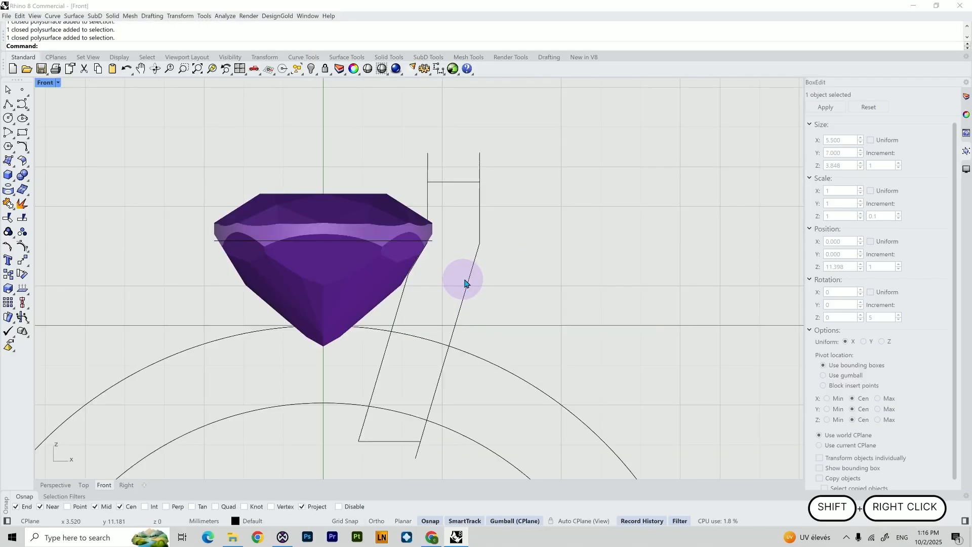
Hide the gem and trim the overhanging line ends at the top and bottom of the setting profile
left_click(386, 222)
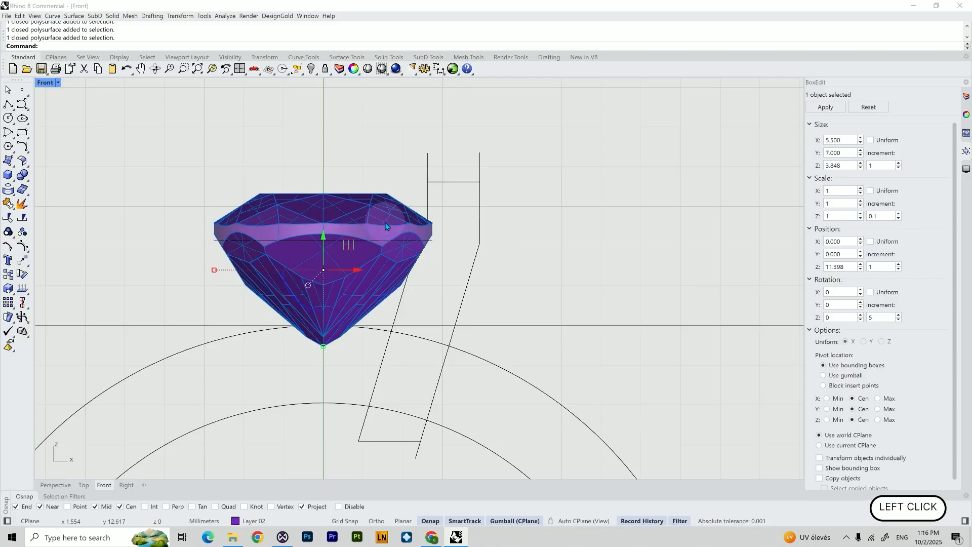
key("Return")
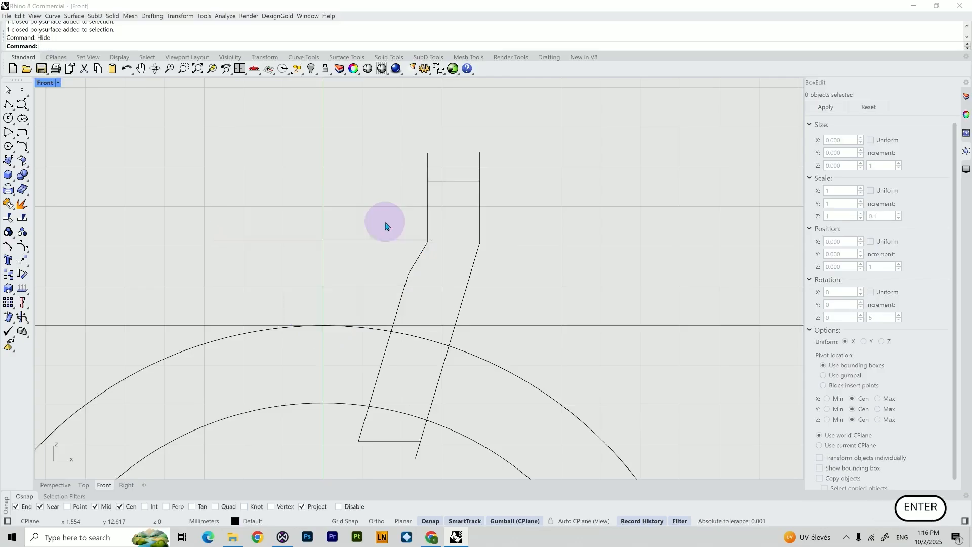
left_click_drag(534, 196, 389, 141)
left_click_drag(505, 318, 371, 269, "shift")
left_click(397, 441, "shift")
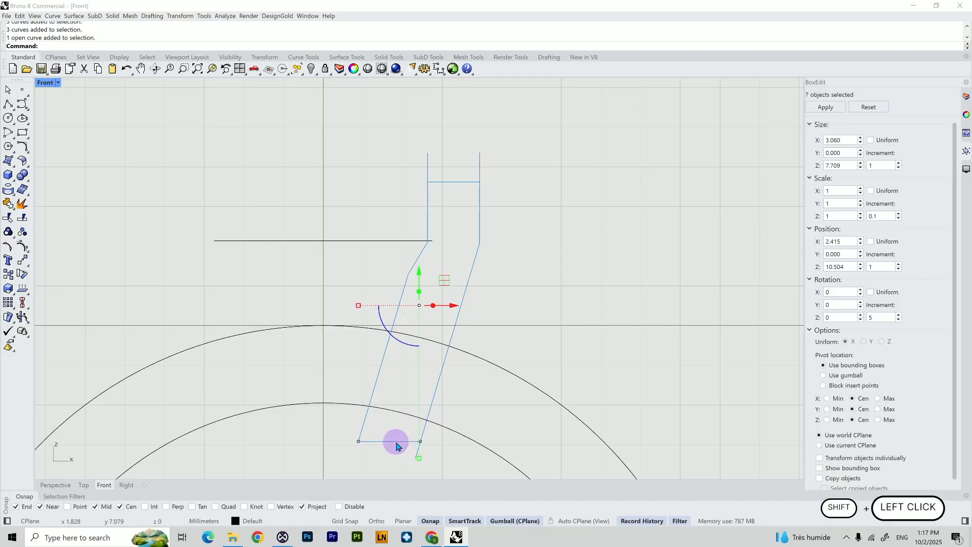
type("trim")
key("Return")
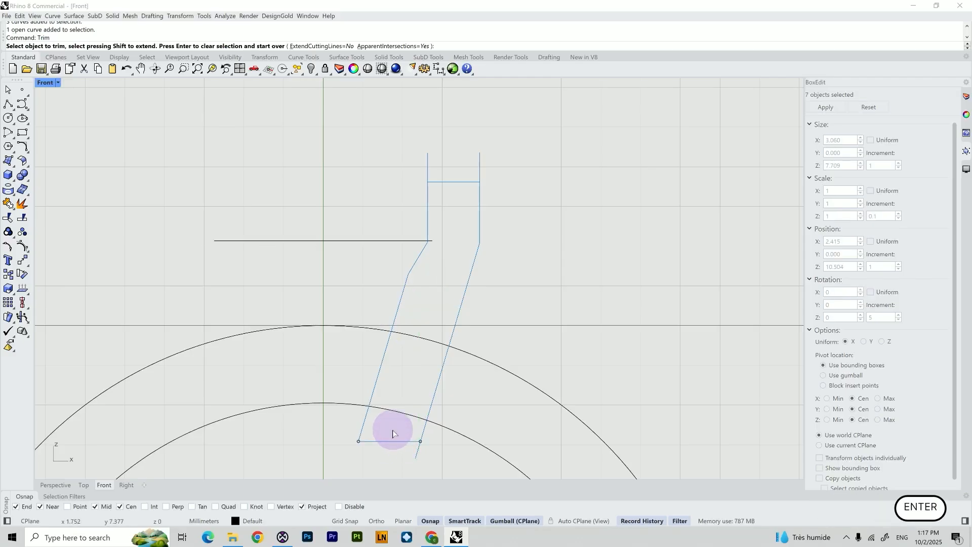
left_click(442, 238)
left_click(427, 175)
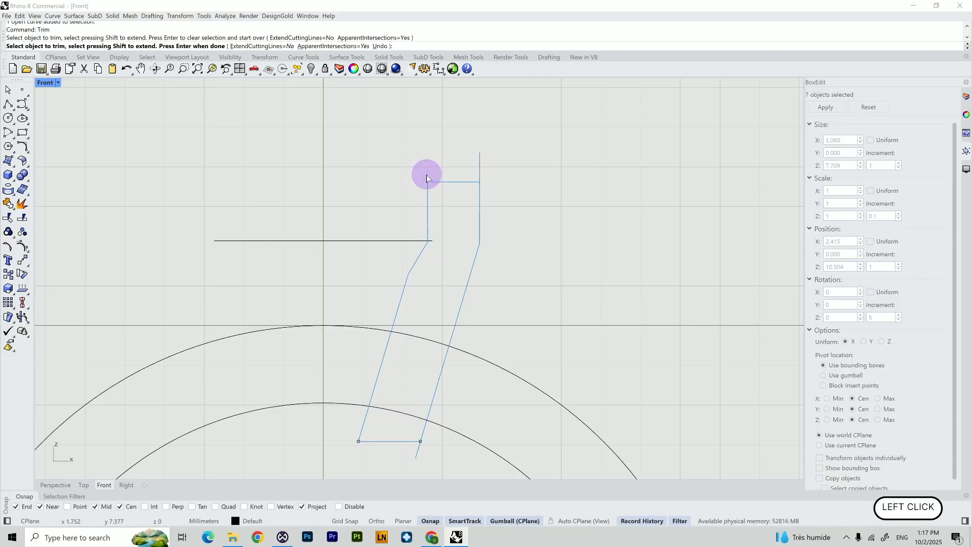
left_click(478, 176)
left_click(405, 453)
left_click(417, 455)
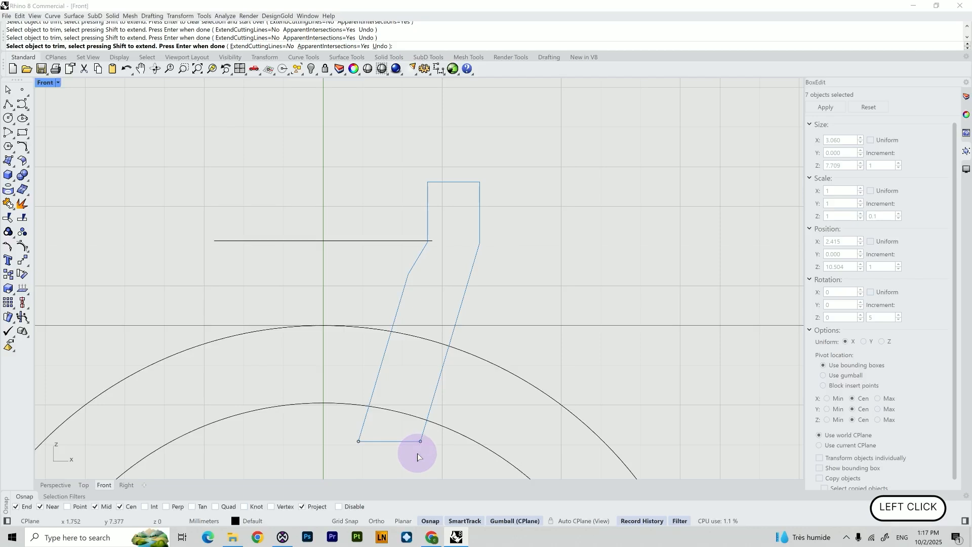
Join the profile curves into one closed curve and open its object properties
type("JOIN")
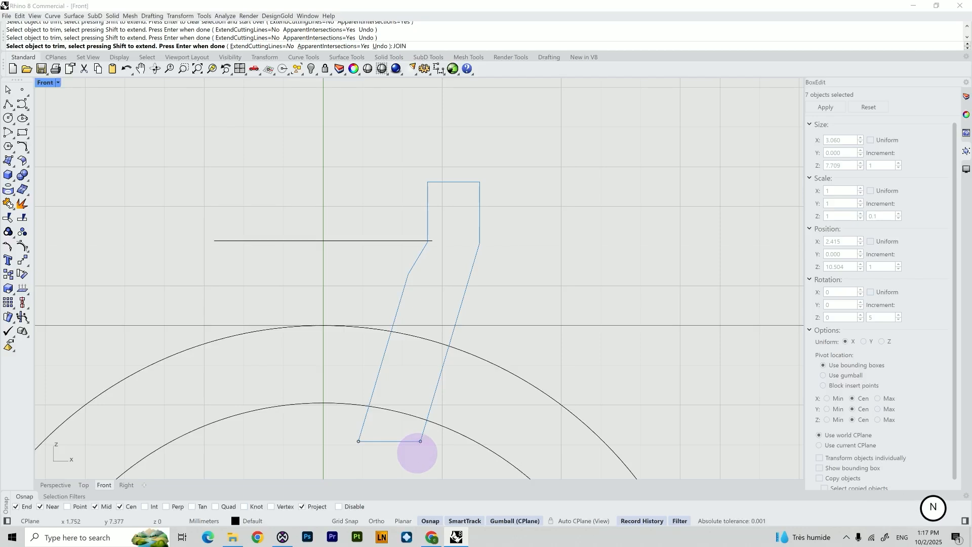
key("Escape")
left_click(471, 266)
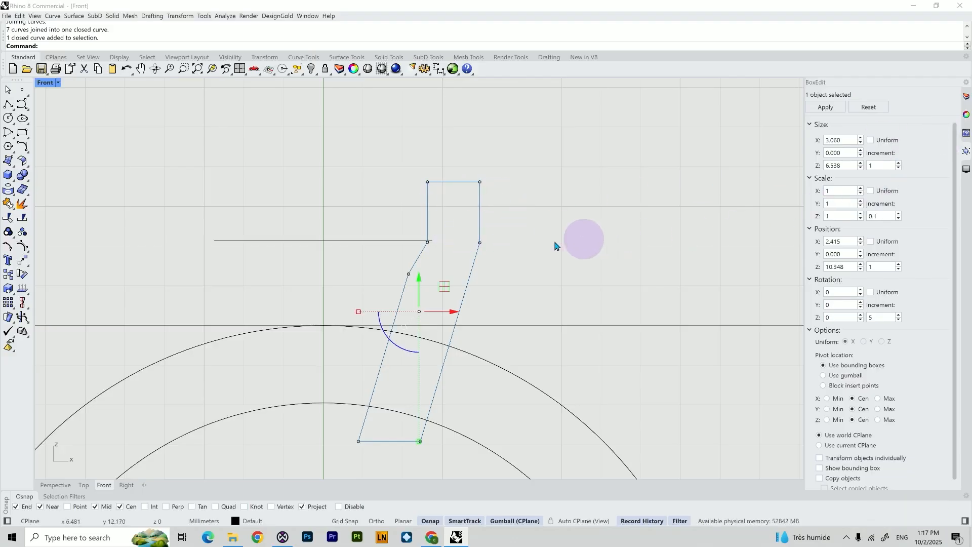
left_click(967, 114)
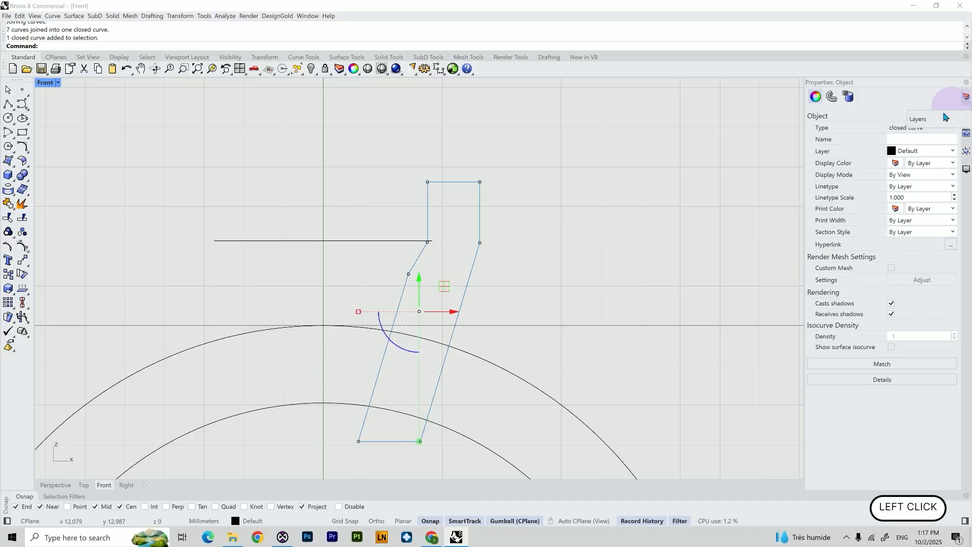
left_click(907, 127)
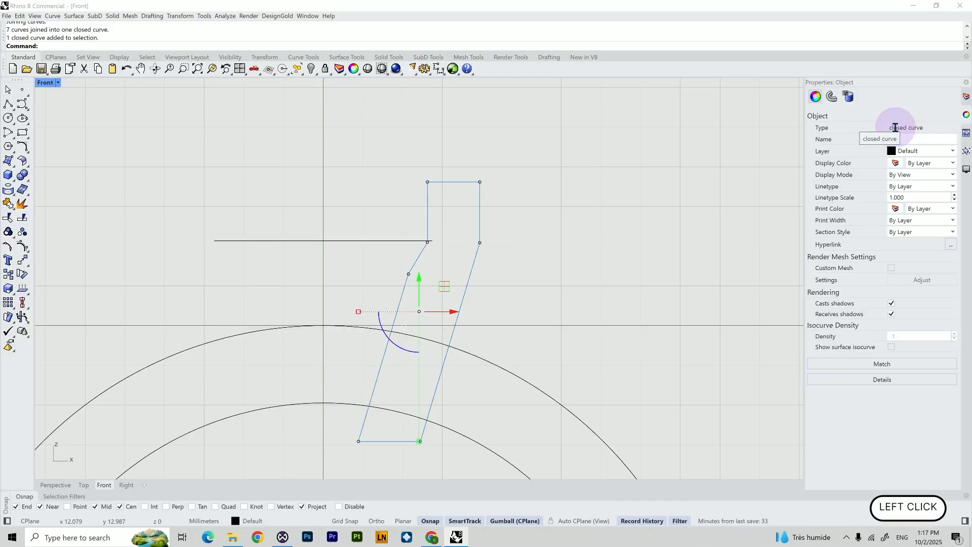
left_click(494, 286)
scroll(494, 287, "down", 2)
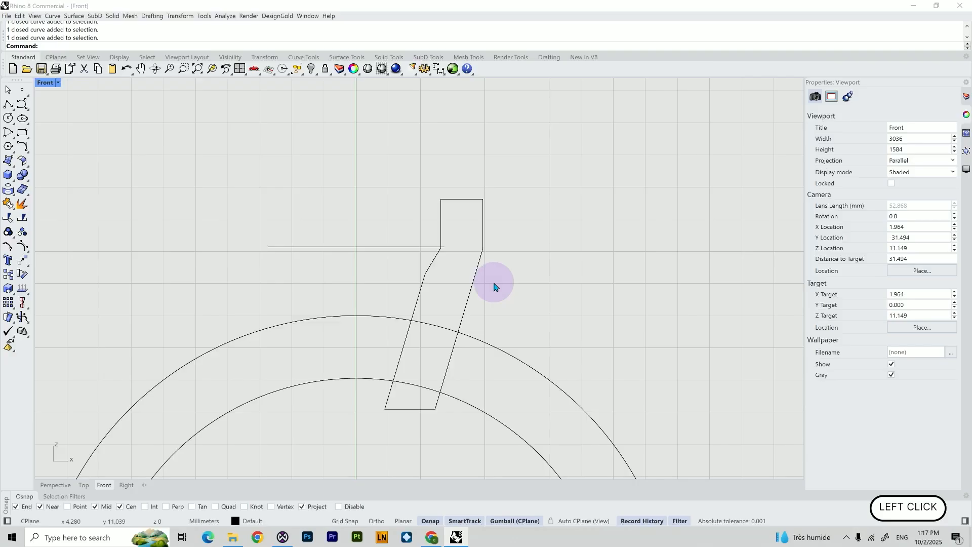
left_click(474, 269)
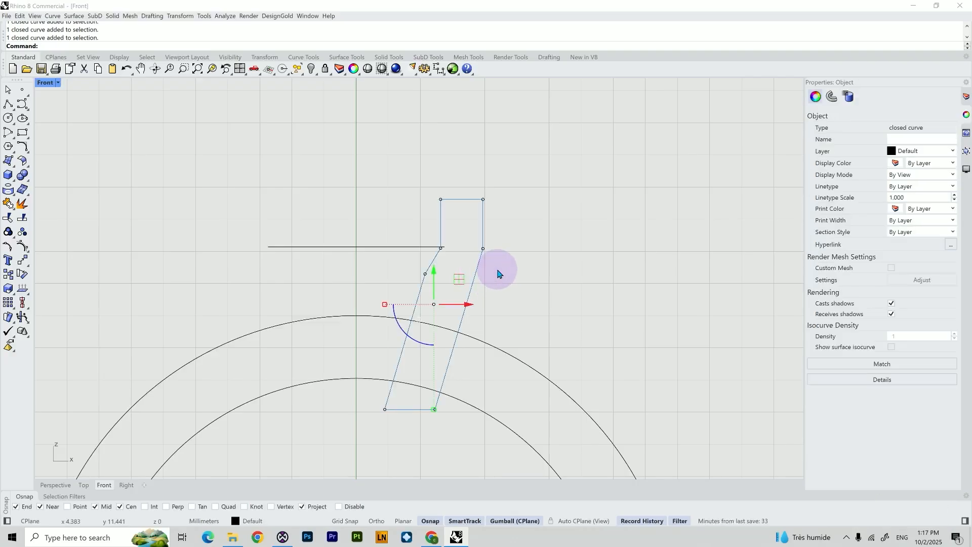
left_click(419, 249)
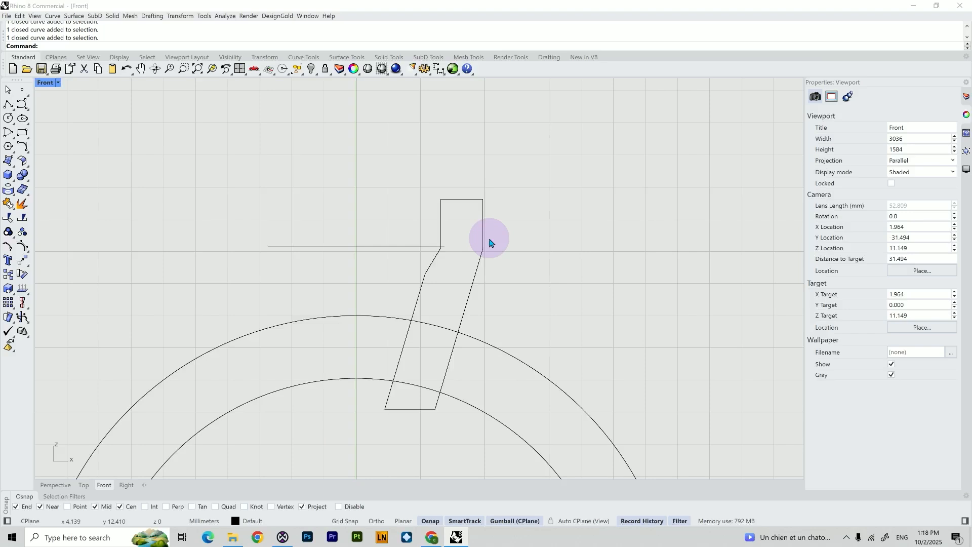
Rail-revolve the closed setting profile along the horizontal rail line, around a vertical axis starting at the origin
type("RailRevolve")
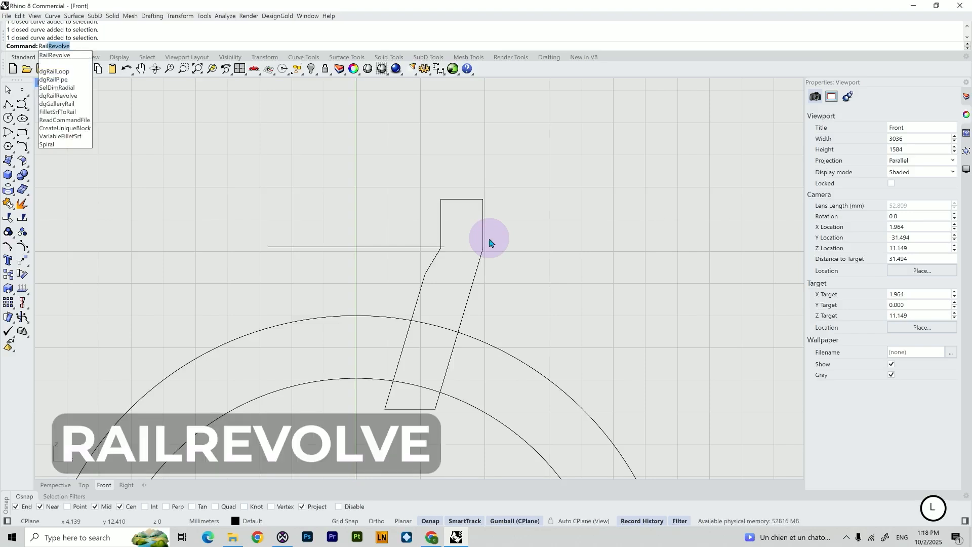
key("Return")
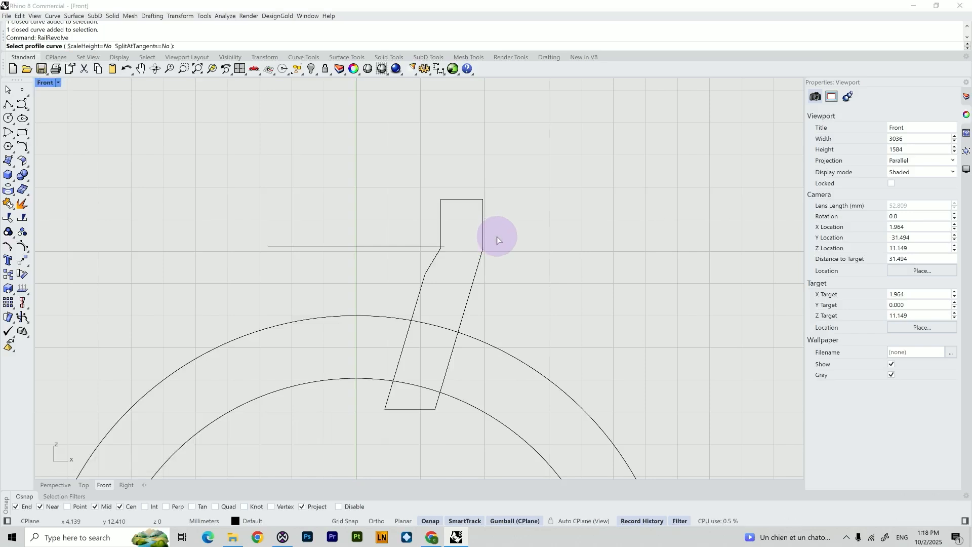
scroll(496, 236, "up", 2)
left_click(479, 238)
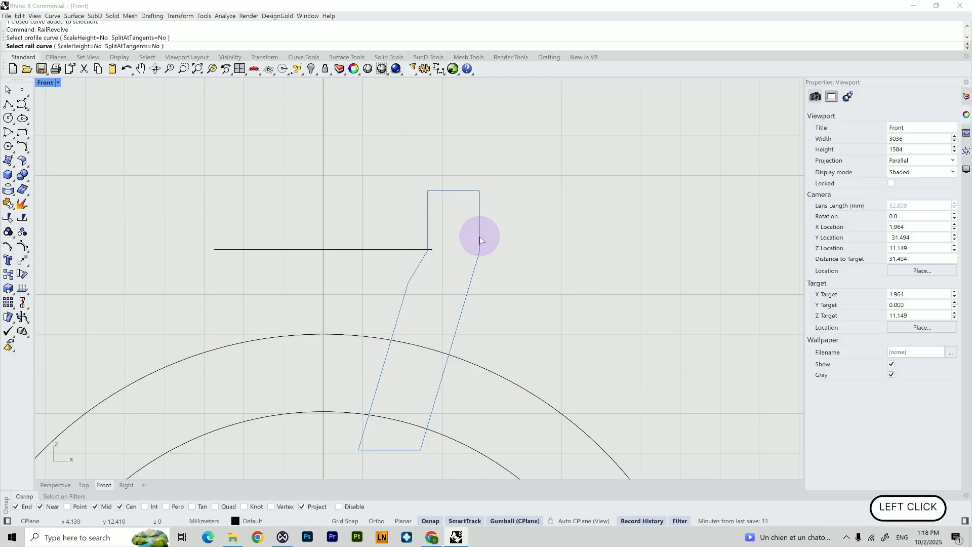
left_click(395, 250)
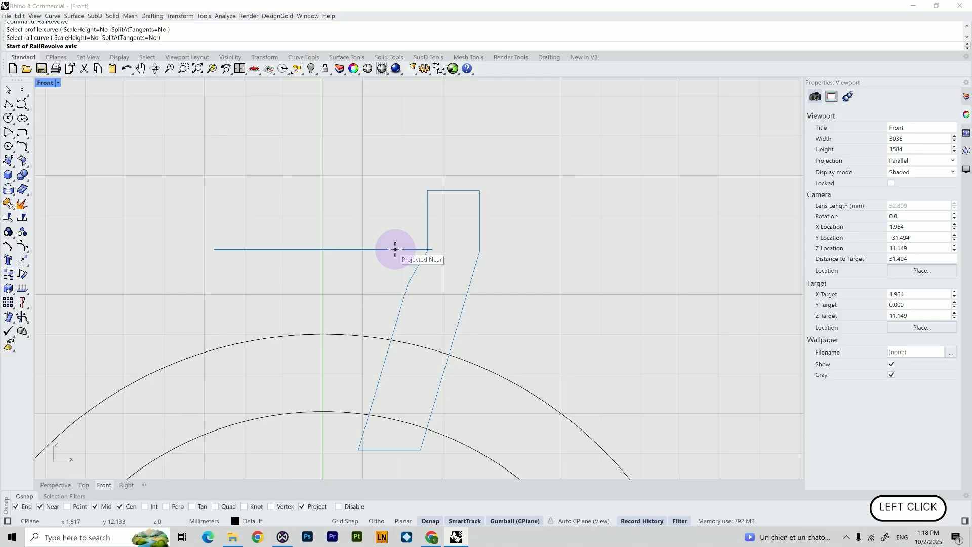
scroll(395, 250, "down", 3)
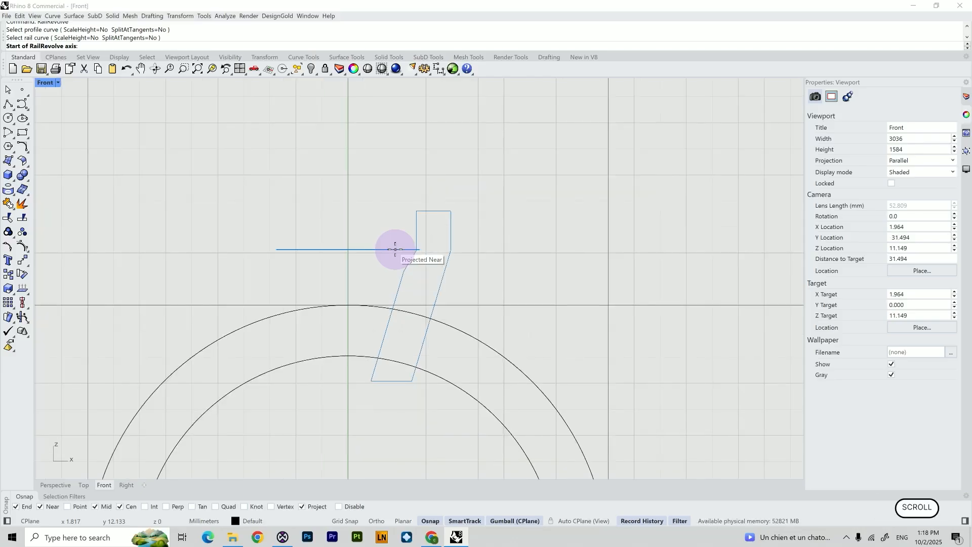
scroll(395, 249, "down", 2)
type("0")
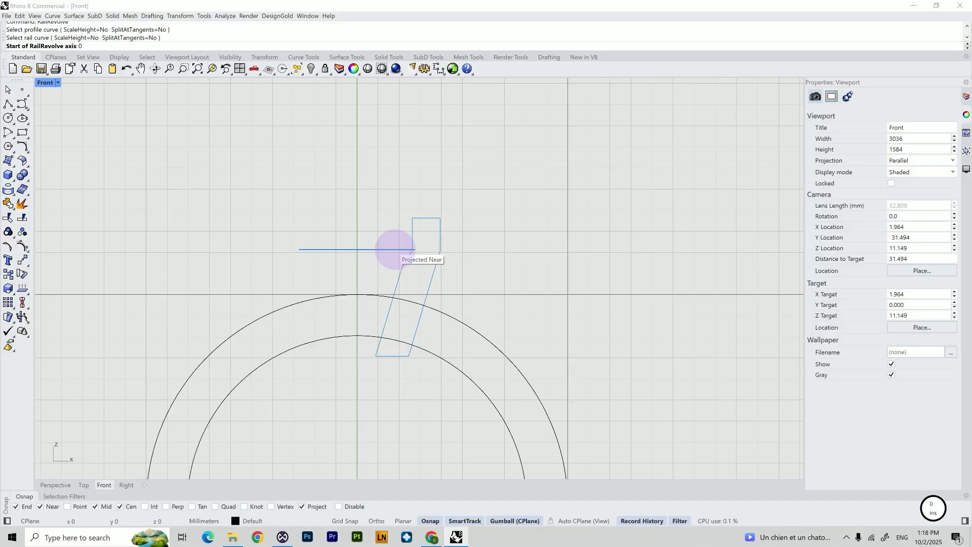
key("Return")
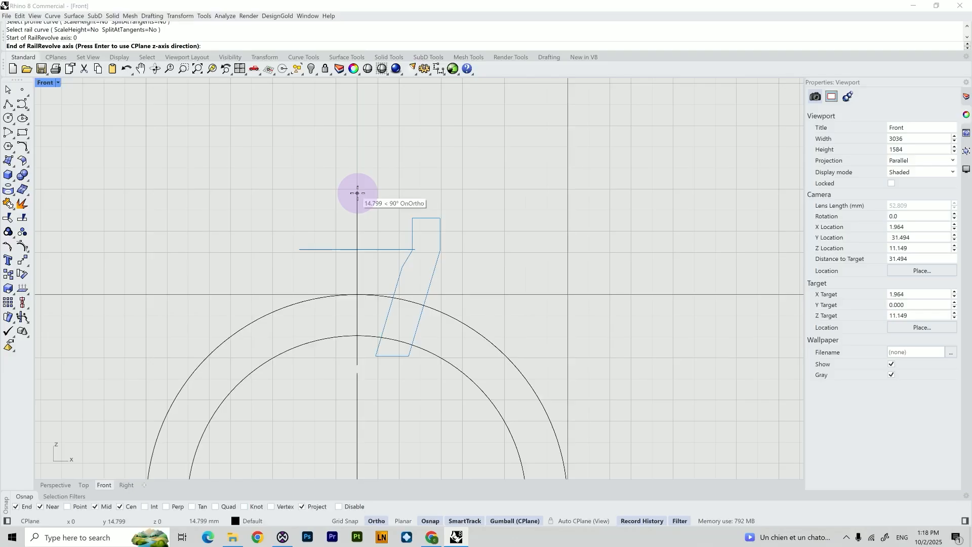
key("shift")
left_click(357, 167, "shift")
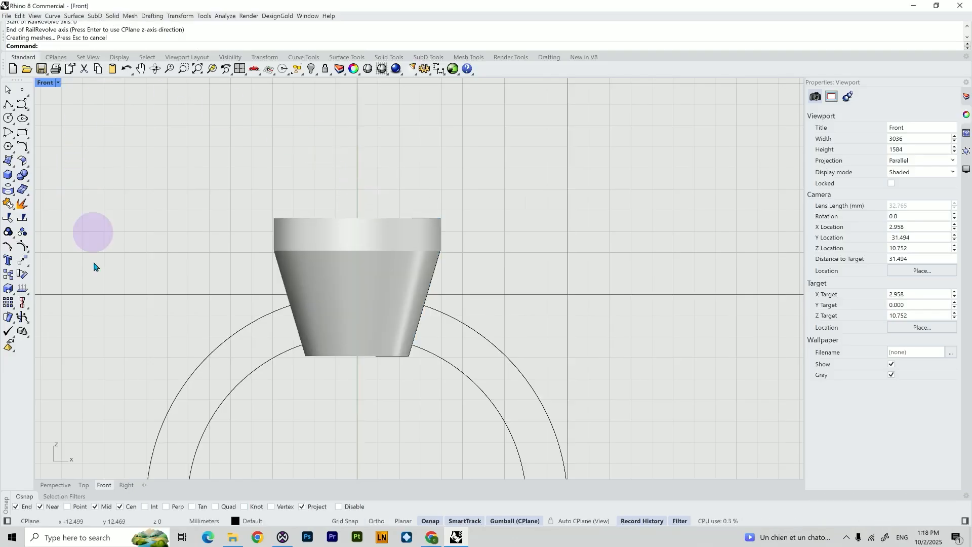
Show the hidden gem again and view the revolved setting in the Perspective view
left_click(54, 485)
scroll(439, 182, "up", 10)
mouse_move(441, 181)
right_mouse_down()
mouse_move(460, 192)
mouse_move(458, 173)
right_mouse_up()
scroll(392, 215, "up", 5)
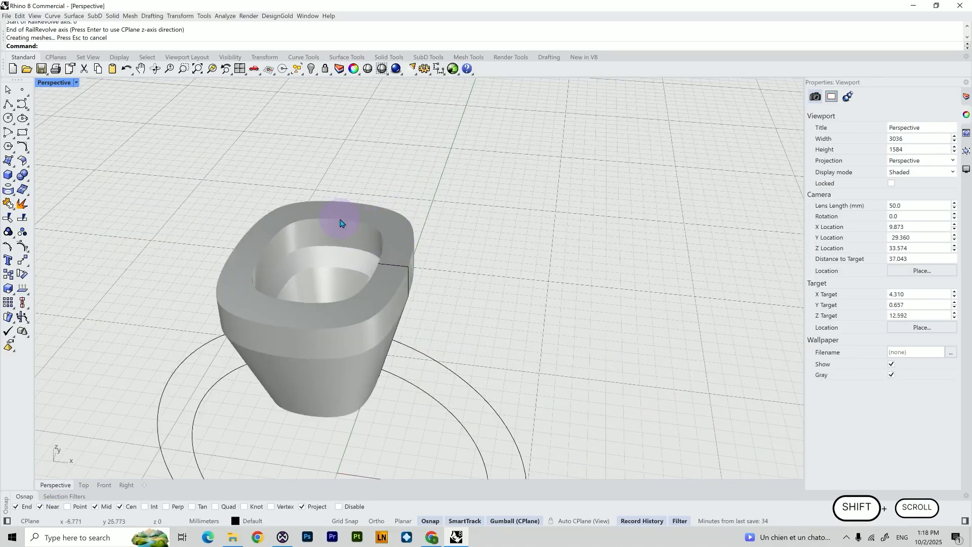
right_click_drag(264, 187, 365, 175, "shift")
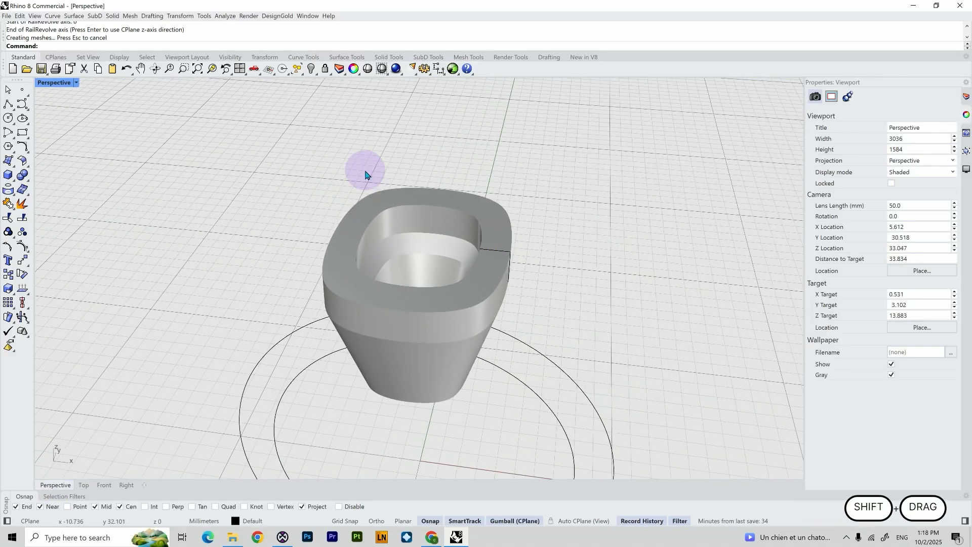
type("Show")
key("Return")
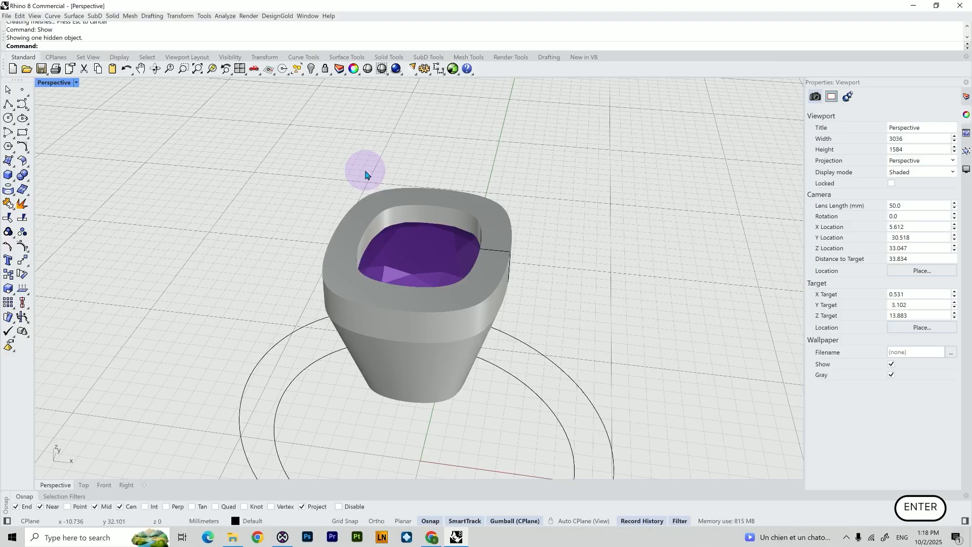
Orbit around the setting and gem, selecting the setting to inspect its surfaces
left_click(313, 204)
right_click_drag(313, 204, 315, 247)
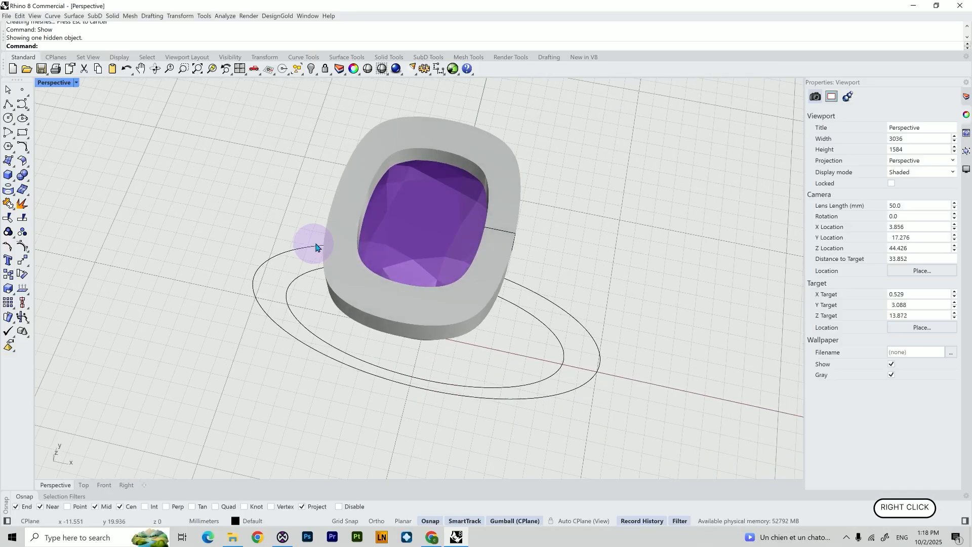
left_click(353, 201)
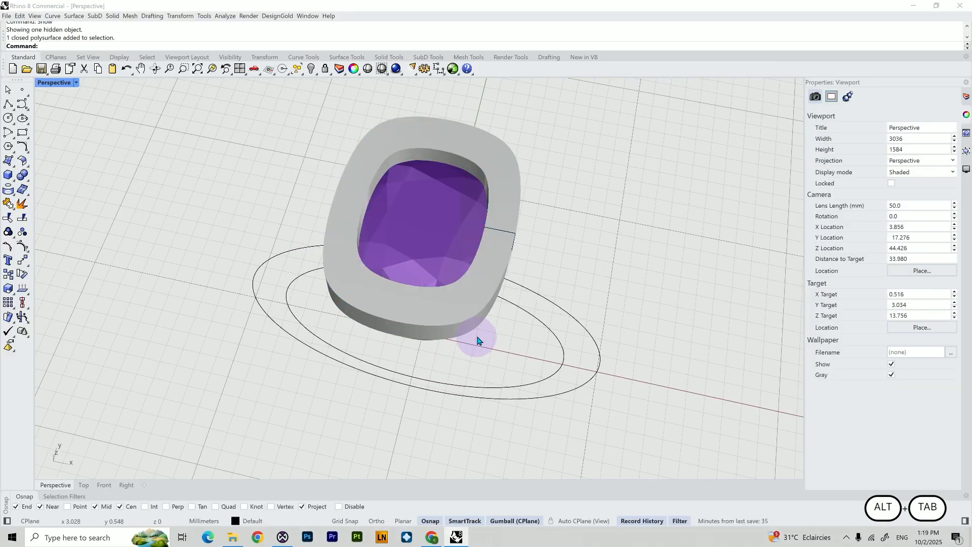
right_click_drag(477, 337, 484, 373)
left_click(474, 303)
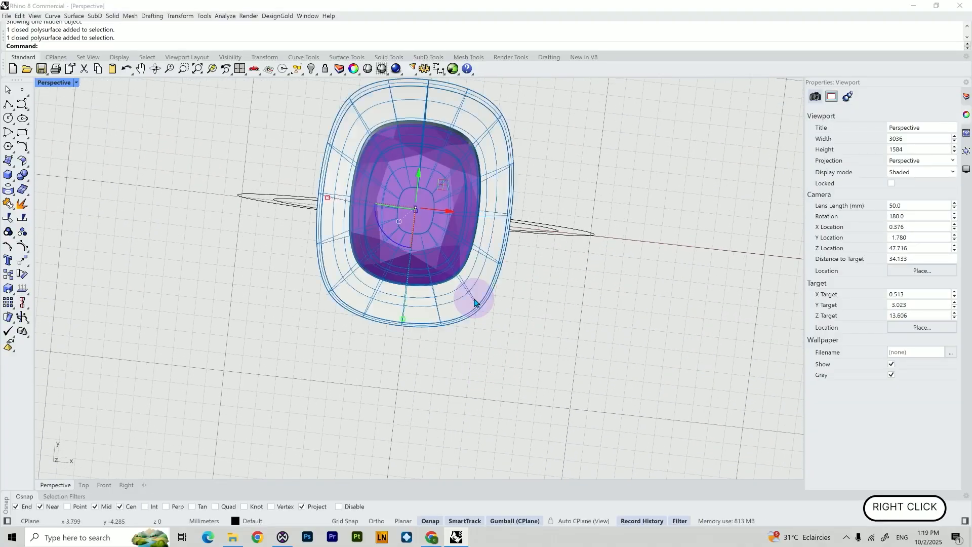
right_click_drag(481, 330, 478, 305)
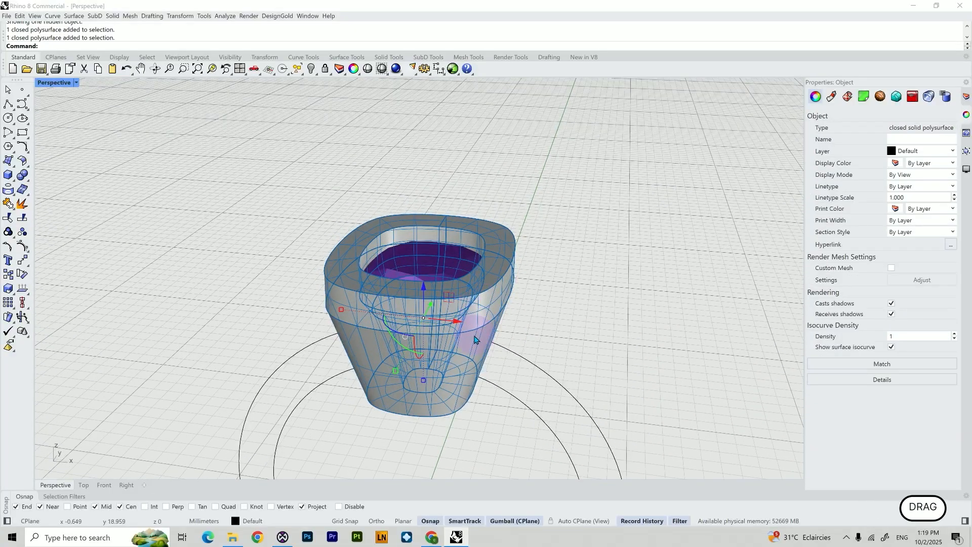
right_click_drag(475, 346, 470, 373)
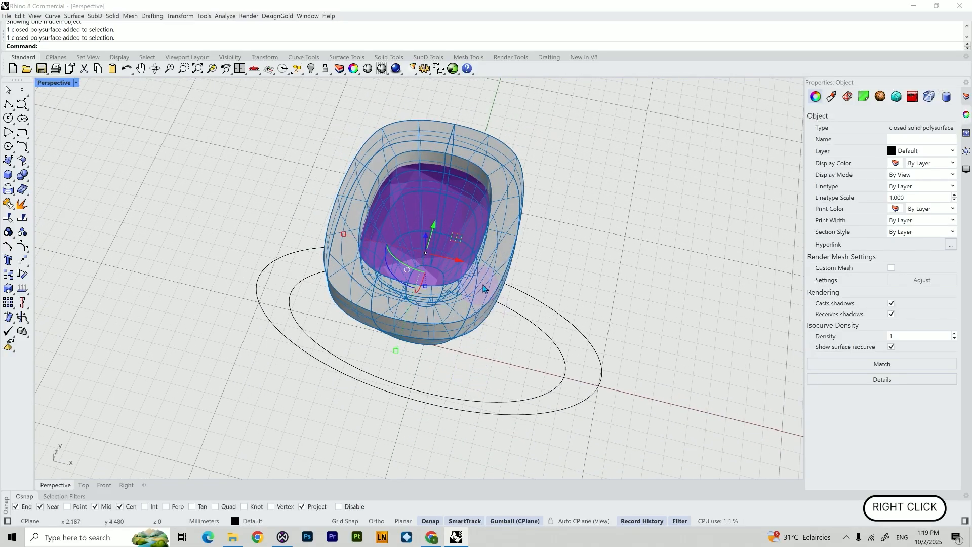
left_click(519, 248)
right_click_drag(520, 248, 497, 341)
left_click(500, 274)
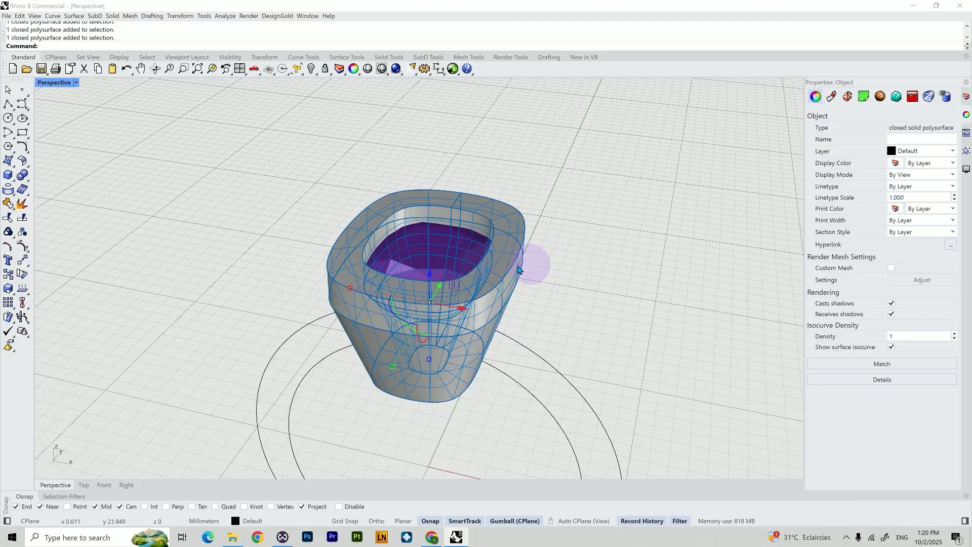
left_click(541, 291)
right_click_drag(538, 248, 497, 254)
left_click(497, 255)
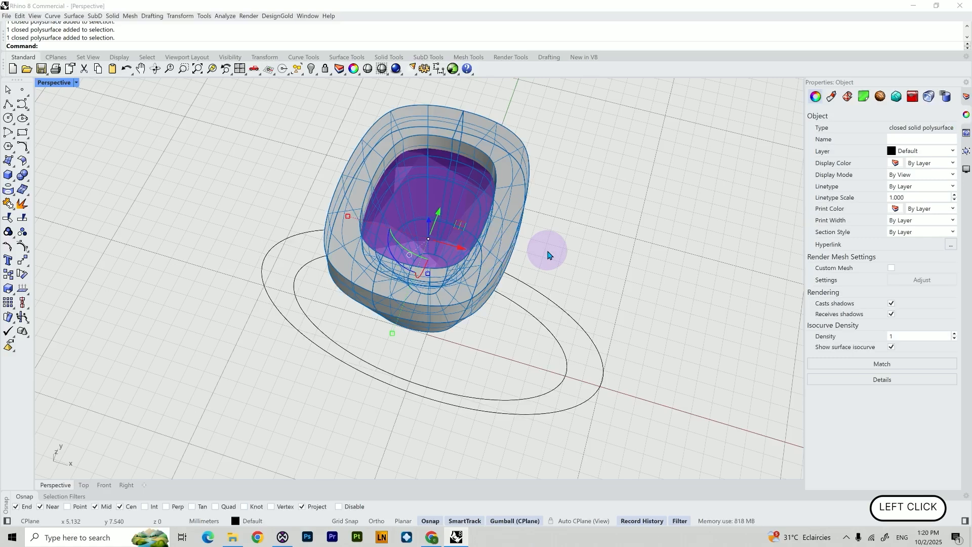
Explode the setting polysurface and delete its top and bottom cap surfaces
type("Explode")
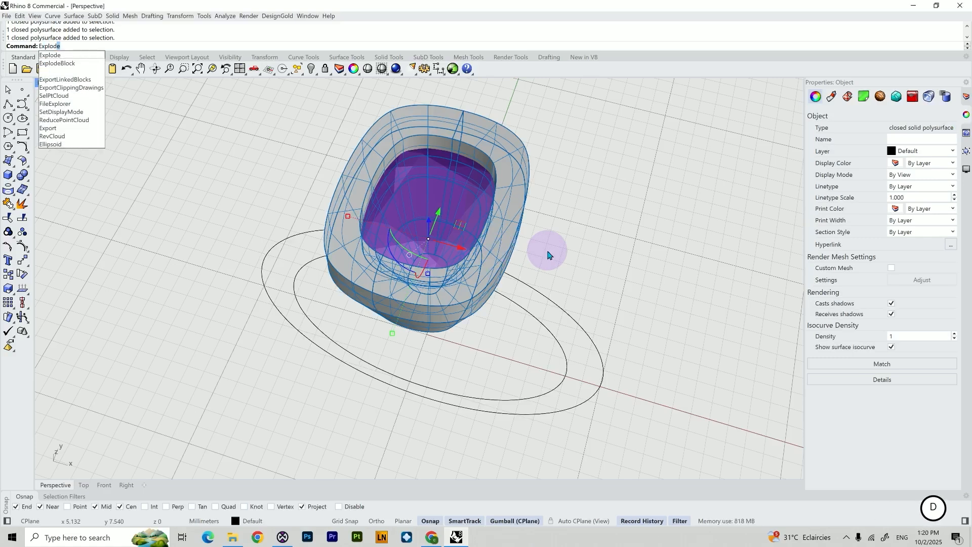
key("Return")
left_click(547, 251)
right_click_drag(547, 251, 515, 256)
left_click(506, 257)
right_click_drag(560, 280, 561, 208)
left_click(424, 450, "shift")
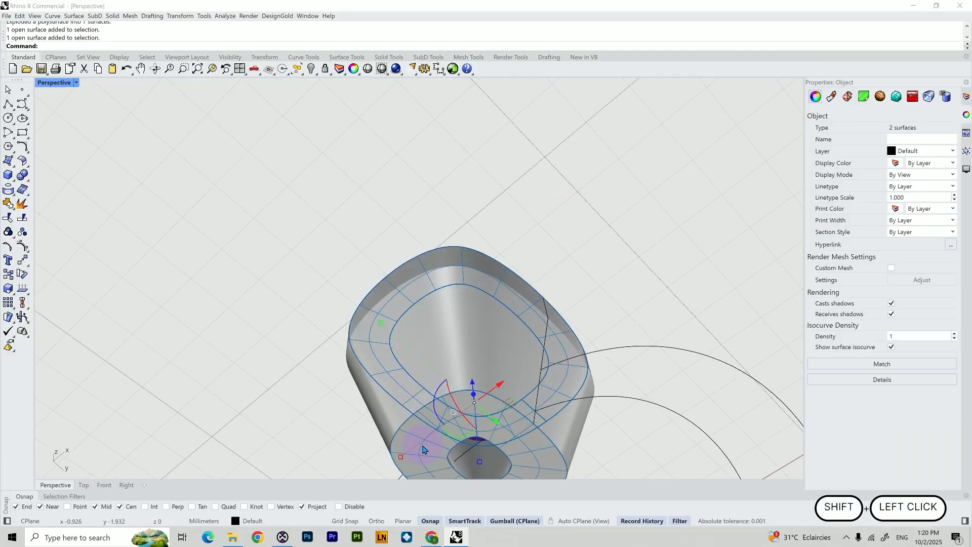
key("Delete")
Join the outer top band and the outer tapered surface of the setting
mouse_move(562, 232)
right_mouse_down()
mouse_move(565, 341)
mouse_move(575, 243)
right_mouse_up()
scroll(516, 253, "up", 3)
left_click(476, 248)
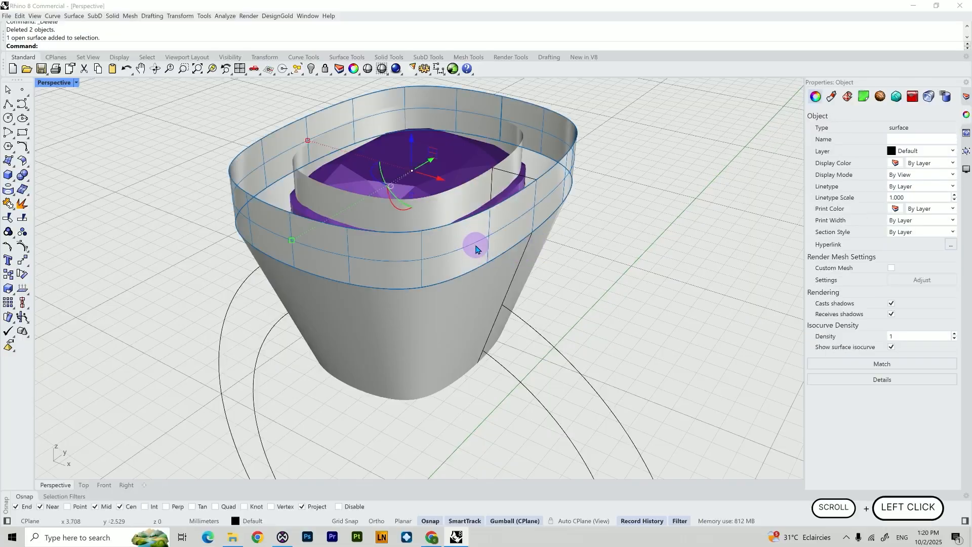
left_click(472, 301, "shift")
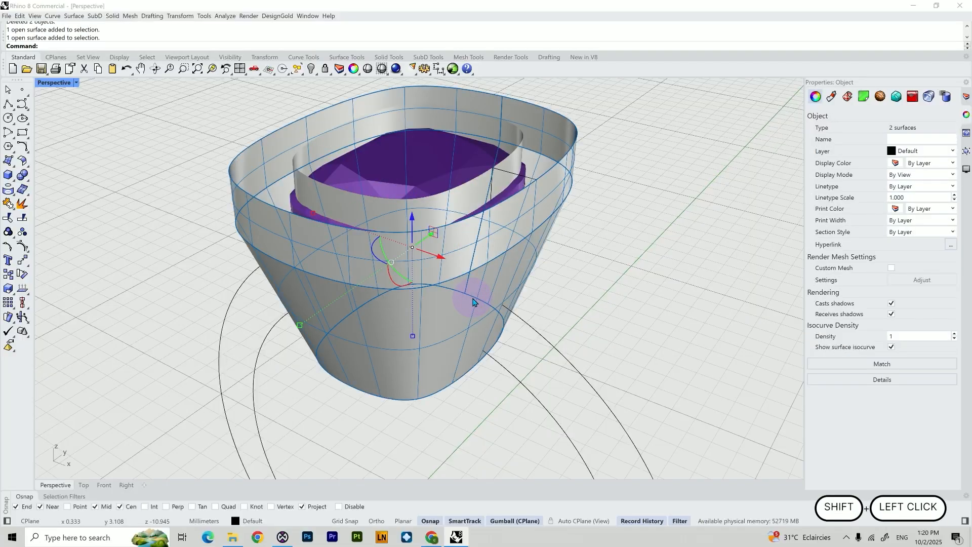
key("Return")
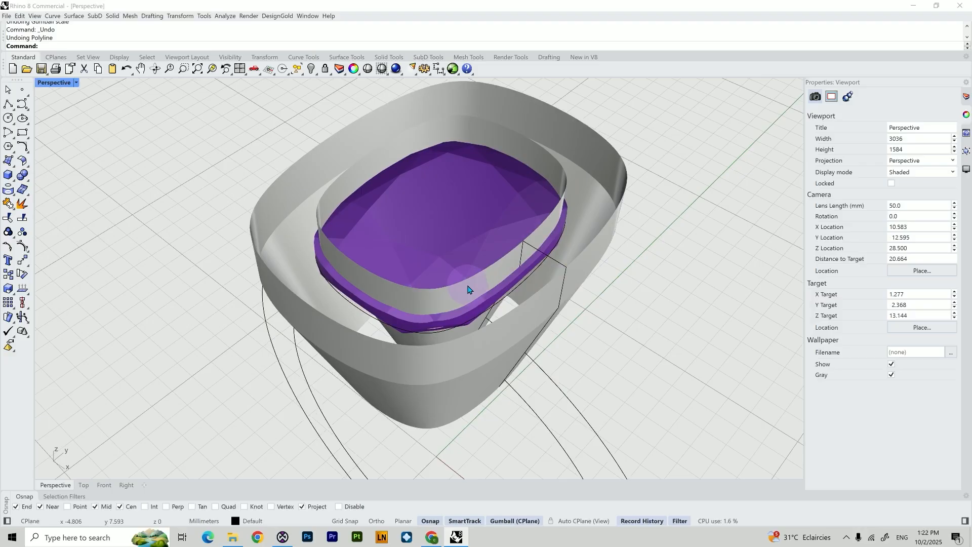
Try to join the inner band surface with the inner tapered surface of the setting
left_click(466, 282)
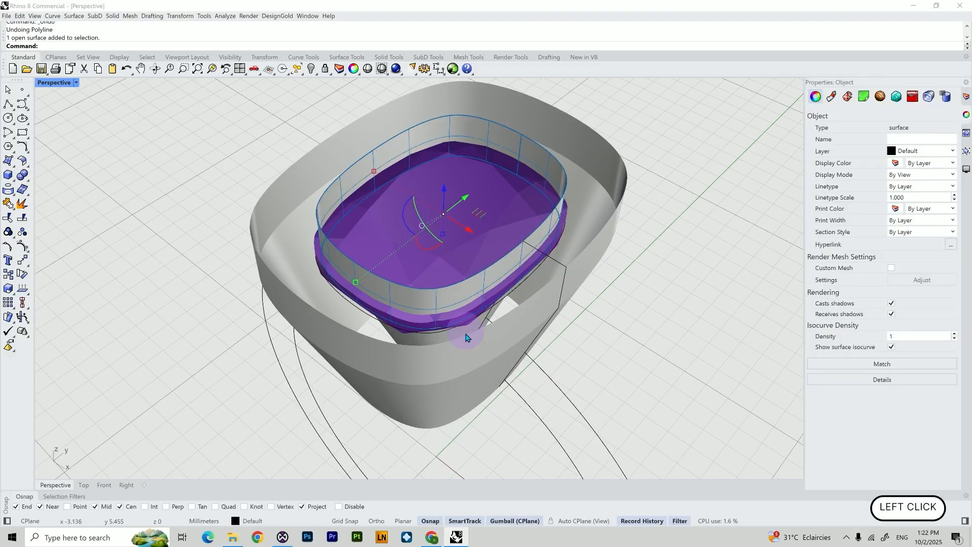
left_click(462, 333, "shift")
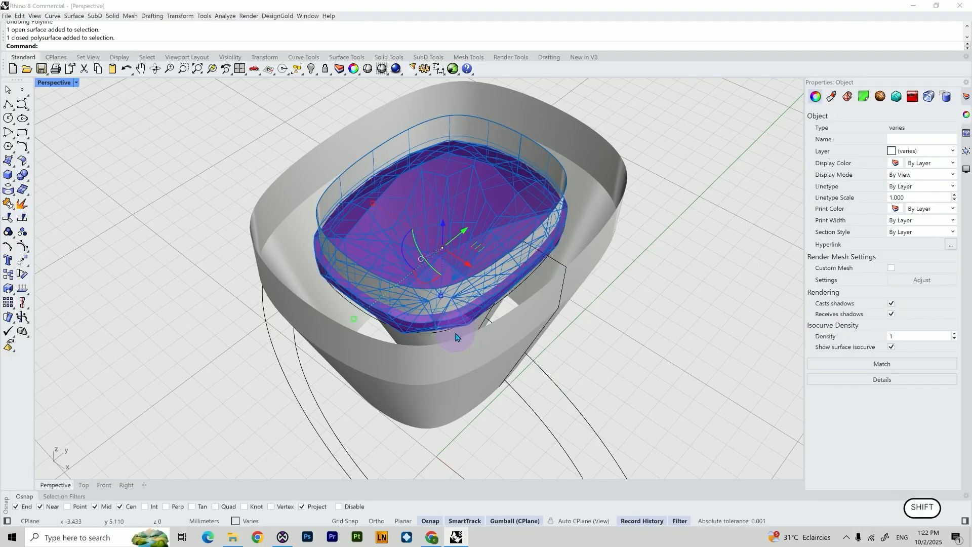
left_click(456, 336)
right_click_drag(390, 270, 356, 242)
left_click(357, 240, "shift")
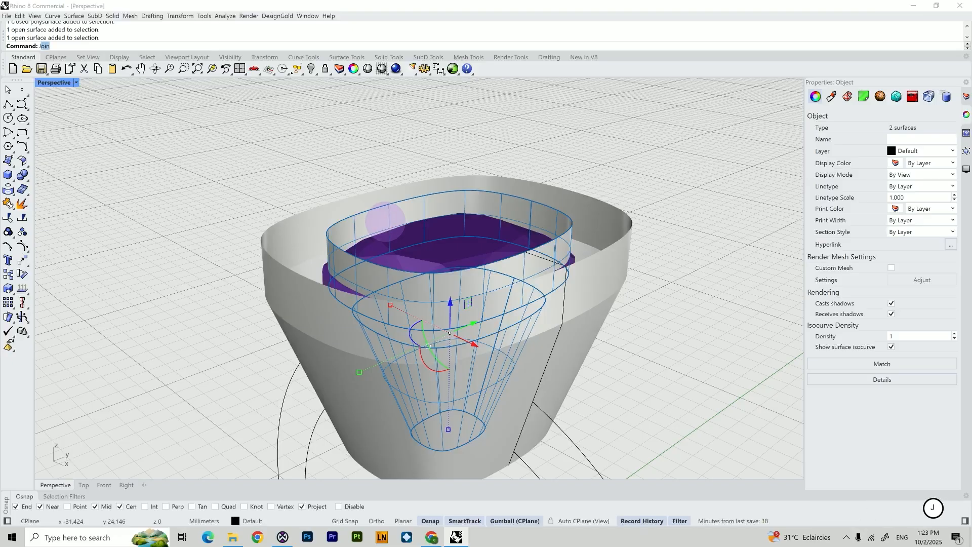
type("Join")
key("Return")
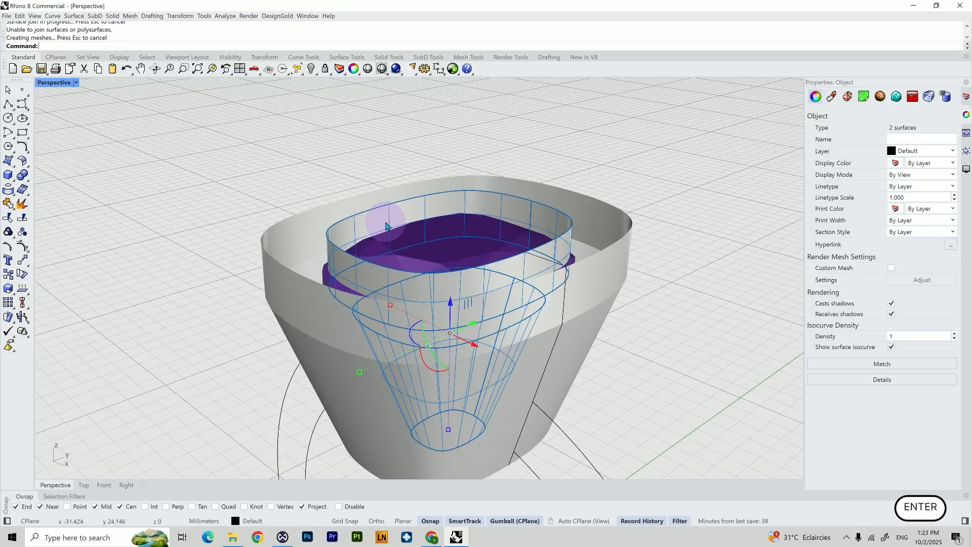
Try scaling the outer setting polysurface with the gumball, then undo both scale changes
left_click(258, 200)
right_click_drag(423, 182, 304, 249)
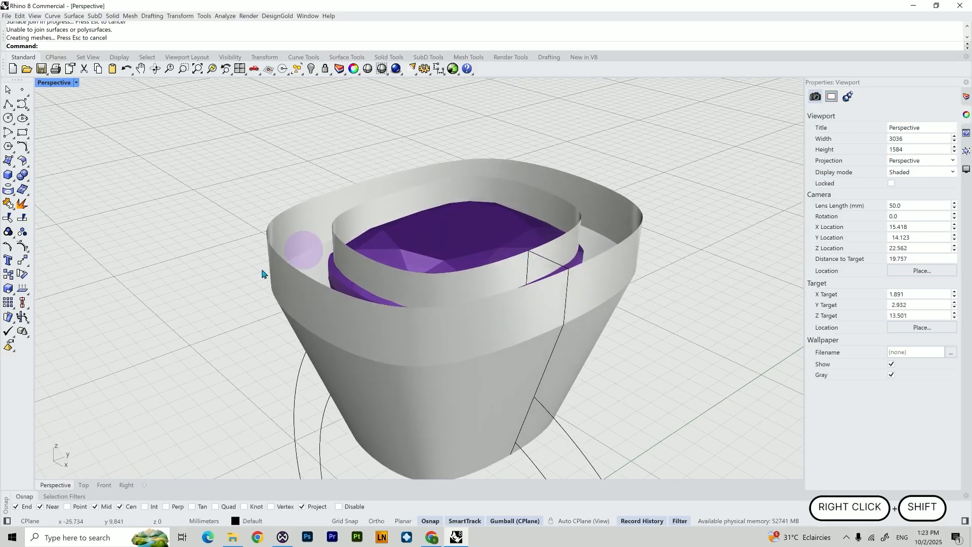
left_click(374, 337)
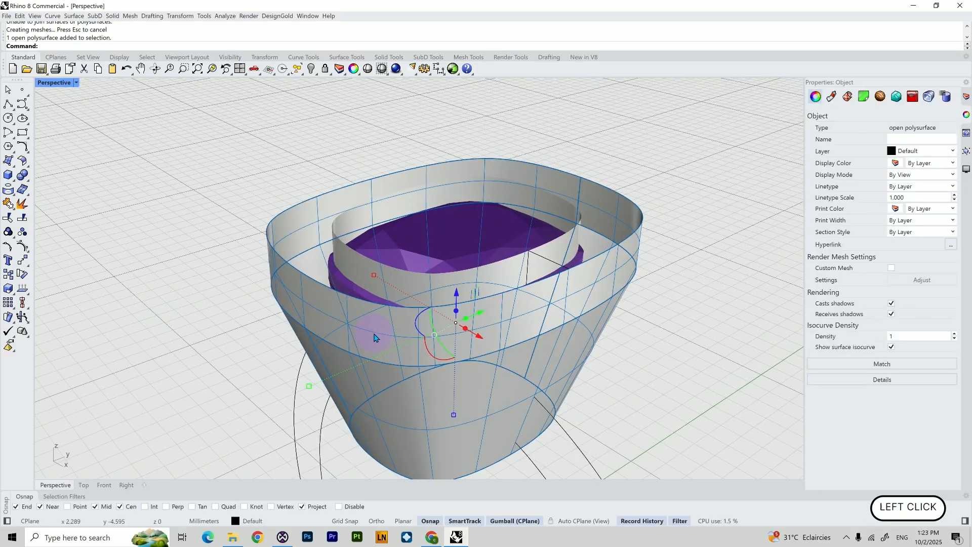
right_click_drag(202, 434, 237, 423, "shift")
left_click_drag(297, 343, 314, 332)
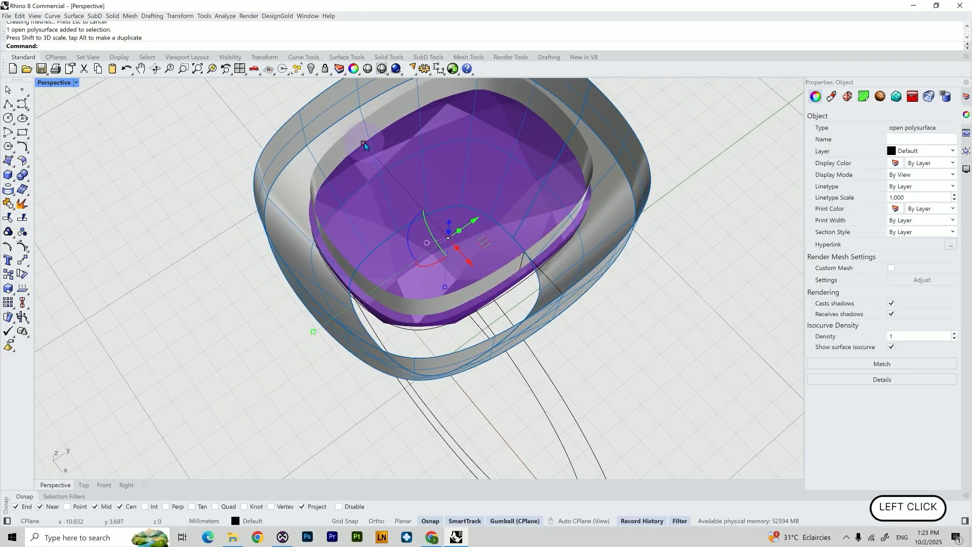
left_click_drag(364, 142, 372, 151)
key("ctrl+z")
key("ctrl+z")
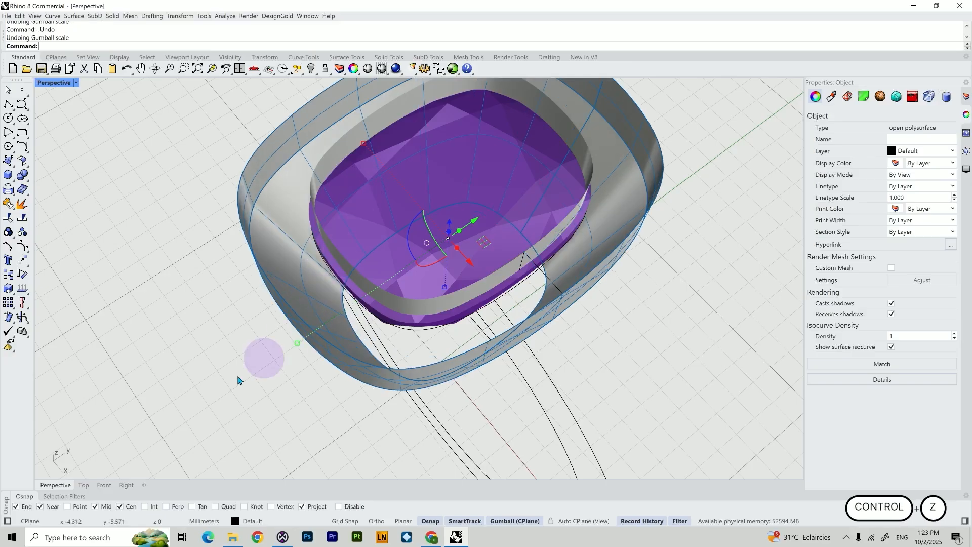
In the Right view, draw a short polyline along the setting's top edge and straight up about 1.2 mm
left_click(126, 484)
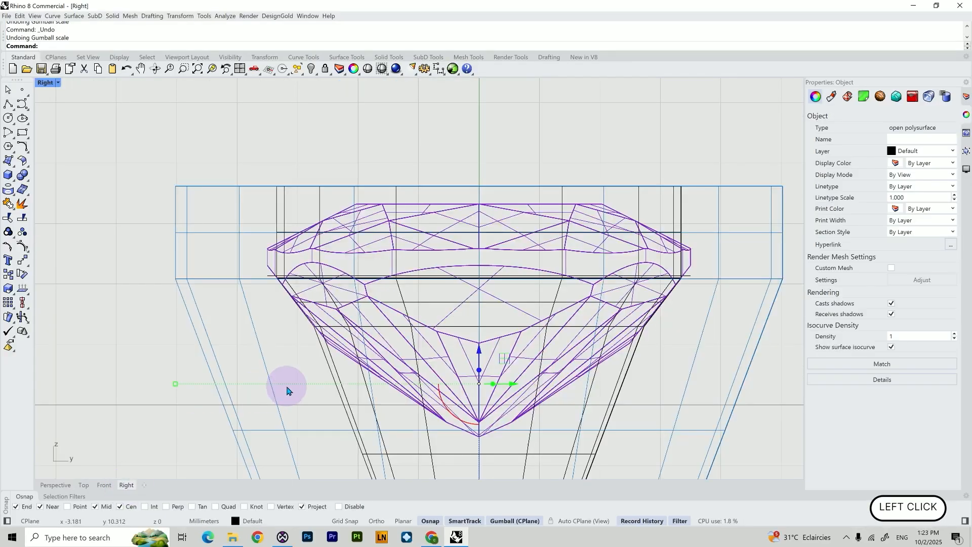
scroll(287, 390, "down", 2)
left_click(283, 198)
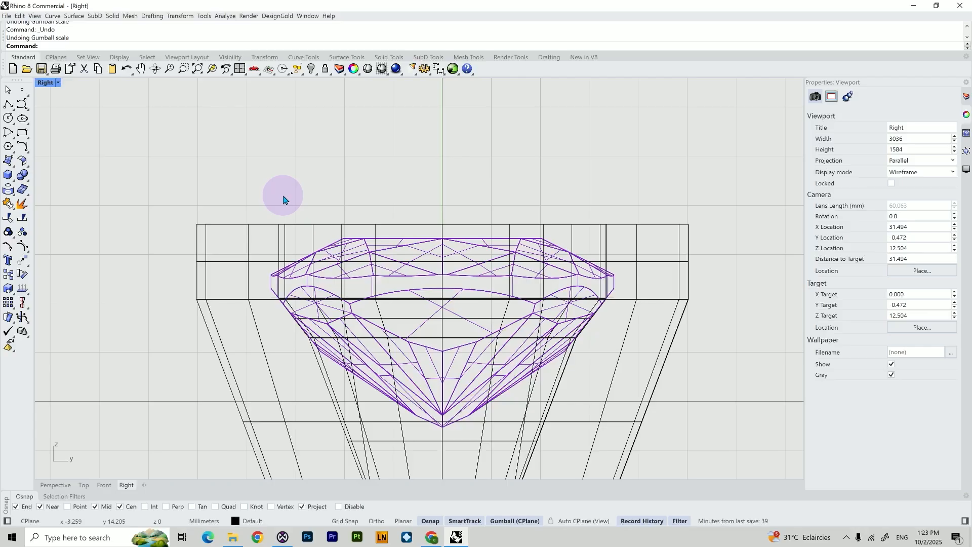
key("Return")
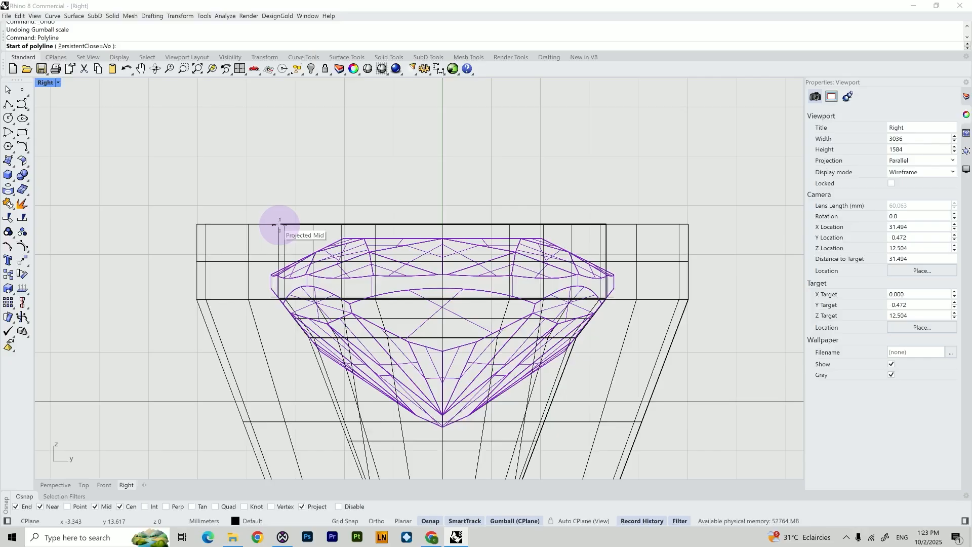
left_click(280, 224)
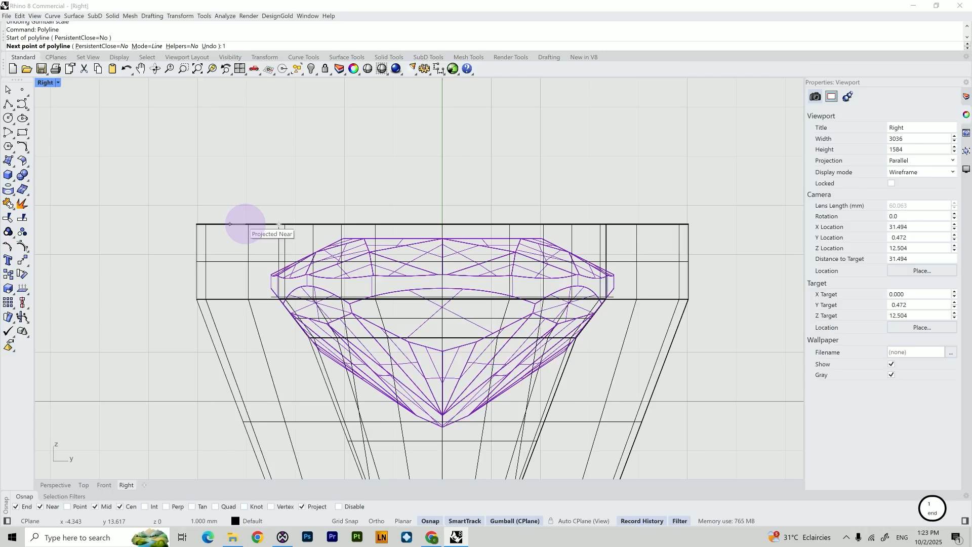
key("Return")
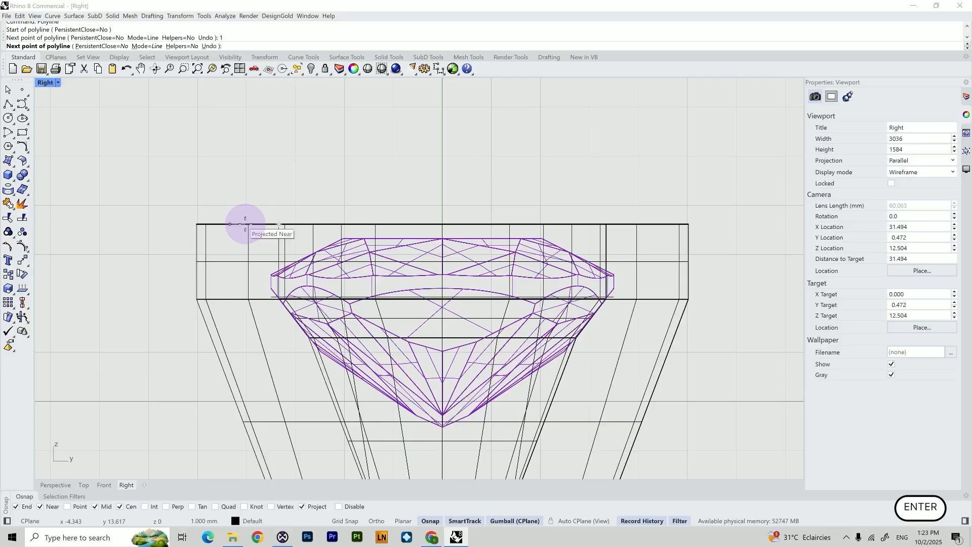
left_click(232, 224)
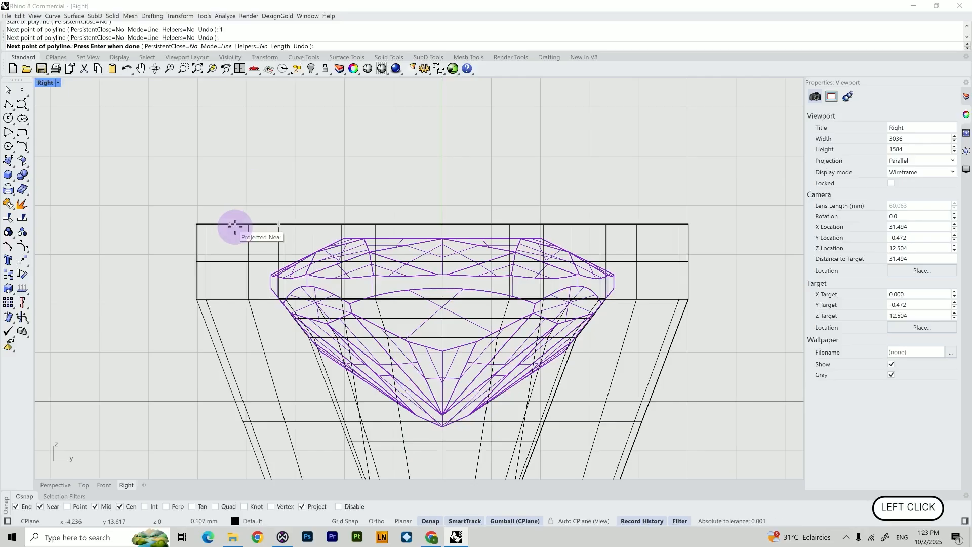
key("shift")
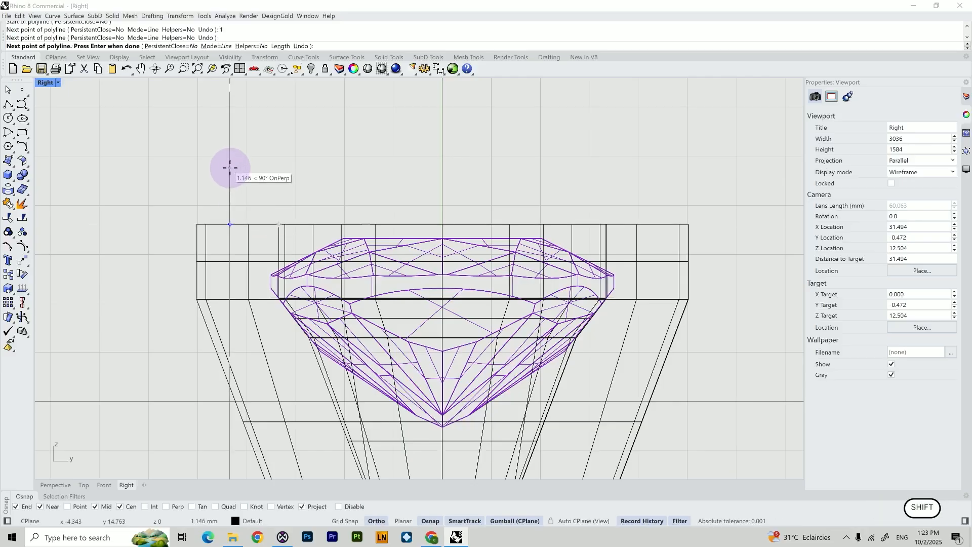
left_click(230, 168, "shift")
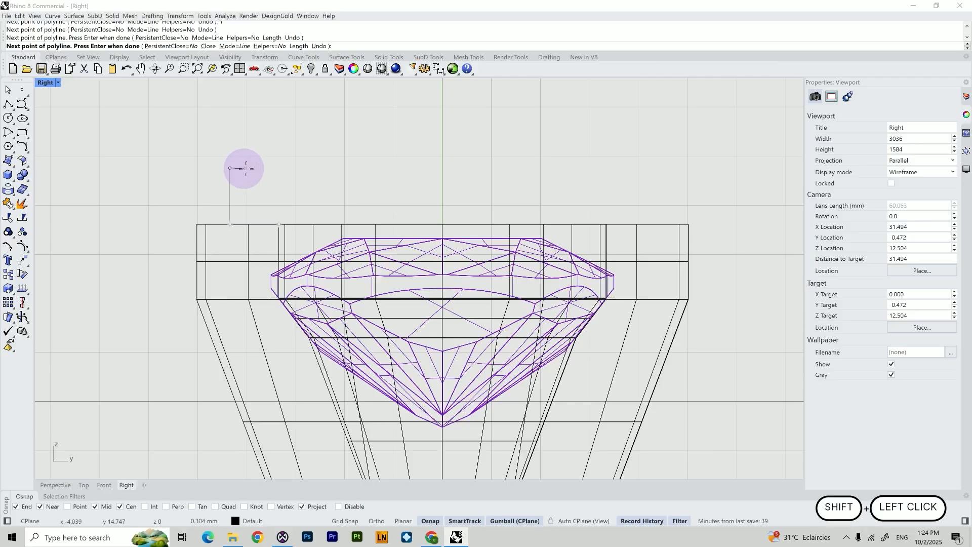
right_click(245, 171)
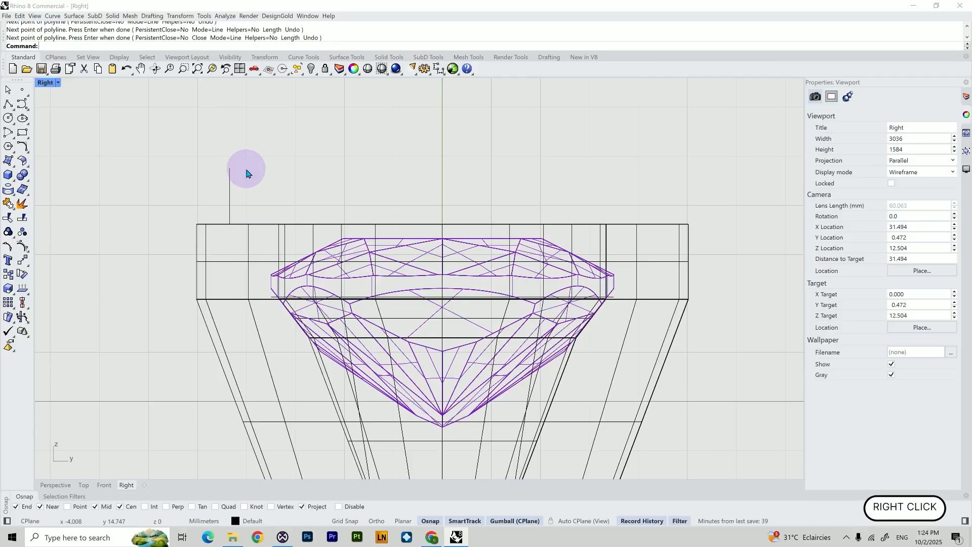
Scale the outer setting polysurface with the gumball so its side meets the new vertical line
left_click(197, 282)
left_click(198, 385)
left_click_drag(197, 385, 229, 384)
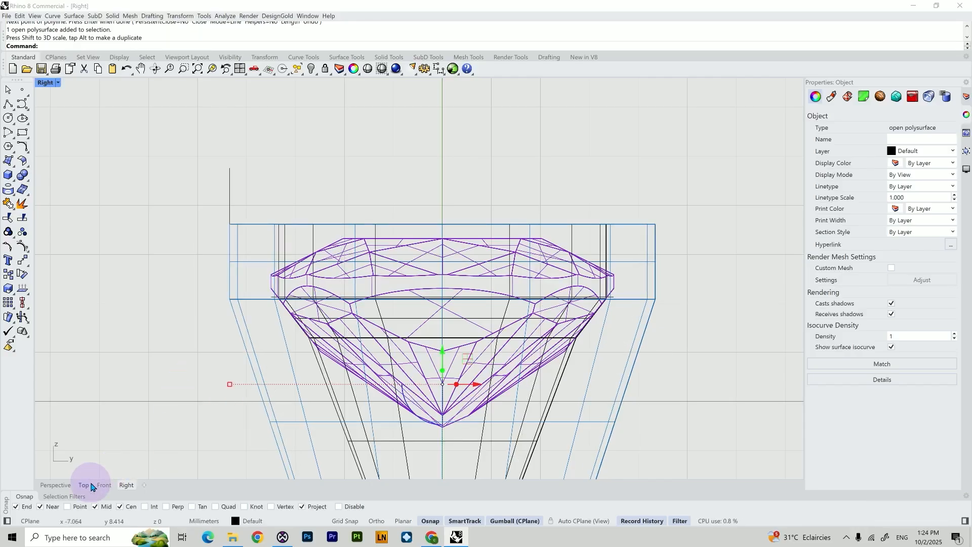
Switch the Front view to wireframe and scale the setting slightly wider with the gumball
left_click(103, 485)
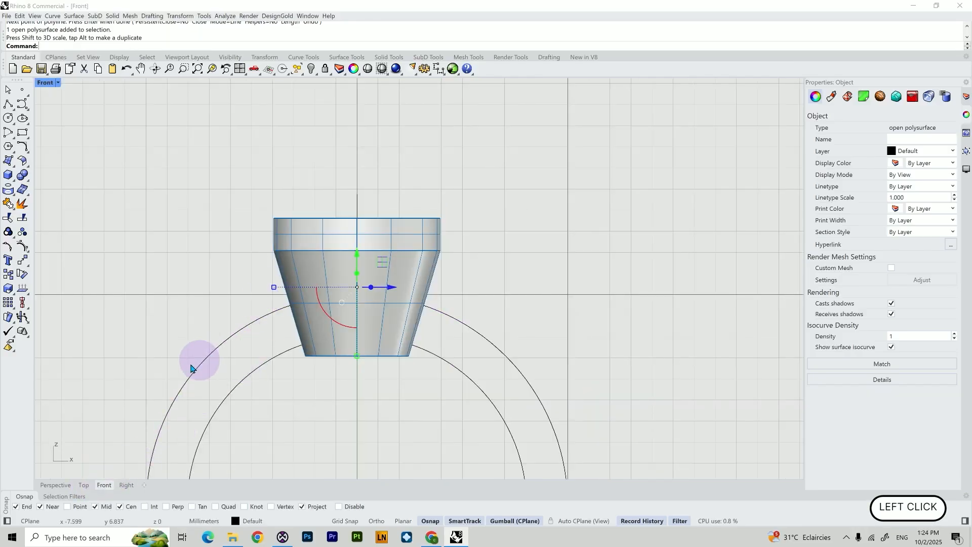
left_click(51, 82)
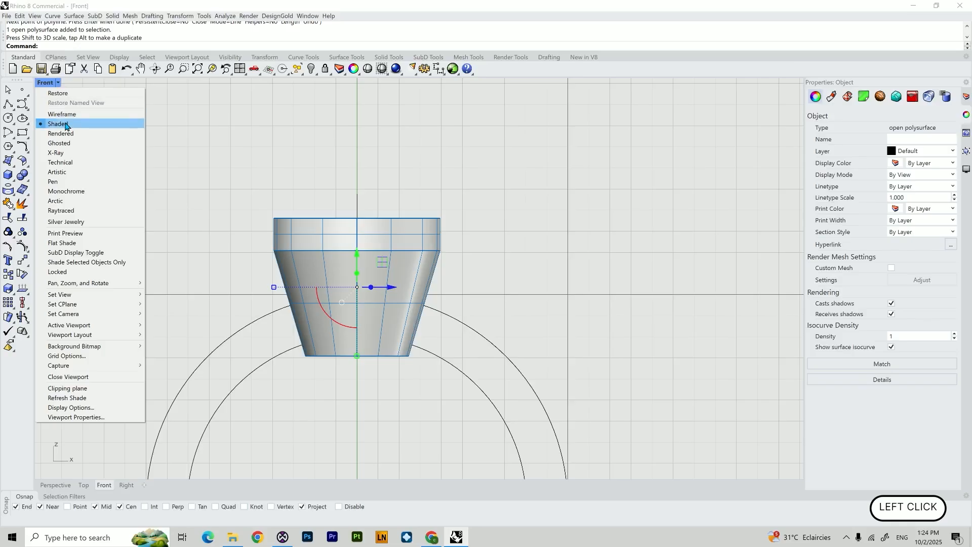
left_click(62, 115)
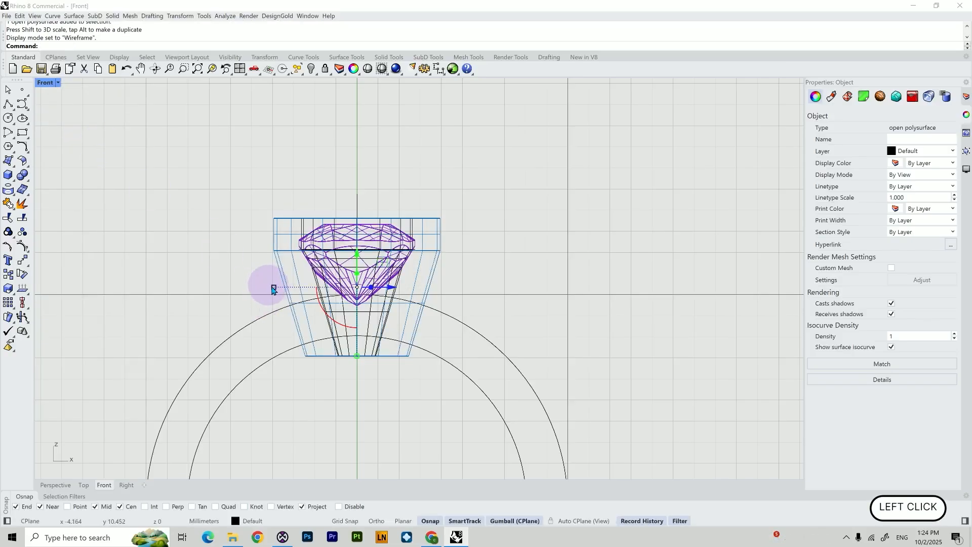
left_click_drag(275, 287, 286, 286)
Loft between the top edges of the inner and outer setting surfaces with Normal style
left_click(57, 484)
right_click_drag(312, 377, 335, 353)
scroll(319, 384, "down", 6)
right_click_drag(424, 306, 439, 273)
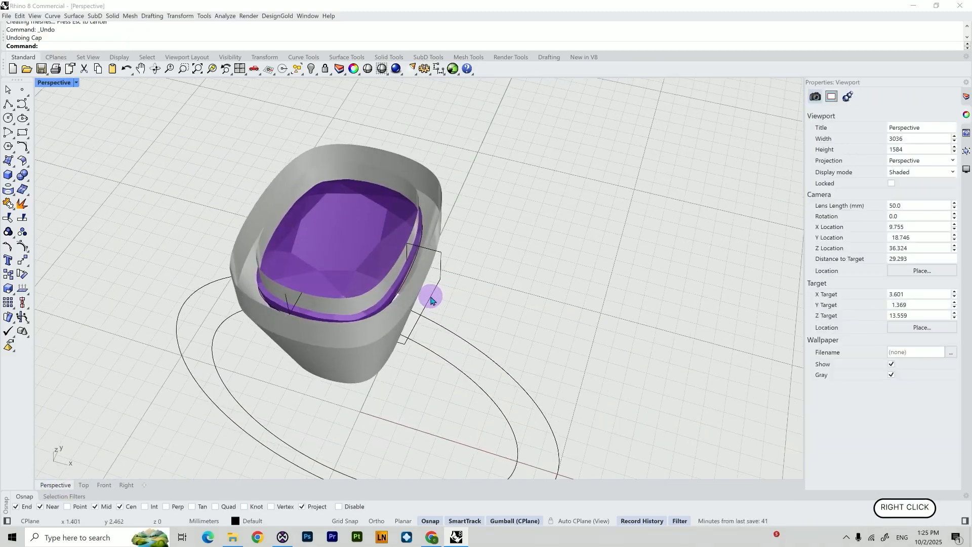
right_click_drag(439, 274, 525, 288, "shift")
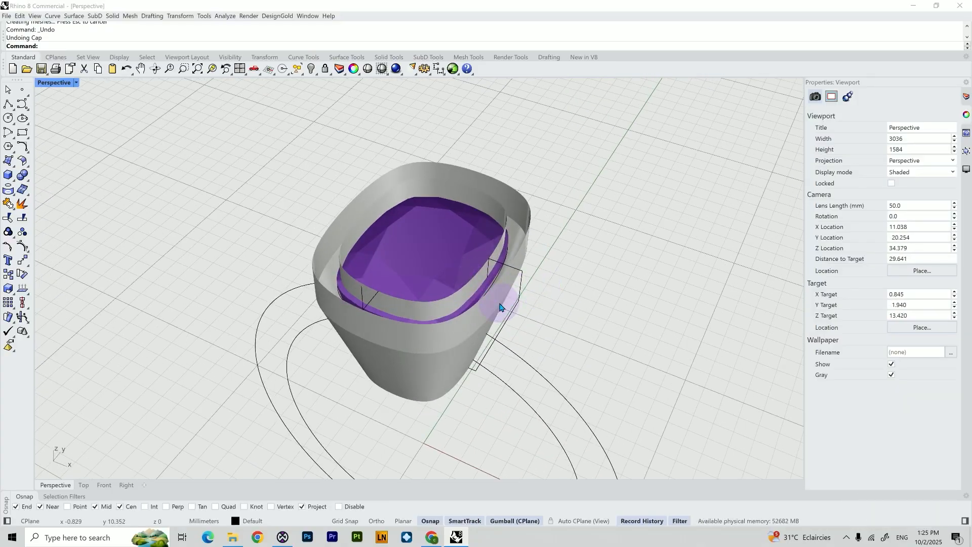
key("Return")
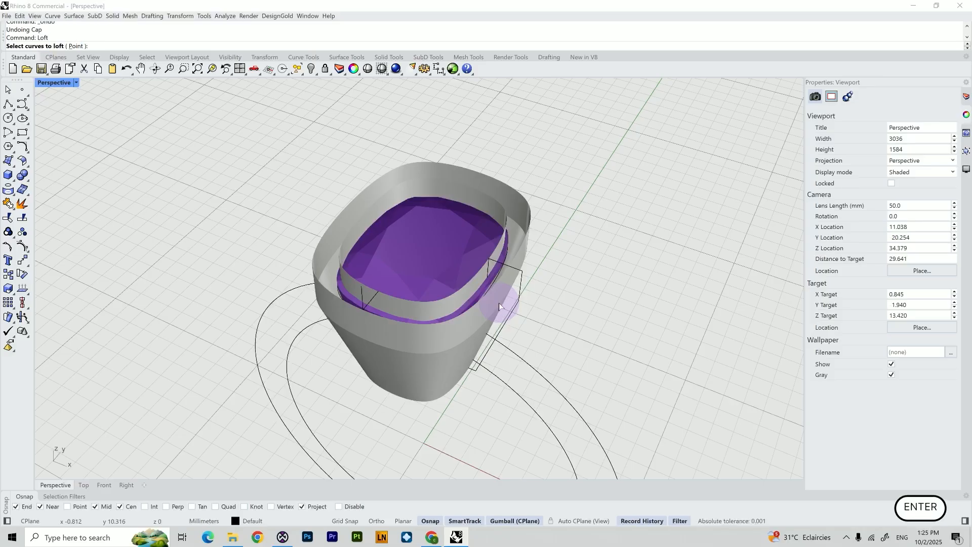
scroll(499, 303, "up", 2)
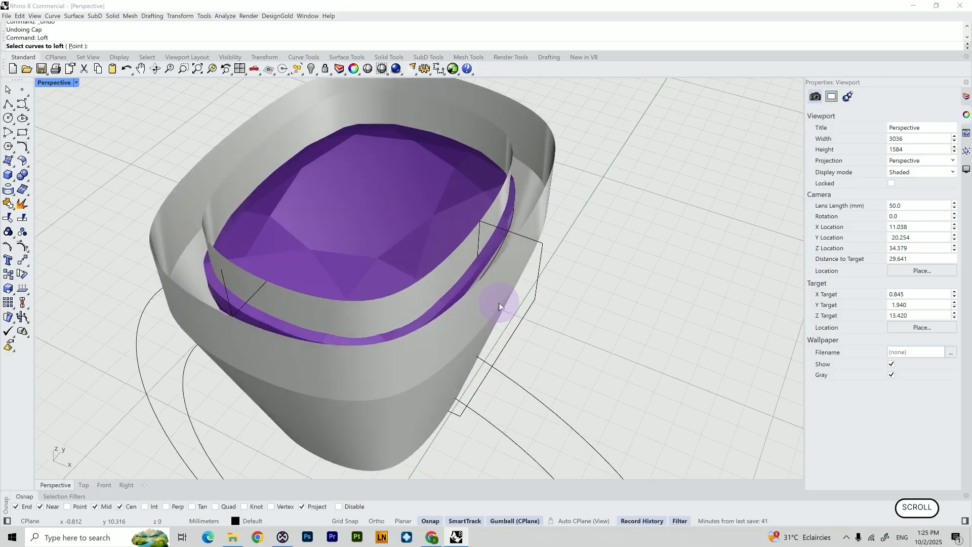
left_click(445, 257)
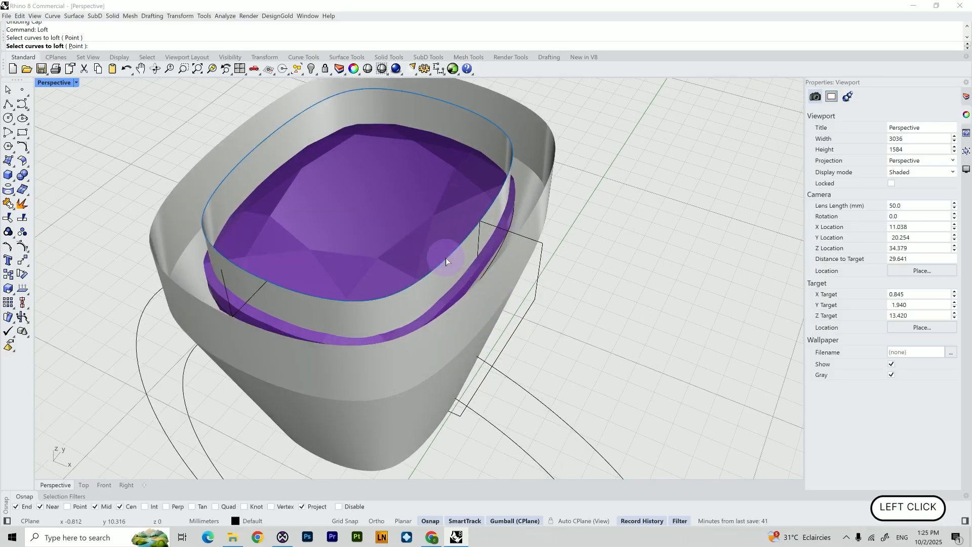
left_click(487, 276)
key("Return")
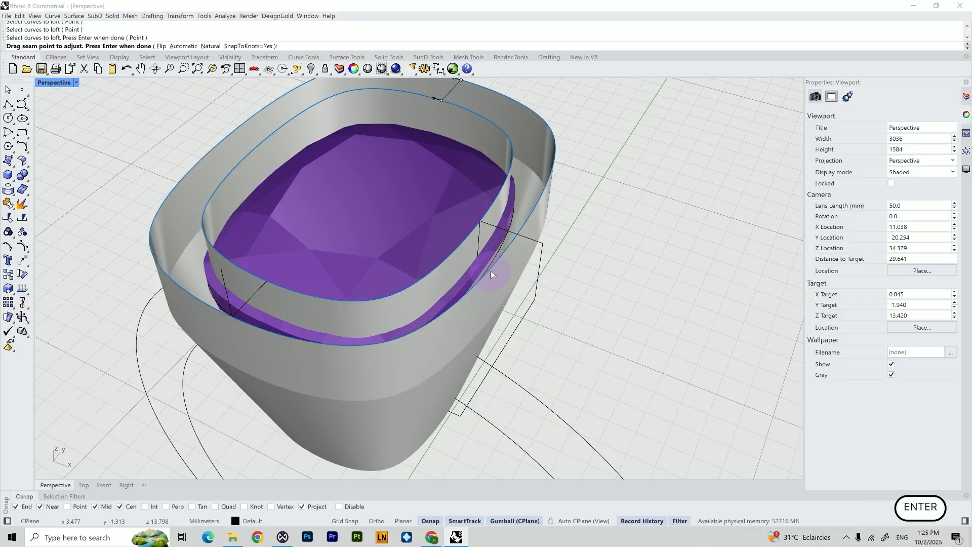
scroll(490, 271, "down", 3)
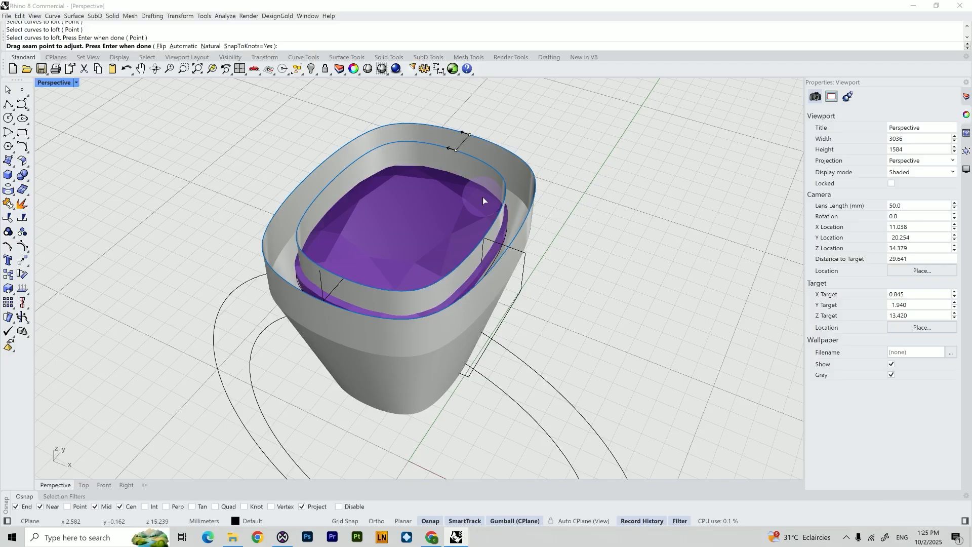
key("Return")
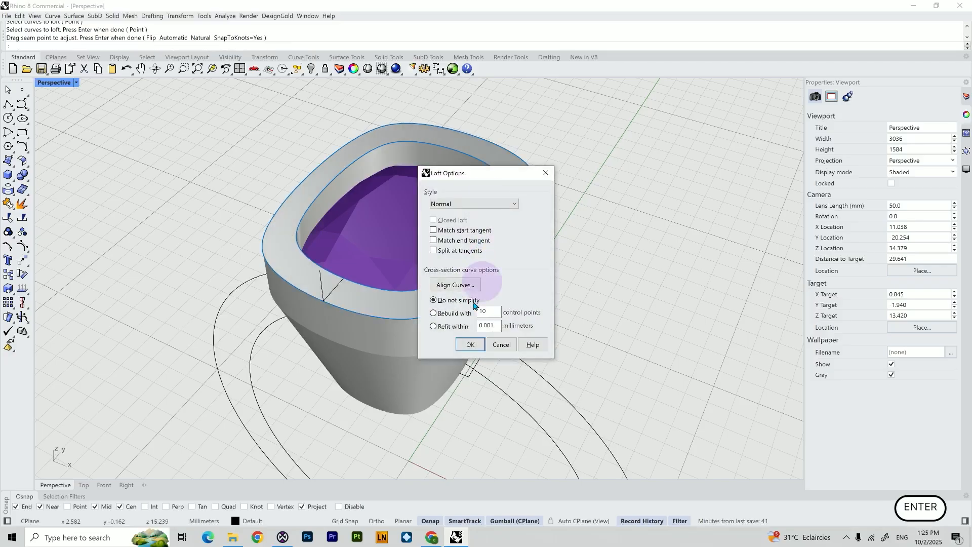
left_click(470, 344)
Loft between the bottom edges of the inner and outer setting surfaces
right_click_drag(495, 406, 529, 392)
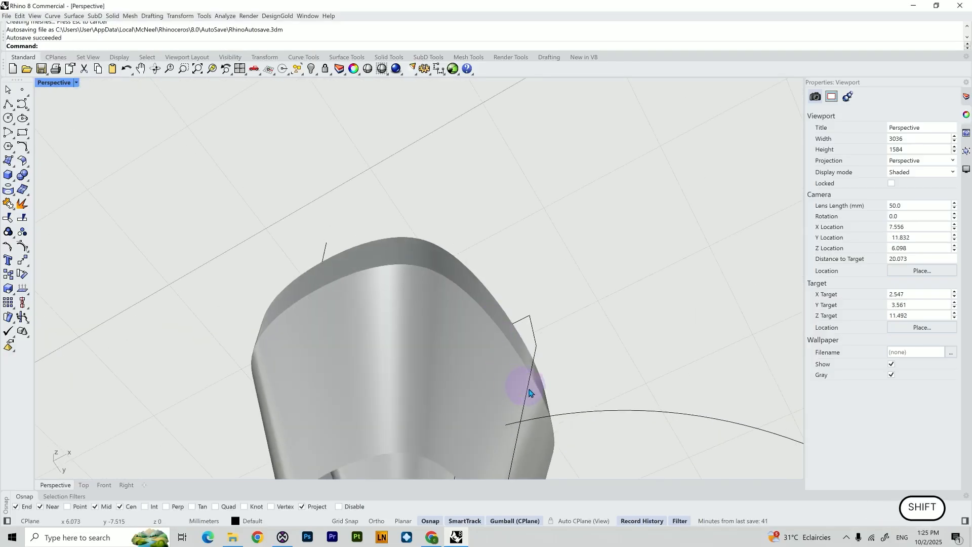
key("Escape")
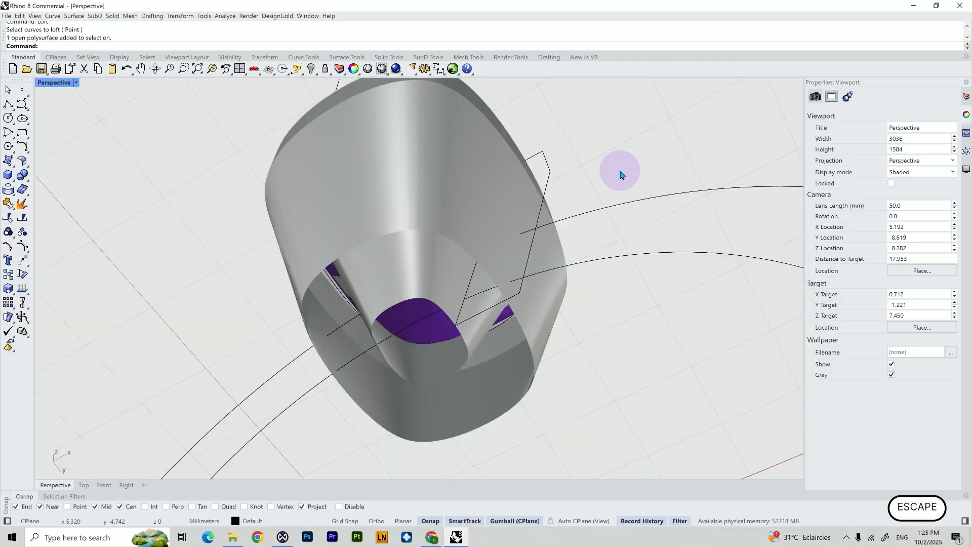
right_click(620, 171)
left_click(439, 307)
left_click(466, 251)
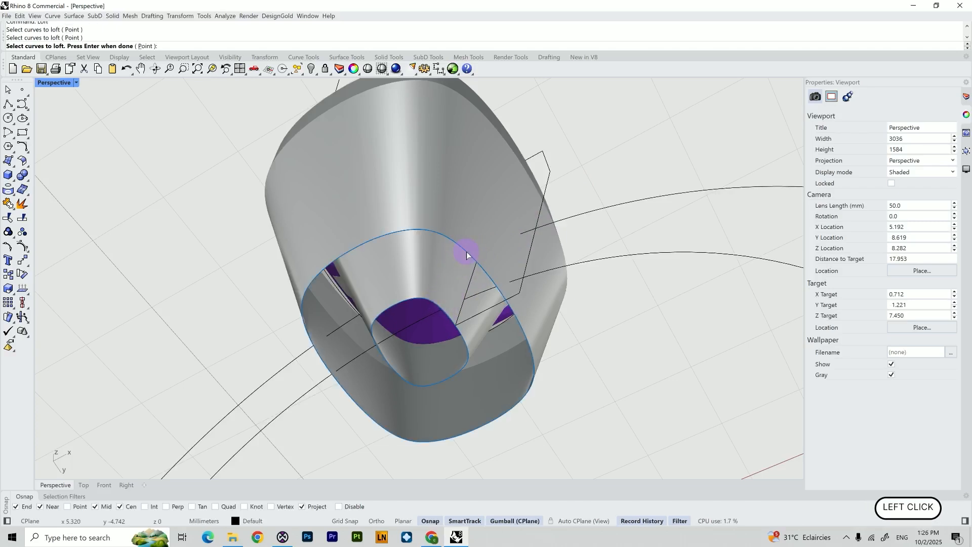
key("Return")
key("Return")
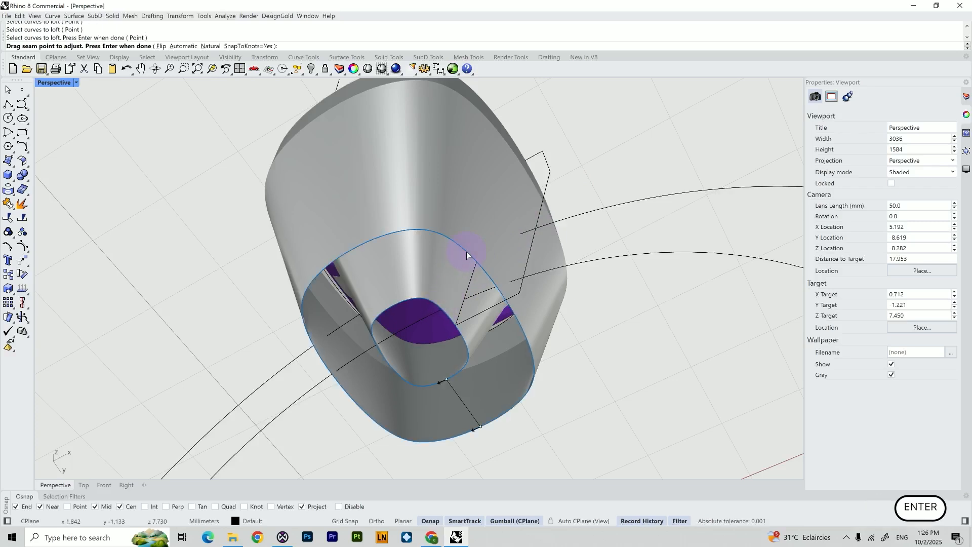
key("Return")
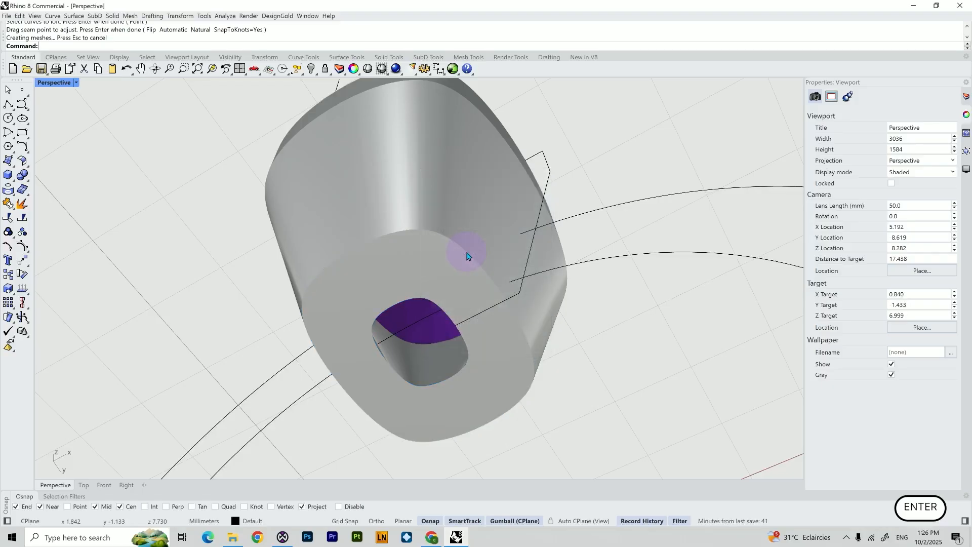
Select the setting surfaces and both loft surfaces and join them into one polysurface
left_click(466, 253)
left_click(466, 257)
left_click(448, 297)
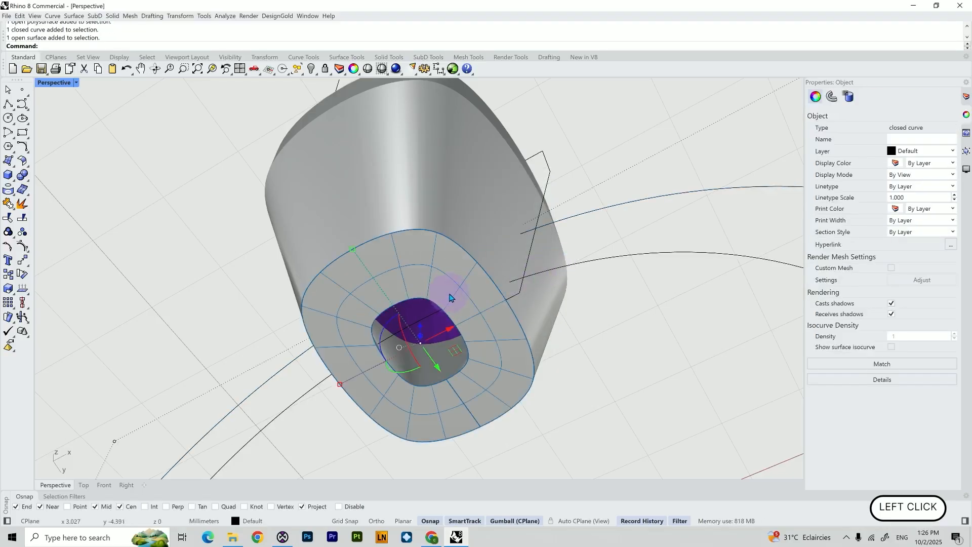
scroll(449, 296, "down", 6)
right_click_drag(477, 259, 463, 283)
left_click(466, 252, "shift")
left_click(491, 236, "shift")
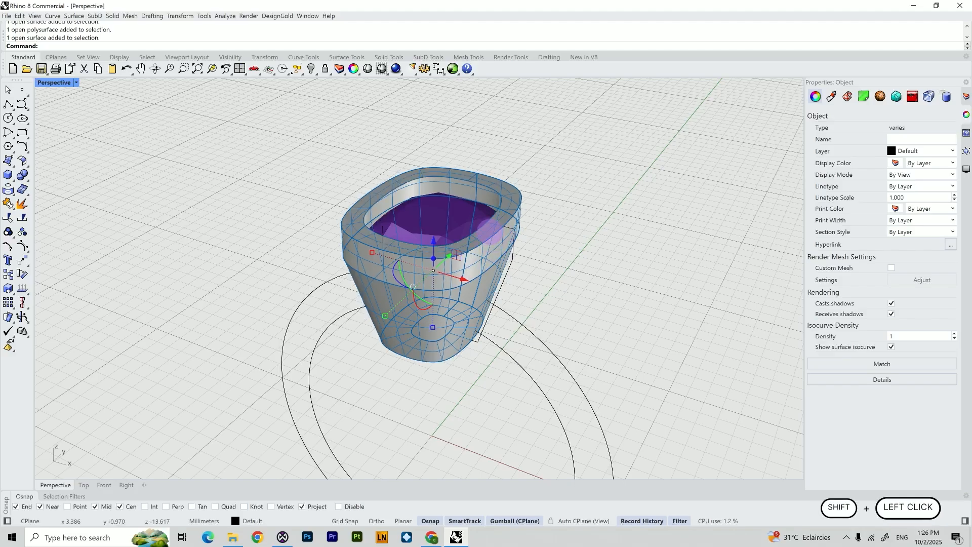
right_click_drag(509, 236, 460, 201)
left_click(460, 201, "shift")
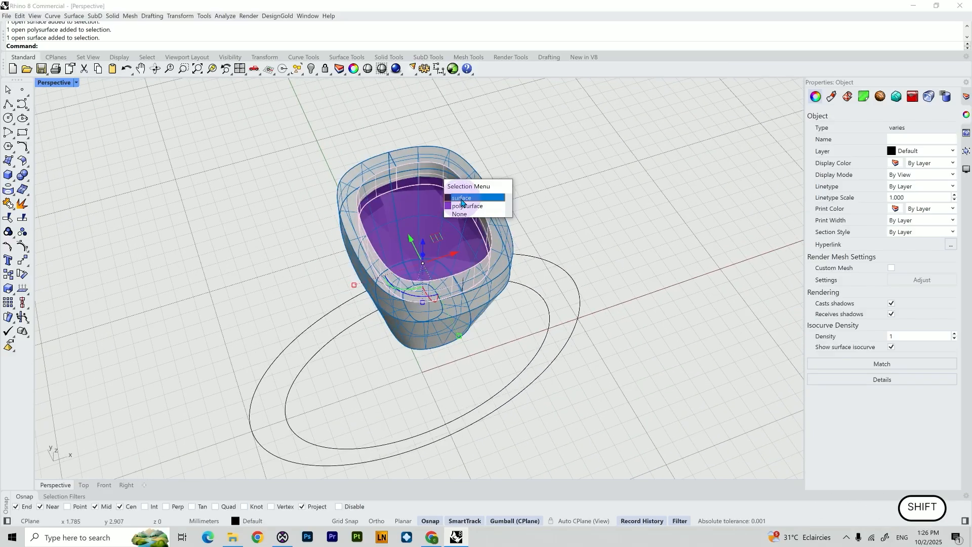
left_click(461, 198)
type("Join")
key("Return")
Orbit and zoom around the joined setting to inspect it from several angles
right_click_drag(595, 191, 548, 418)
left_click(547, 418, "shift")
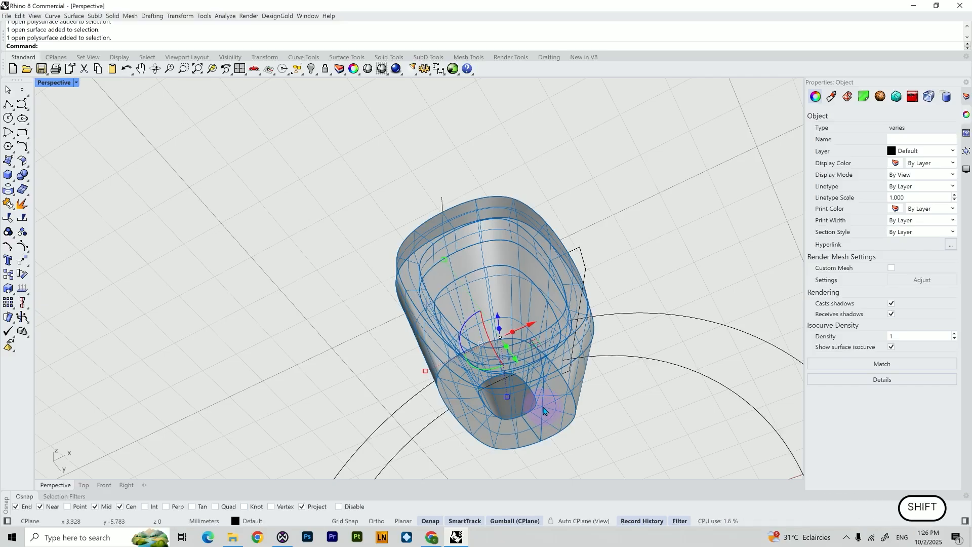
key("Return")
right_click_drag(544, 411, 516, 264)
left_click(560, 260)
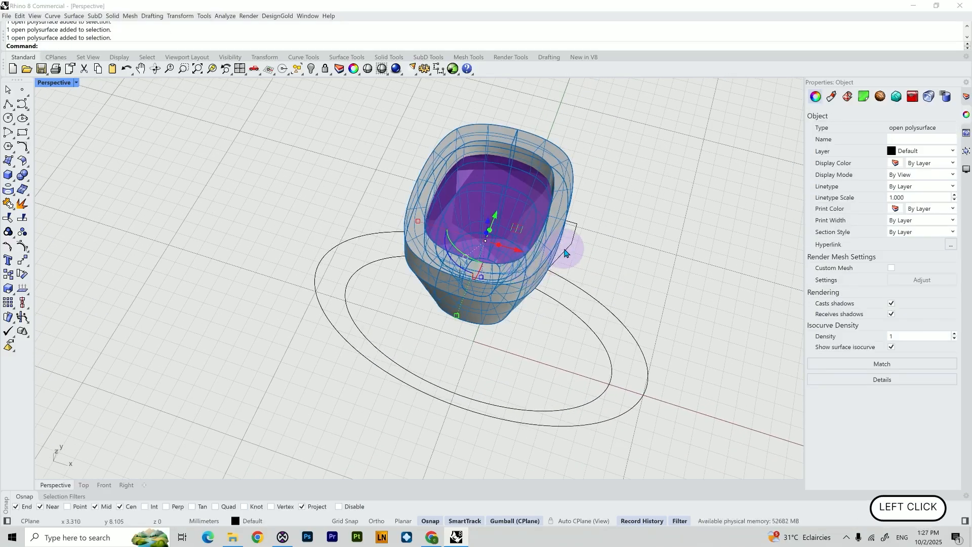
right_click_drag(570, 245, 579, 235)
right_click_drag(538, 278, 493, 229)
right_click_drag(508, 287, 482, 316)
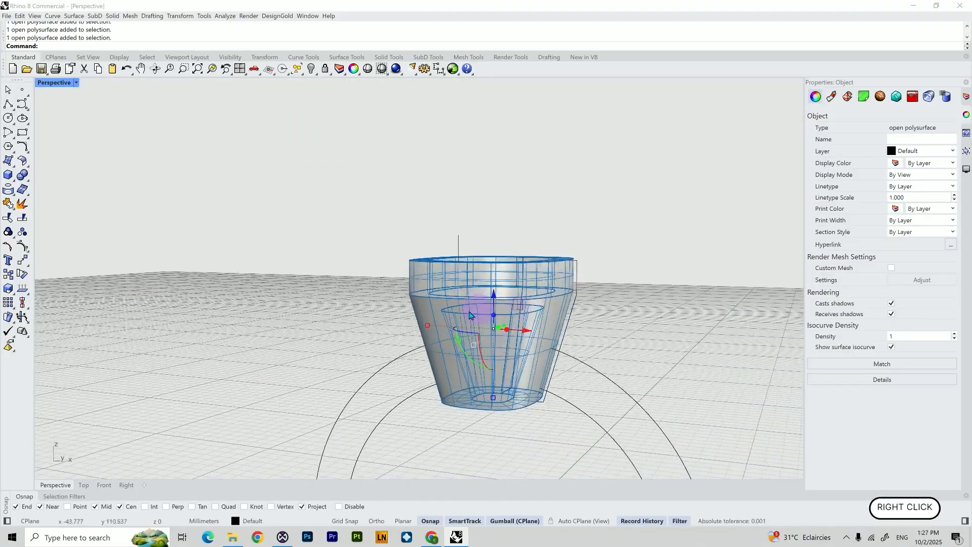
scroll(481, 308, "up", 6)
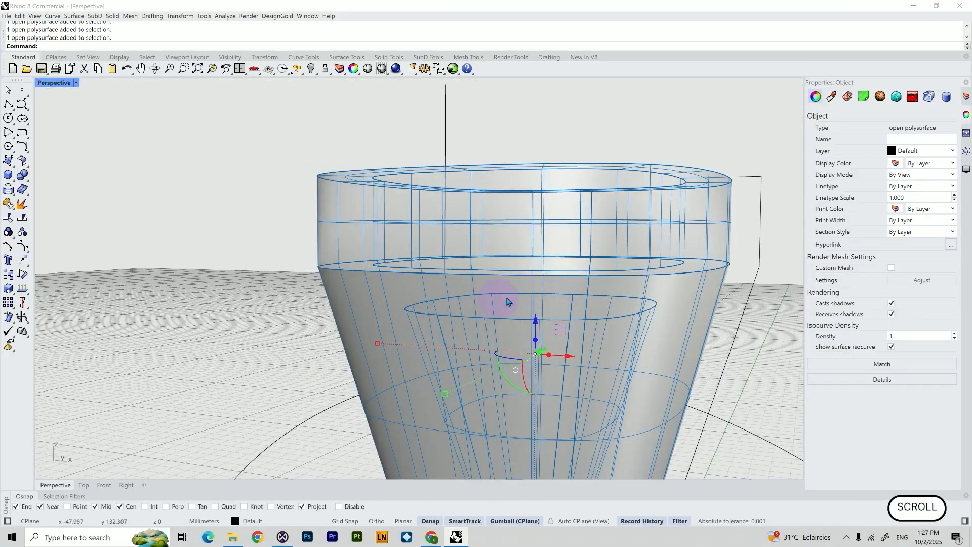
scroll(509, 302, "down", 4)
right_click_drag(508, 302, 512, 216)
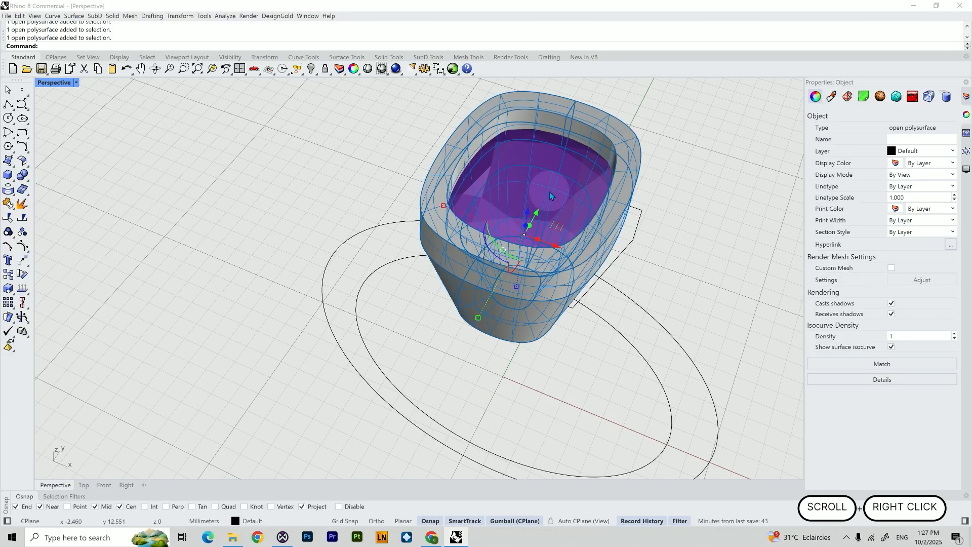
Hide the gem
left_click(623, 223)
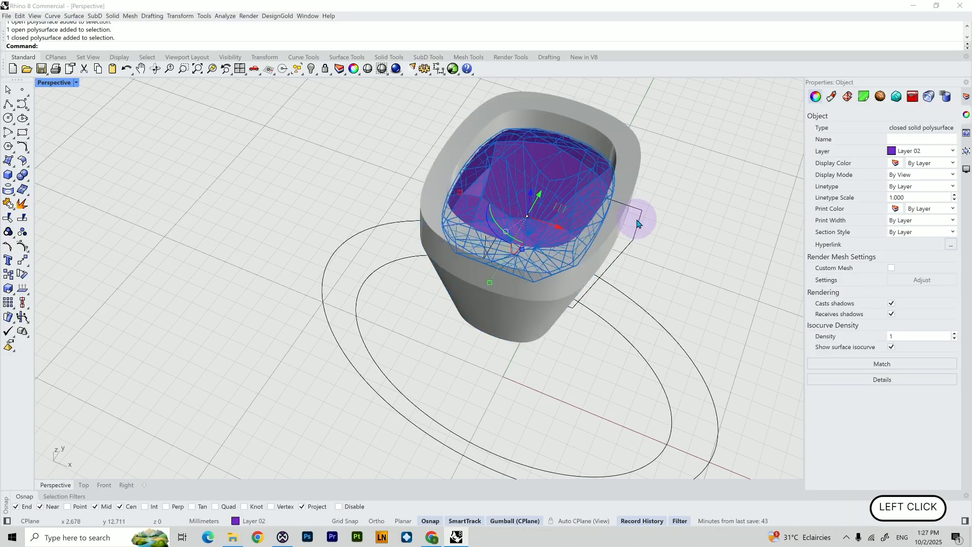
key("Return")
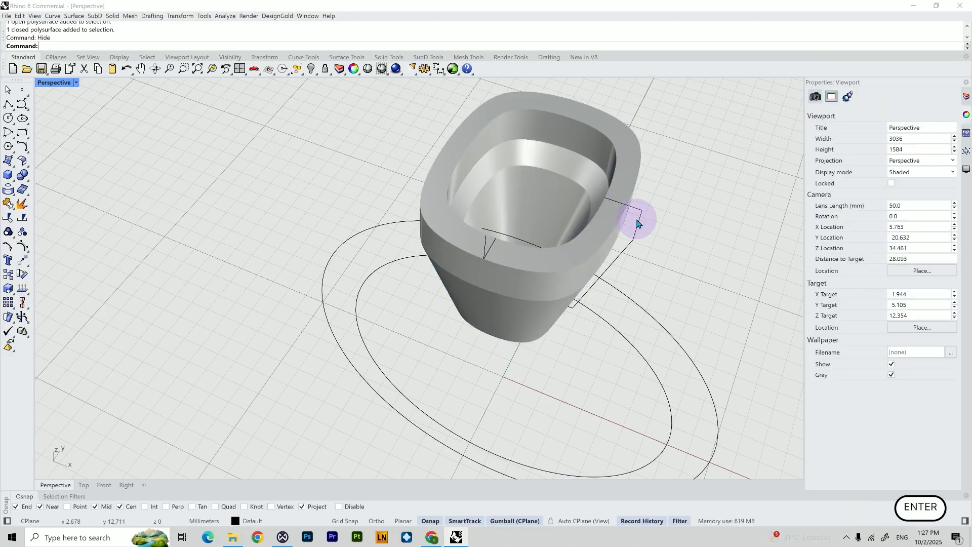
Select the setting polysurface and the remaining surface and join them into one closed polysurface
left_click(576, 174)
left_click(563, 141, "shift")
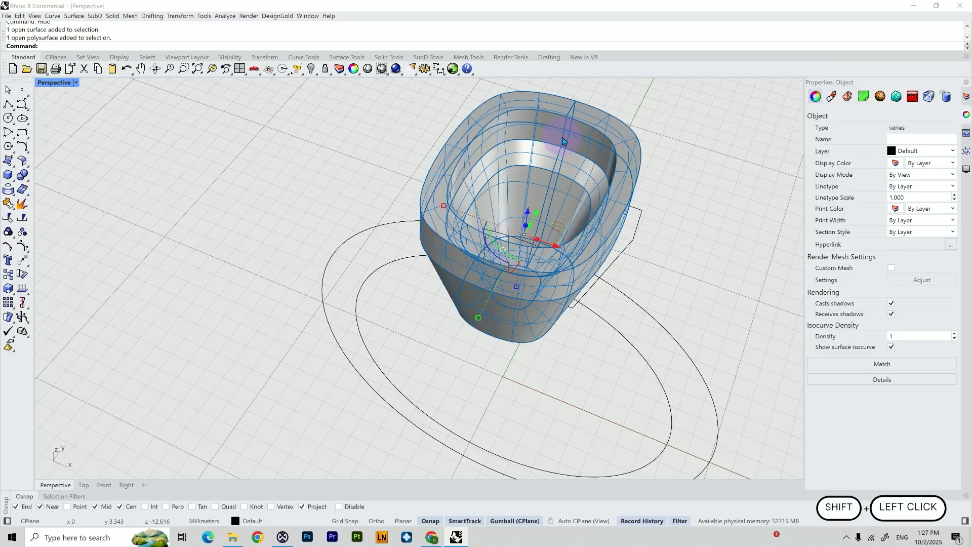
type("JI")
key("BackSpace")
type("oin")
key("Return")
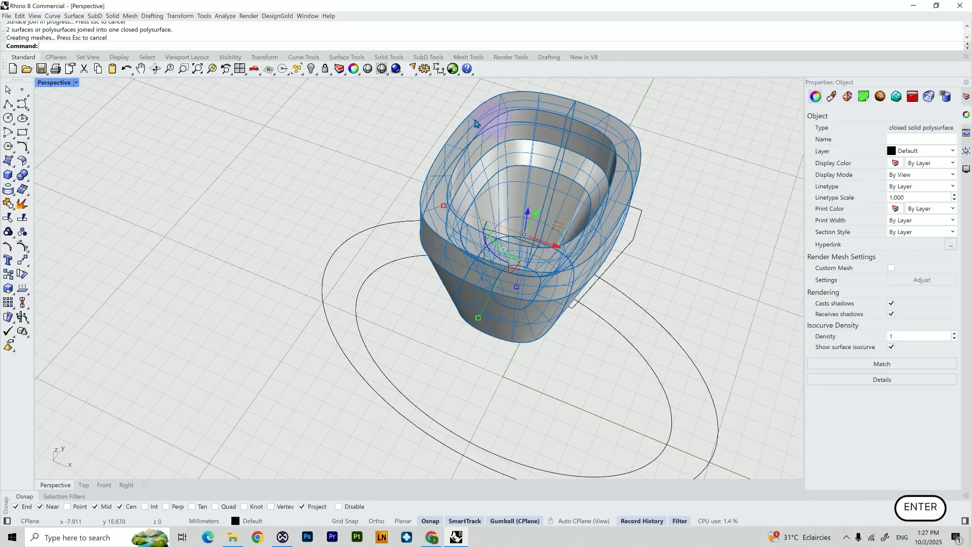
Check the object type of the joined setting
left_click(479, 136)
triple_click(901, 128)
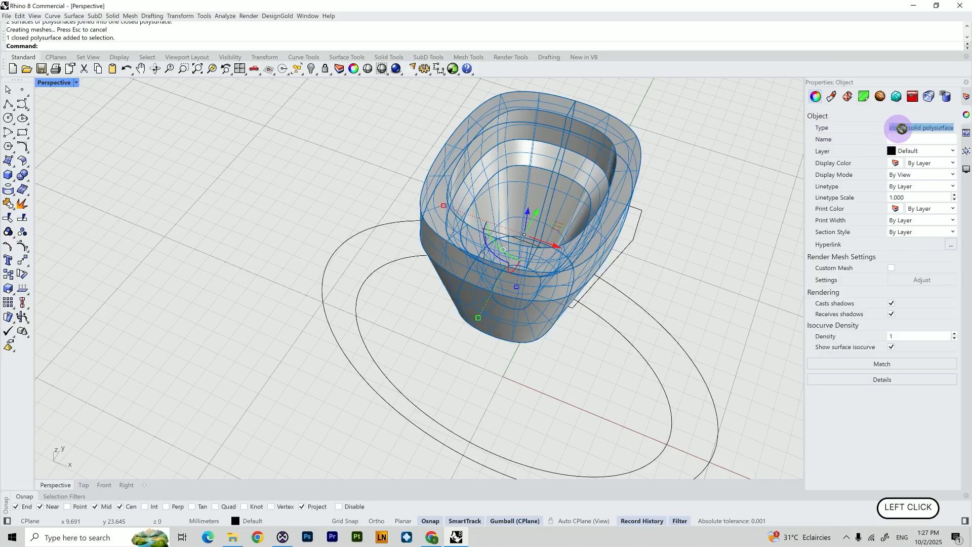
left_click(681, 152)
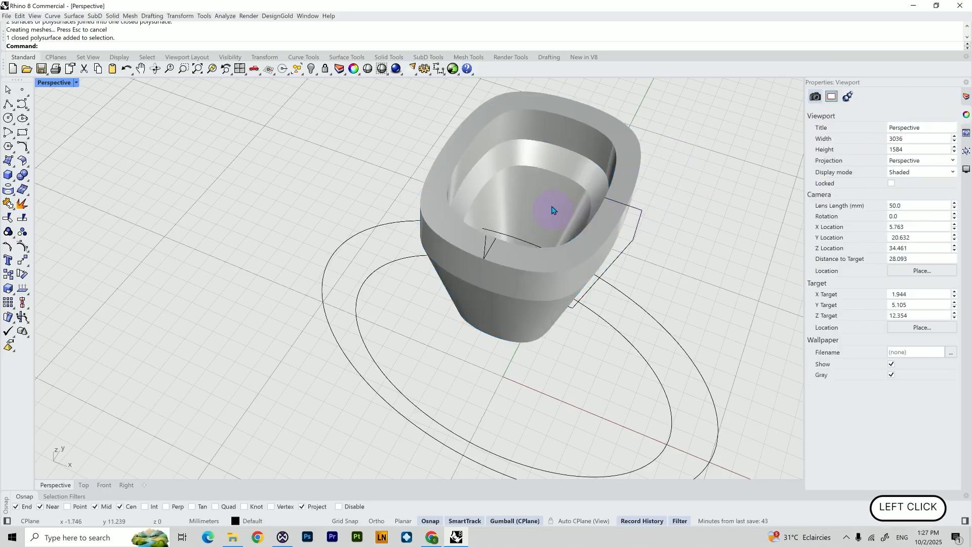
Show the hidden gem, shade the Front view and return to the four-viewport layout
key("ctrl+alt+h")
left_click(104, 485)
left_click(51, 82)
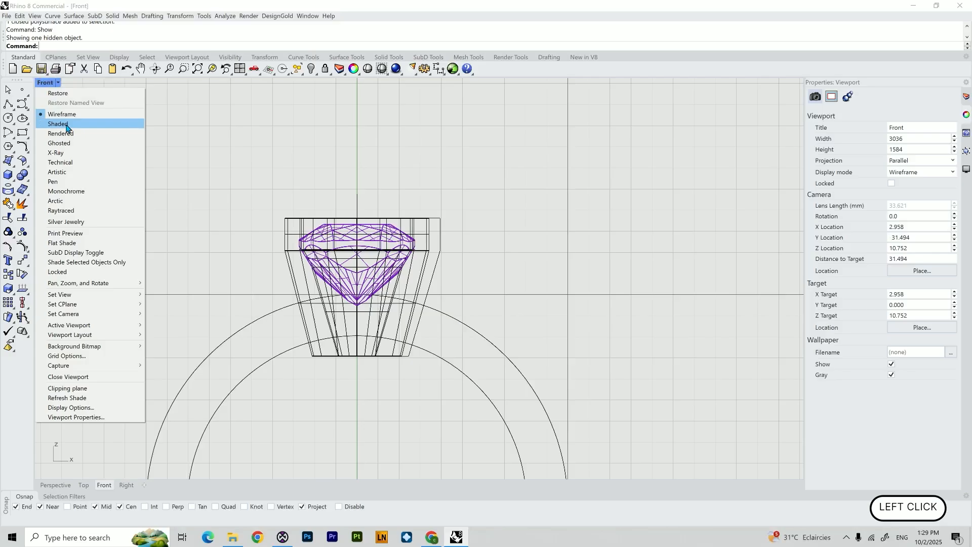
left_click(66, 125)
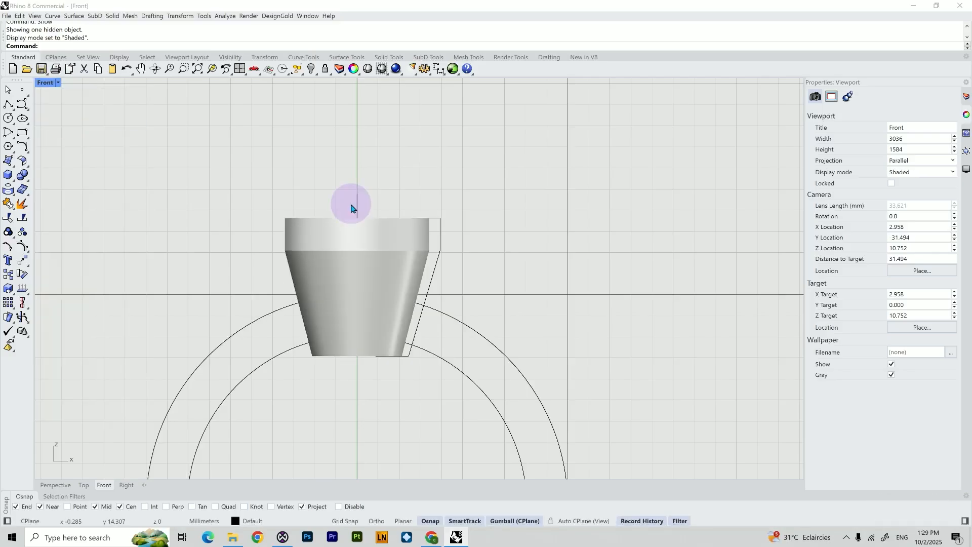
double_click(45, 82)
right_click_drag(287, 144, 320, 146, "shift")
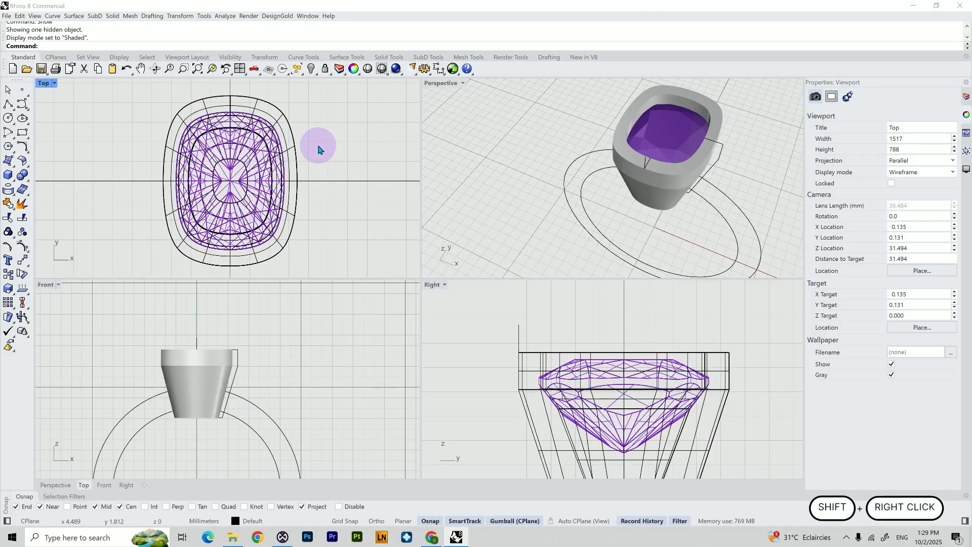
key("Escape")
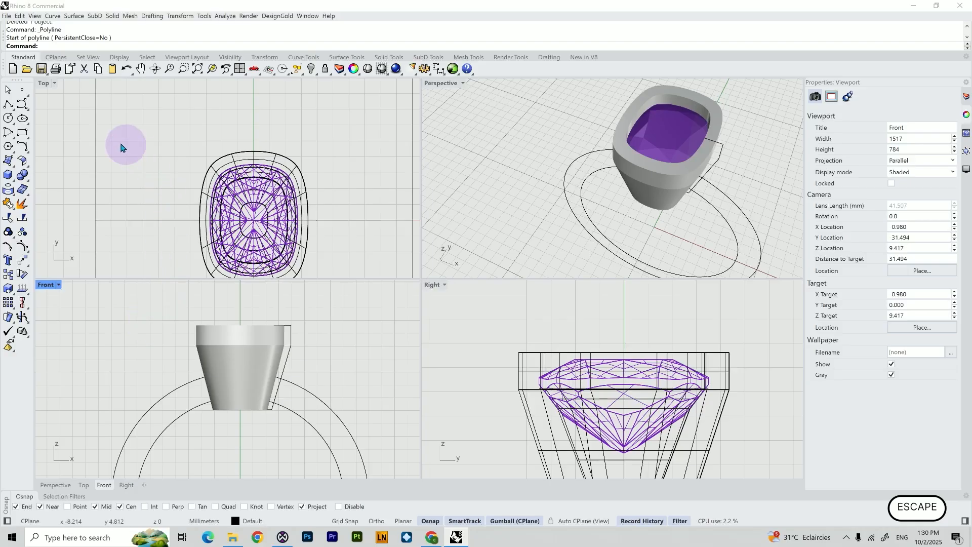
Draw a horizontal polyline across the top of the setting in the wireframe Front view
left_click(11, 104)
left_click(10, 104)
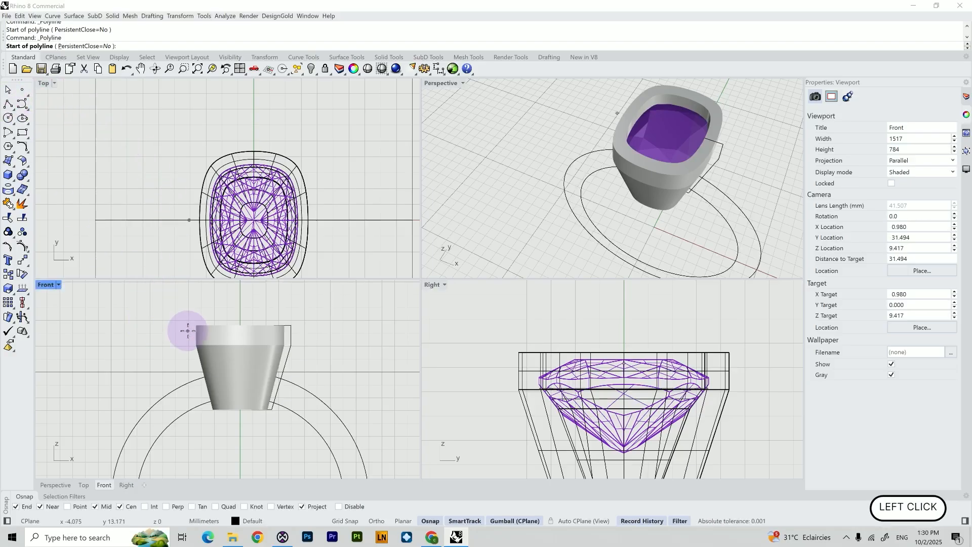
left_click(47, 284)
left_click(97, 218)
scroll(184, 335, "up", 3)
scroll(191, 334, "down", 3)
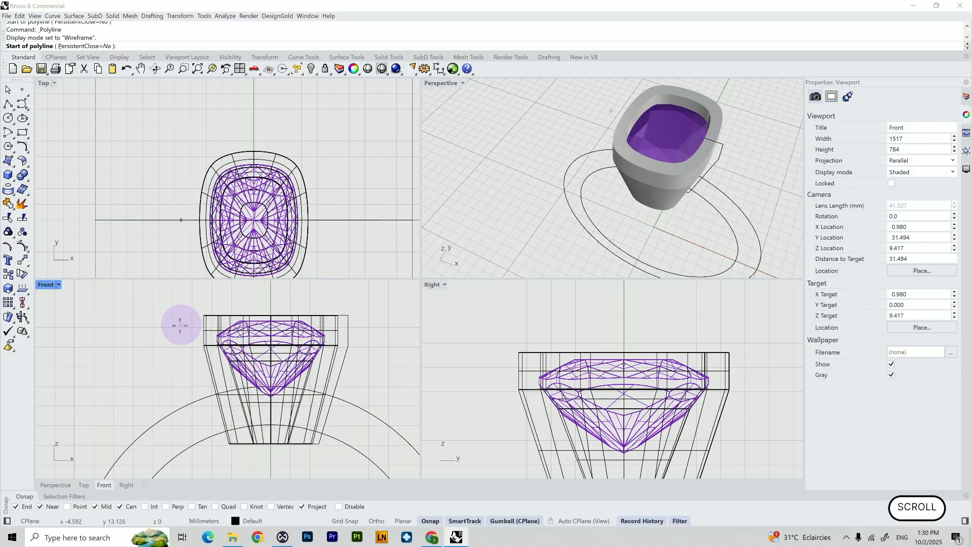
left_click(175, 322)
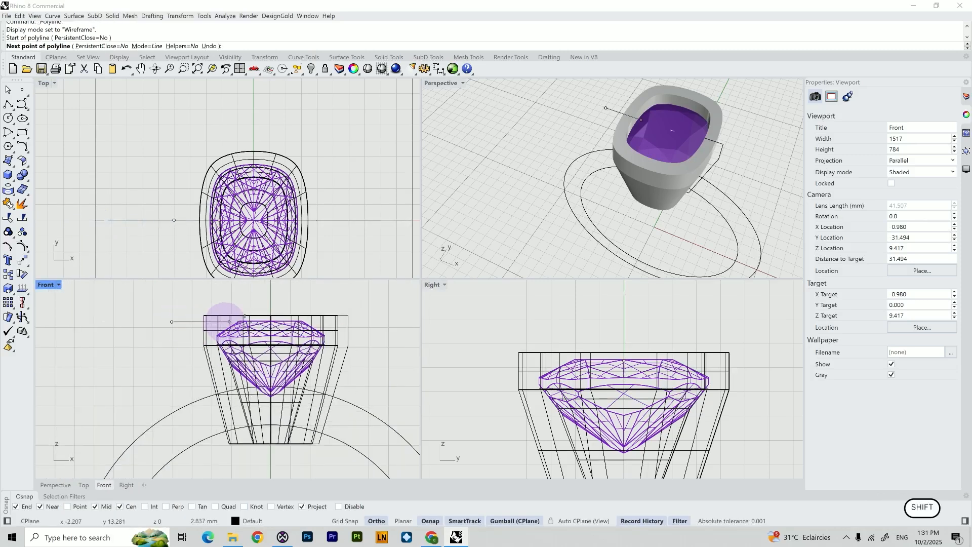
left_click(368, 322)
right_click(378, 309)
left_click(382, 296)
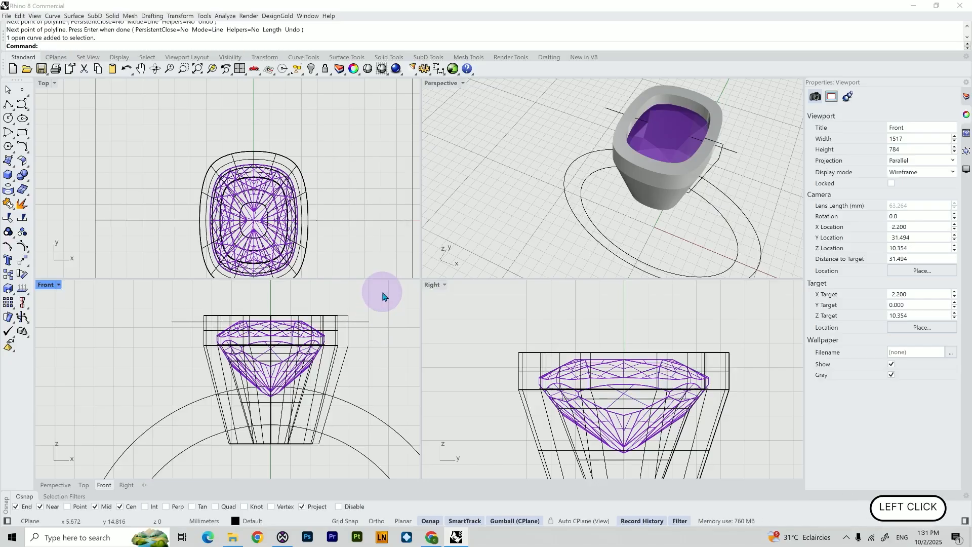
Wire Cut the setting through with the horizontal line and delete the cut-off top piece
type("Wir")
key("Return")
left_click(192, 322)
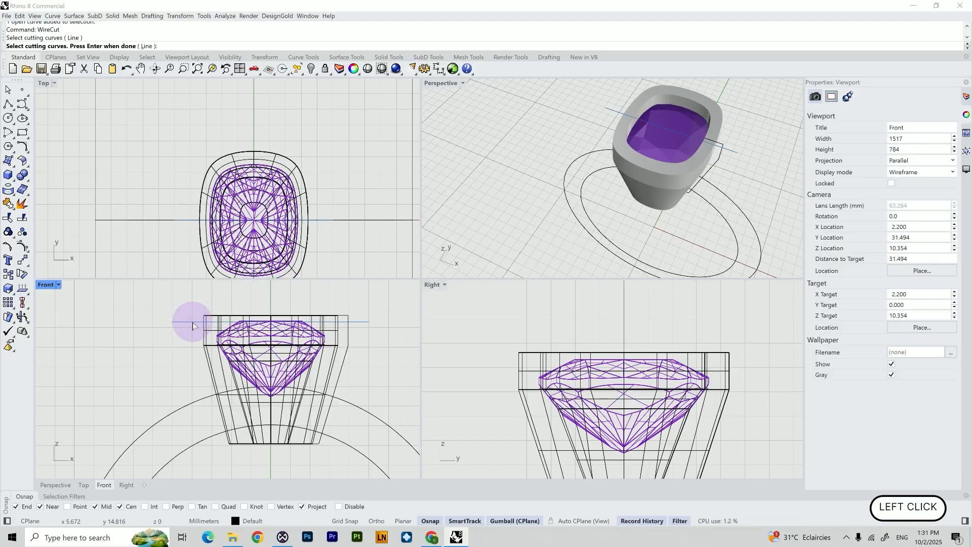
key("Return")
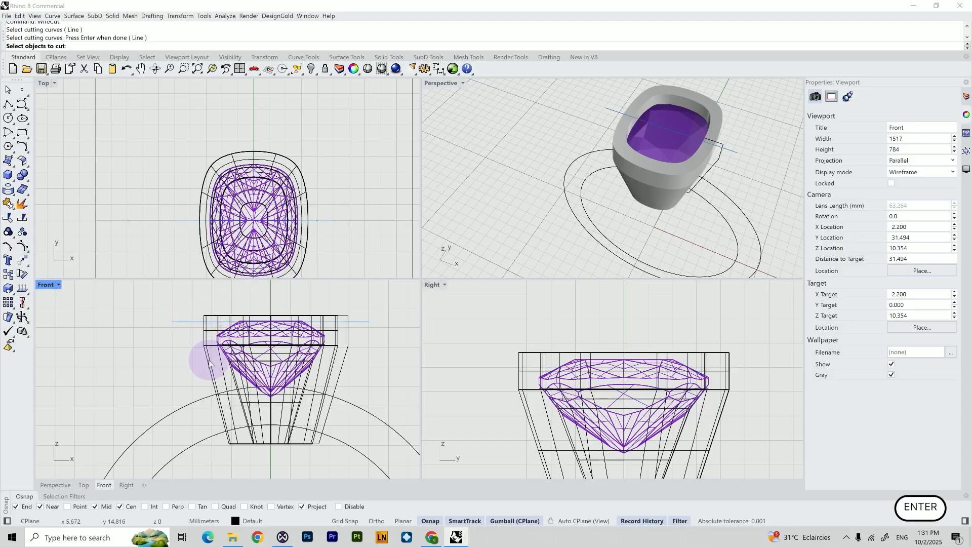
left_click(208, 363)
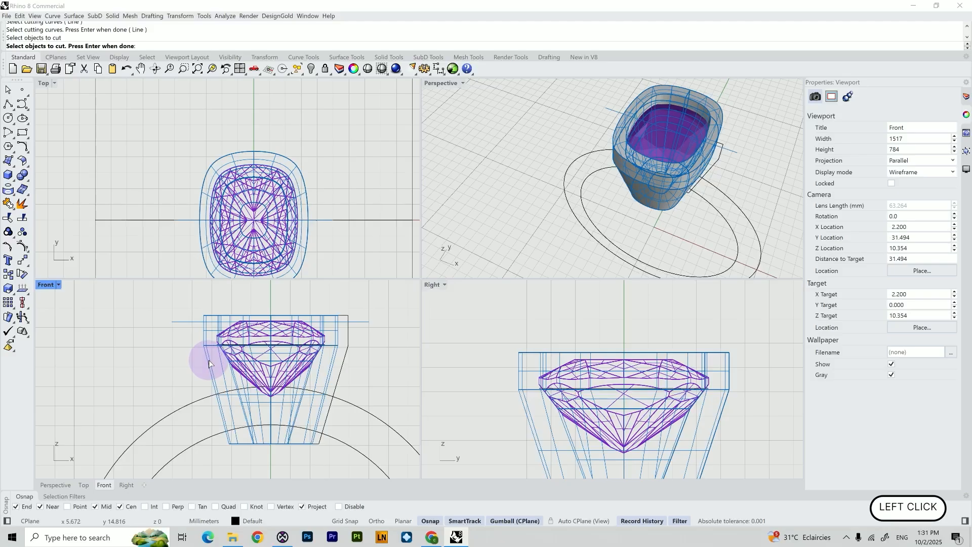
key("Return")
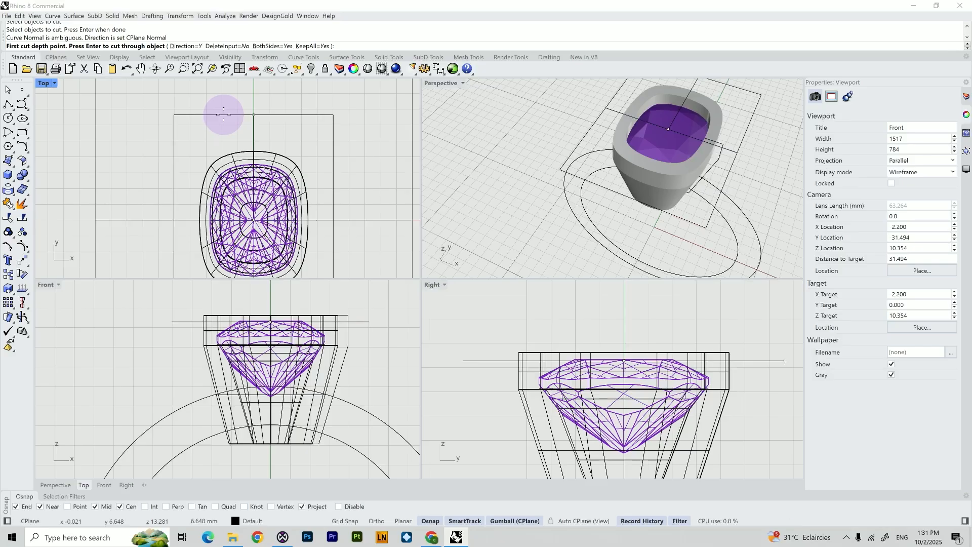
left_click(224, 115)
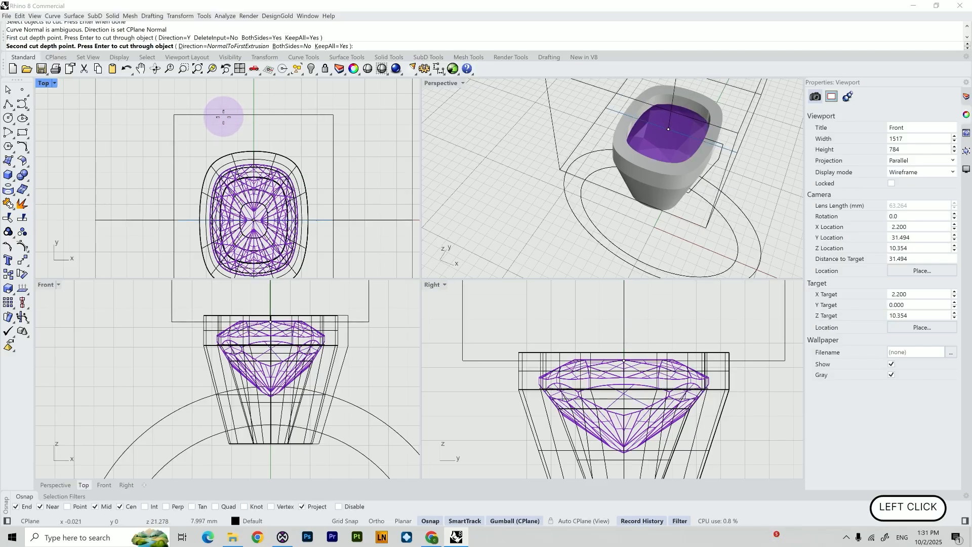
key("Return")
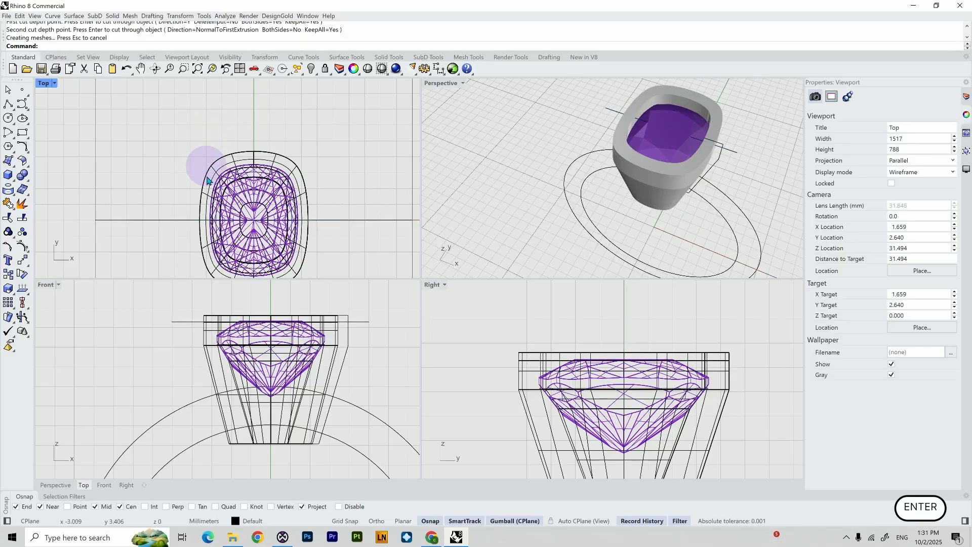
left_click(254, 315)
left_click(253, 320)
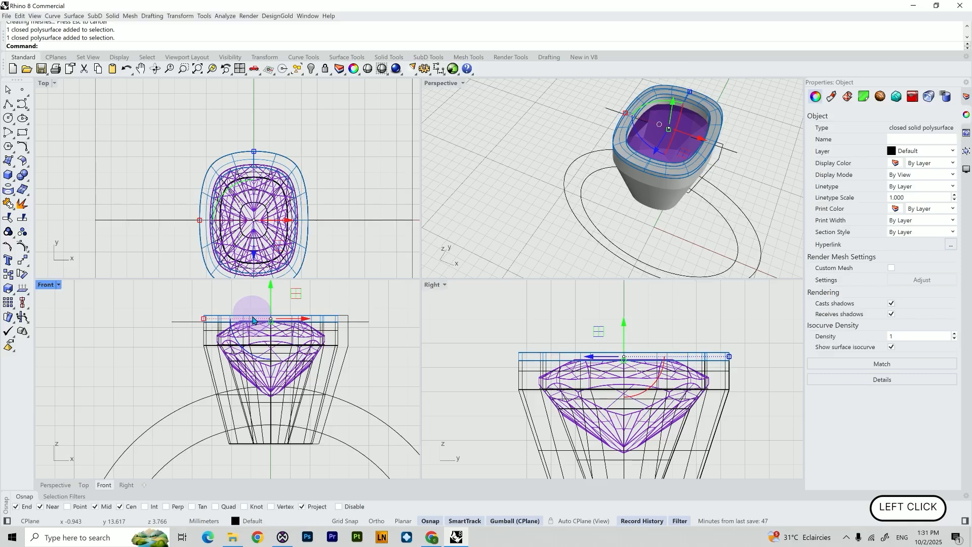
key("Delete")
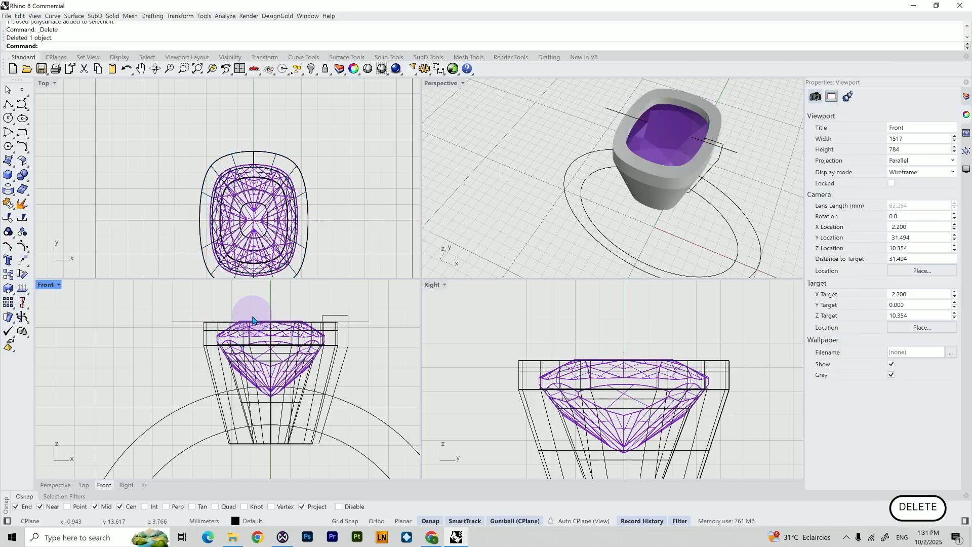
Wire Cut the setting's bottom with the ring's inner circle and delete the piece inside the ring
right_click_drag(187, 430, 165, 411)
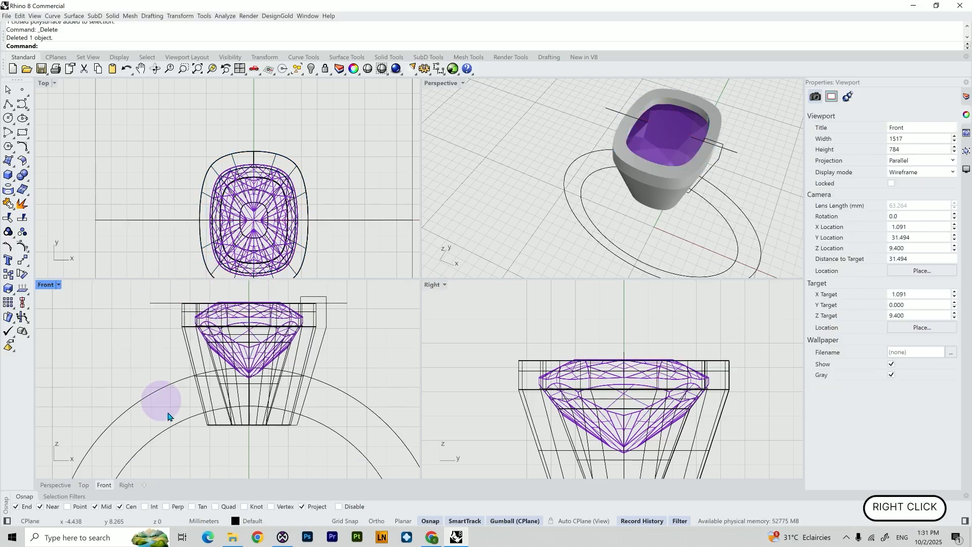
left_click(209, 457)
type("WireC")
key("Return")
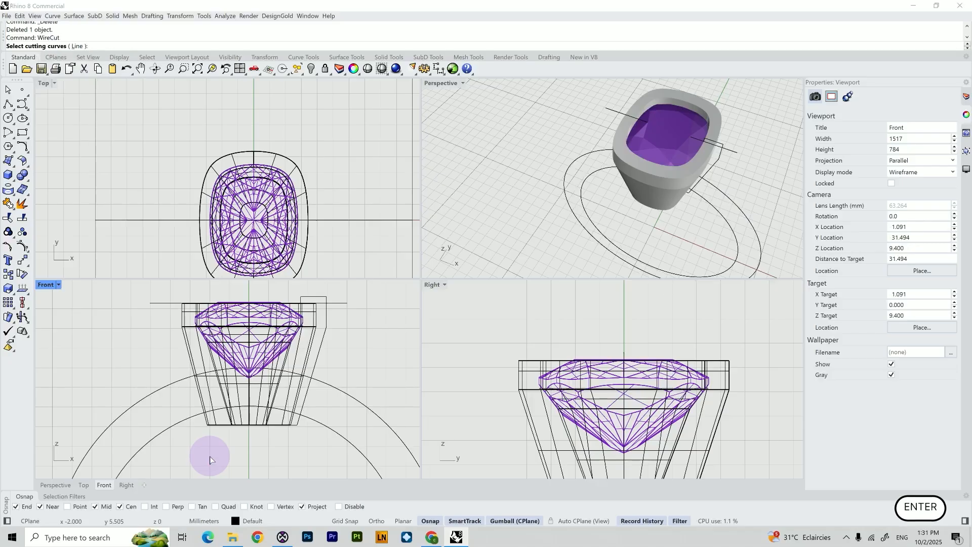
left_click(187, 423)
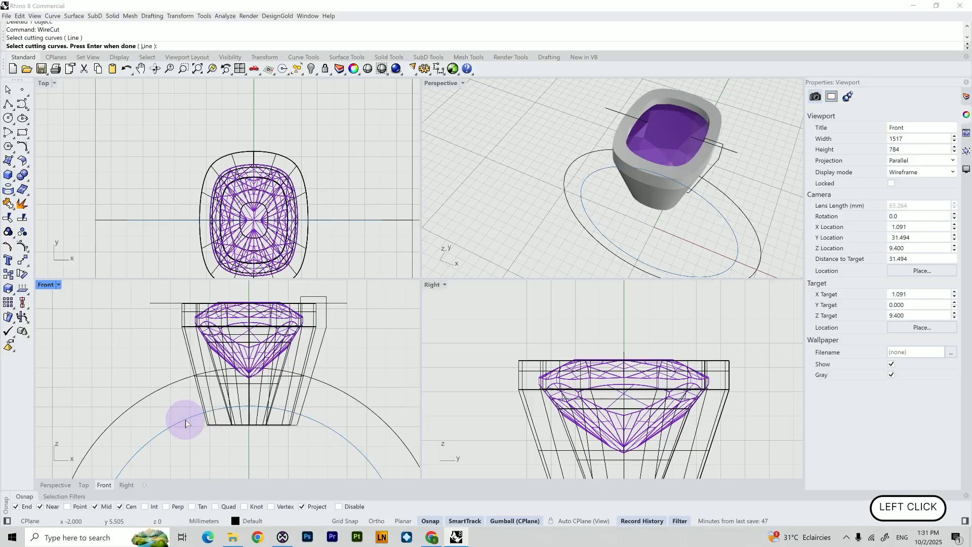
key("Return")
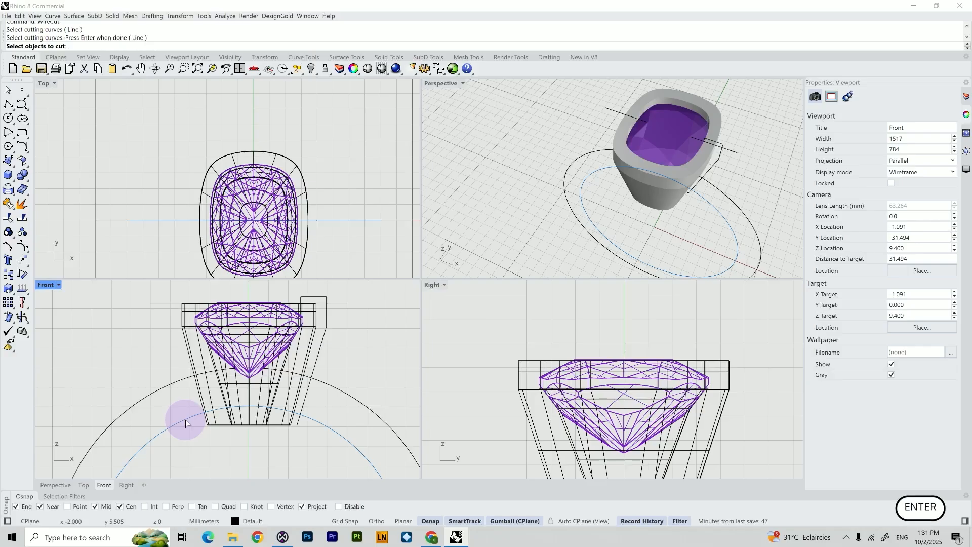
left_click(205, 423)
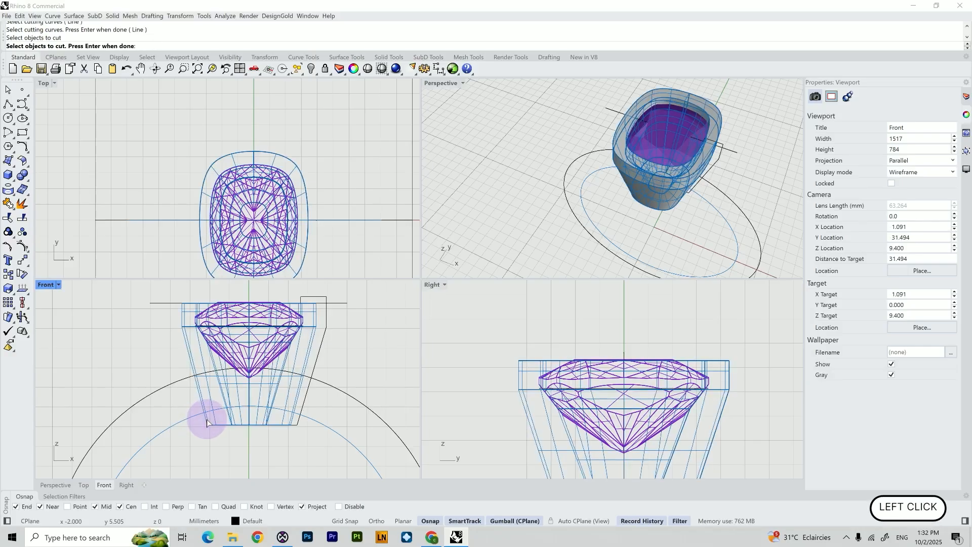
key("Return")
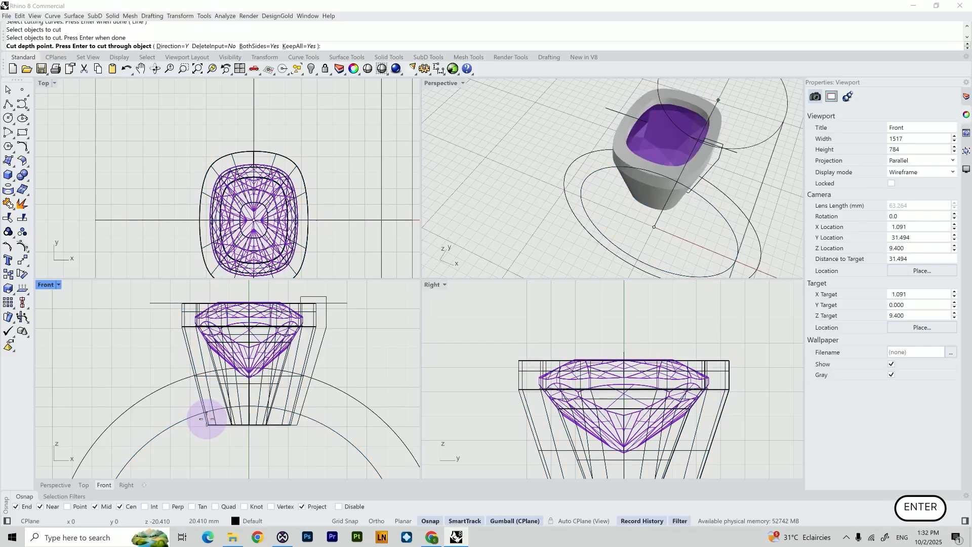
left_click(244, 120)
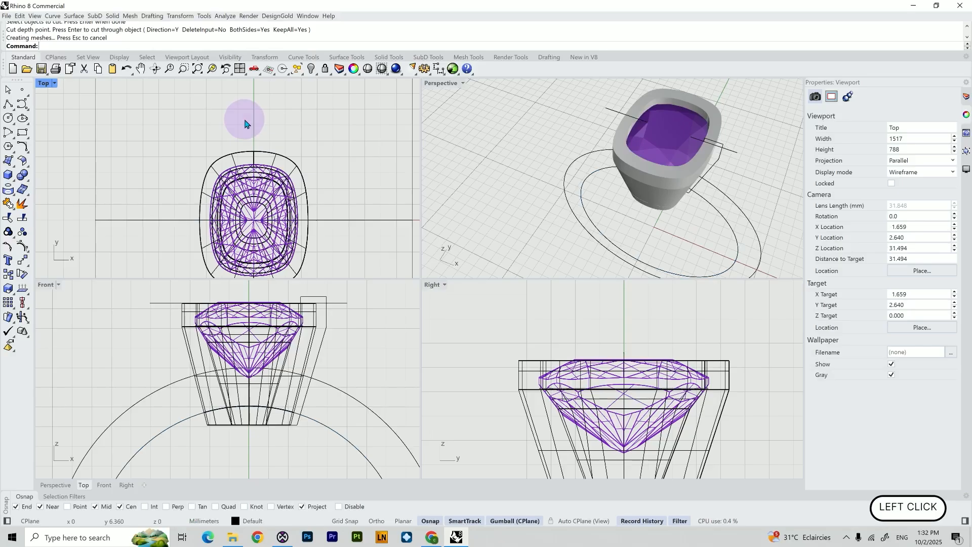
left_click(236, 426)
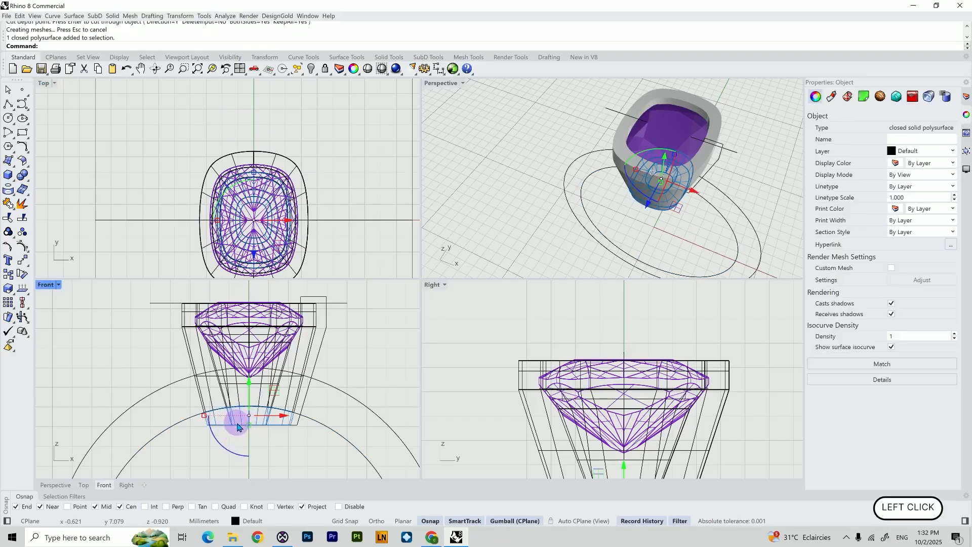
key("Delete")
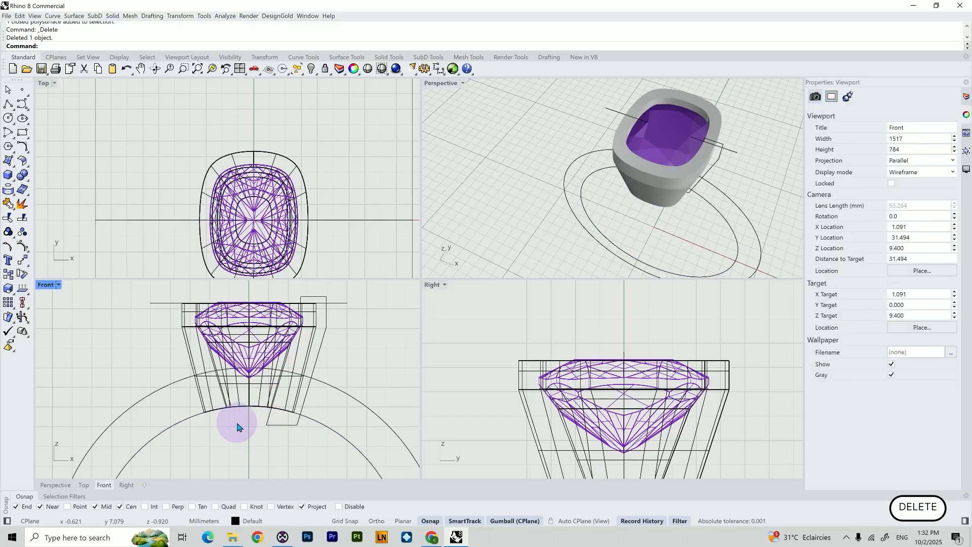
Examine the trimmed setting against the ring in the Front view and select the closed curve beside it
right_click_drag(560, 217, 577, 195)
scroll(314, 402, "down", 5)
right_click_drag(314, 402, 339, 348, "shift")
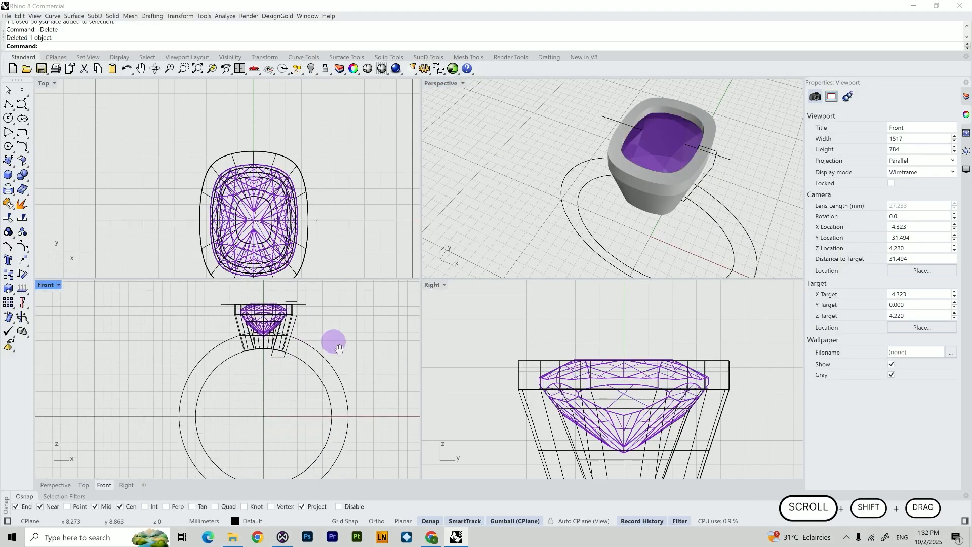
scroll(294, 383, "up", 2)
right_click_drag(284, 385, 258, 386, "shift")
scroll(285, 370, "down", 2)
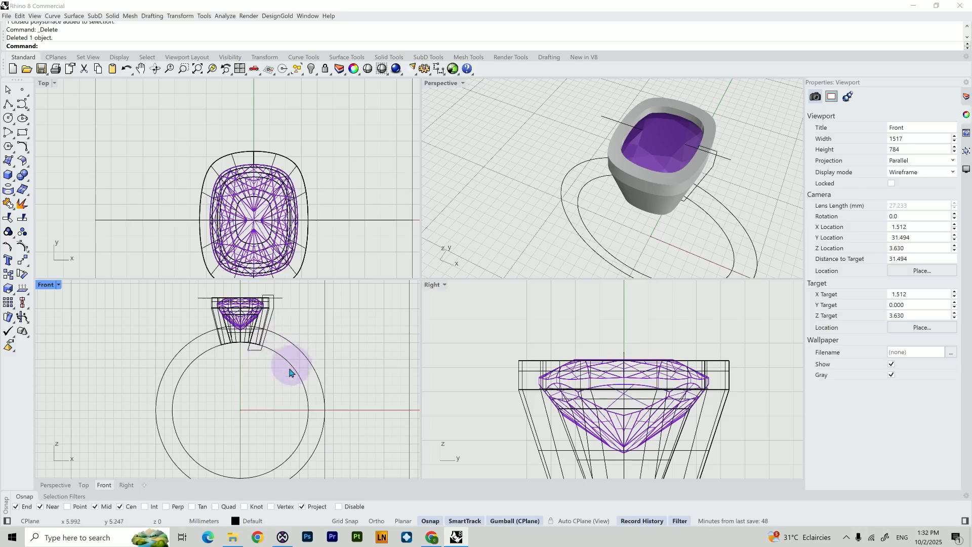
double_click(46, 285)
scroll(529, 174, "up", 4, "shift")
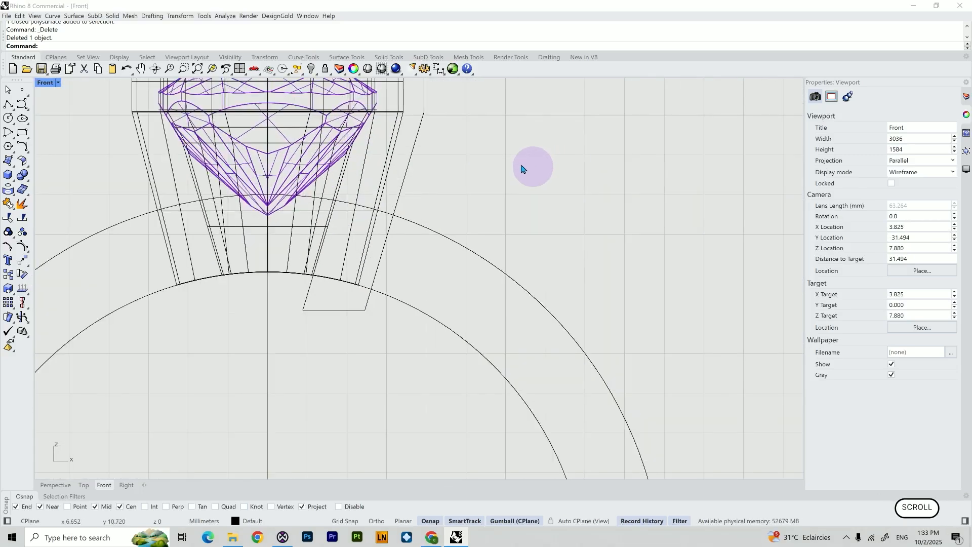
scroll(464, 190, "up", 2, "shift")
left_click(409, 247)
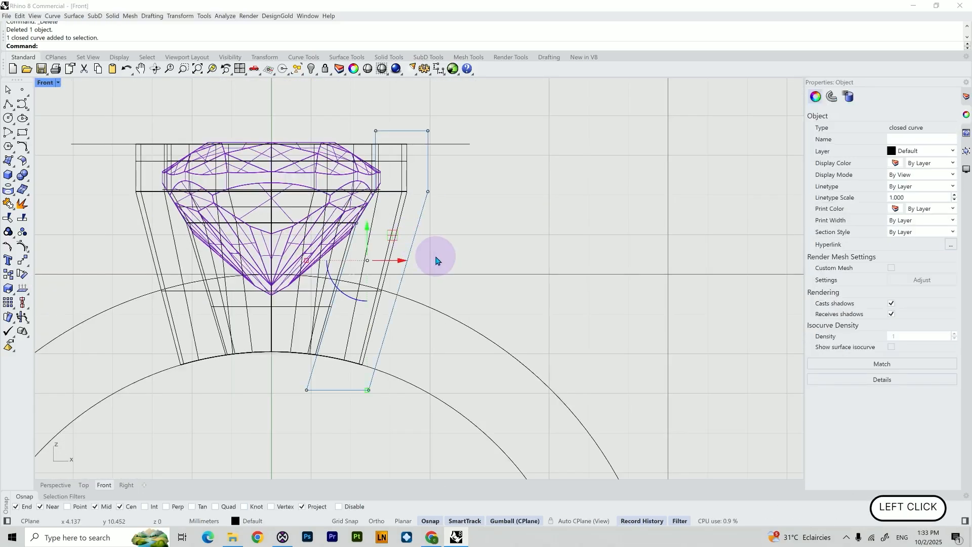
Delete the selected closed curve and the horizontal cutting line above the setting
key("Delete")
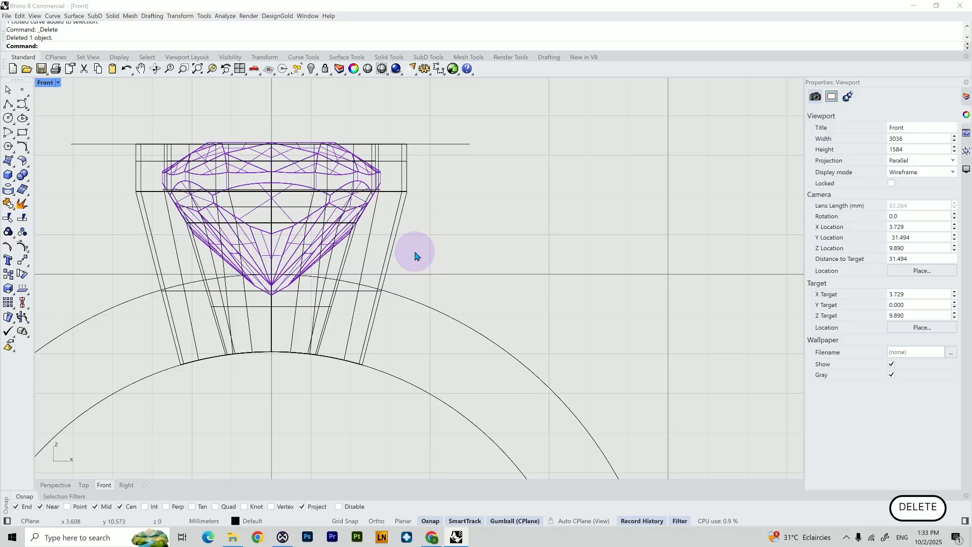
left_click(458, 143)
key("Delete")
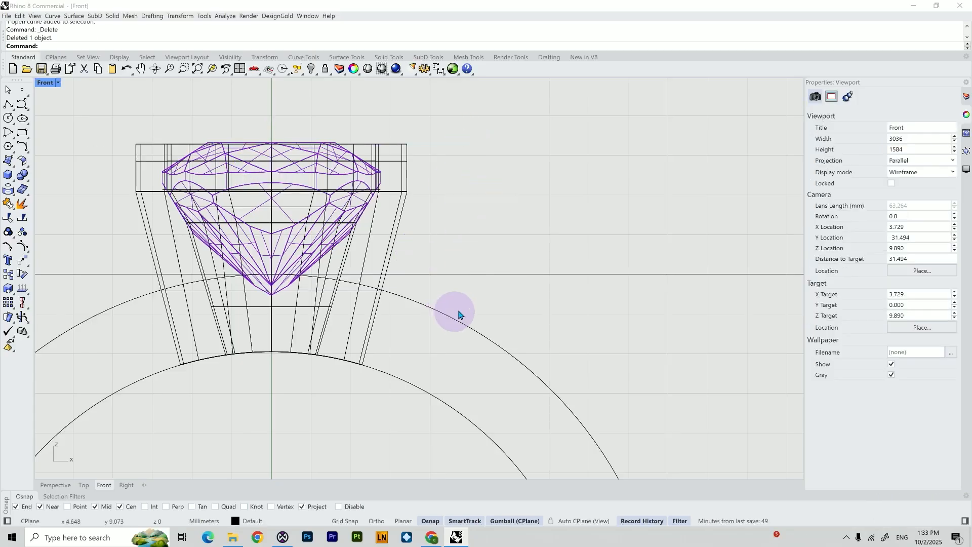
Draw a short vertical polyline just beside the setting's right side in the Front view
scroll(448, 311, "down", 3)
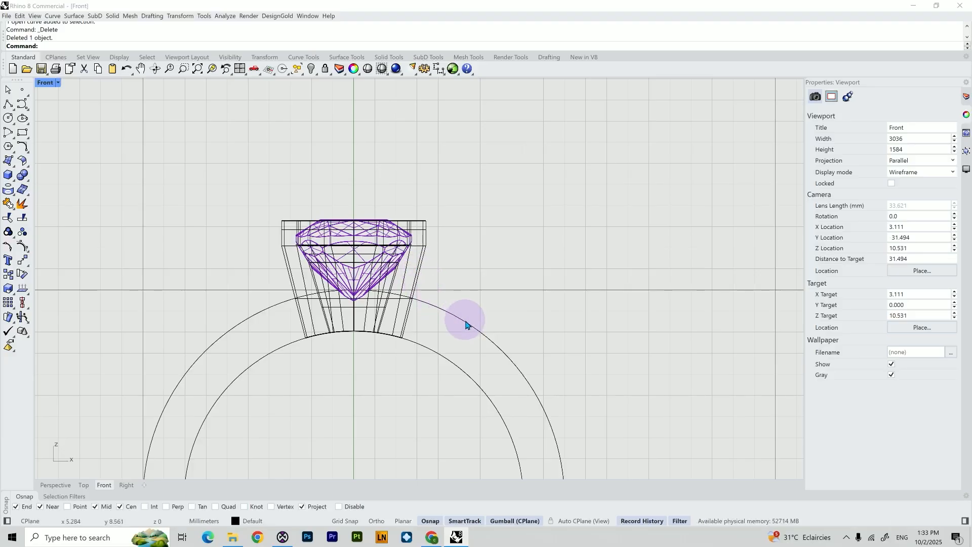
scroll(442, 284, "up", 5)
right_click_drag(428, 308, 362, 245)
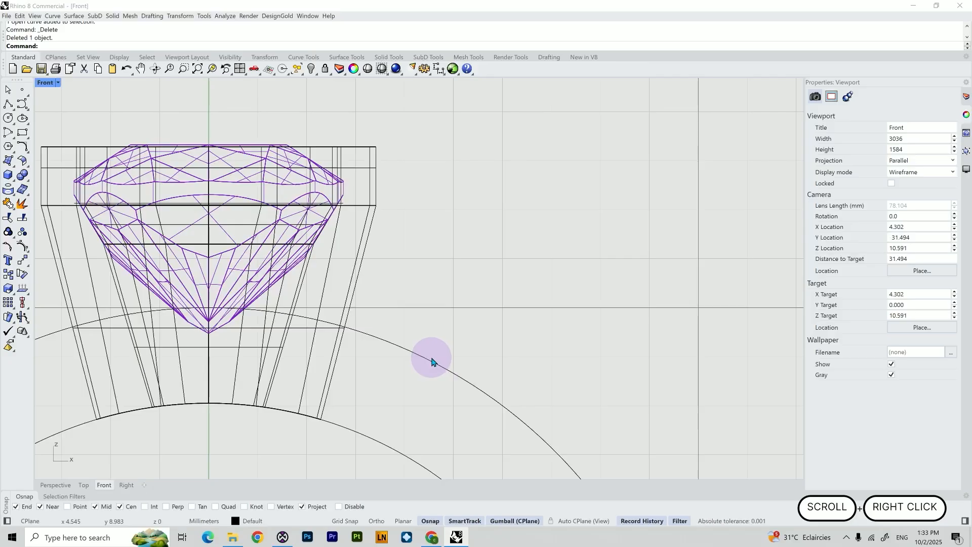
left_click(8, 104)
scroll(328, 216, "up", 2)
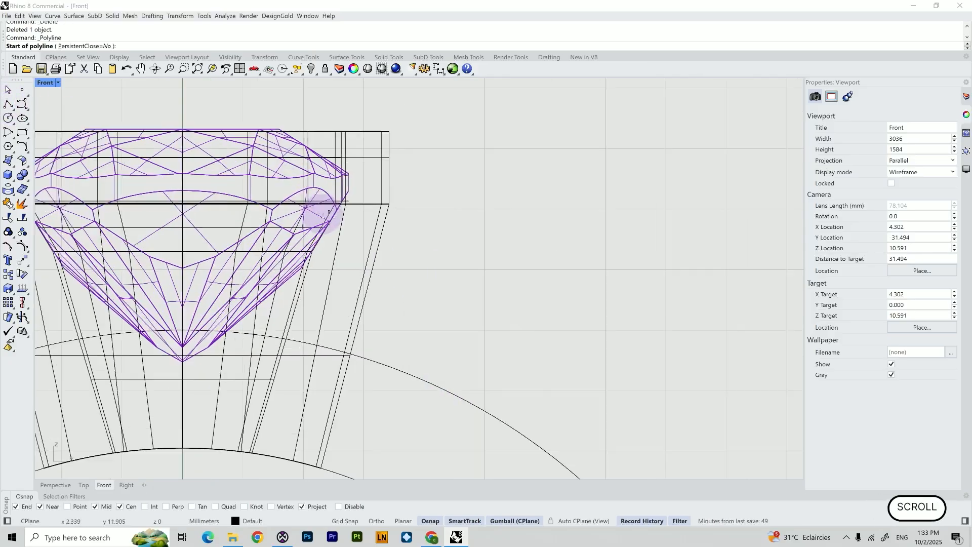
scroll(329, 216, "up", 2)
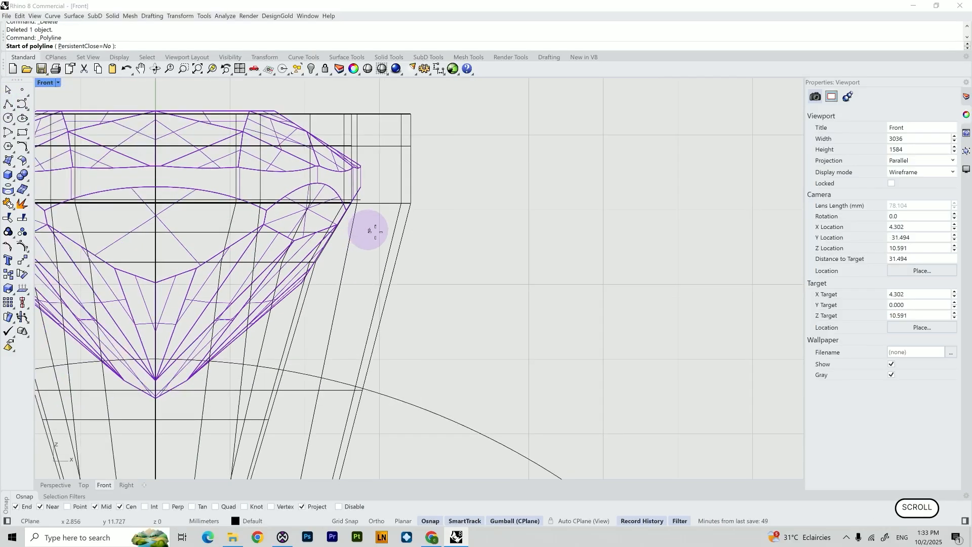
left_click(401, 245)
left_click(401, 253, "shift")
right_click(416, 256)
Blend a tangent curve from the short line's end to the ring's outer circle, flipping both ends
right_click_drag(417, 256, 261, 214)
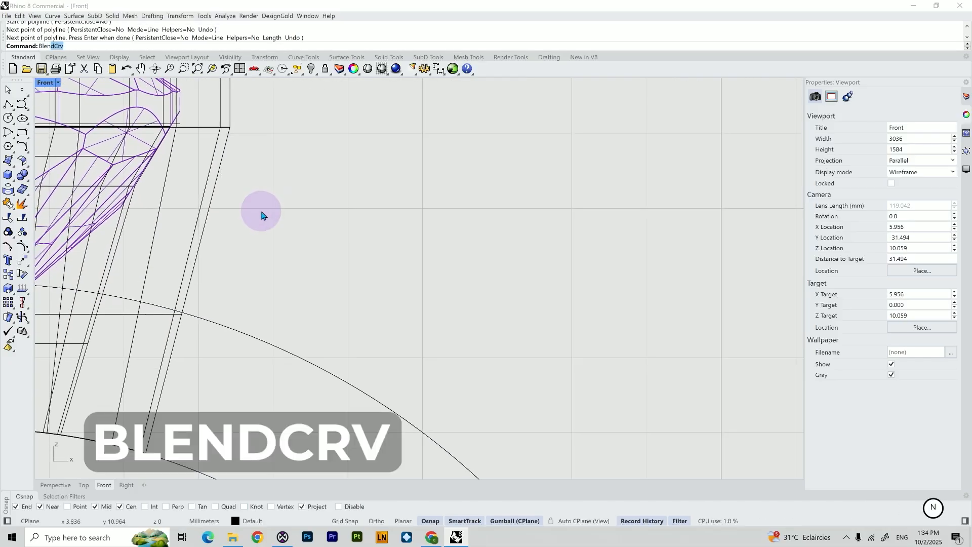
key("Return")
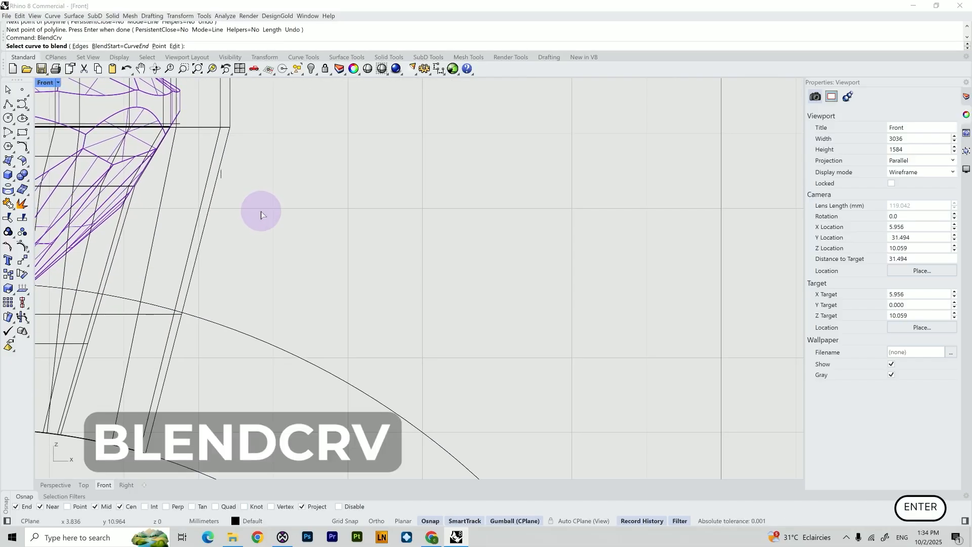
left_click(221, 176)
scroll(263, 265, "down", 2)
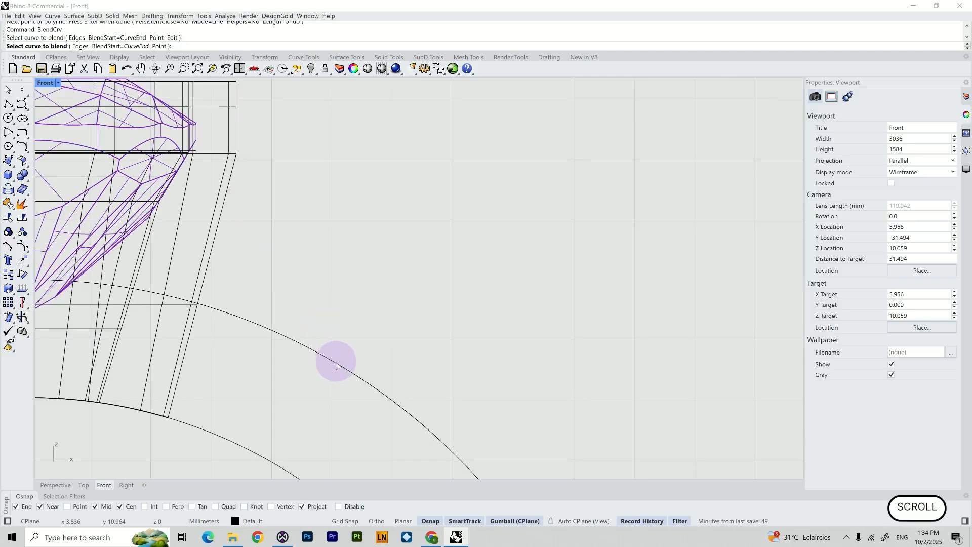
left_click(337, 365)
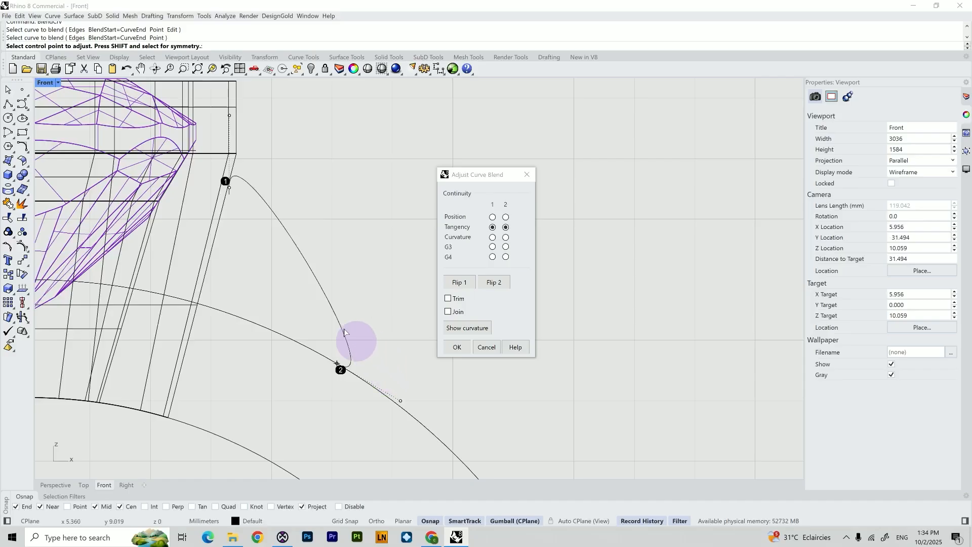
left_click(503, 287)
left_click(464, 285)
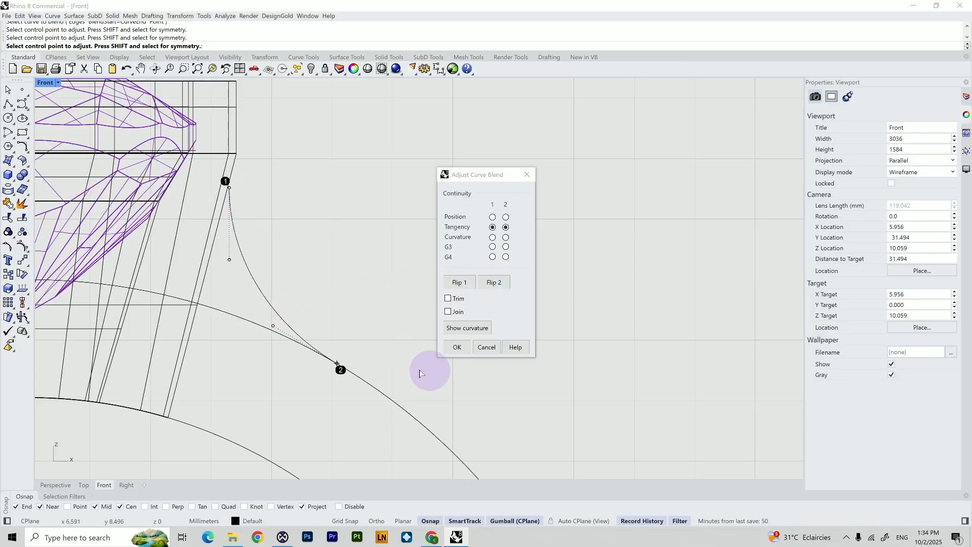
left_click(457, 347)
Delete the short vertical helper polyline
scroll(228, 194, "up", 4)
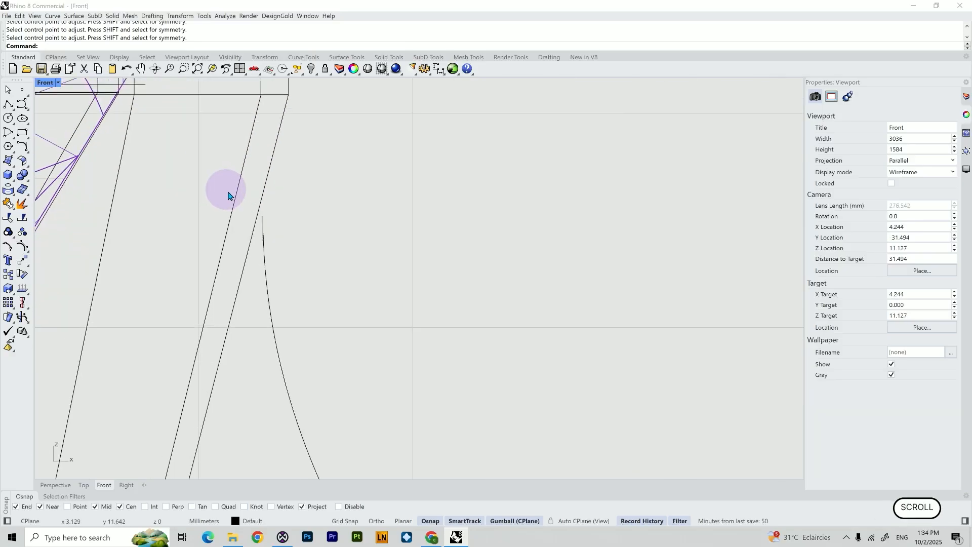
left_click(263, 224)
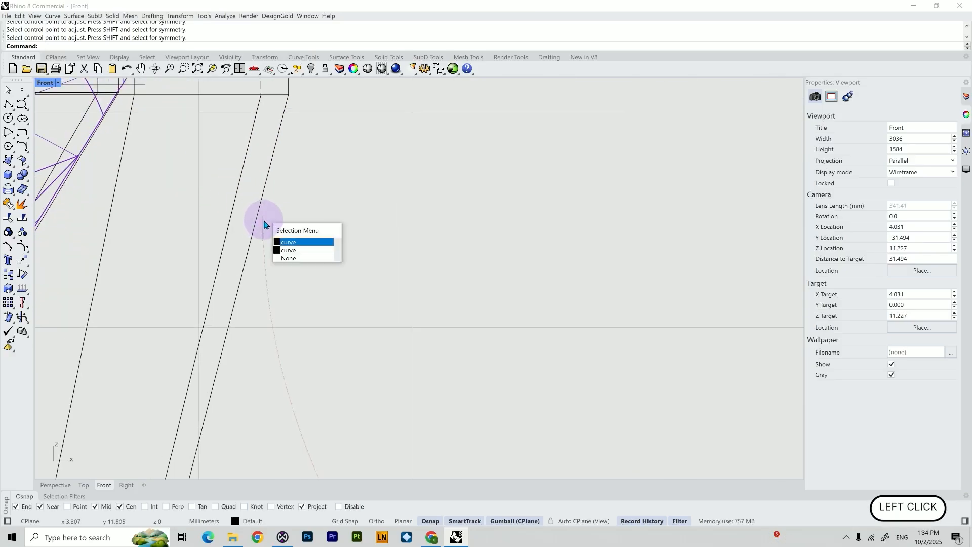
left_click(292, 250)
key("Delete")
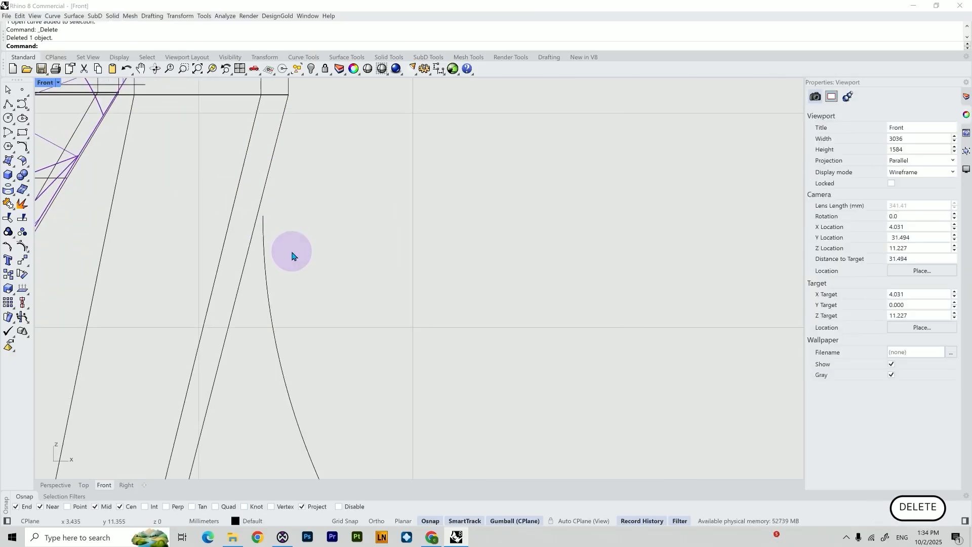
Mirror the blend curve across the Y axis to the setting's other side
scroll(292, 255, "down", 5)
right_click_drag(265, 379, 441, 253, "shift")
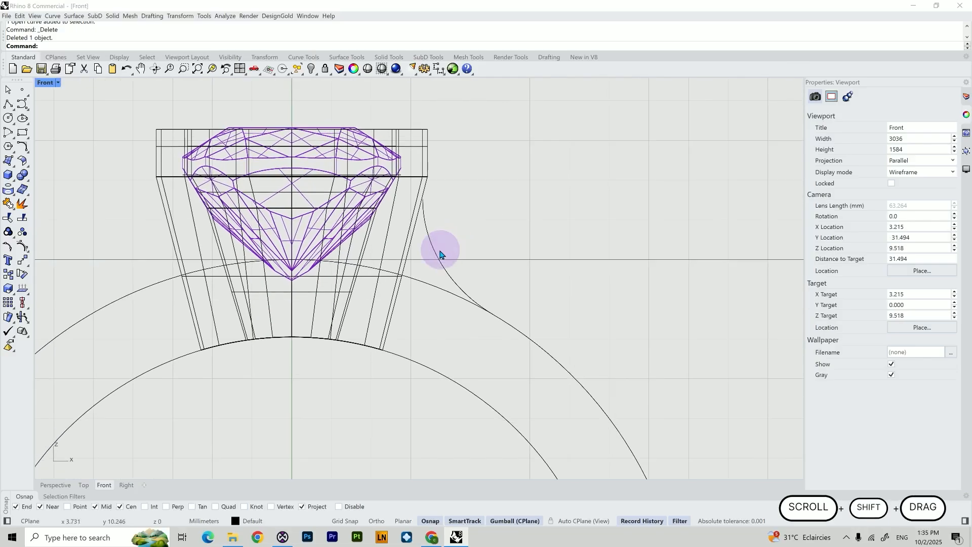
left_click(436, 254)
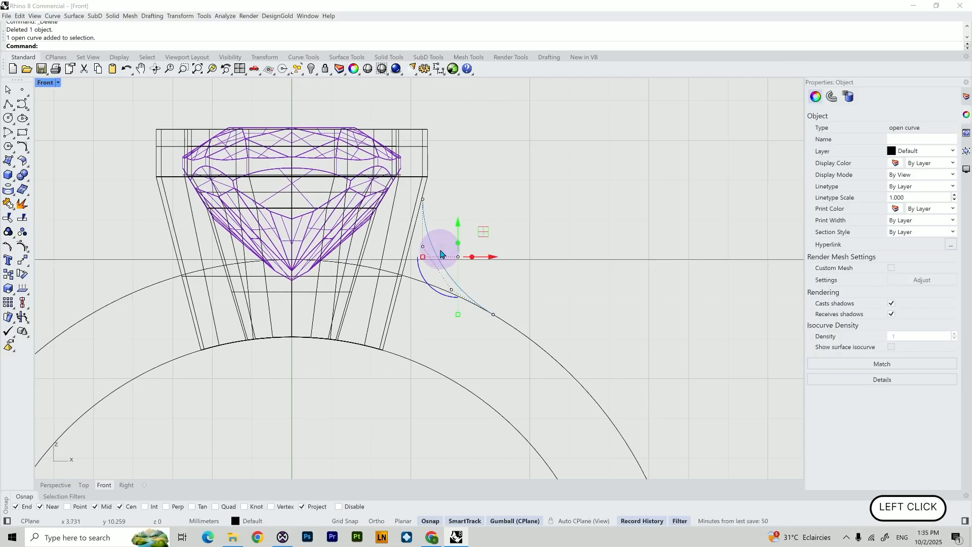
type("mi")
key("Return")
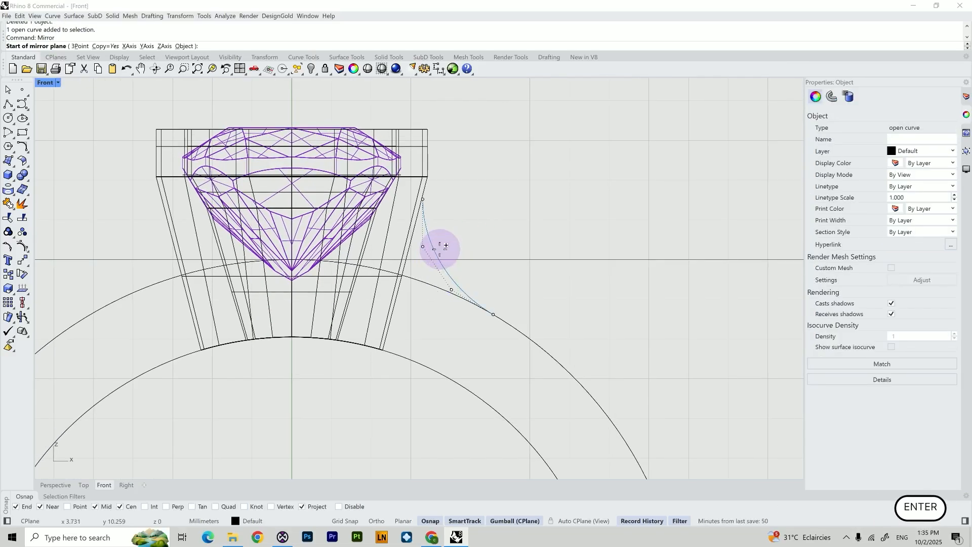
type("y")
key("Return")
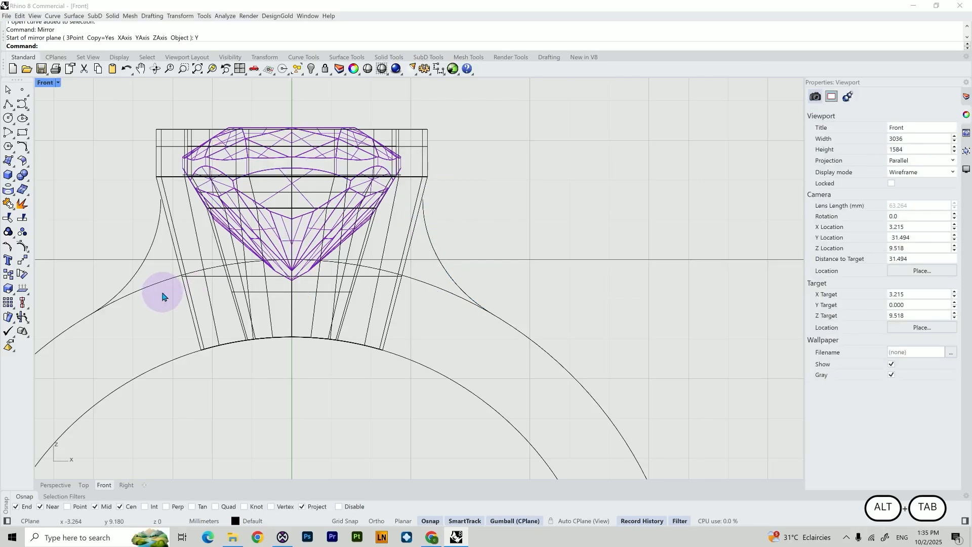
Trim the ring's outer circle with both blend curves, removing the arc between them
left_click_drag(162, 292, 119, 261)
left_click(445, 270, "shift")
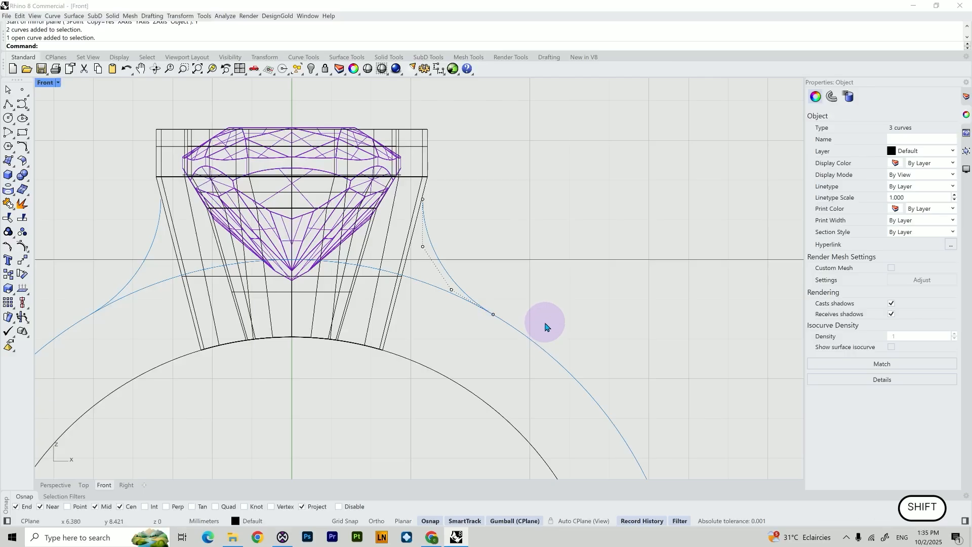
type("trim")
key("Return")
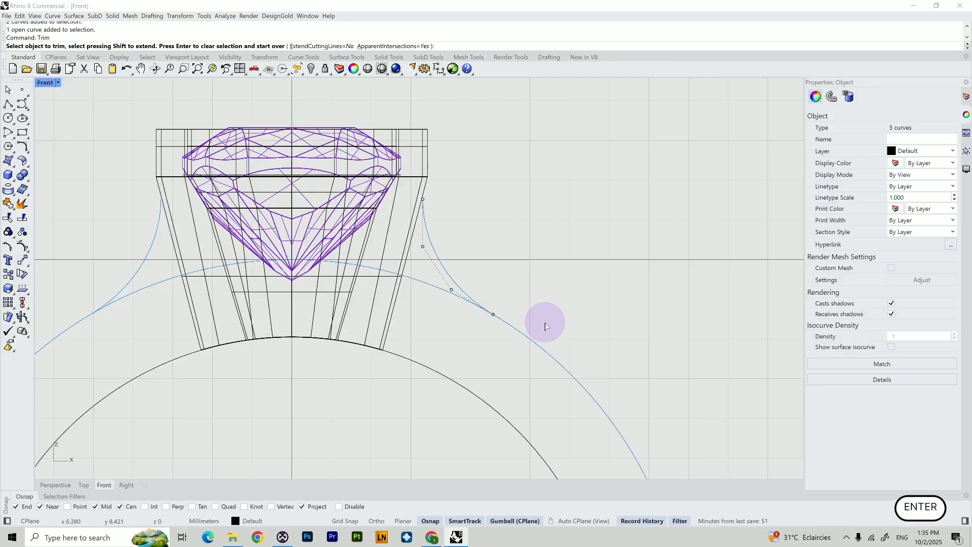
left_click(429, 289)
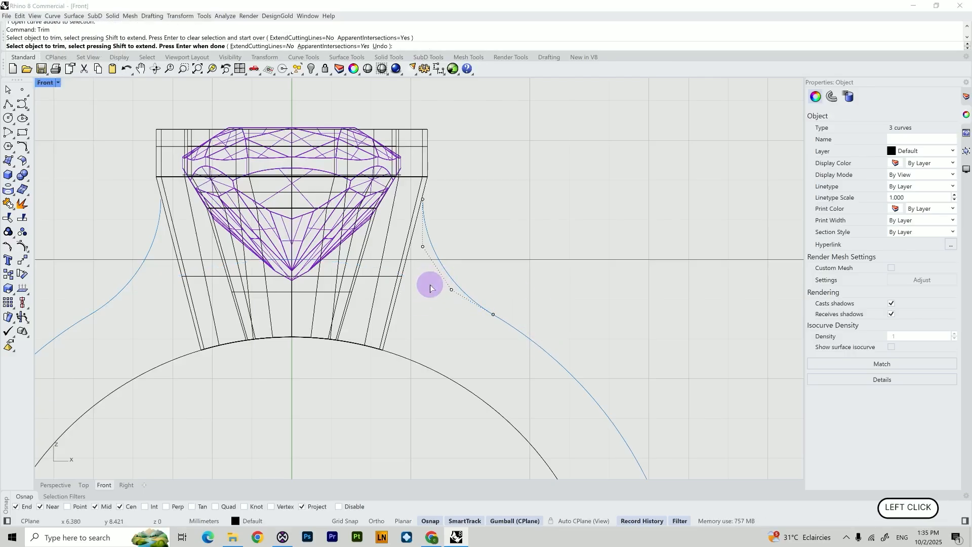
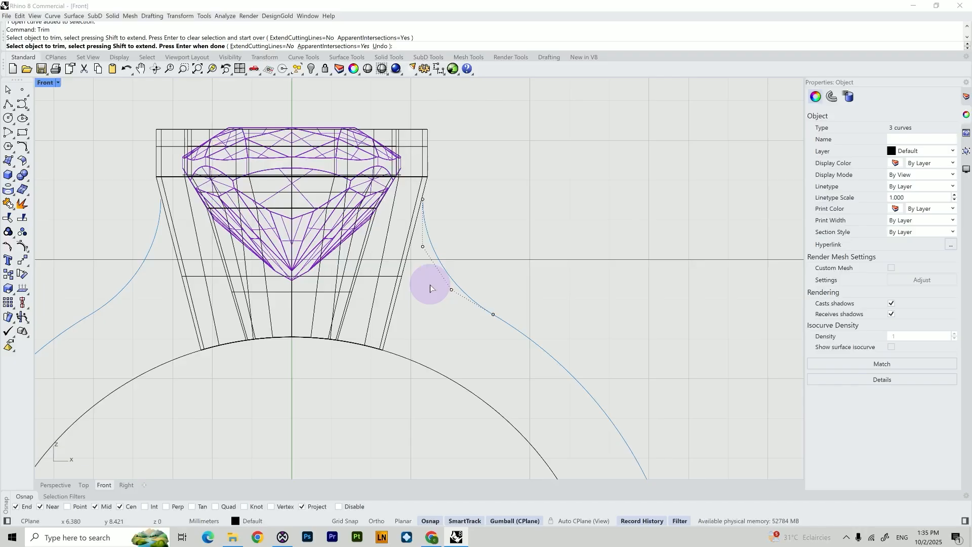
Join the two blend curves and the trimmed outer circle into a single shank curve
key("shift+Return")
type("j")
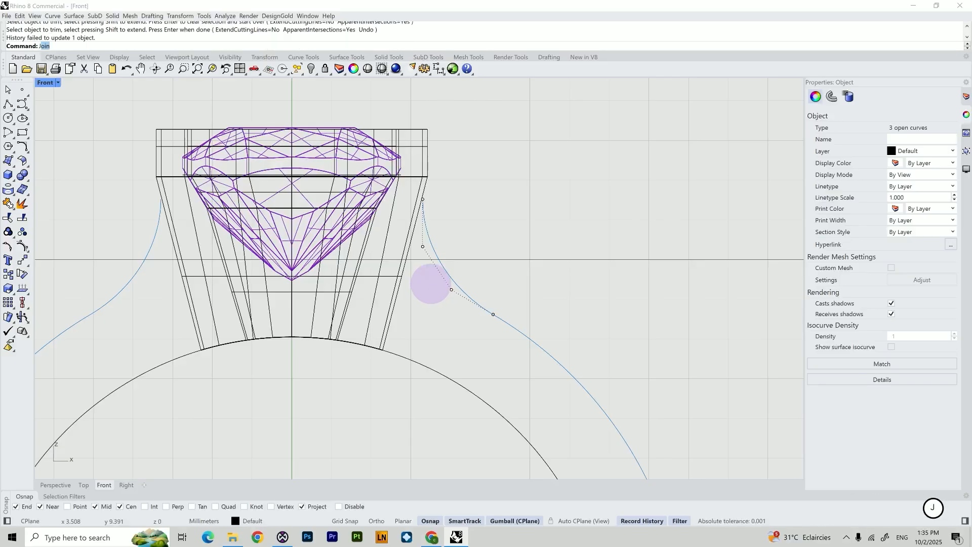
key("Return")
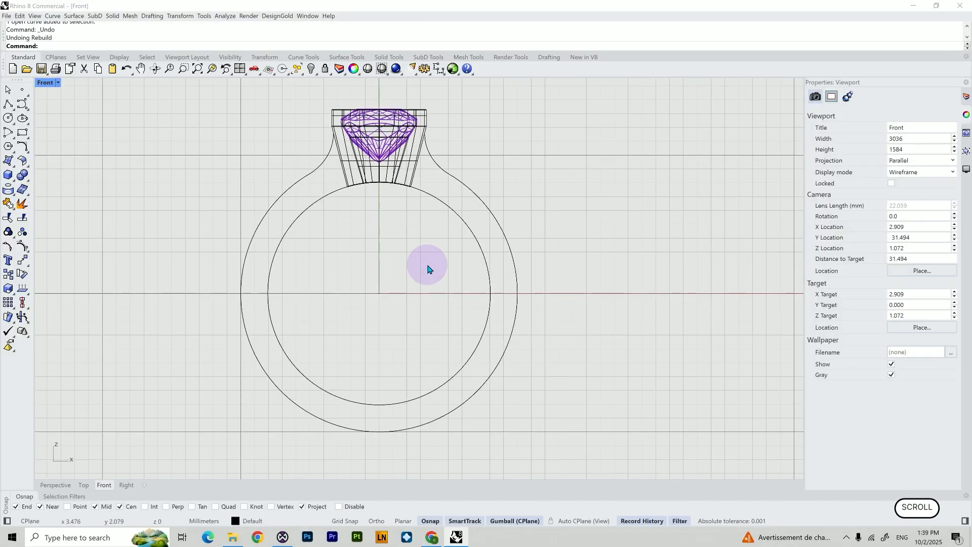
Rebuild the joined shank curve with 21 points at degree 3
scroll(421, 271, "down", 2)
right_click_drag(420, 271, 445, 281)
left_click(457, 219)
left_click(513, 221)
left_click(474, 232)
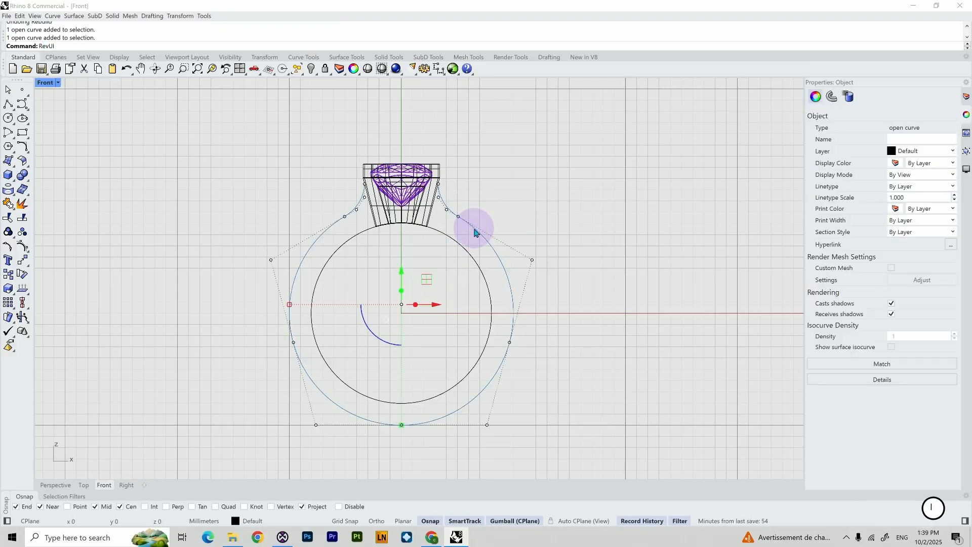
key("BackSpace")
key("BackSpace")
key("BackSpace")
key("BackSpace")
key("BackSpace")
type("Re")
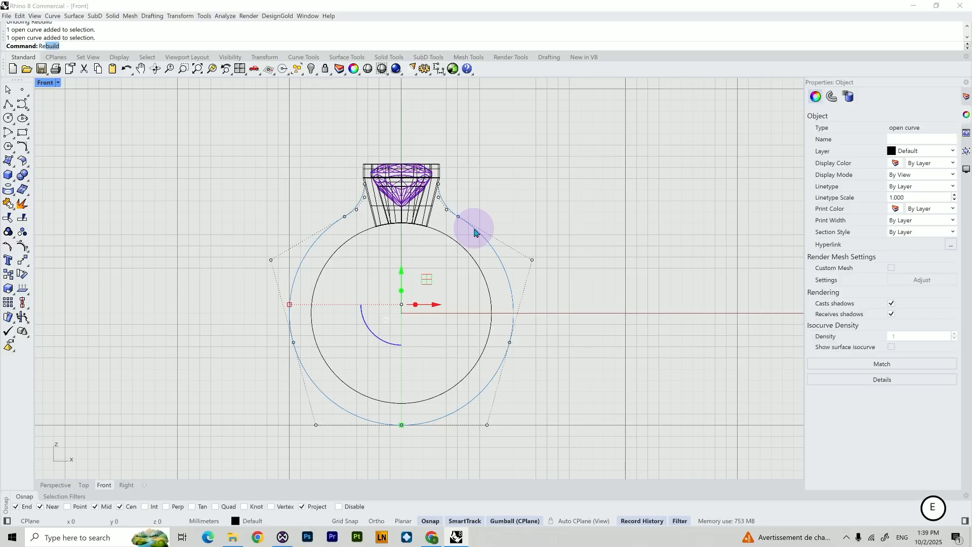
type("vui")
key("BackSpace")
key("BackSpace")
key("BackSpace")
type("bui")
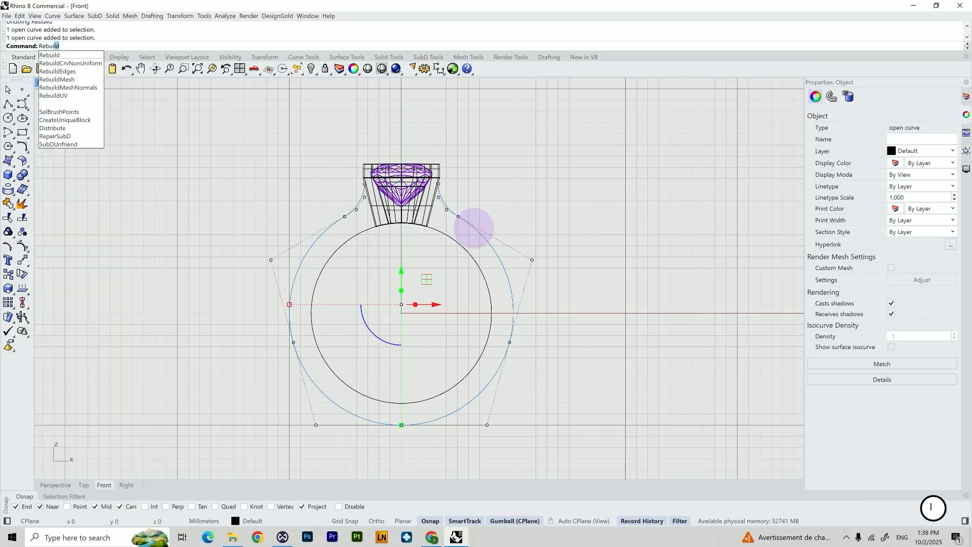
key("Return")
left_click_drag(572, 200, 591, 197)
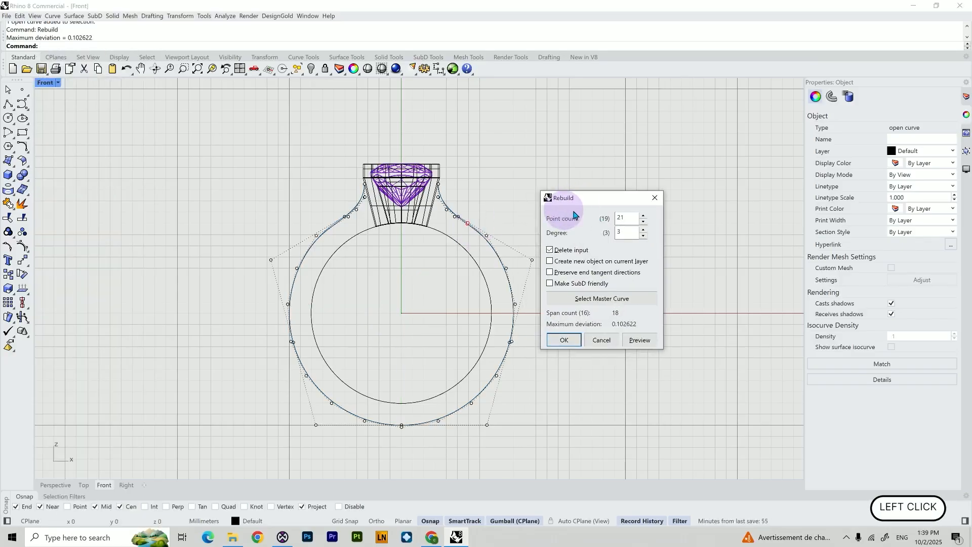
left_click(624, 218)
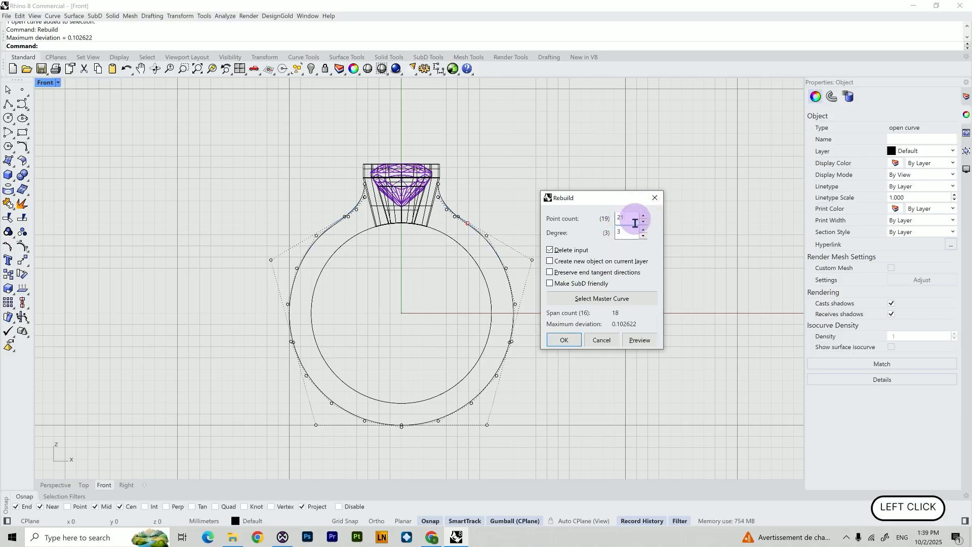
left_click(629, 231)
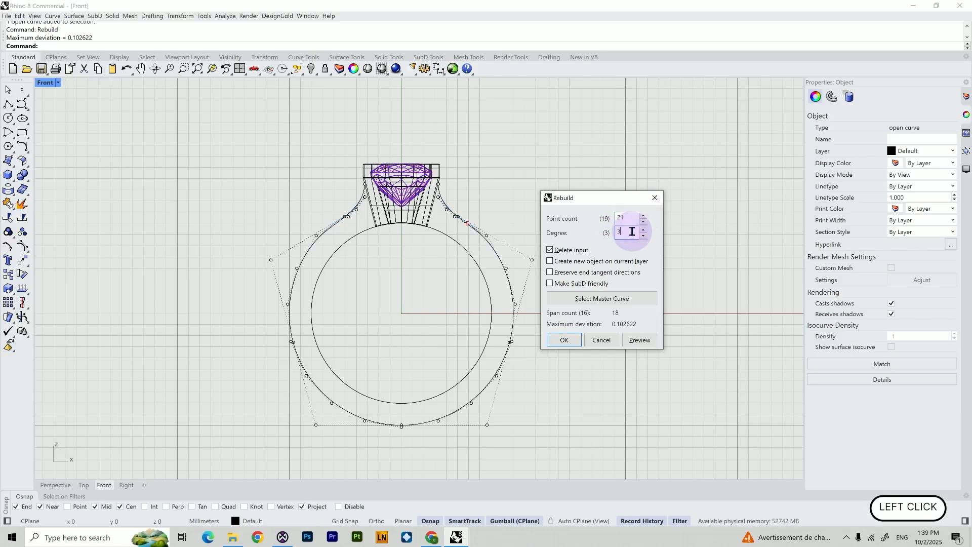
left_click(563, 340)
Adjust the shank curve's control points on both sides of the setting to smooth its shape
scroll(460, 225, "up", 5)
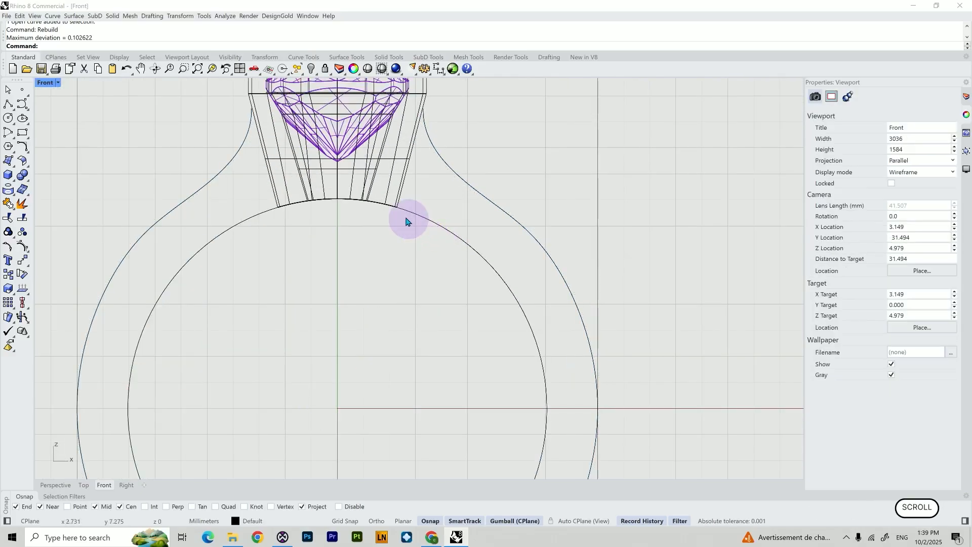
right_click_drag(428, 196, 462, 245, "shift")
left_click(488, 226)
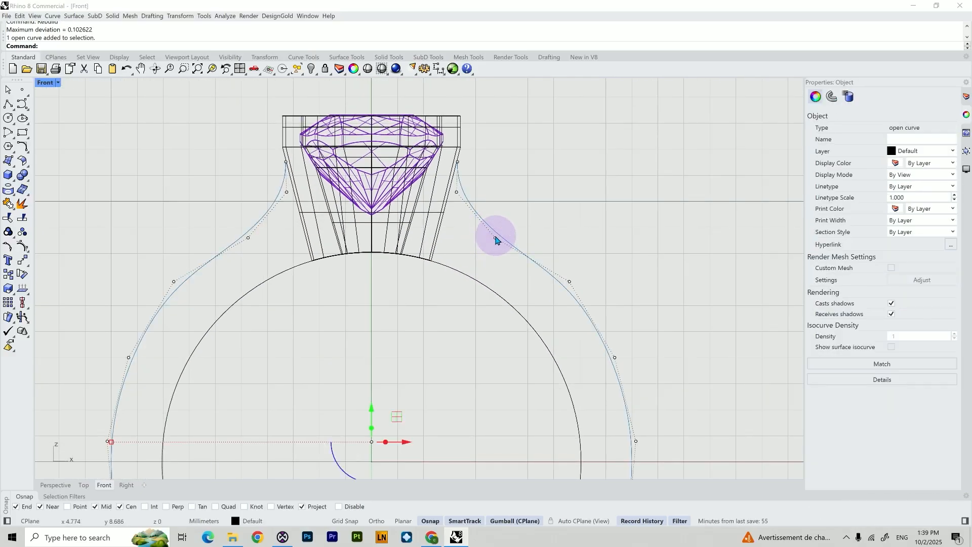
left_click(496, 237, "shift")
left_click(247, 237, "shift")
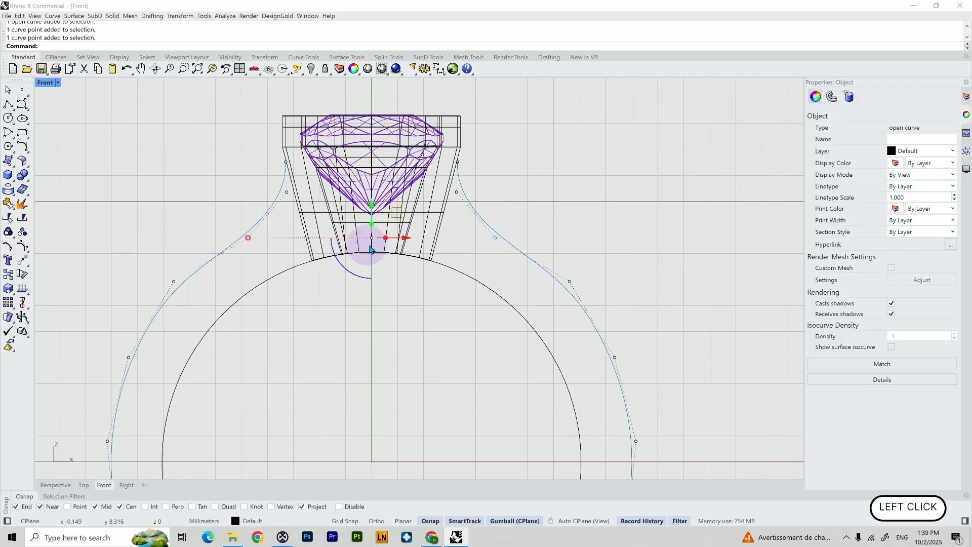
left_click_drag(249, 238, 237, 237)
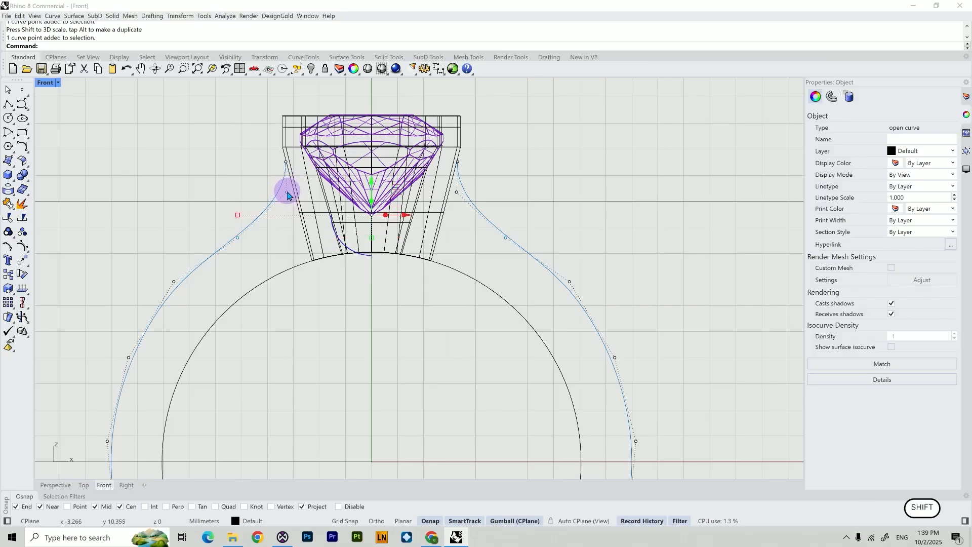
left_click(506, 186)
left_click(467, 194, "shift")
left_click(286, 192, "shift")
left_click_drag(287, 195, 278, 193)
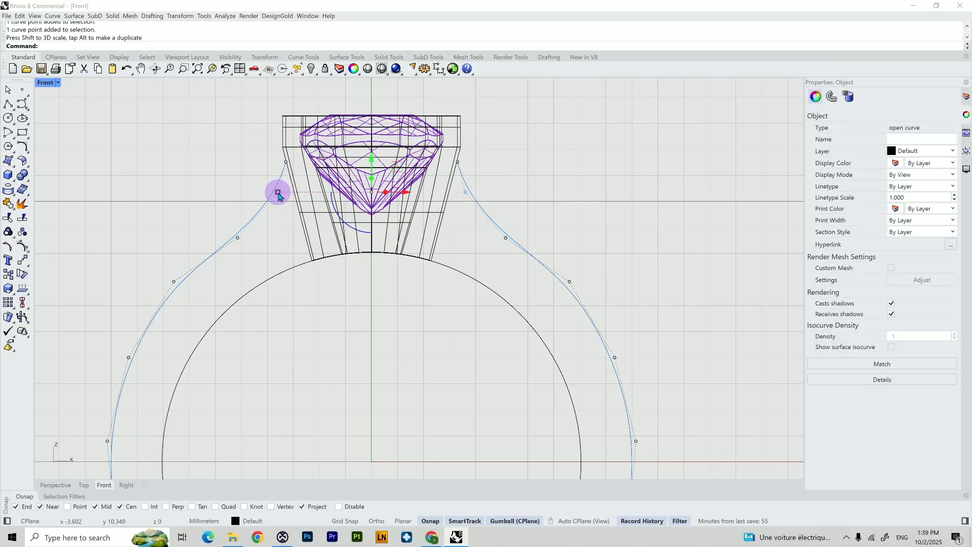
left_click(568, 286)
left_click_drag(174, 282, 176, 286)
left_click(572, 210)
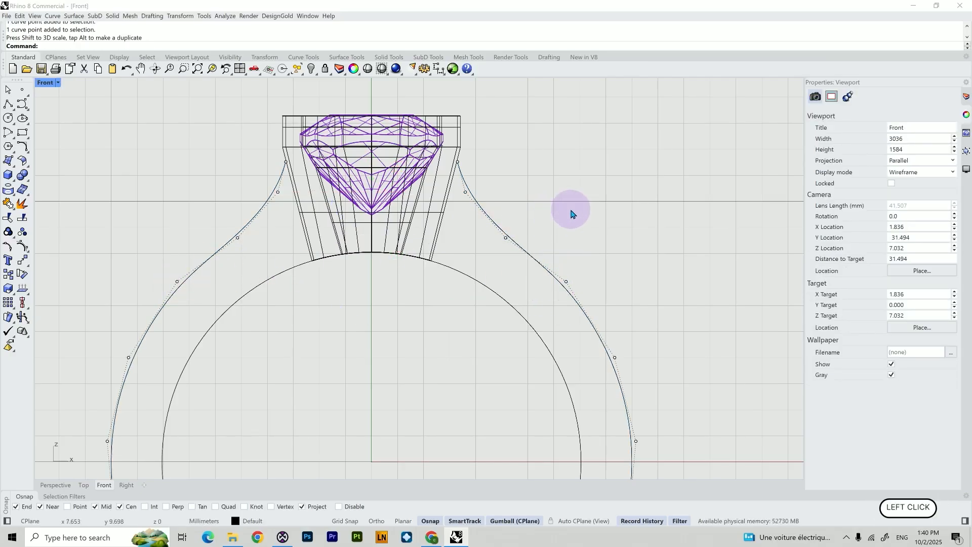
key("Escape")
In the Top view, draw a 3 mm arc beside the stone, bulging outward through the horizontal axis
right_click_drag(496, 283, 439, 243, "shift")
scroll(439, 243, "down", 8)
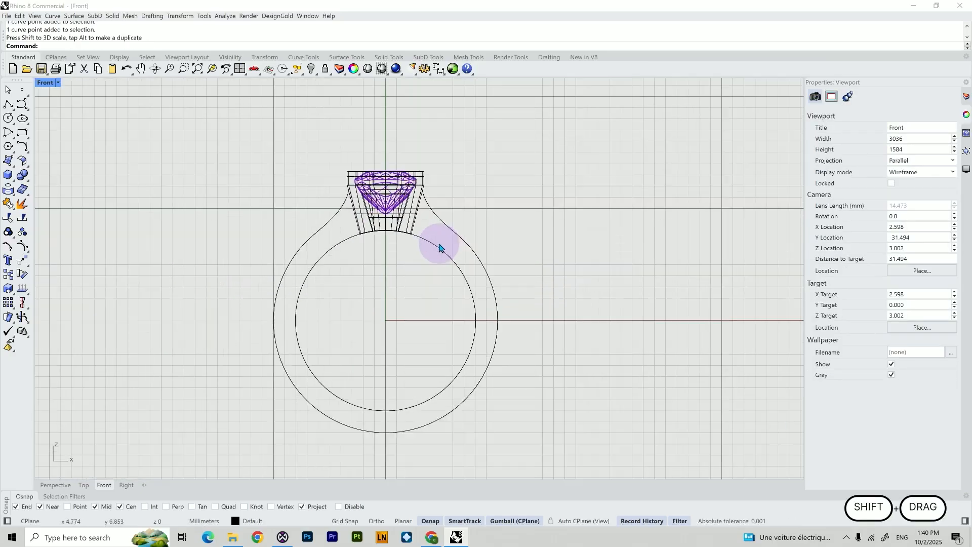
scroll(439, 247, "up", 2)
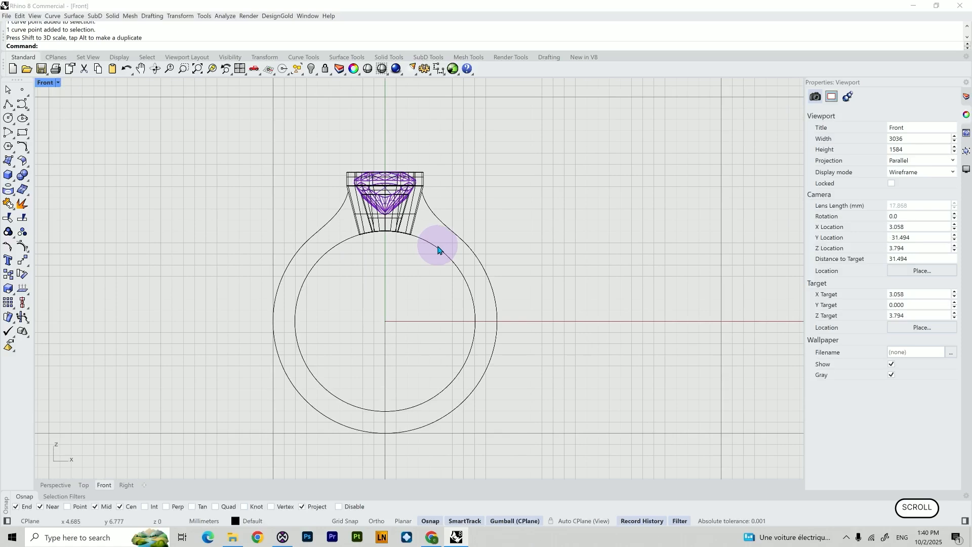
key("alt+Tab")
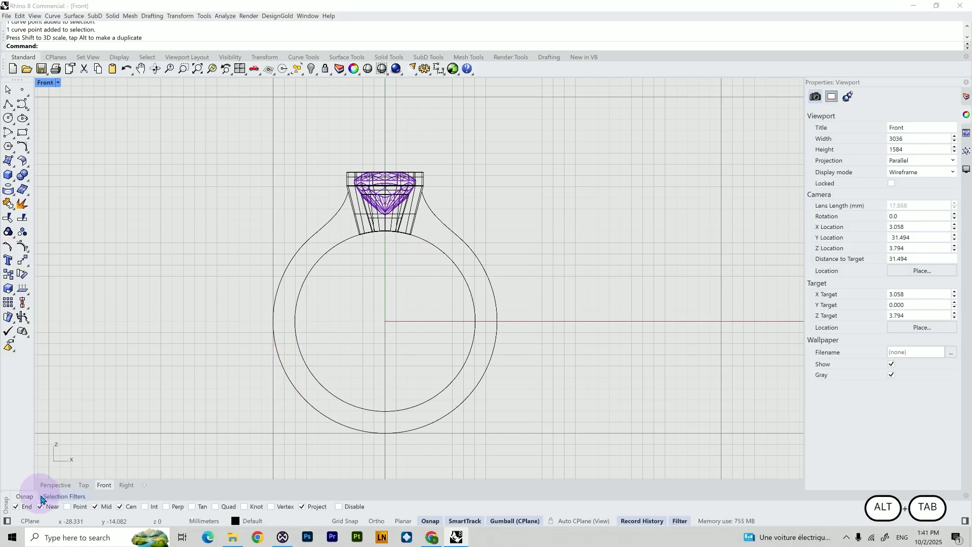
left_click(56, 485)
left_click(83, 485)
right_click_drag(297, 404, 223, 317)
left_click(14, 108)
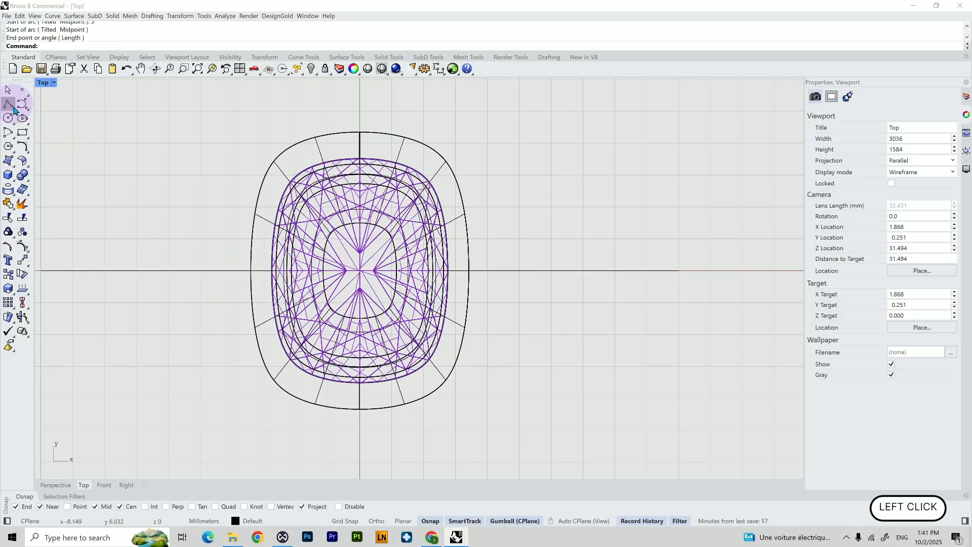
left_click(15, 142)
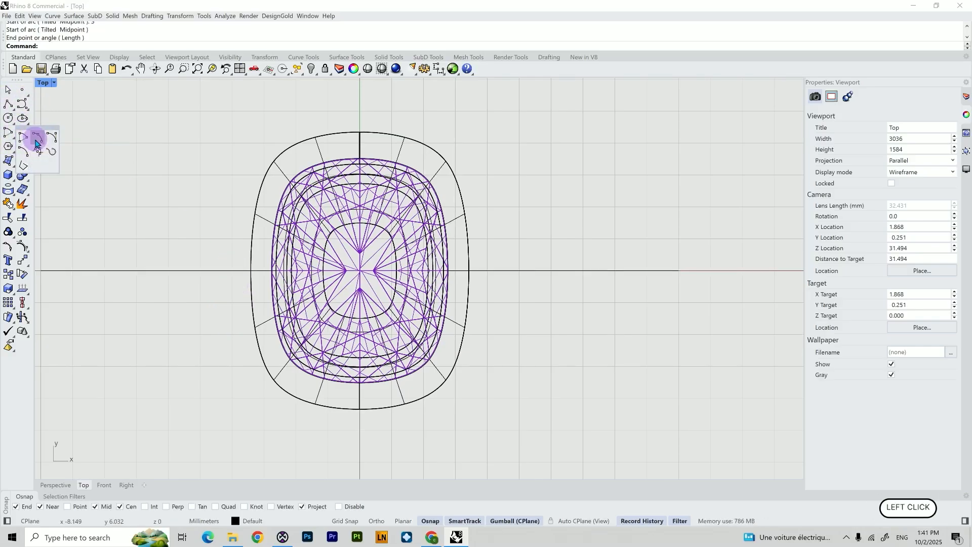
left_click(36, 141)
left_click(516, 227)
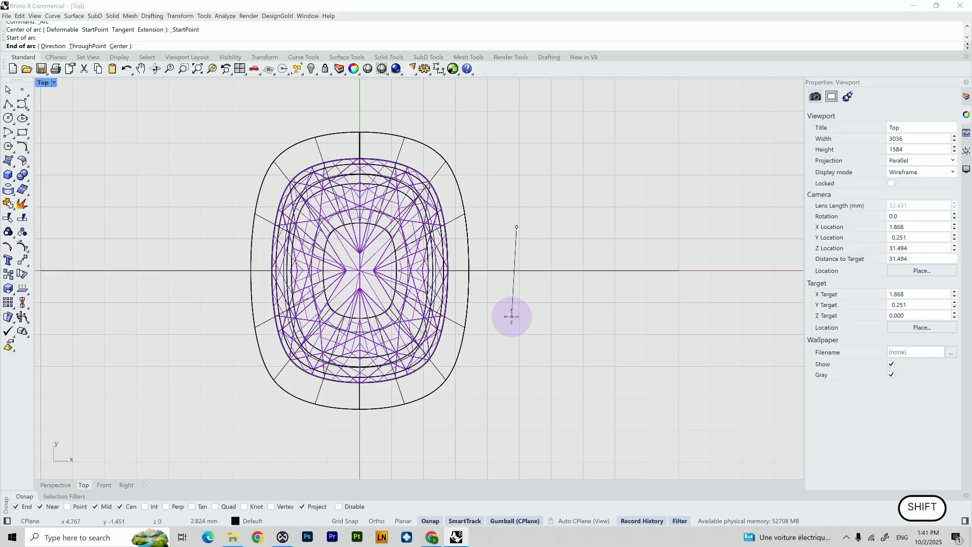
type("3")
key("Return")
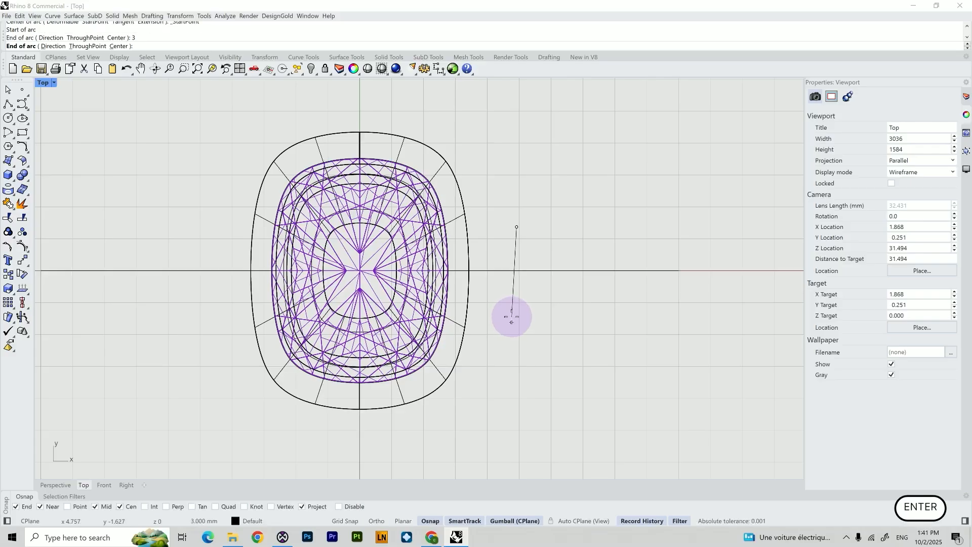
left_click(513, 318, "shift")
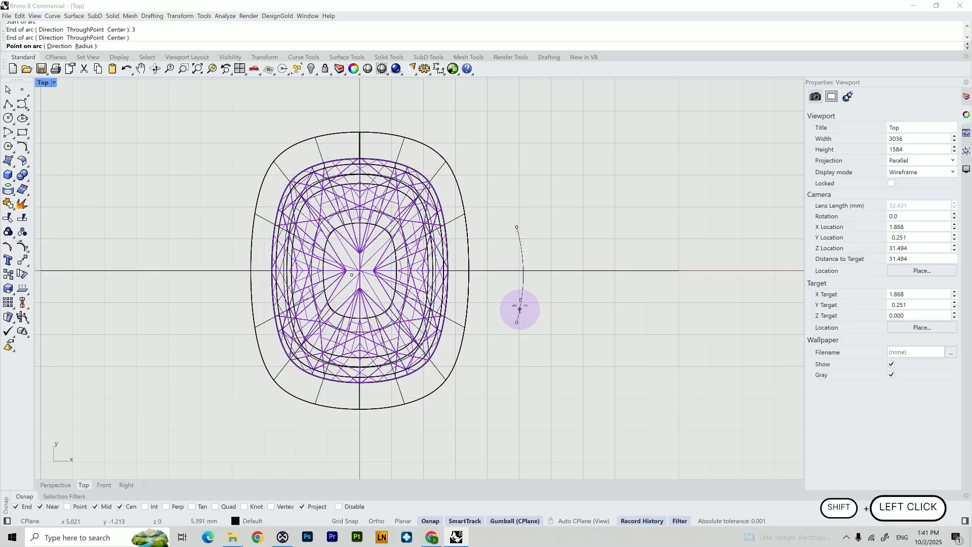
key("shift")
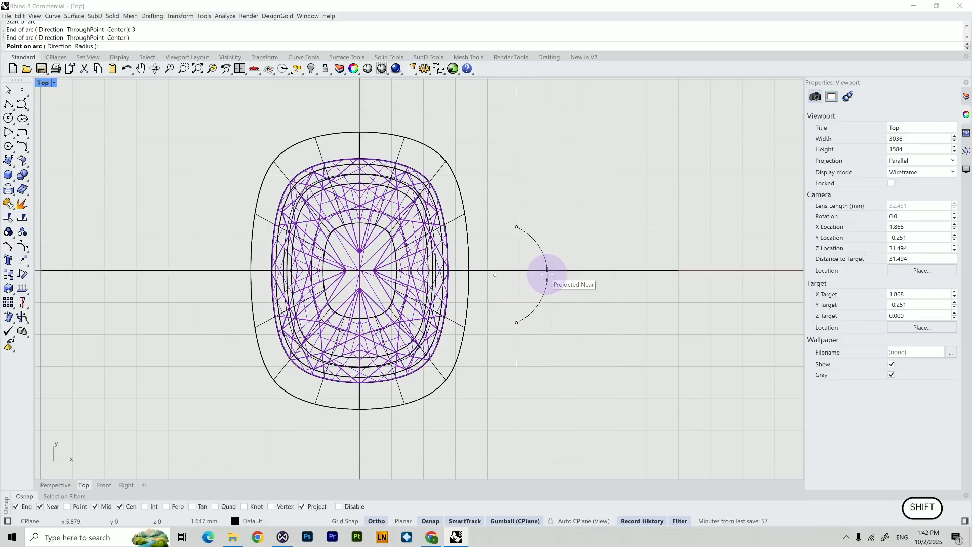
left_click(551, 275)
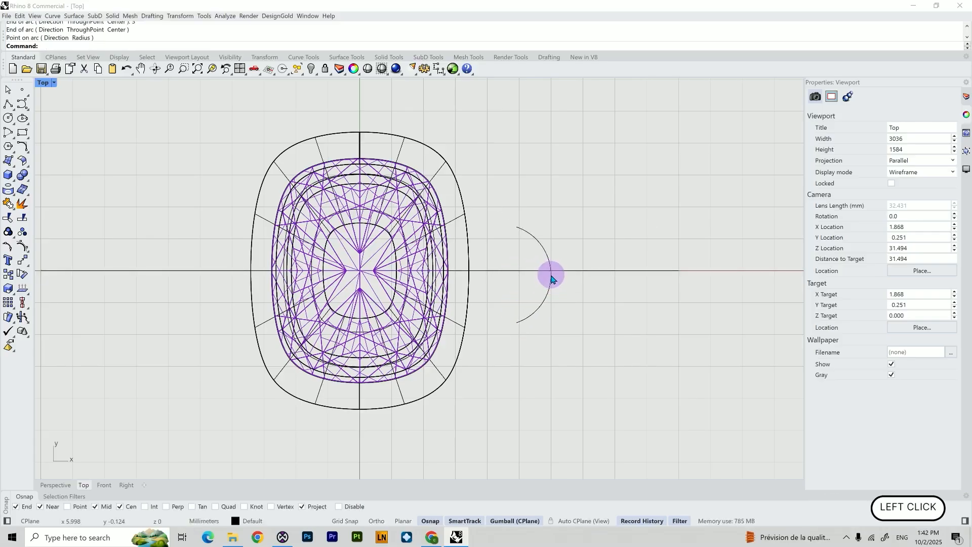
Move the arc inward toward the stone in the Top view
scroll(562, 284, "down", 4)
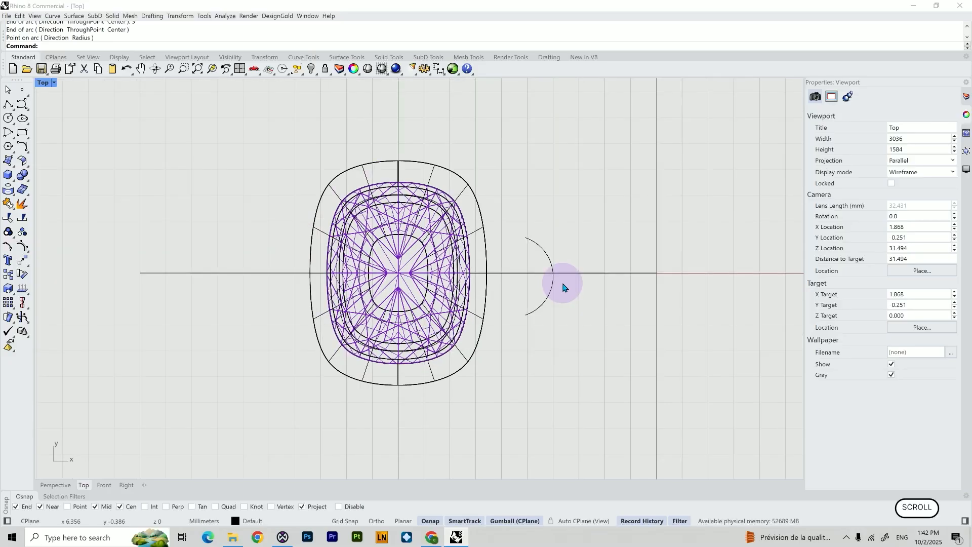
scroll(562, 285, "up", 7)
left_click(545, 284)
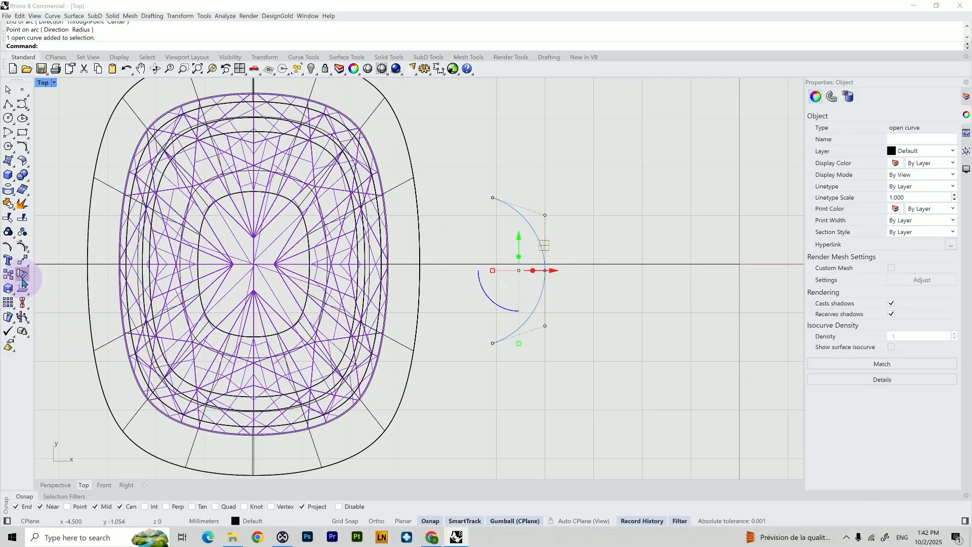
left_click(21, 264)
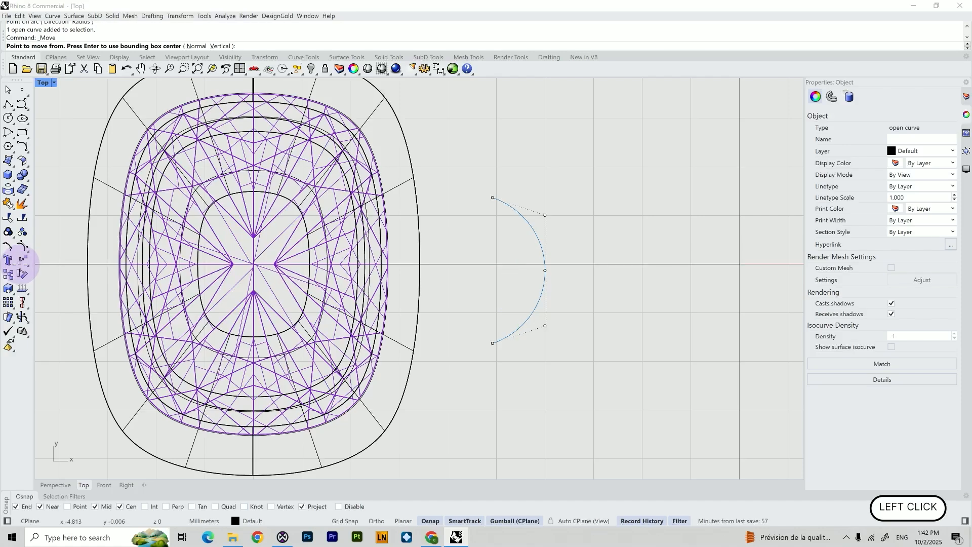
left_click(544, 271)
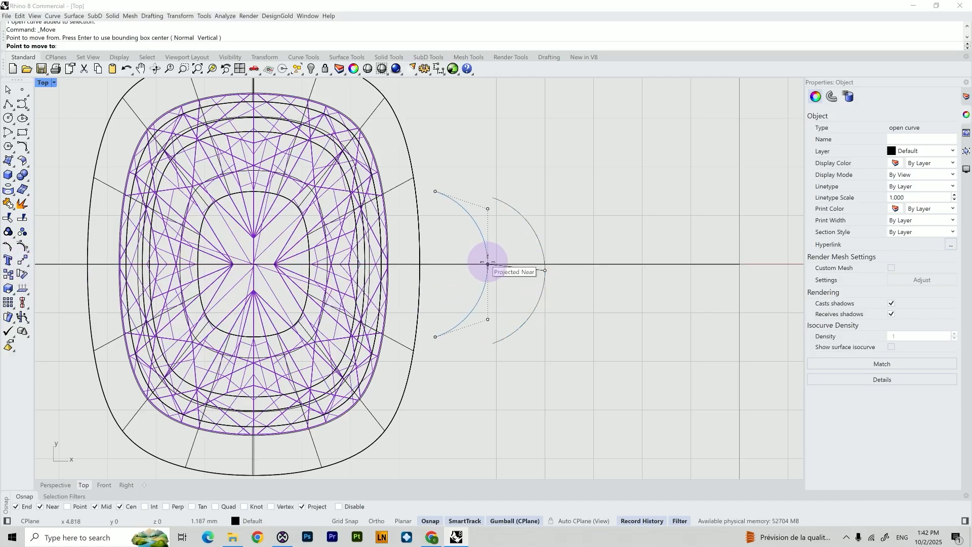
left_click(488, 263)
left_click(527, 315)
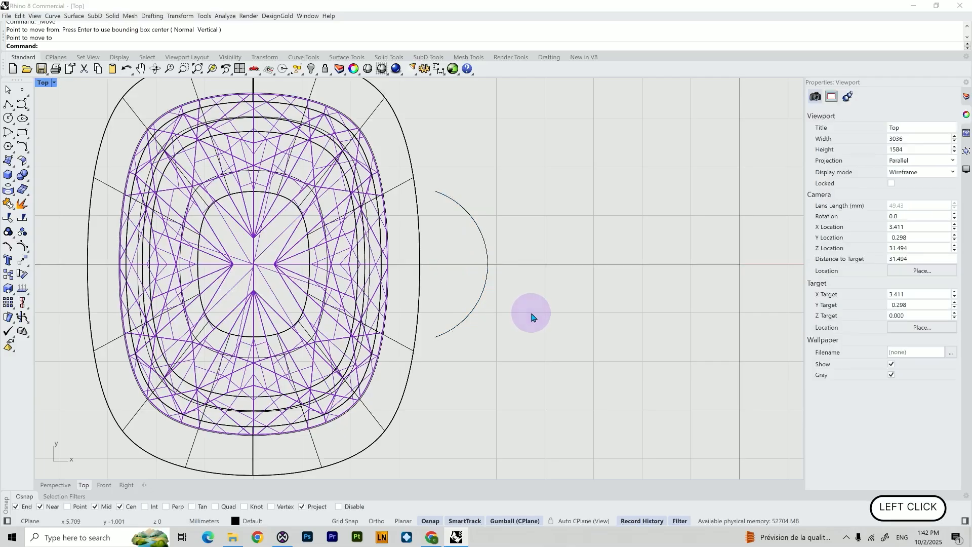
In the Front view, move the arc up so its end snaps to the setting's upper corner
left_click(83, 486)
left_click(104, 485)
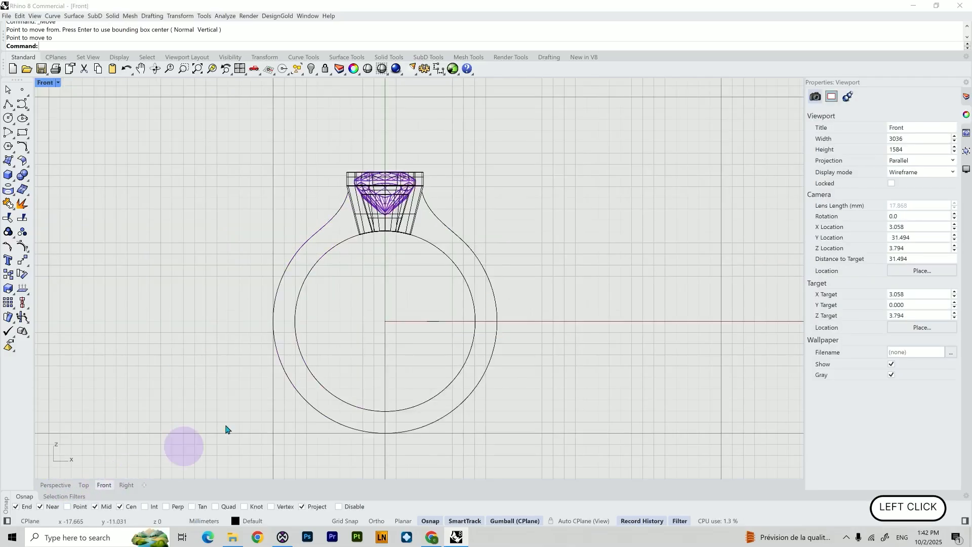
scroll(454, 304, "up", 3)
left_click(417, 340)
scroll(415, 348, "up", 4)
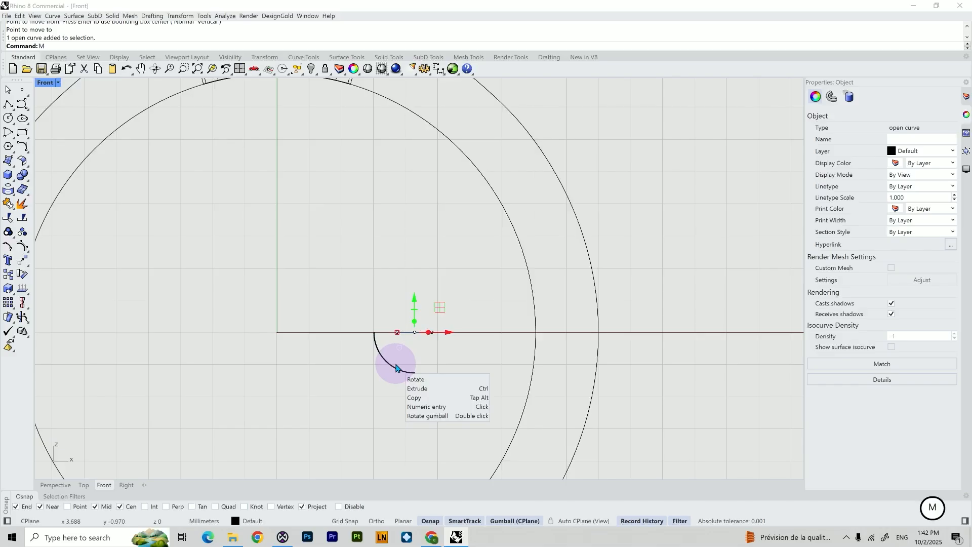
key("Return")
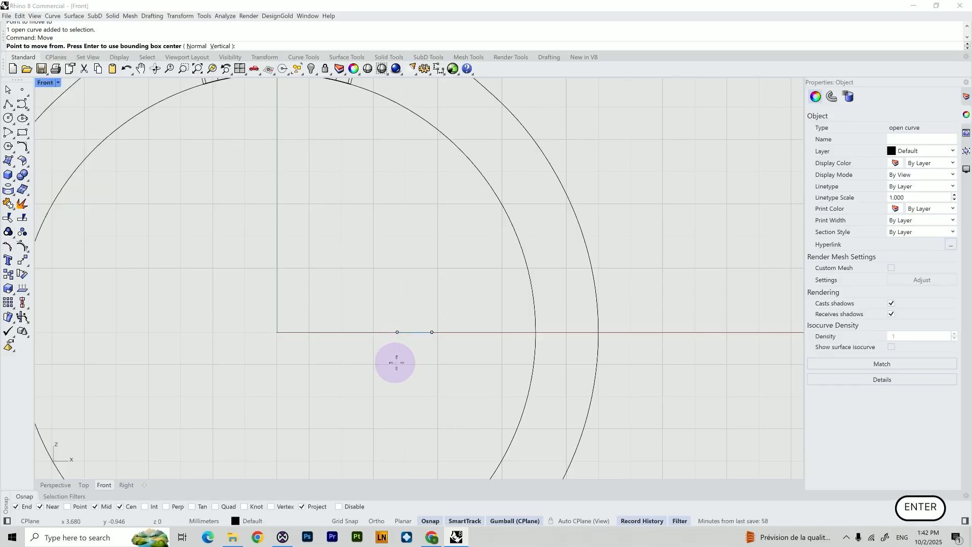
left_click(432, 333)
right_click_drag(397, 226, 419, 423)
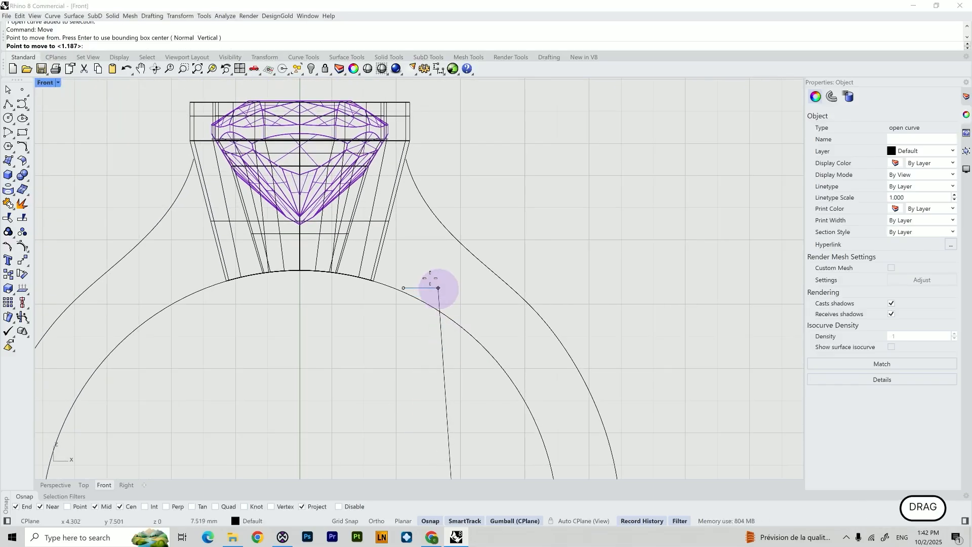
left_click(405, 160)
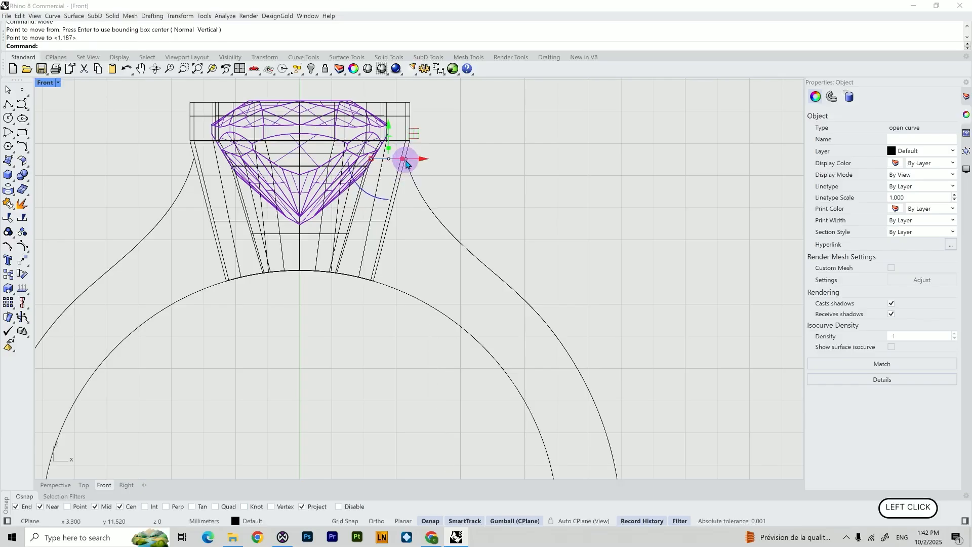
Mirror the arc across the Y axis to the opposite side of the setting
left_click(439, 170)
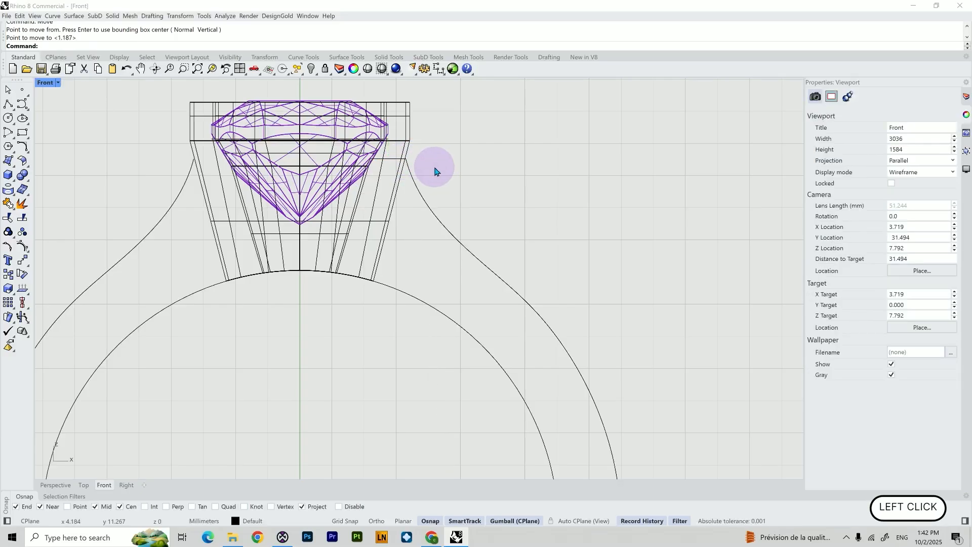
left_click(391, 162)
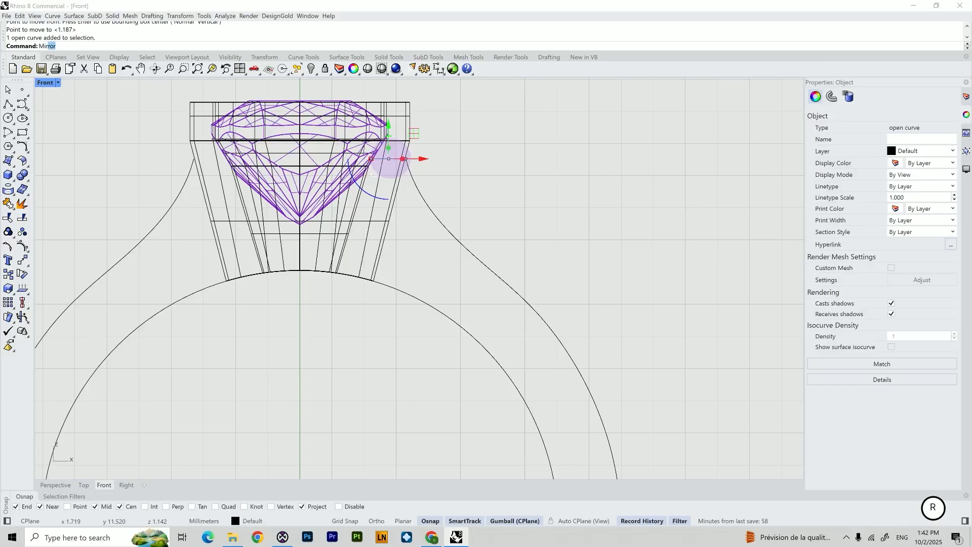
key("Return")
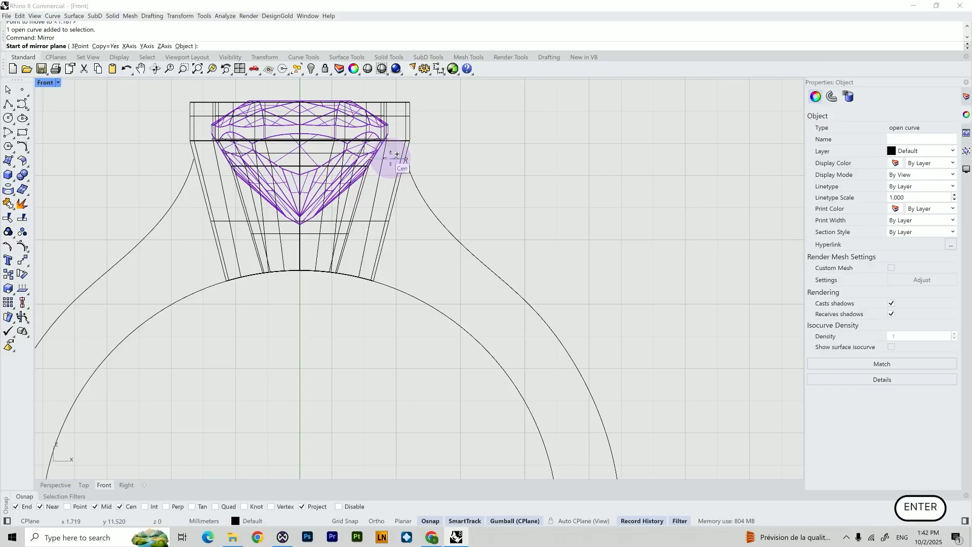
type("Y")
key("Return")
left_click(483, 156)
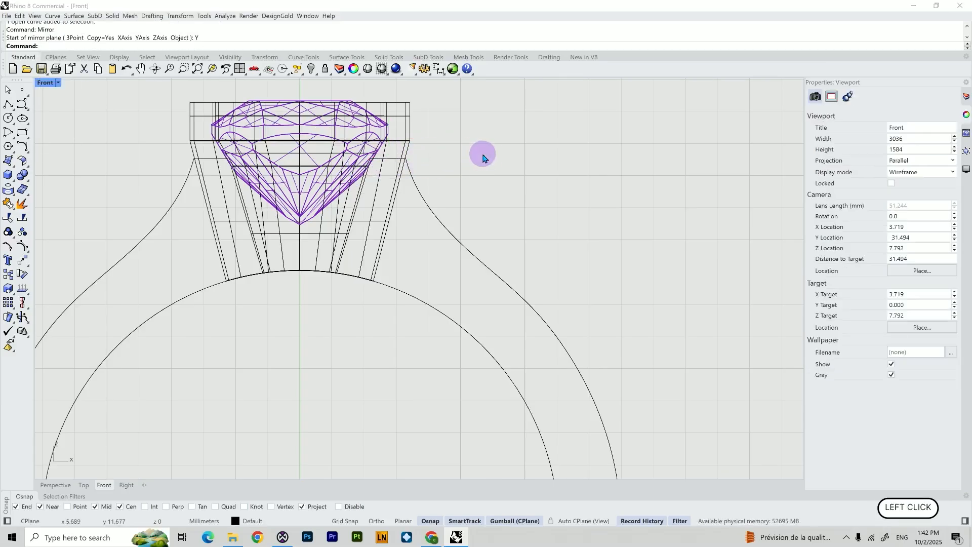
Sweep1 along the shank curves as rails, using the two arcs as cross-section shapes
right_click_drag(220, 330, 241, 376)
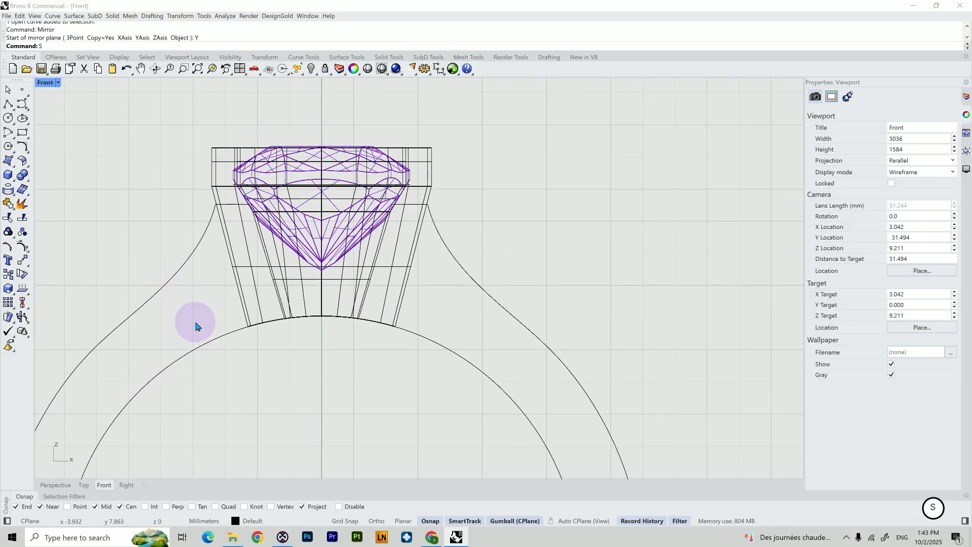
key("BackSpace")
type("p1")
key("Return")
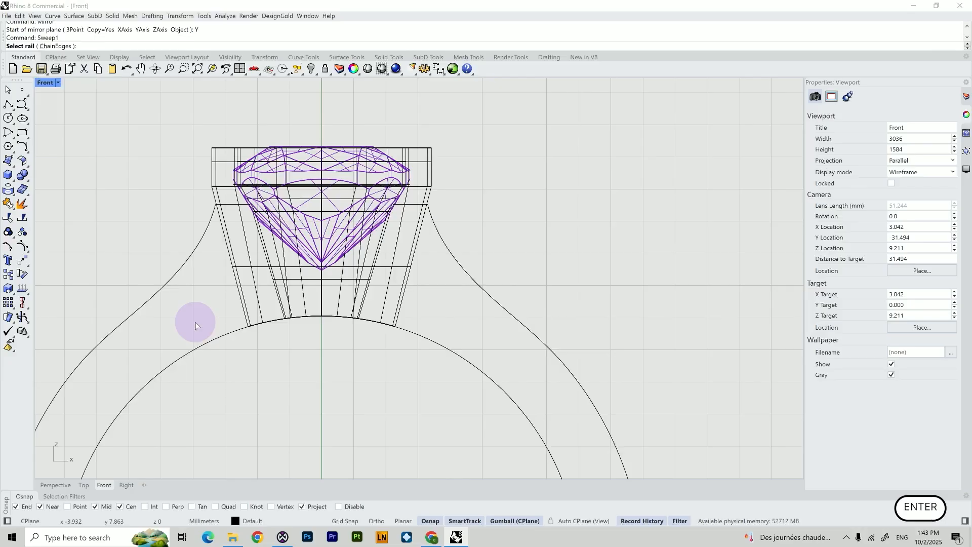
left_click(452, 258)
left_click(272, 320)
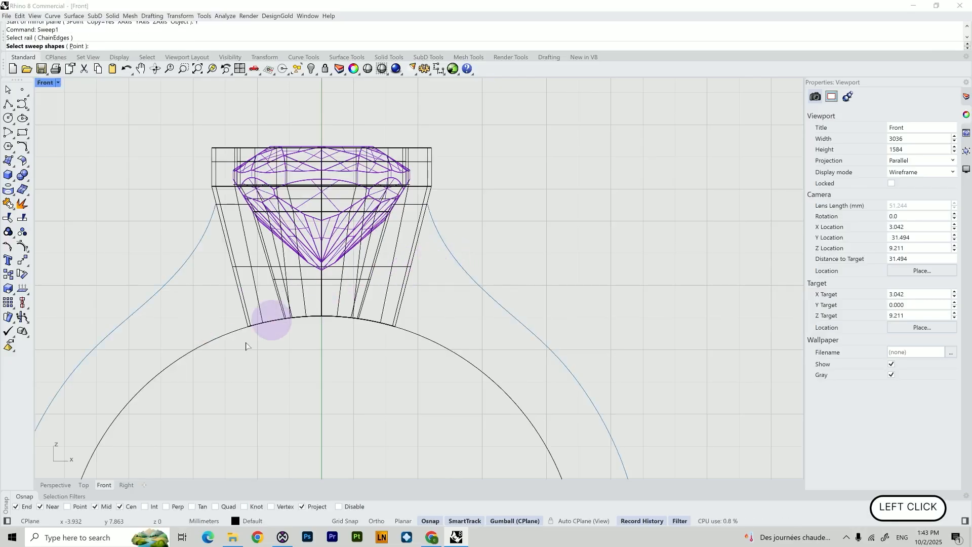
left_click(55, 485)
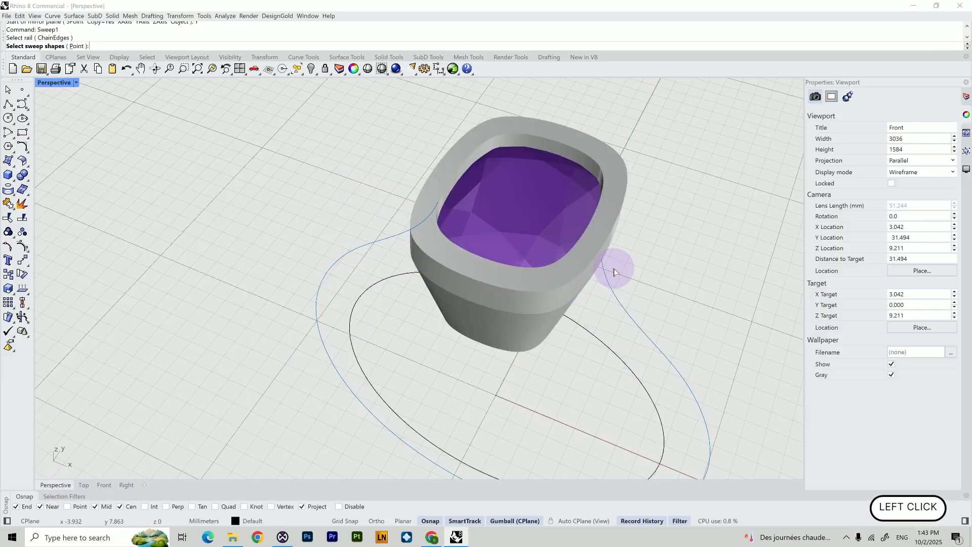
scroll(610, 259, "up", 5)
left_click(566, 236)
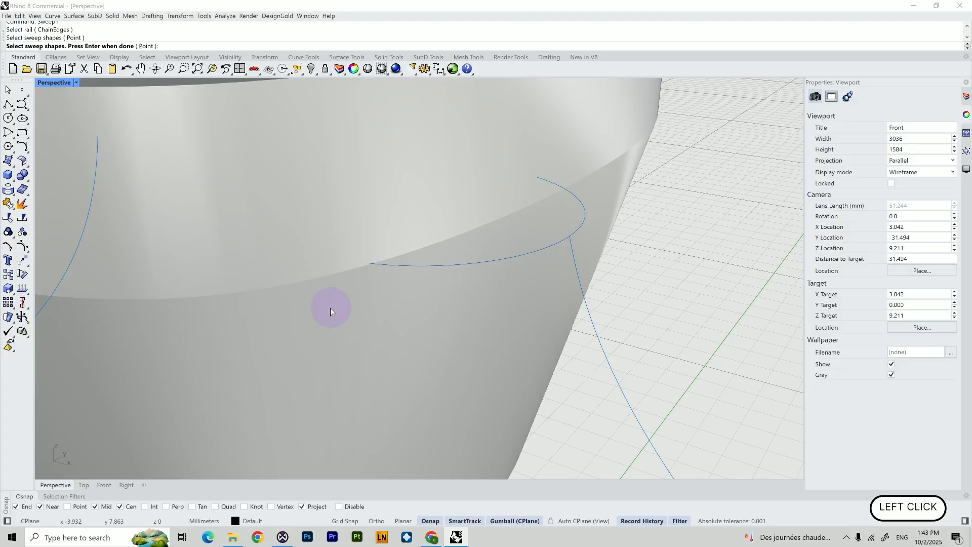
scroll(272, 304, "down", 5)
right_click_drag(272, 305, 291, 301)
scroll(259, 338, "up", 8)
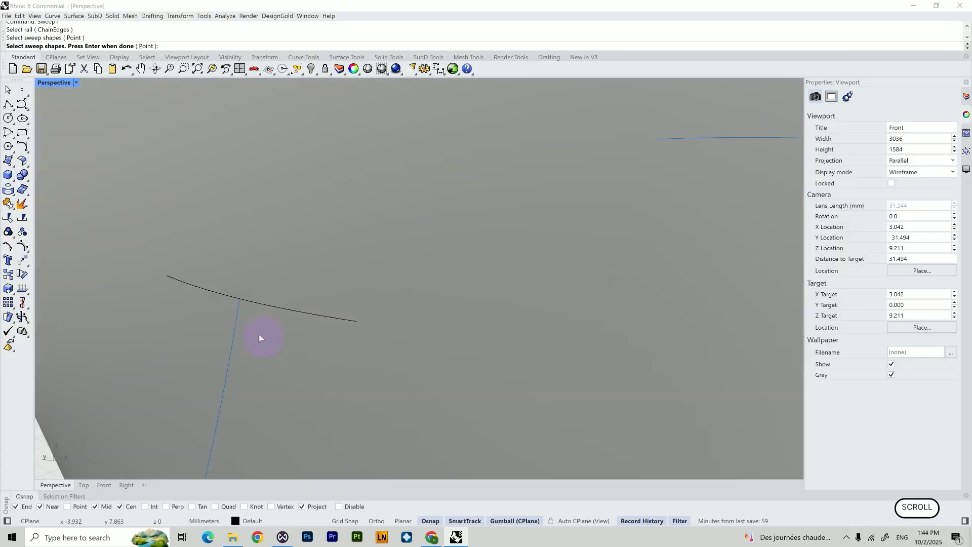
left_click(263, 306)
scroll(265, 316, "down", 10)
mouse_move(266, 315)
right_mouse_down()
mouse_move(317, 316)
mouse_move(282, 326)
right_mouse_up()
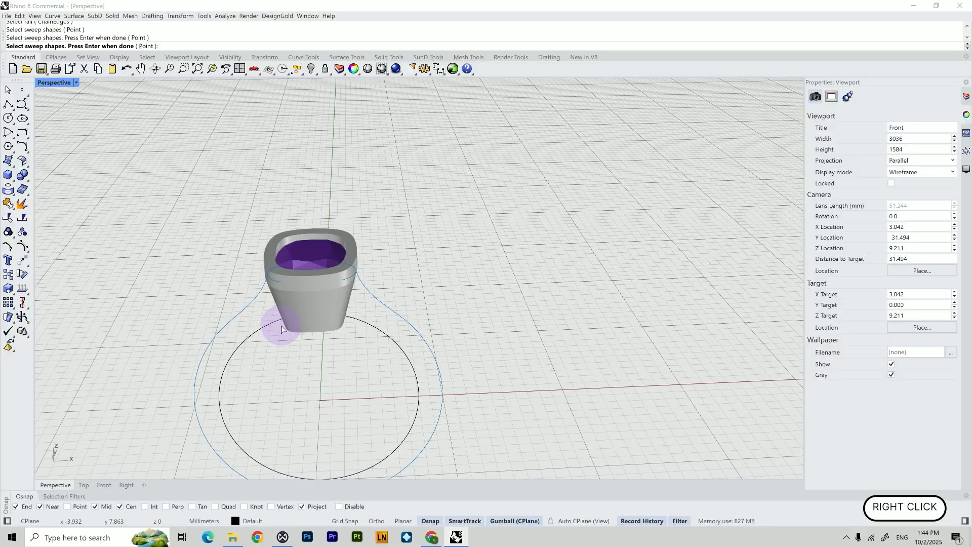
key("Return")
key("Return")
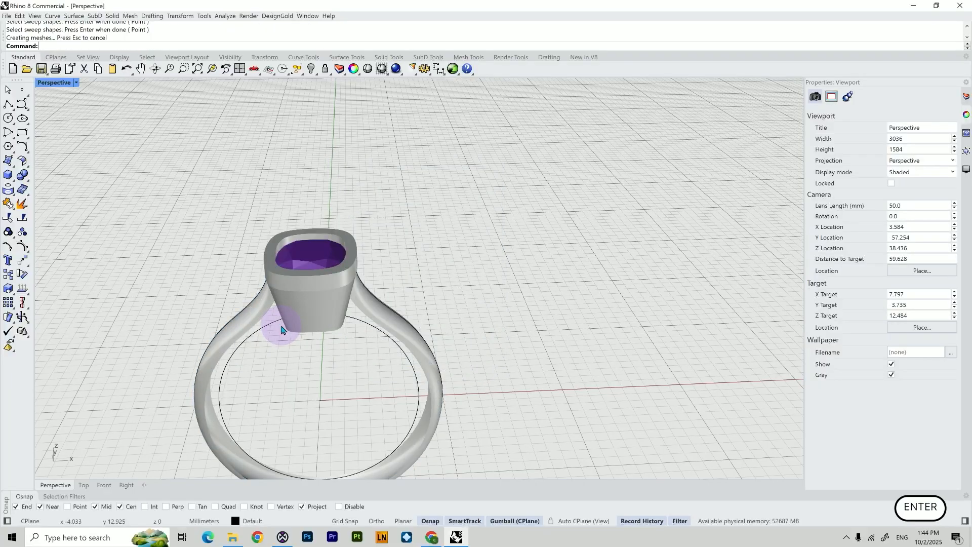
Hide the gemstone
right_click_drag(304, 276, 321, 253)
scroll(271, 282, "up", 8)
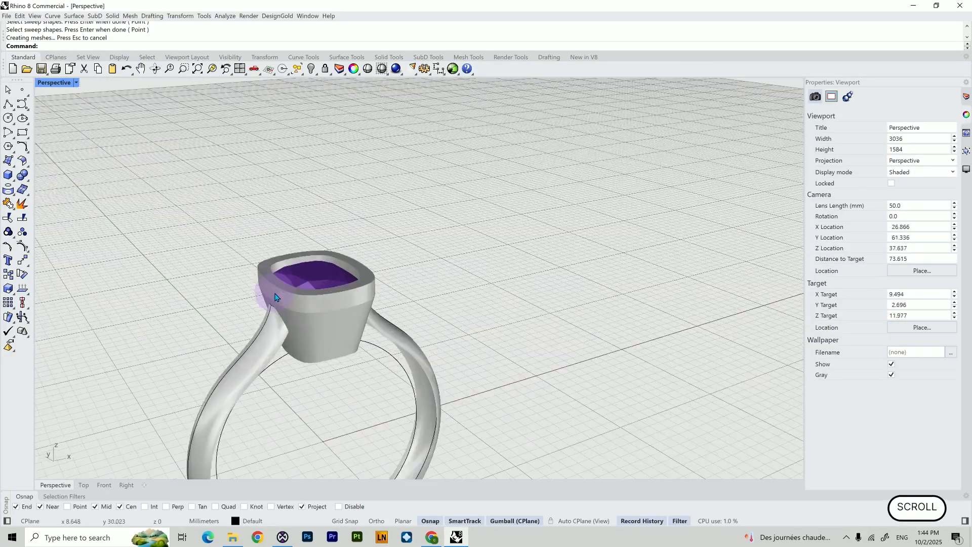
scroll(276, 299, "down", 3)
right_click_drag(277, 300, 305, 332)
left_click(409, 209)
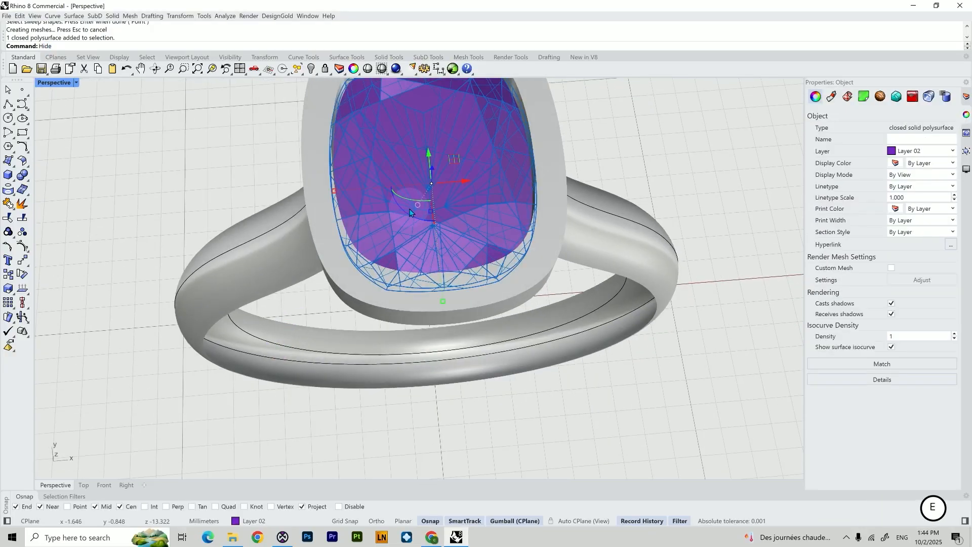
key("Return")
Loft a Normal-style surface between the two arcs across the setting
right_click_drag(314, 180, 294, 223)
scroll(218, 285, "up", 4)
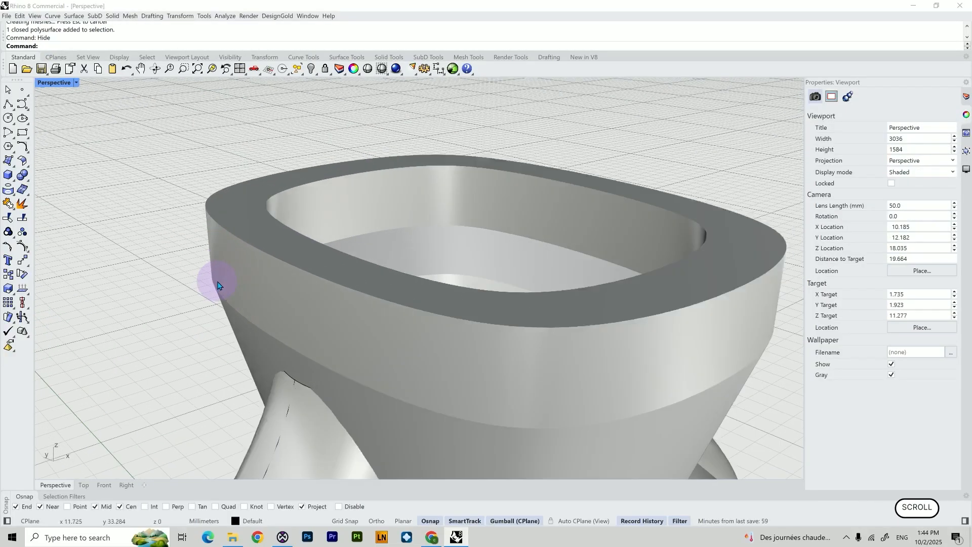
left_click(297, 386)
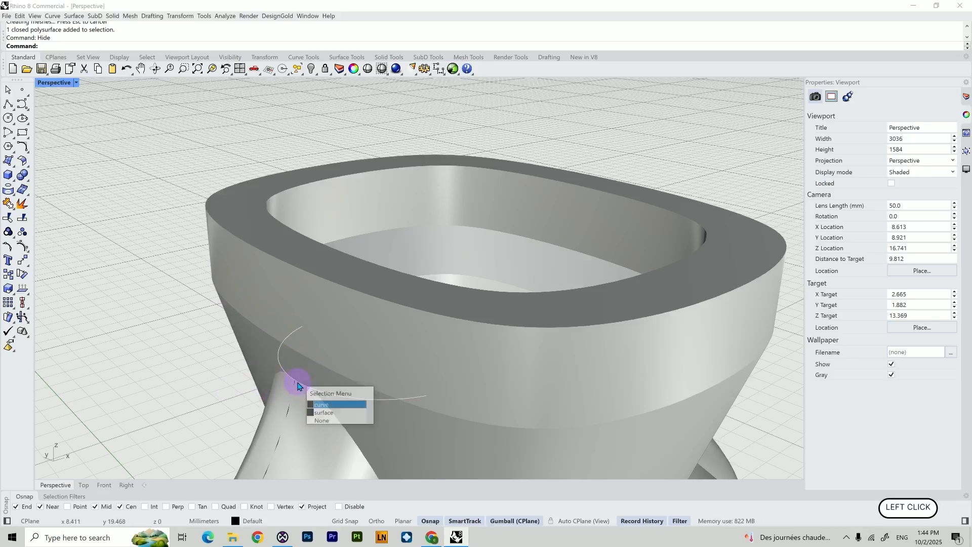
left_click(318, 404)
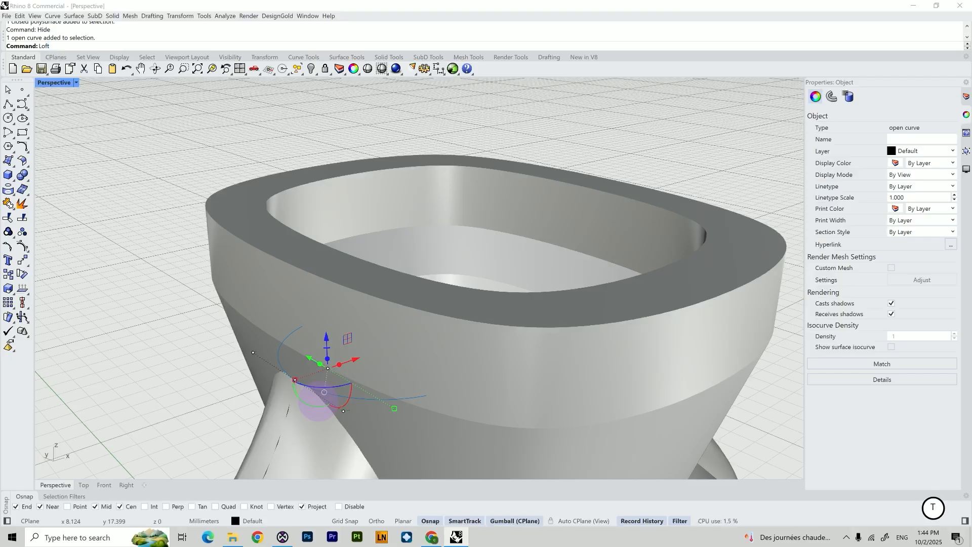
key("Return")
scroll(340, 357, "down", 5)
right_click_drag(386, 339, 137, 444)
left_click(427, 328)
left_click(443, 346)
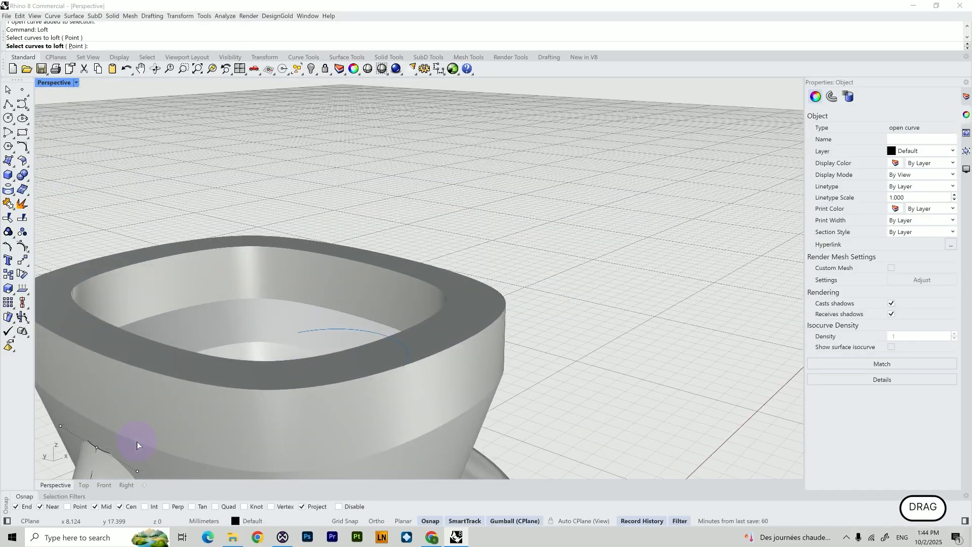
left_click(100, 450)
left_click(150, 470)
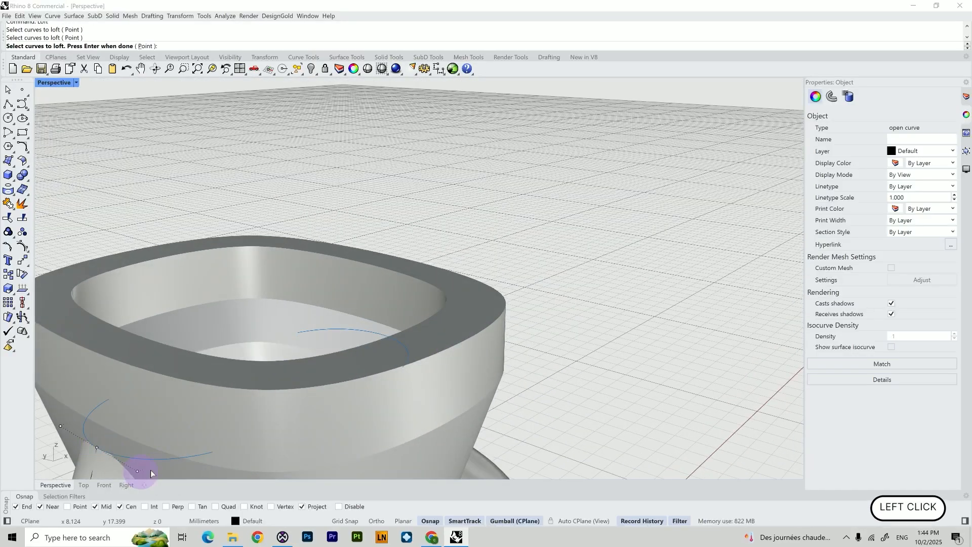
key("Return")
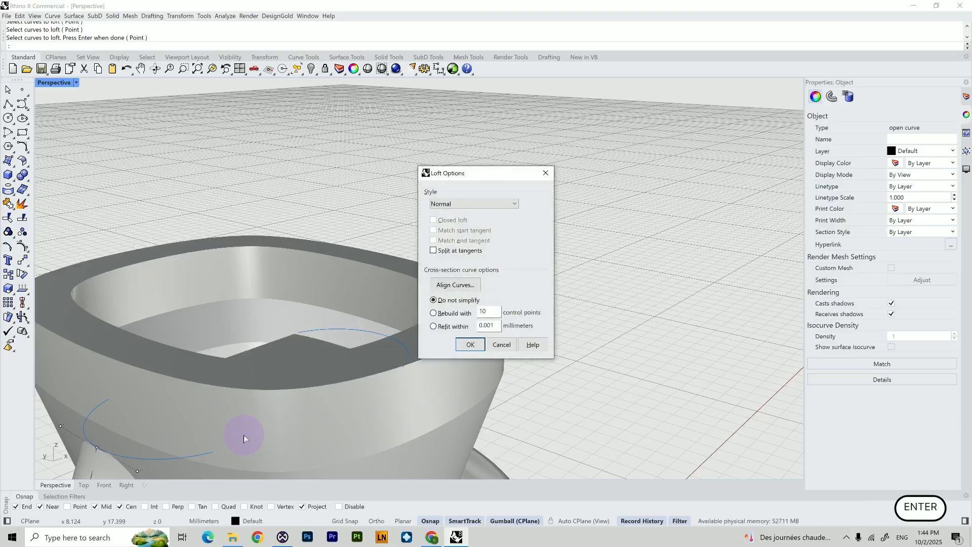
key("Return")
Join the lofted surface with the swept shank surface
scroll(245, 439, "down", 5)
right_click_drag(250, 434, 306, 397)
key("alt+Tab")
left_click(329, 279)
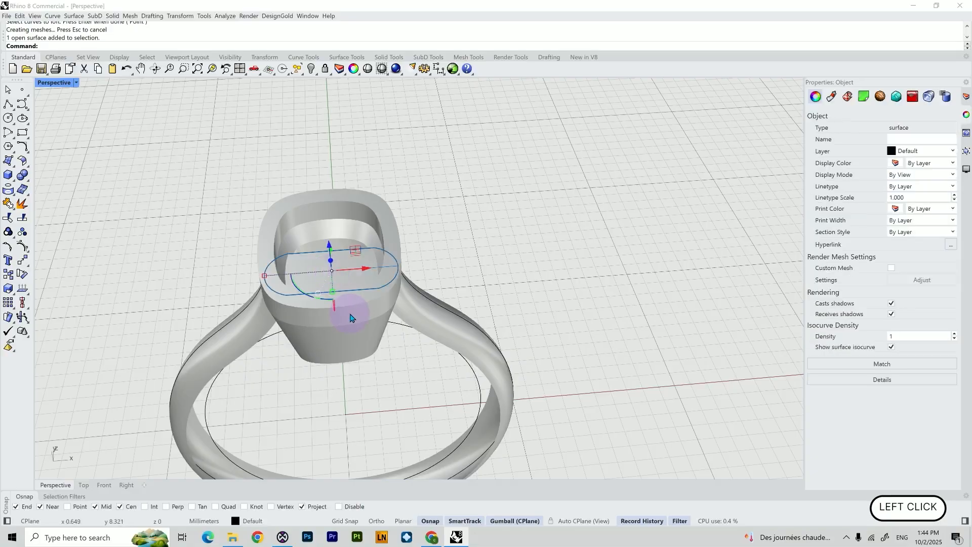
right_click_drag(350, 318, 406, 315)
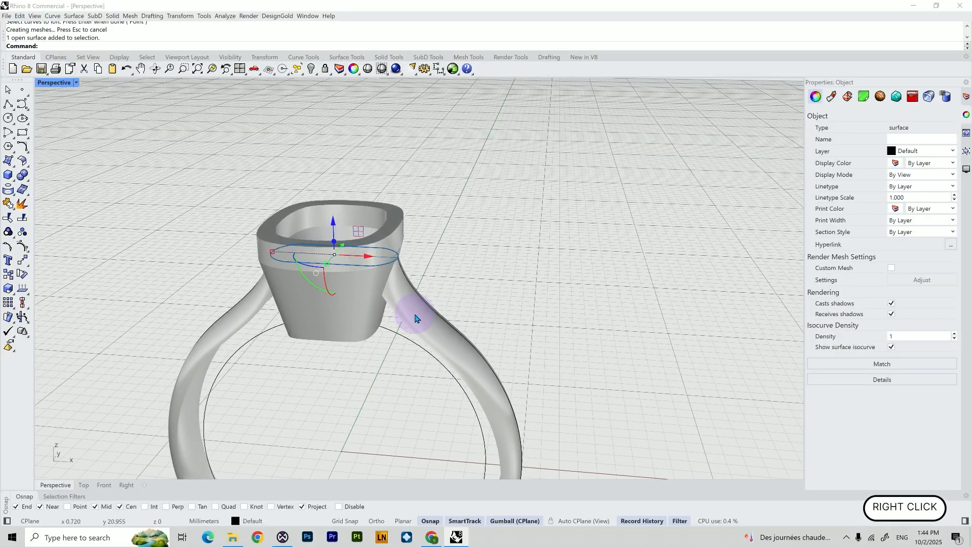
left_click(414, 317, "shift")
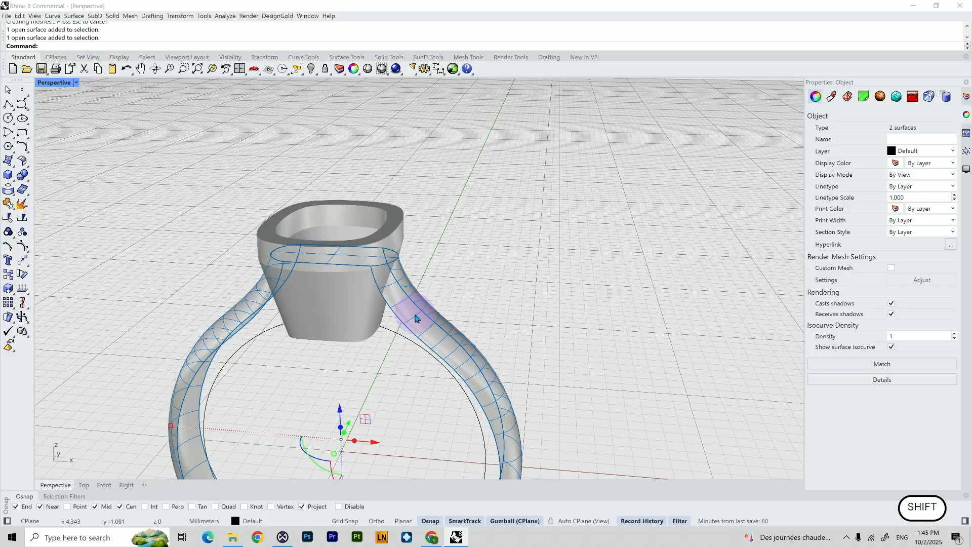
key("Return")
Cap the open ends of the joined shank polysurface to make it a closed solid
left_click(413, 324)
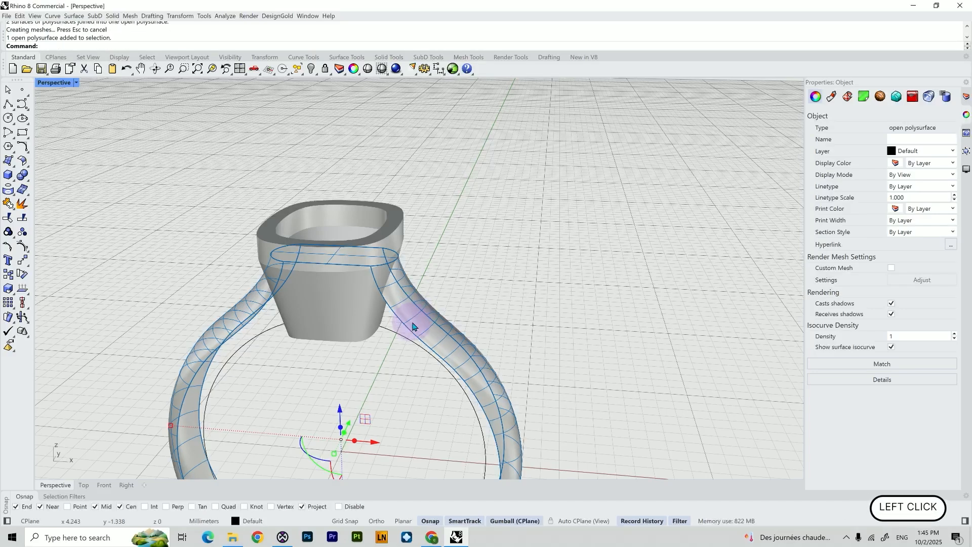
right_click_drag(413, 326, 370, 136)
right_click_drag(347, 184, 336, 251)
right_click(338, 253)
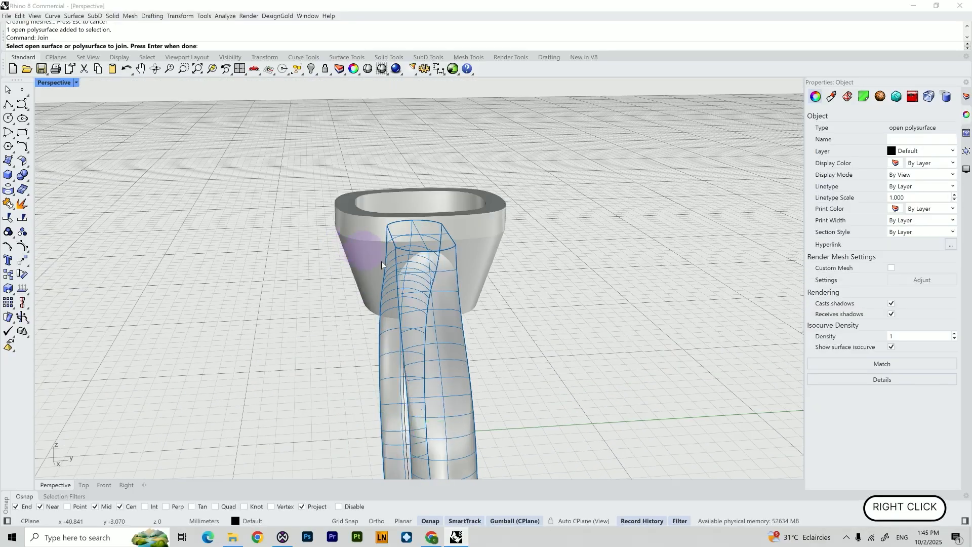
right_click(384, 364)
right_click_drag(332, 319, 369, 346)
scroll(389, 367, "down", 8)
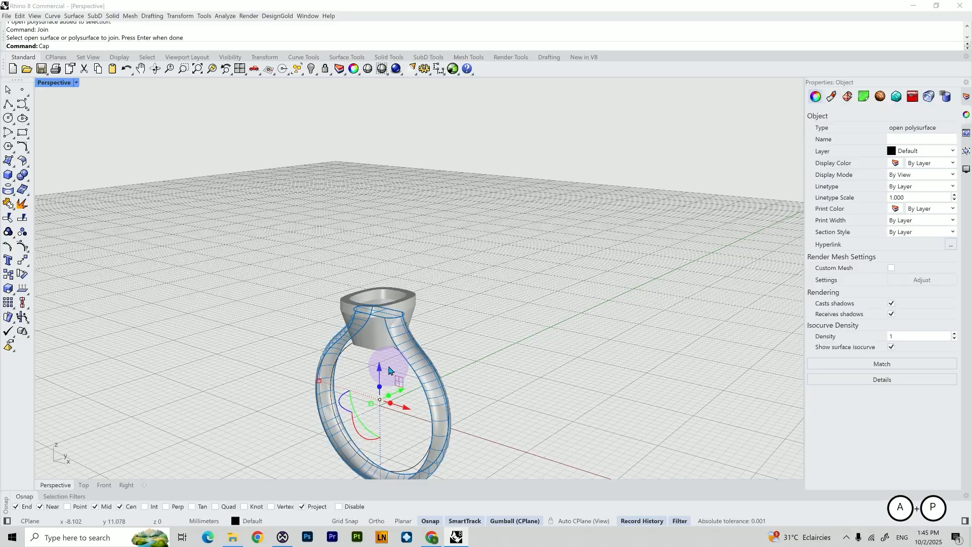
key("Return")
Set the Front view's display mode to Ghosted
right_click_drag(427, 412, 456, 349)
key("alt+Tab")
left_click(99, 487)
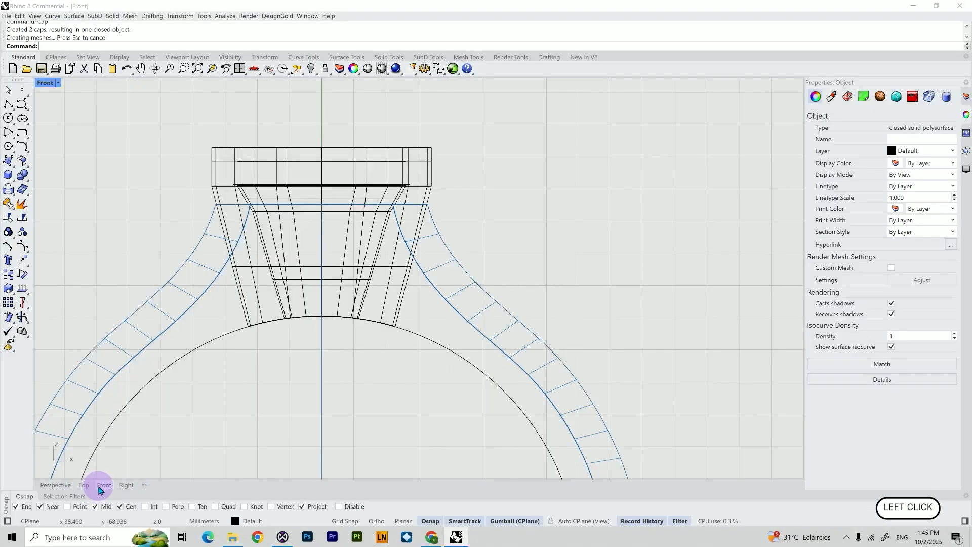
scroll(212, 428, "down", 4)
right_click_drag(213, 427, 275, 188, "shift")
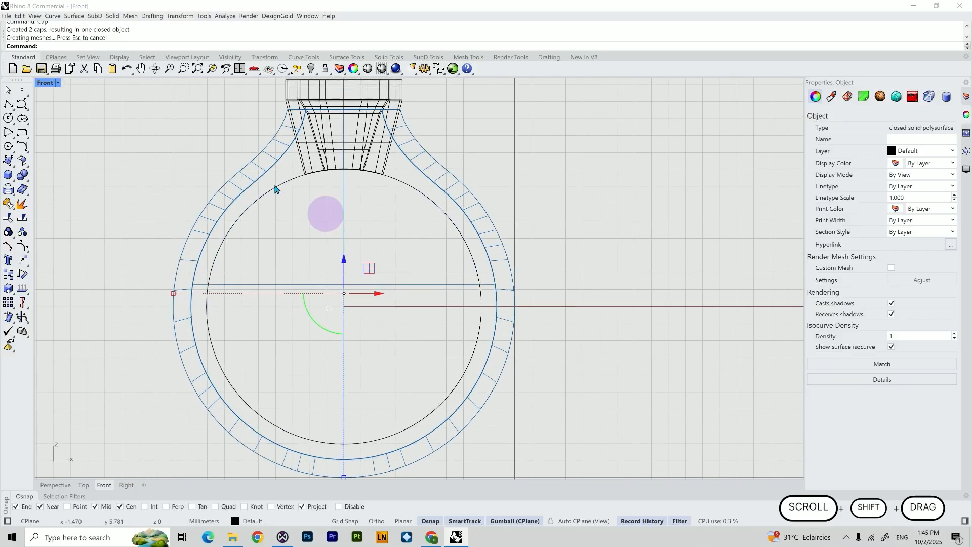
left_click(48, 82)
left_click(67, 124)
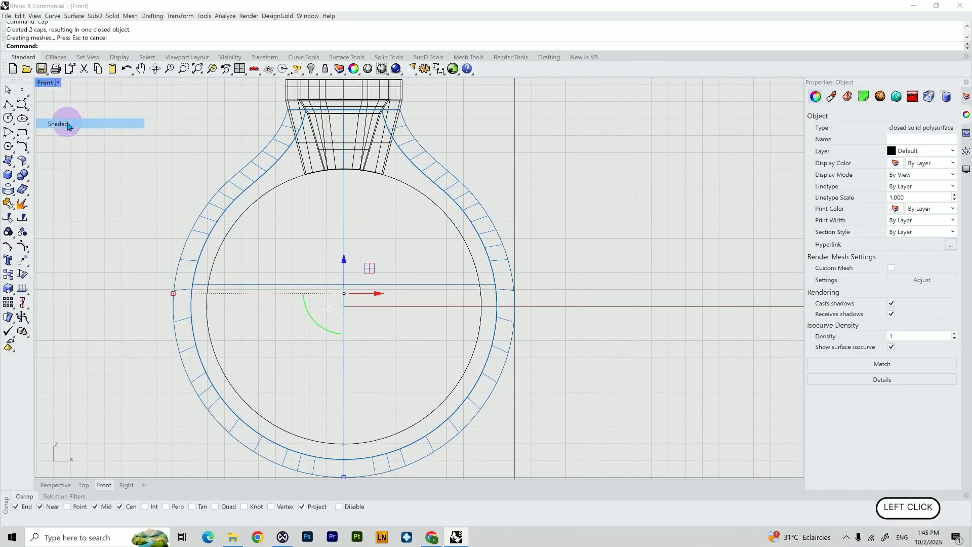
left_click(57, 84)
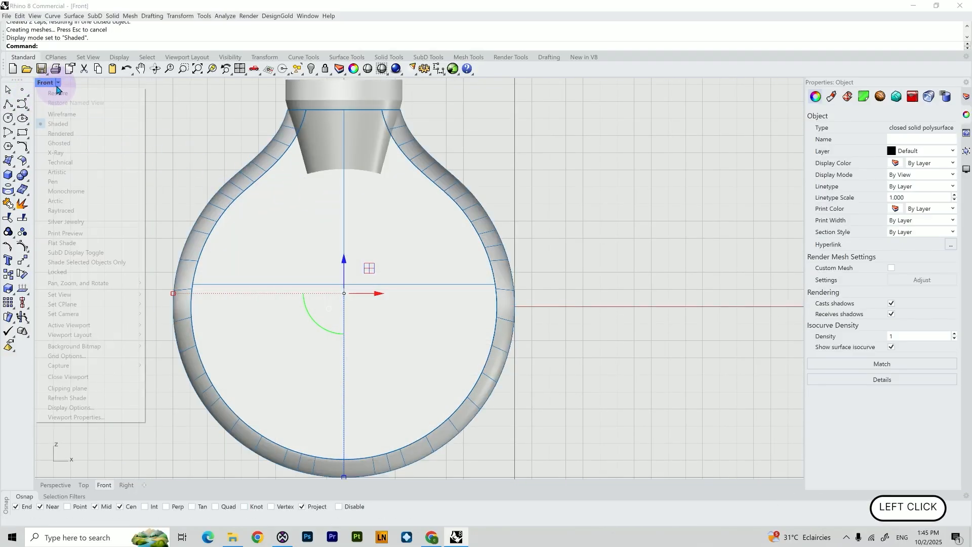
left_click(80, 144)
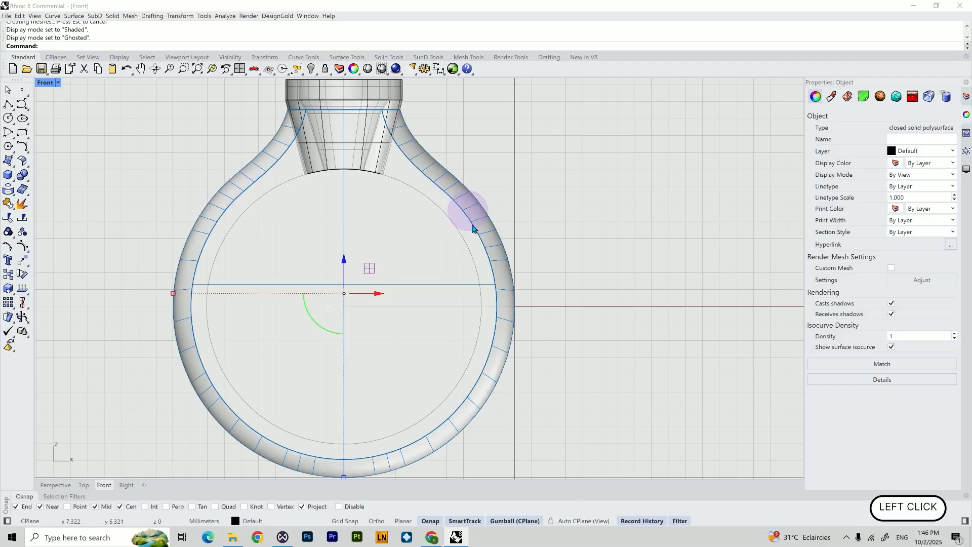
Wire-cut the shank solid with the finger-size circle through the whole object and delete the inner cut-off piece
left_click(556, 253)
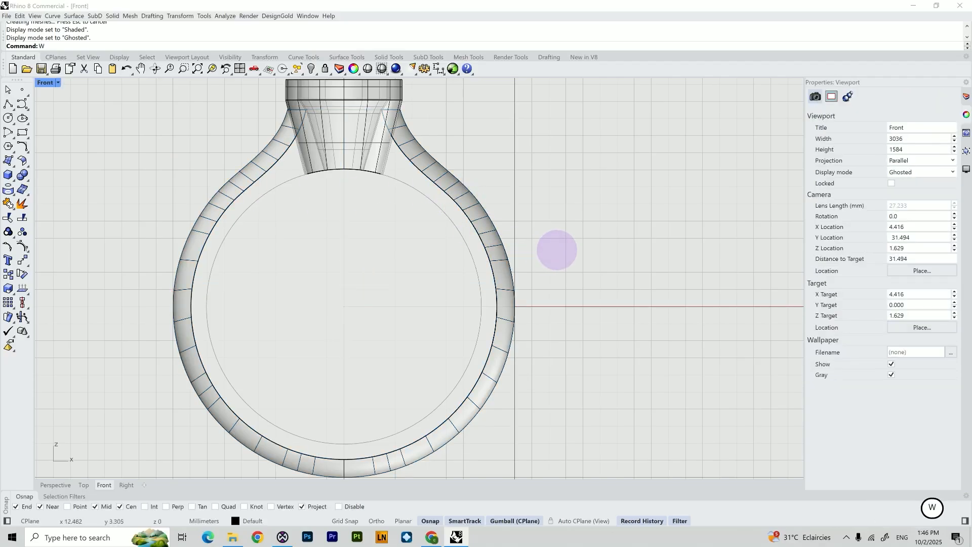
key("Return")
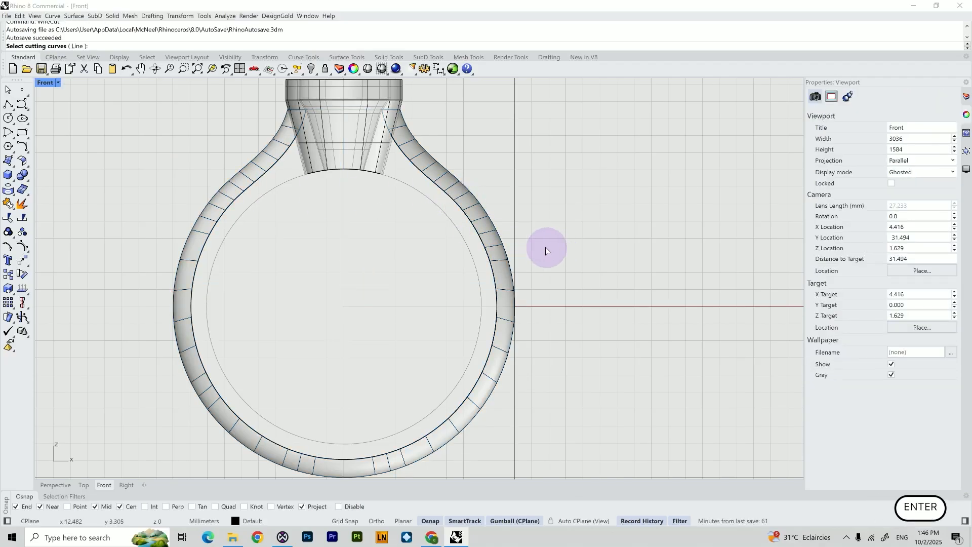
left_click(447, 218)
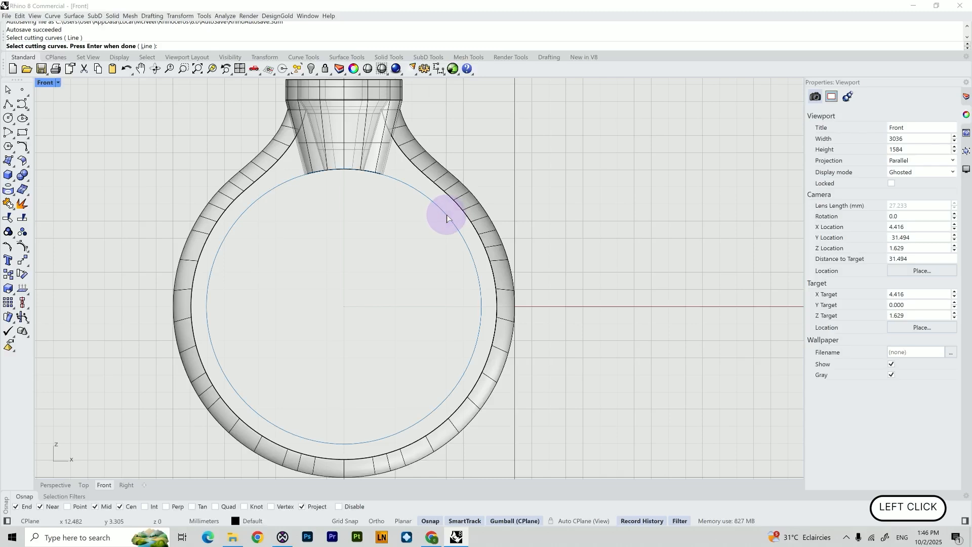
key("Return")
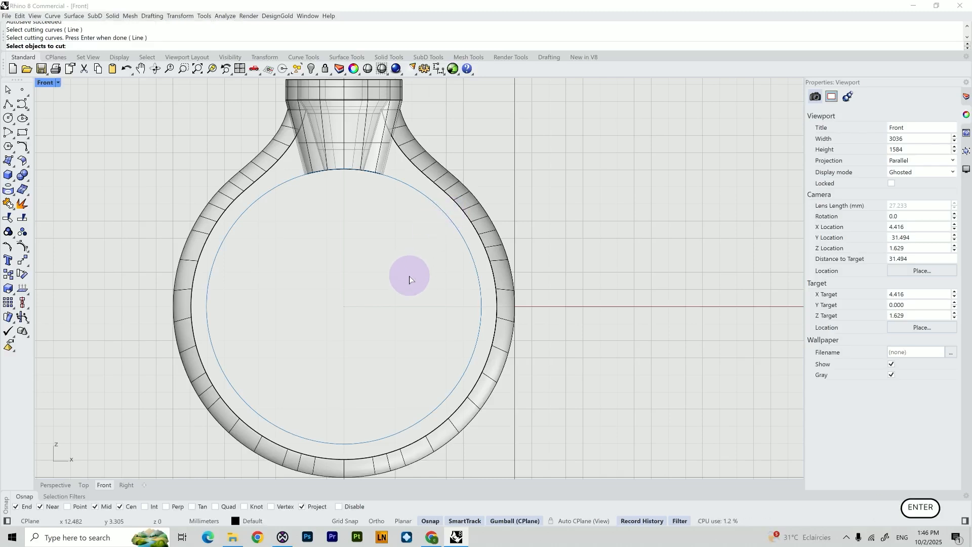
left_click(409, 277)
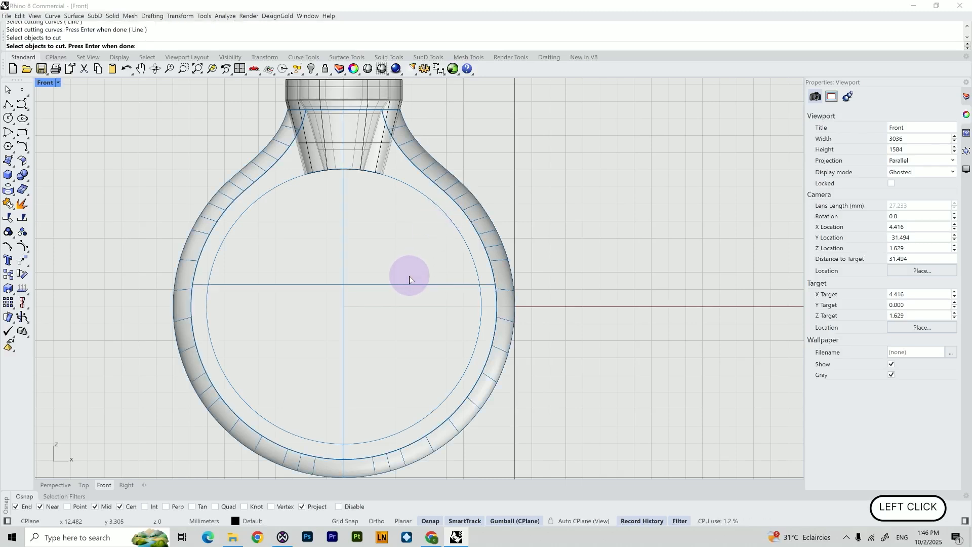
key("Return")
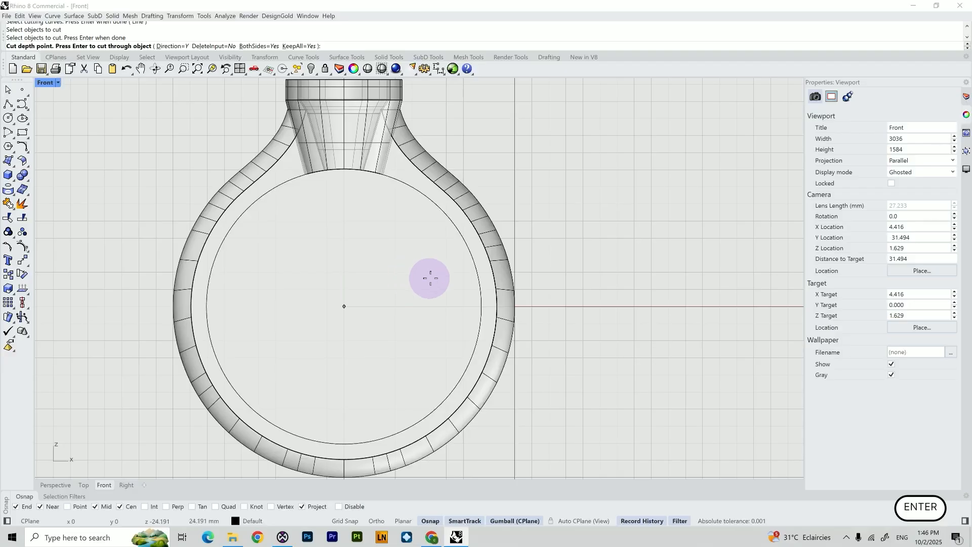
key("Return")
left_click(399, 290)
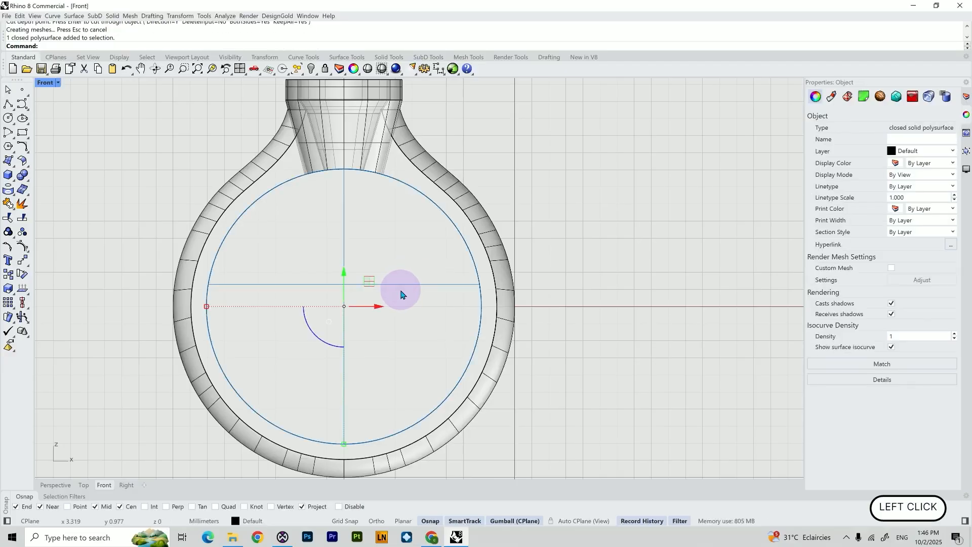
key("Delete")
Examine the cut ring in the Perspective and Right views
scroll(324, 293, "down", 6)
right_click_drag(333, 286, 323, 296)
left_click(54, 485)
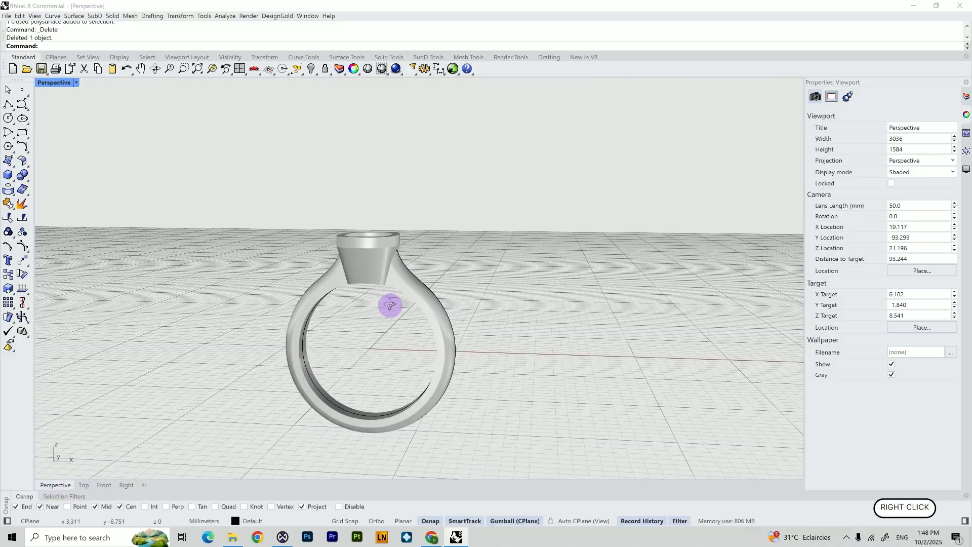
right_click_drag(390, 304, 408, 288)
scroll(384, 335, "up", 3)
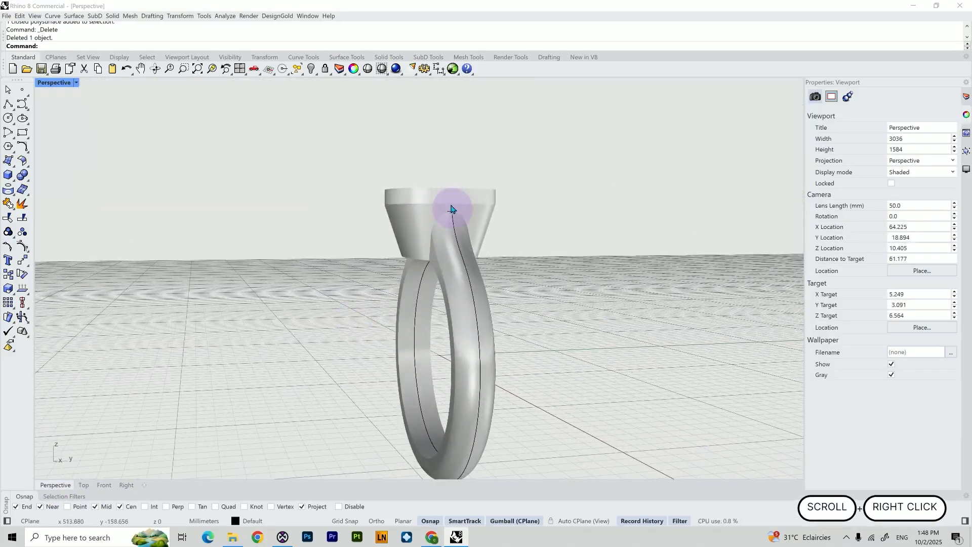
left_click(127, 485)
scroll(248, 433, "down", 5)
right_click_drag(260, 423, 375, 197, "shift")
scroll(376, 304, "up", 3)
right_click_drag(404, 383, 407, 347, "shift")
scroll(407, 347, "down", 3)
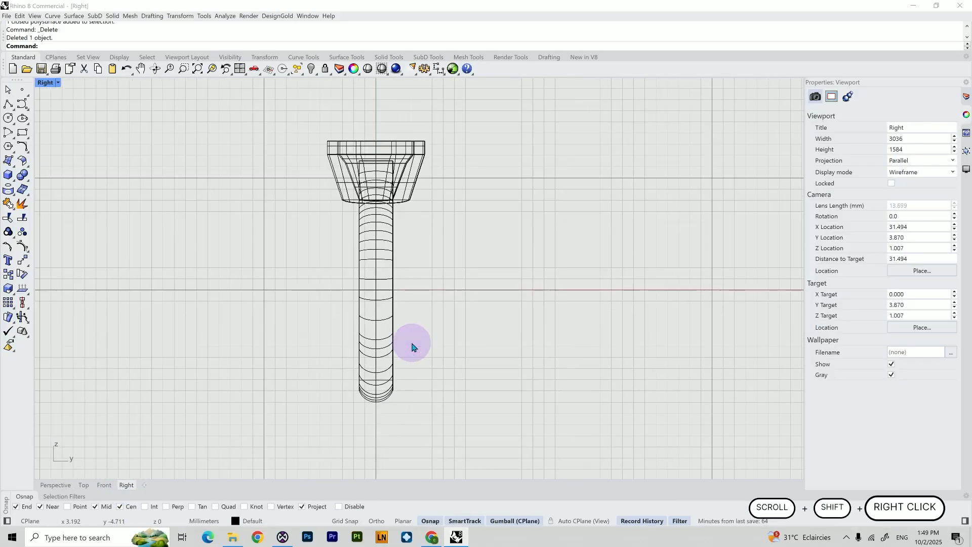
Draw a 2.95 mm both-sides line at the bottom of the ring, then undo it
type("l")
key("Return")
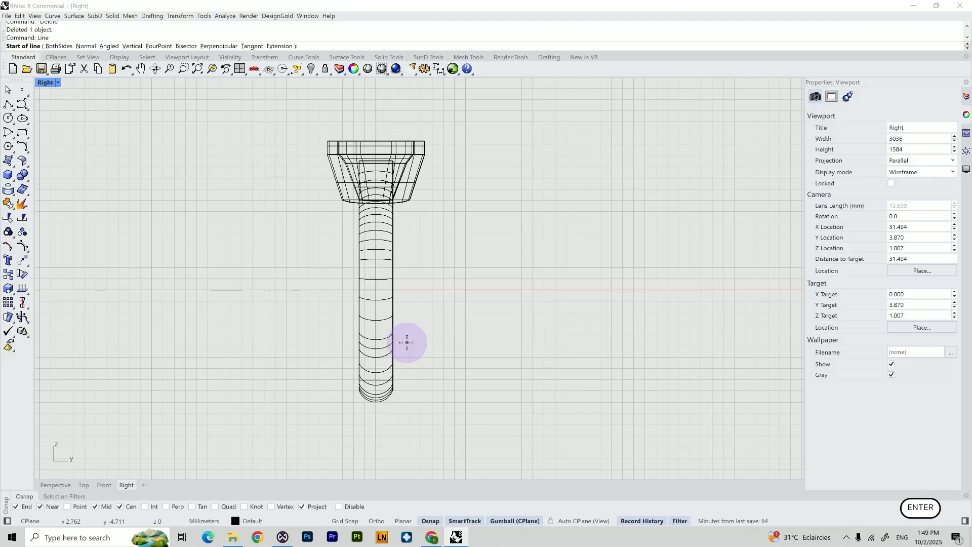
left_click(60, 46)
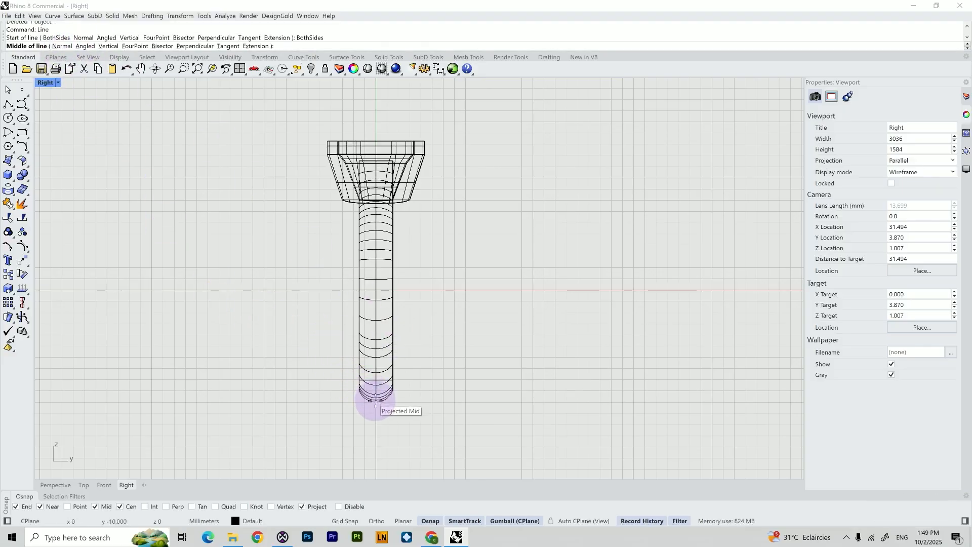
scroll(376, 405, "up", 5)
left_click(376, 404)
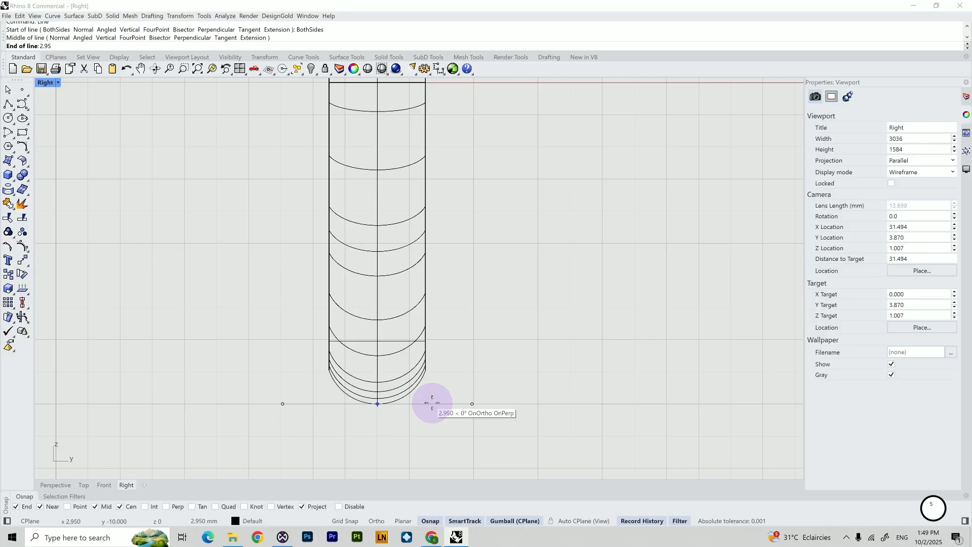
key("Return")
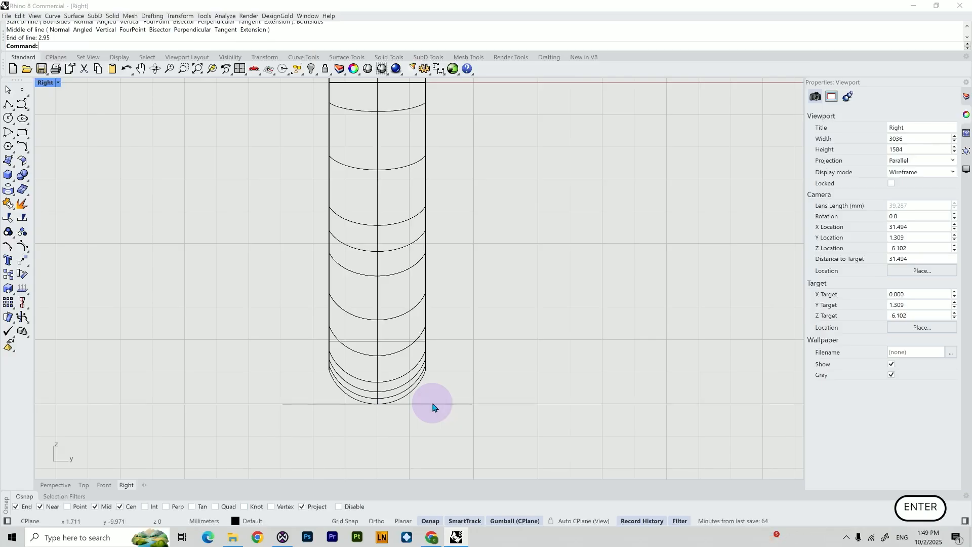
left_click(433, 405)
key("ctrl+z")
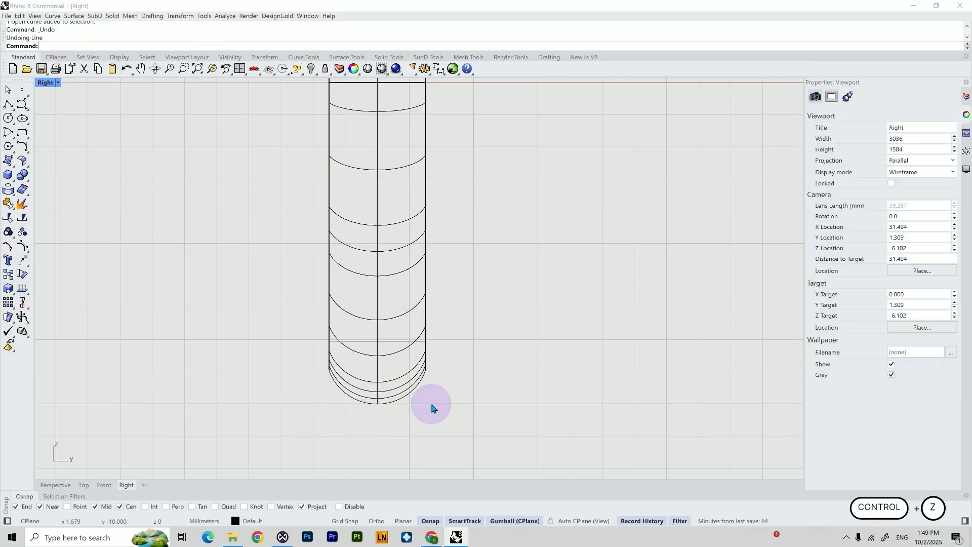
Draw a horizontal both-sides line centred at the ring's bottom, extending 2.95/2 to each side
right_click(398, 408)
left_click(59, 46)
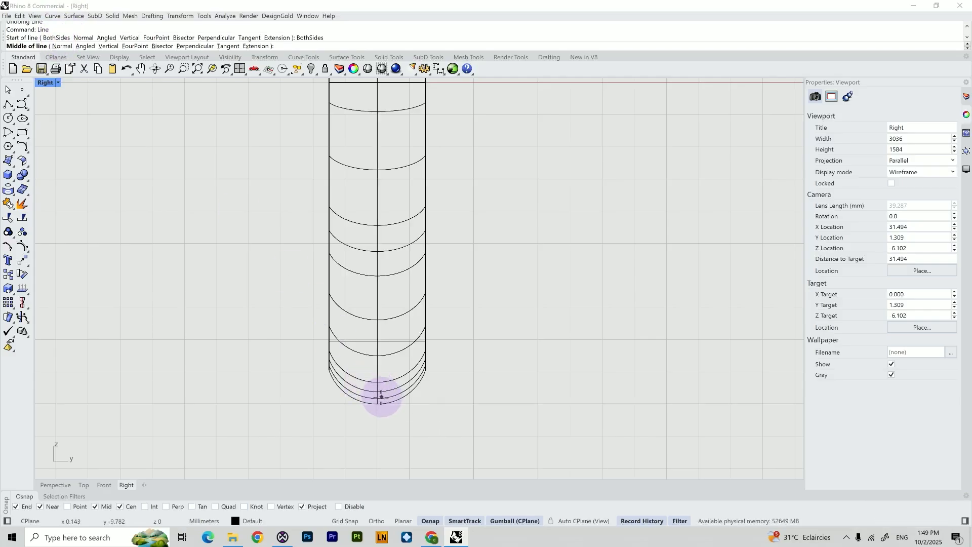
left_click(377, 404)
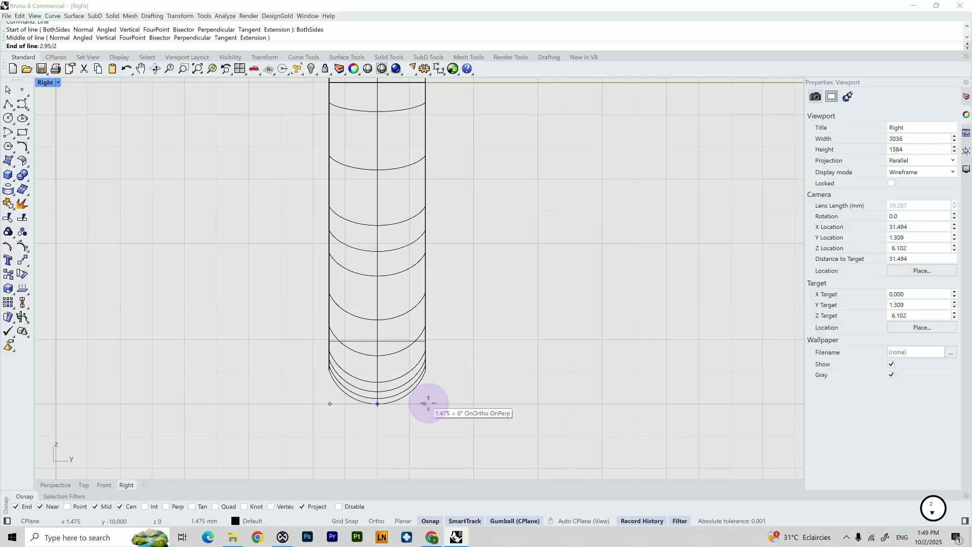
type("2.95/2")
key("Return")
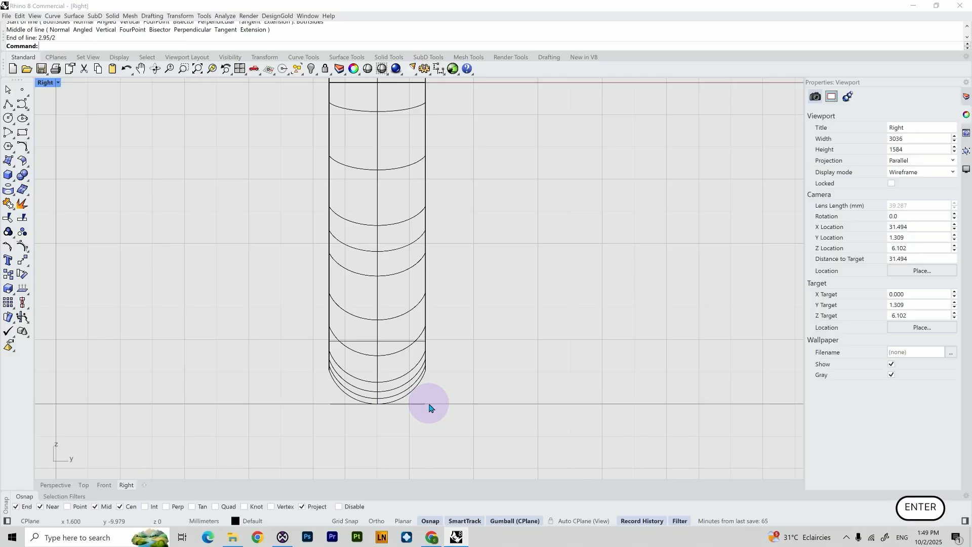
Draw a vertical line upward from the bottom line's end along the shank's side
type("Line")
key("Return")
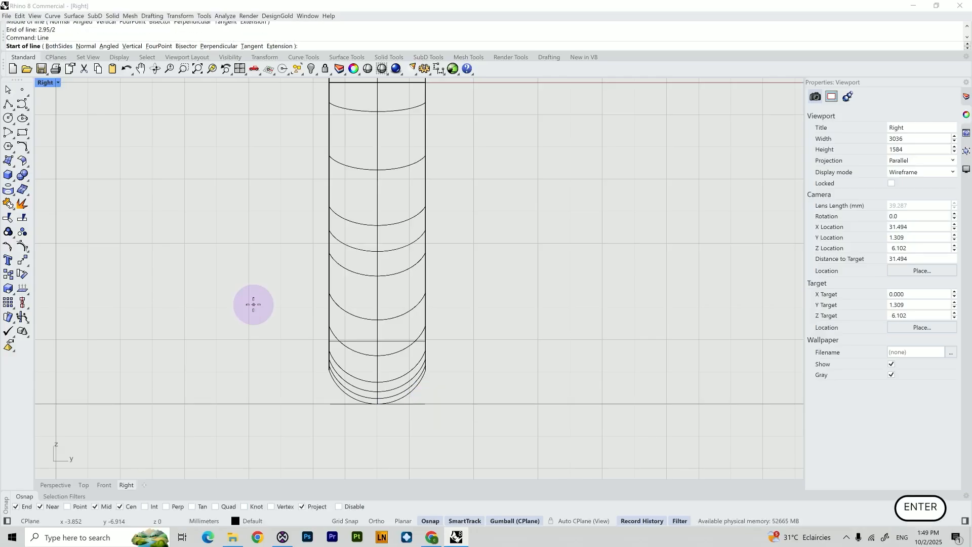
left_click(425, 403)
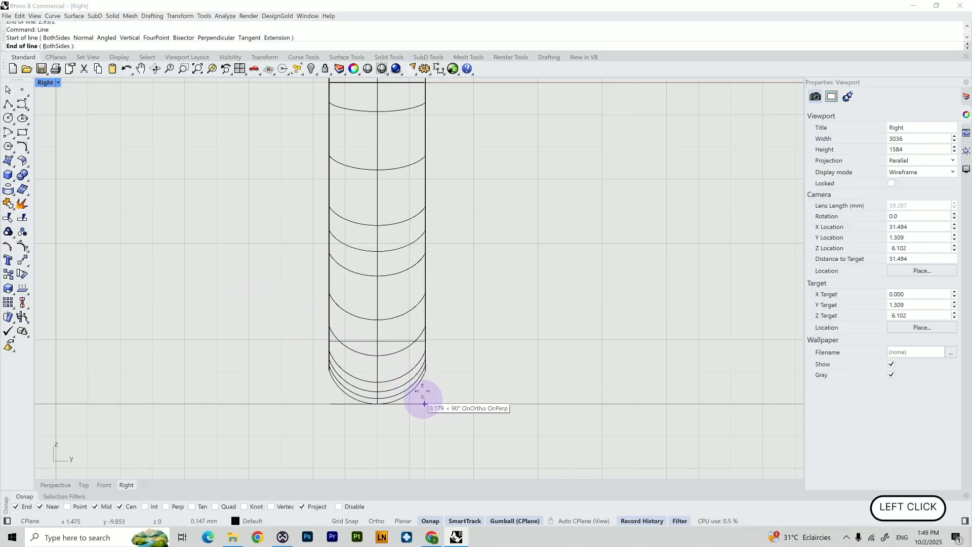
right_click_drag(425, 262, 421, 411)
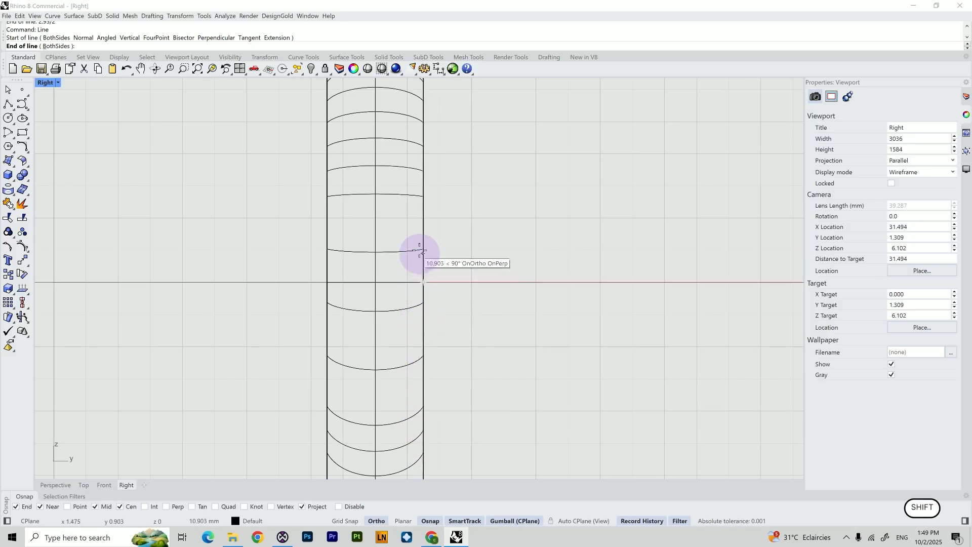
left_click(436, 241, "shift")
right_click(436, 241)
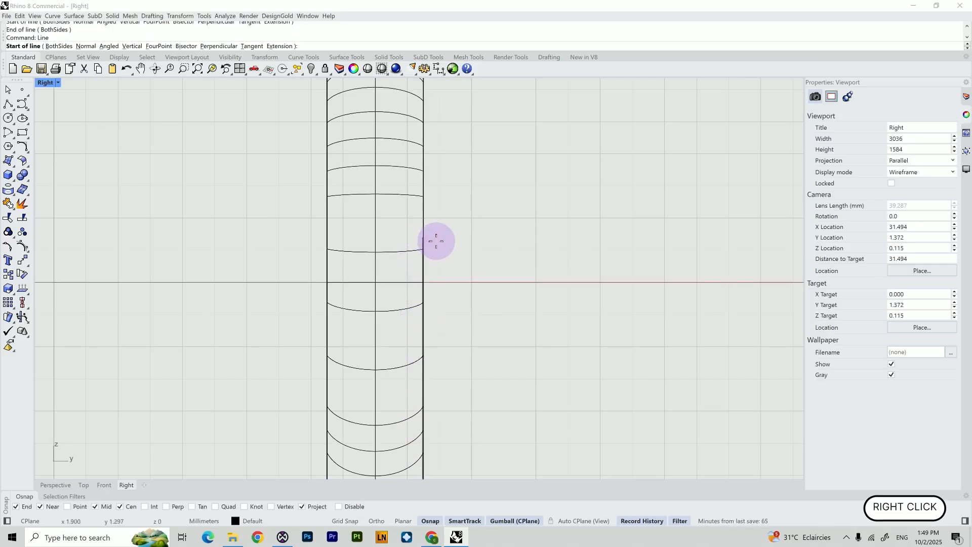
key("Escape")
With Grid Snap on, draw a control-point curve from the vertical line's top up to the centre line above the setting
scroll(436, 245, "up", 3)
right_click_drag(440, 214, 456, 289)
scroll(458, 273, "up", 4)
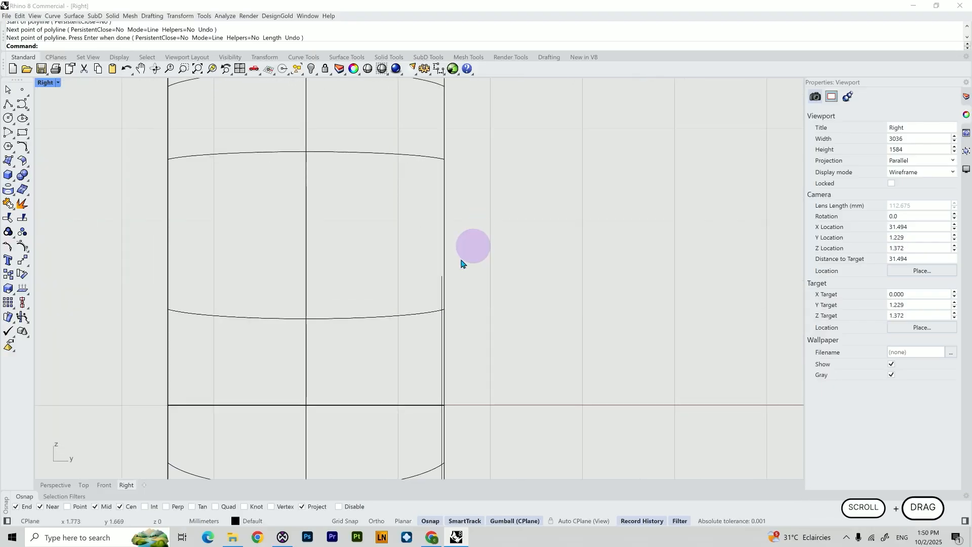
left_click(21, 104)
left_click(441, 276)
scroll(441, 276, "down", 12)
right_click_drag(433, 218, 434, 303)
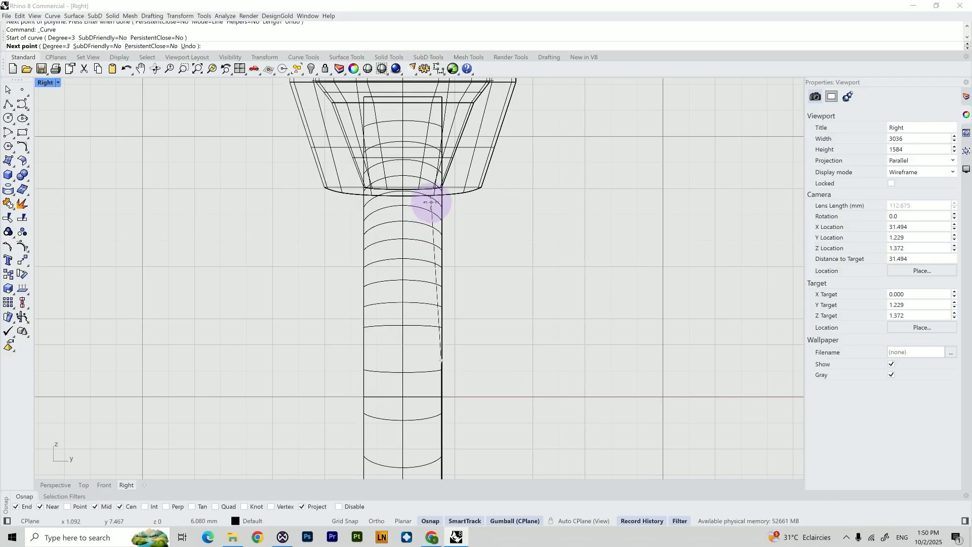
left_click(431, 202)
right_click_drag(423, 145, 435, 256)
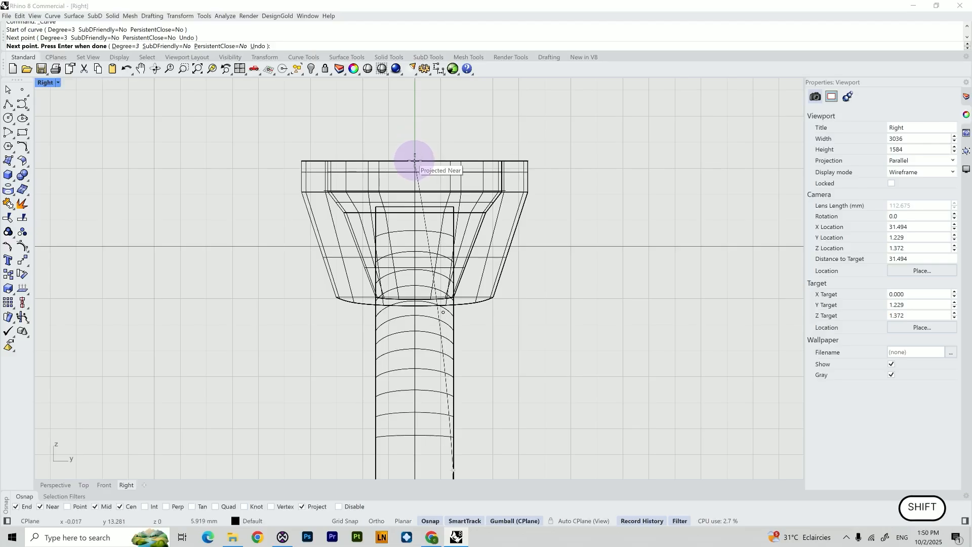
scroll(414, 161, "up", 3)
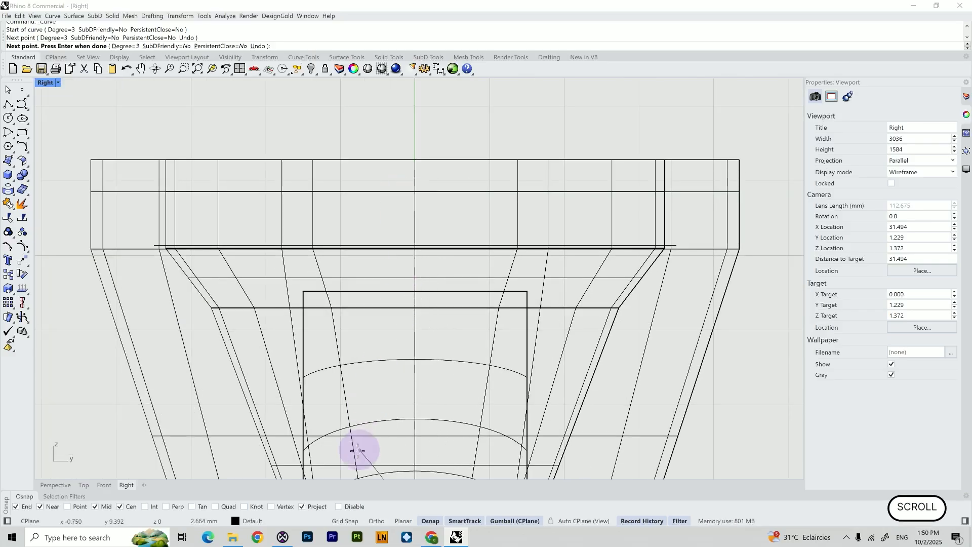
left_click(344, 521)
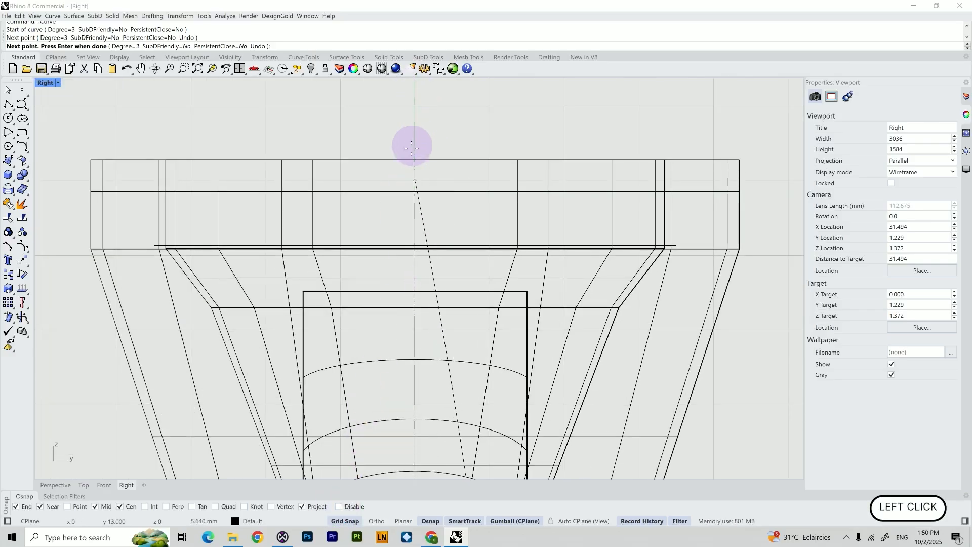
left_click(415, 110)
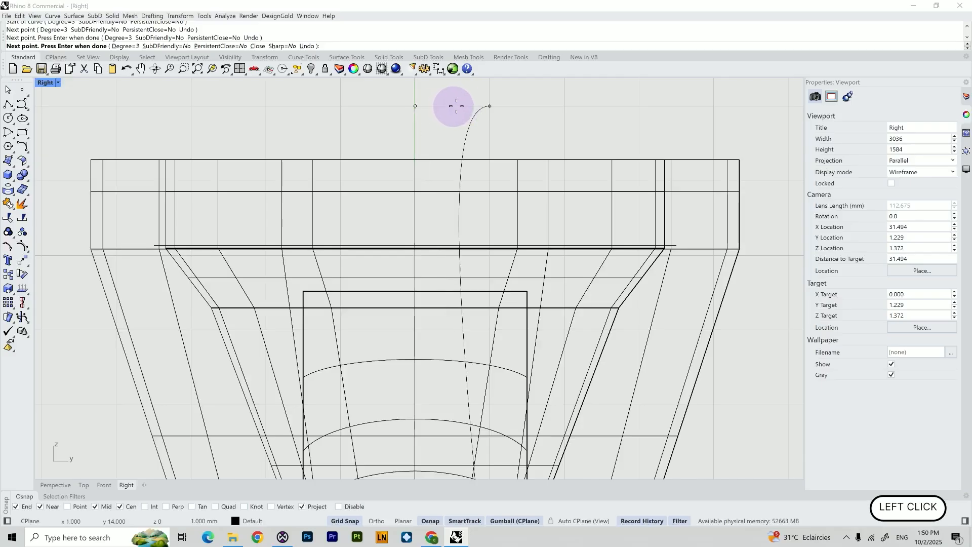
right_click(460, 104)
Join the new curve with the vertical line into one open curve
scroll(445, 140, "down", 2)
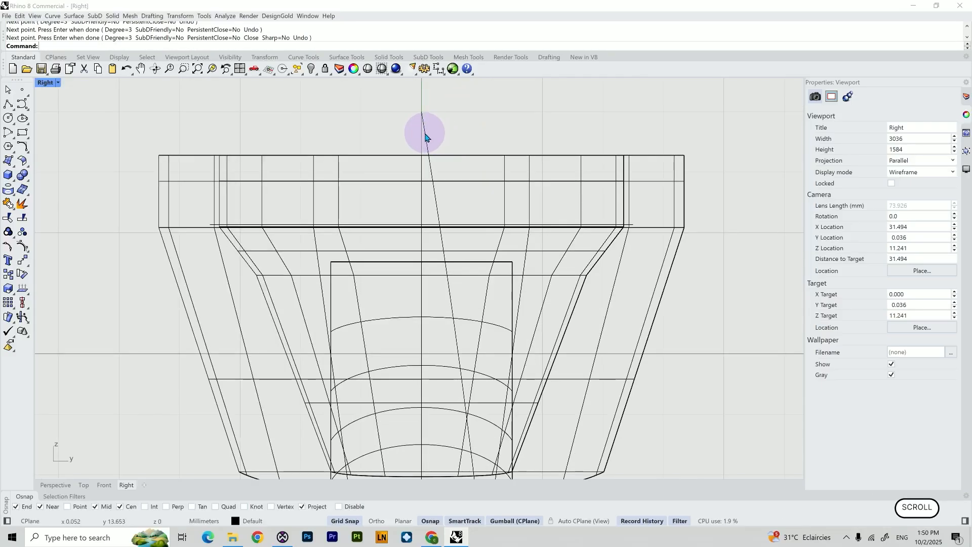
left_click(425, 137)
scroll(434, 157, "down", 3)
scroll(439, 155, "down", 1)
scroll(483, 401, "up", 2)
scroll(474, 400, "up", 2)
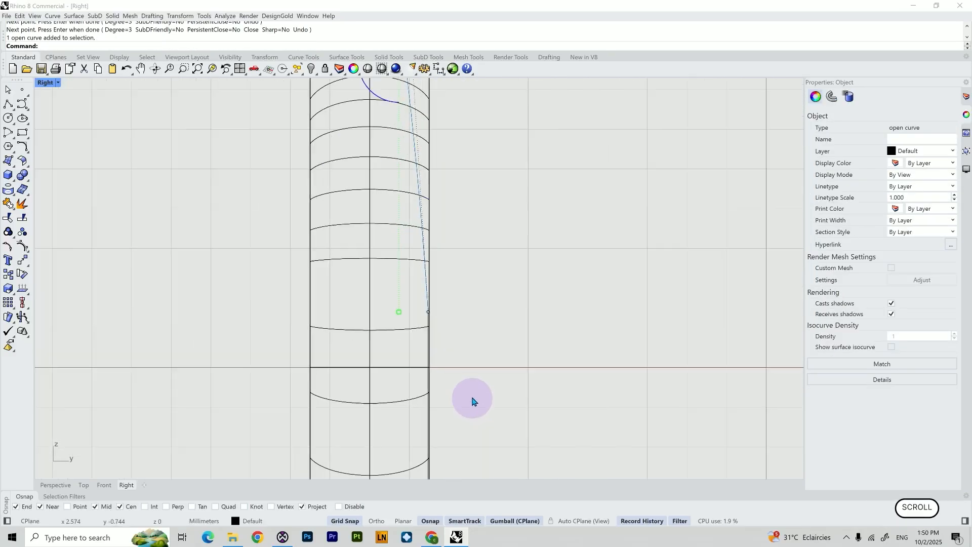
scroll(473, 400, "up", 3)
left_click(402, 328, "shift")
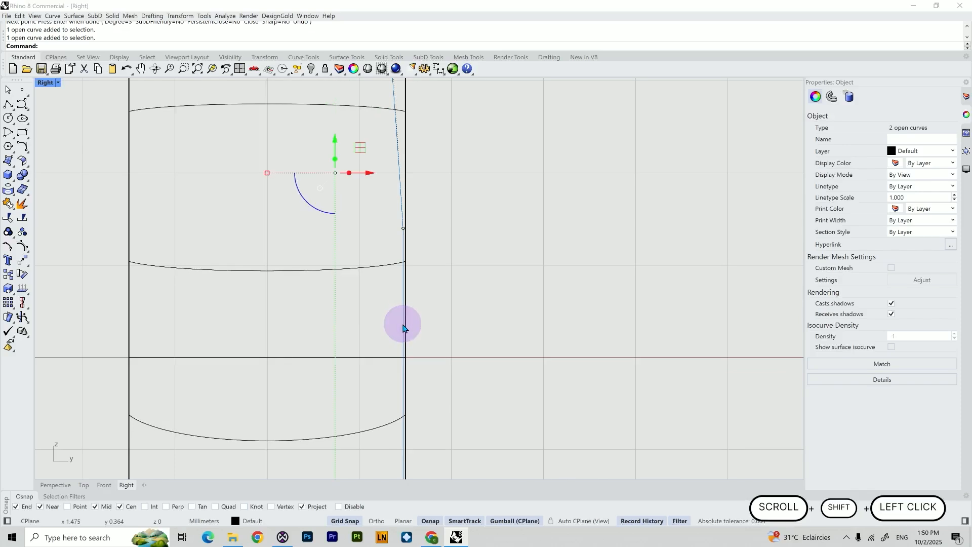
scroll(425, 372, "down", 3)
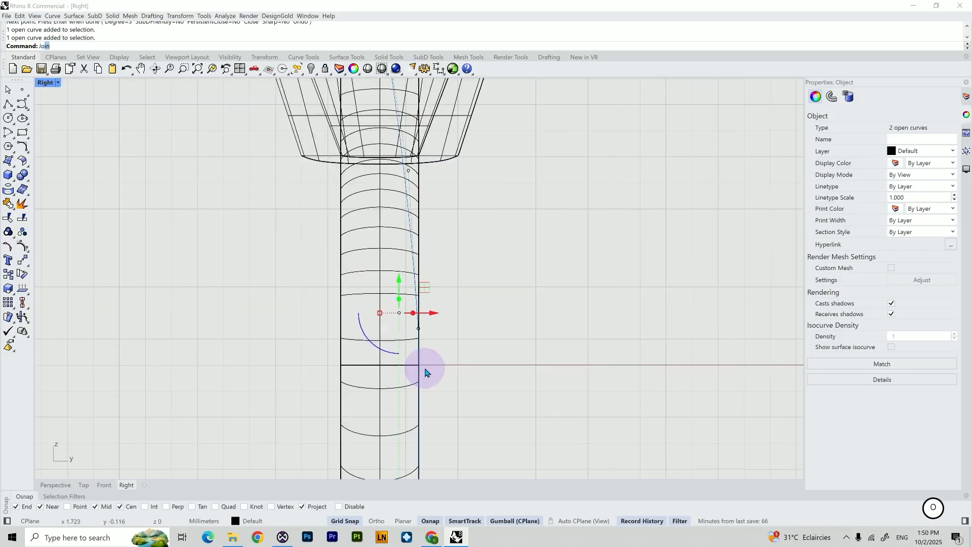
key("Return")
Mirror the joined side curve across the Y axis
scroll(429, 344, "up", 4)
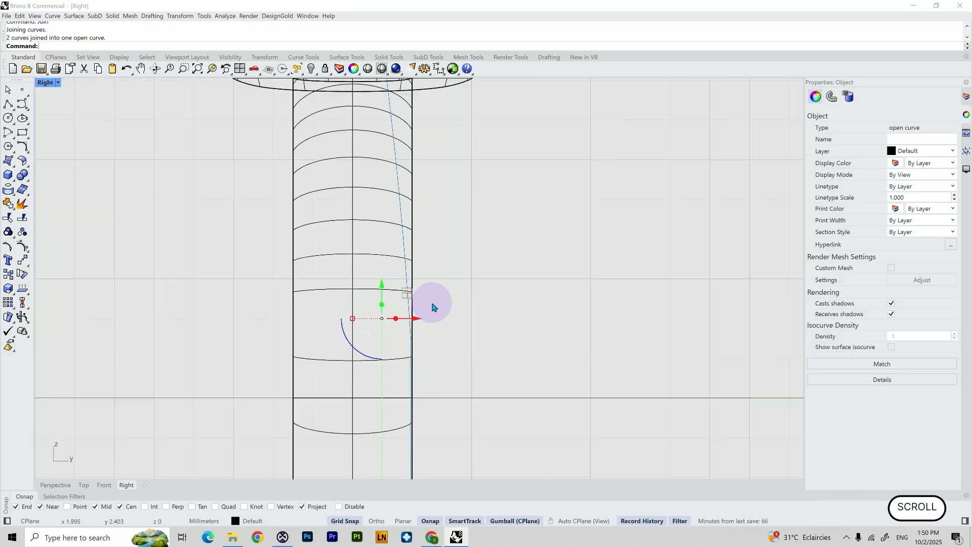
left_click(397, 237)
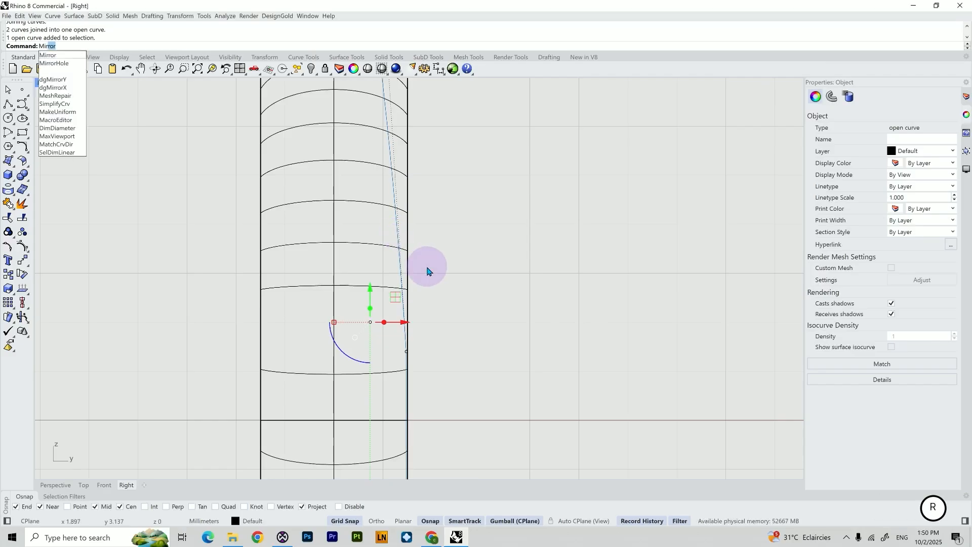
key("Return")
scroll(427, 266, "down", 3)
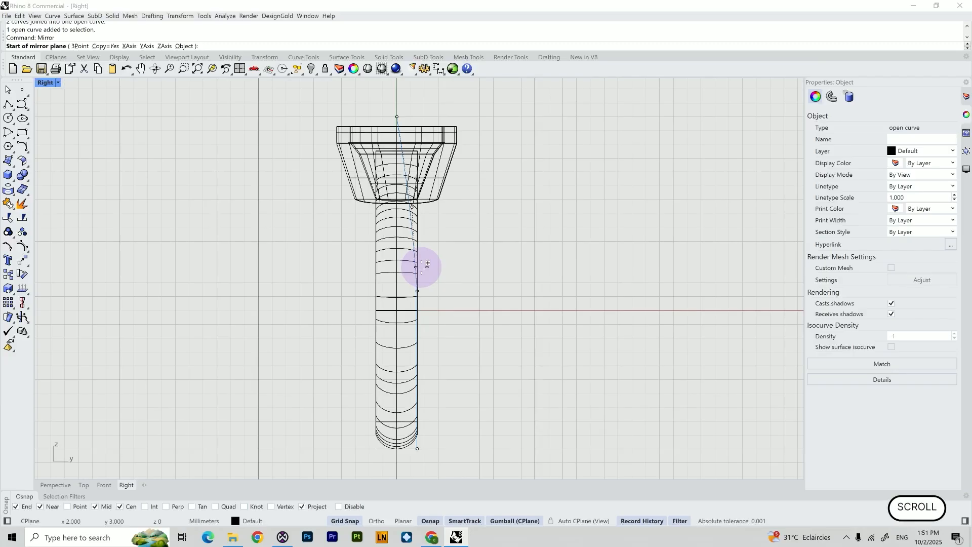
type("Y")
key("Return")
left_click(434, 248)
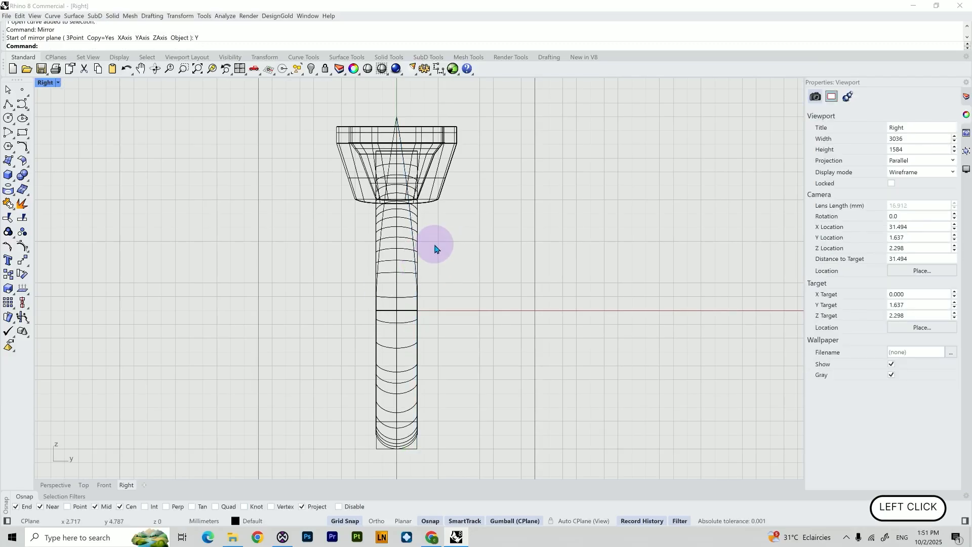
Join the side curve and its mirrored copy into one open profile curve
scroll(434, 243, "up", 3)
left_click(383, 218)
left_click(310, 217, "shift")
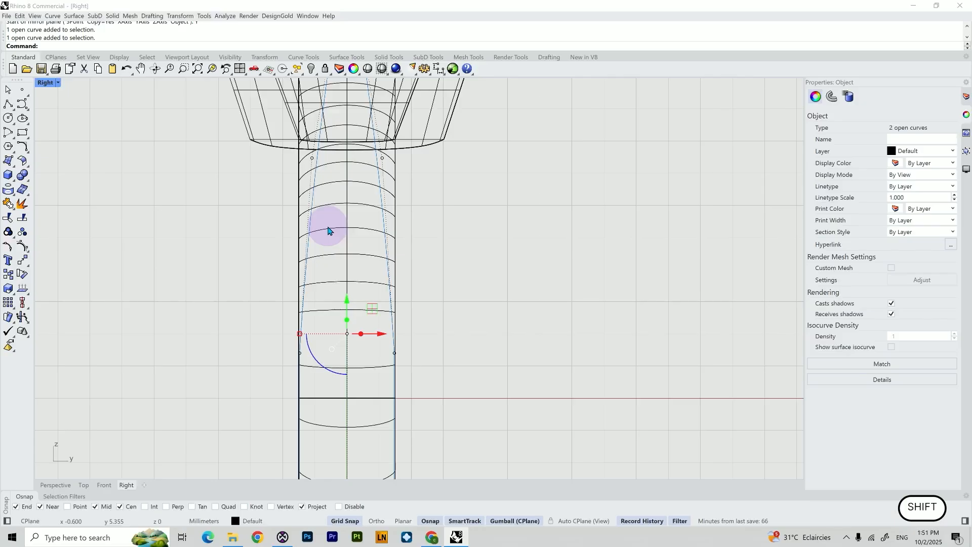
type("o")
key("BackSpace")
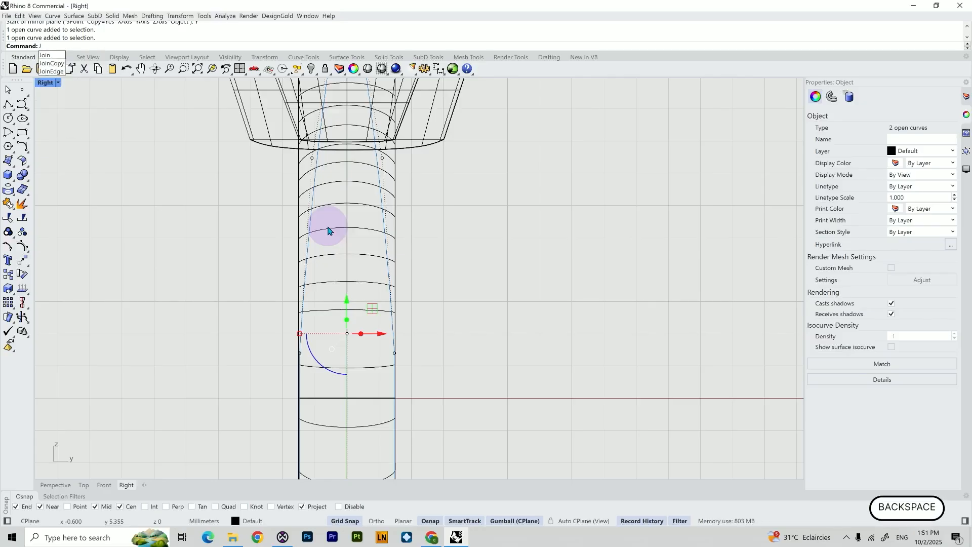
type("in")
key("Return")
Adjust the width of the profile curve's paired lower control points with the gumball scale, turning Grid Snap off
left_click(410, 282)
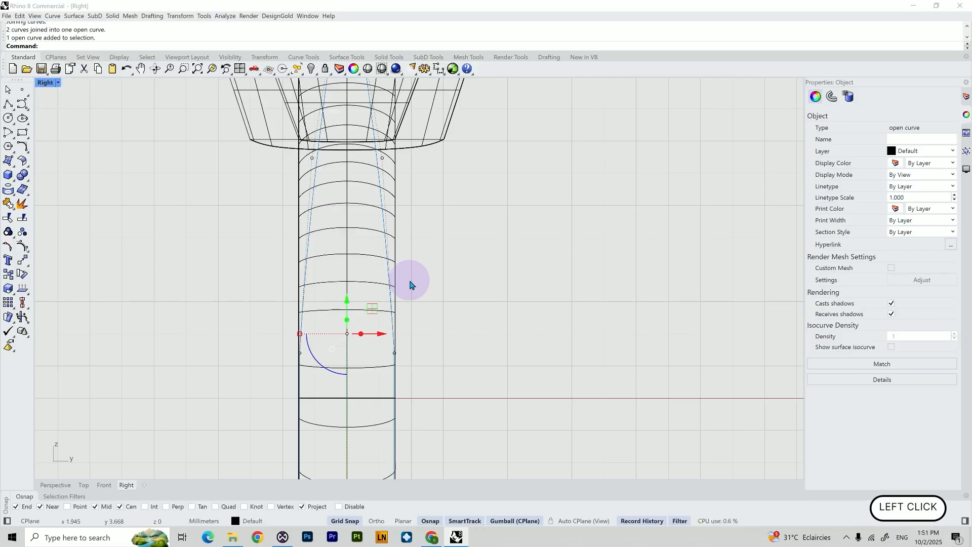
scroll(408, 337, "up", 3)
left_click_drag(381, 365, 379, 370)
key("ctrl+z")
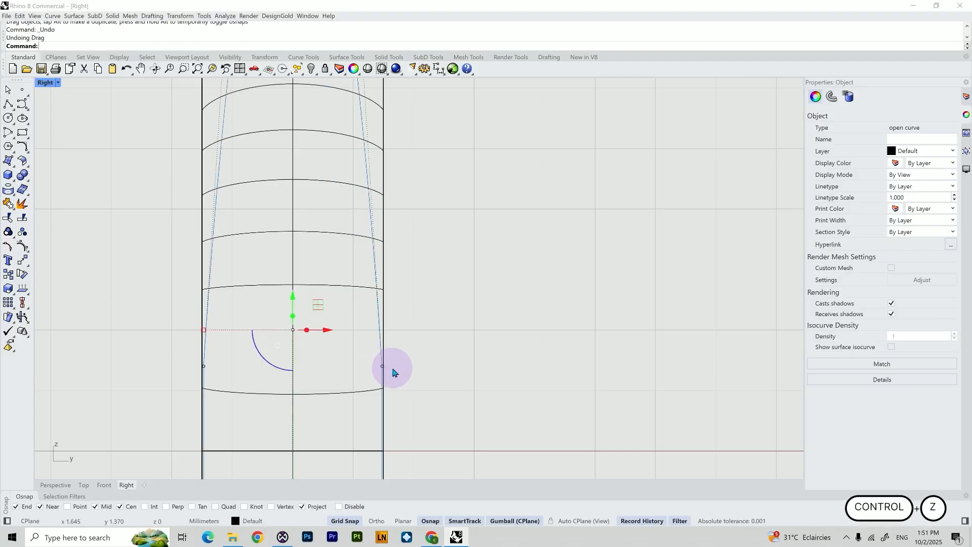
scroll(381, 366, "up", 1)
left_click(381, 366)
scroll(381, 362, "up", 1)
left_click(381, 361)
left_click(378, 364)
left_click(381, 368)
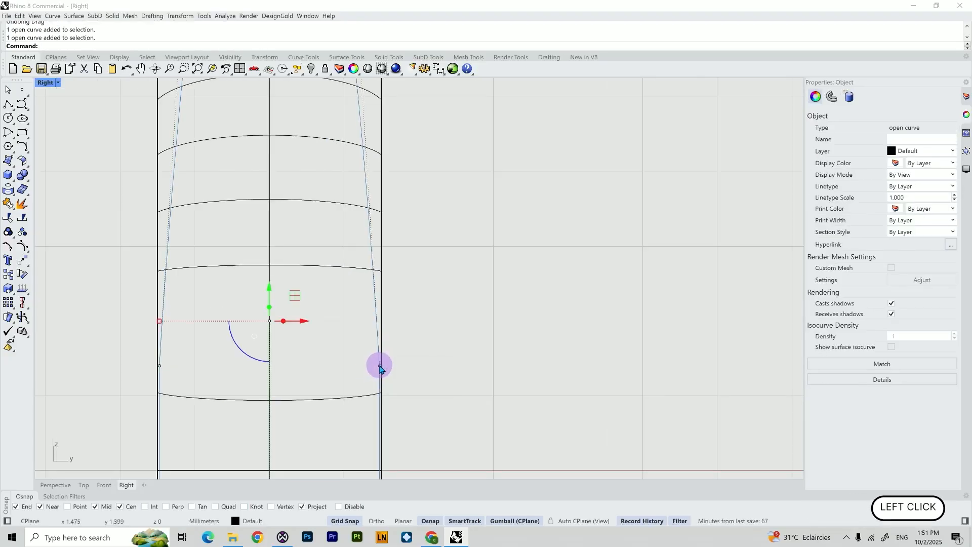
left_click(160, 365, "shift")
left_click(380, 366, "shift")
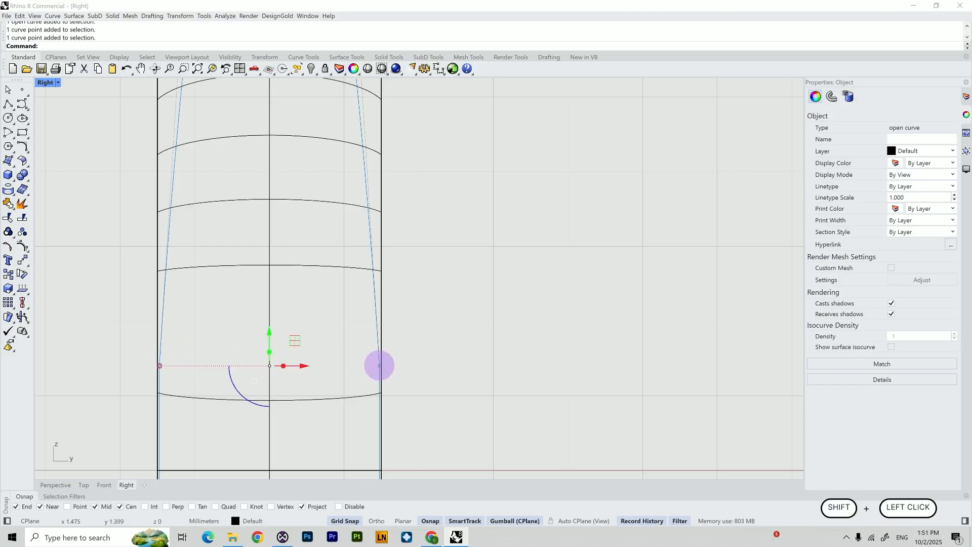
left_click_drag(278, 372, 281, 365)
left_click(345, 520)
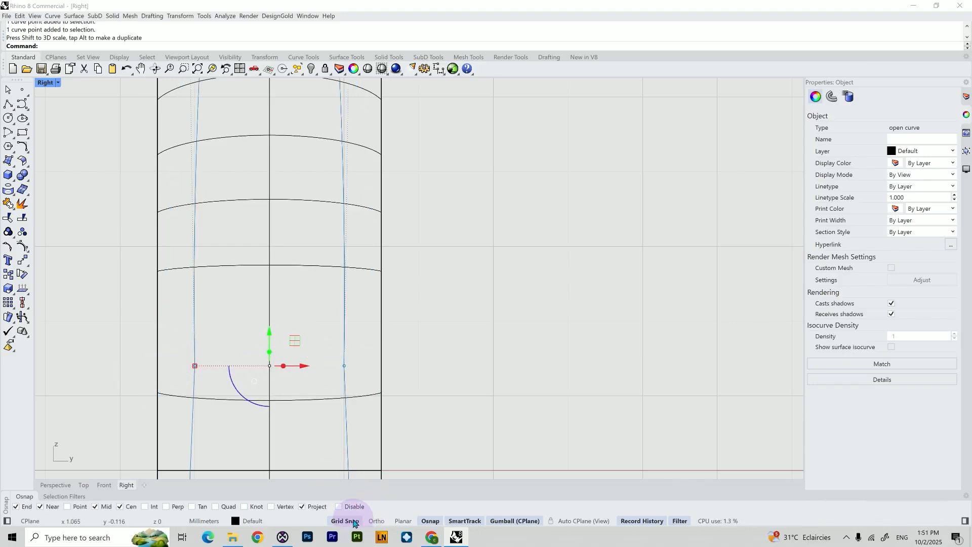
left_click(194, 365)
left_click_drag(195, 365, 163, 366)
scroll(226, 409, "down", 14)
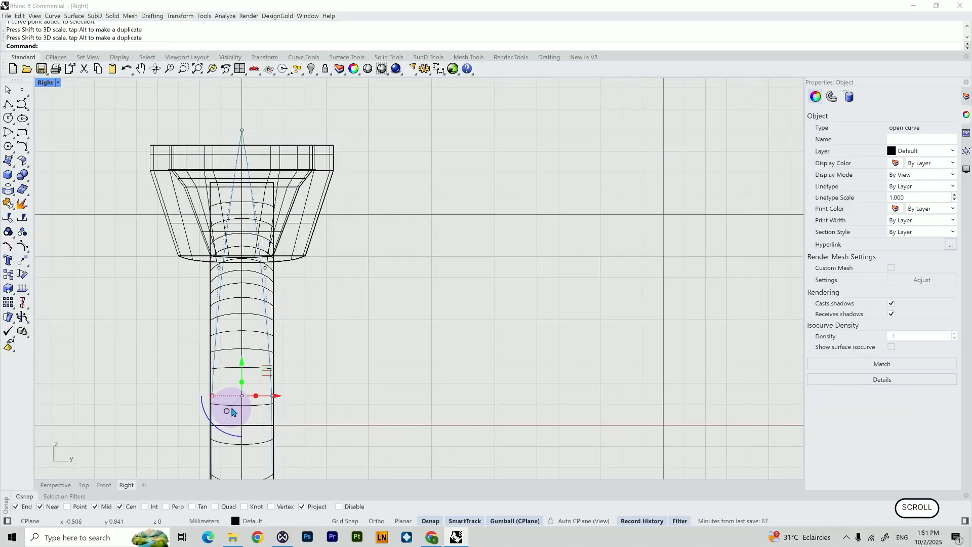
Rebuild the profile curve with 21 points and degree 3
right_click_drag(323, 402, 364, 357)
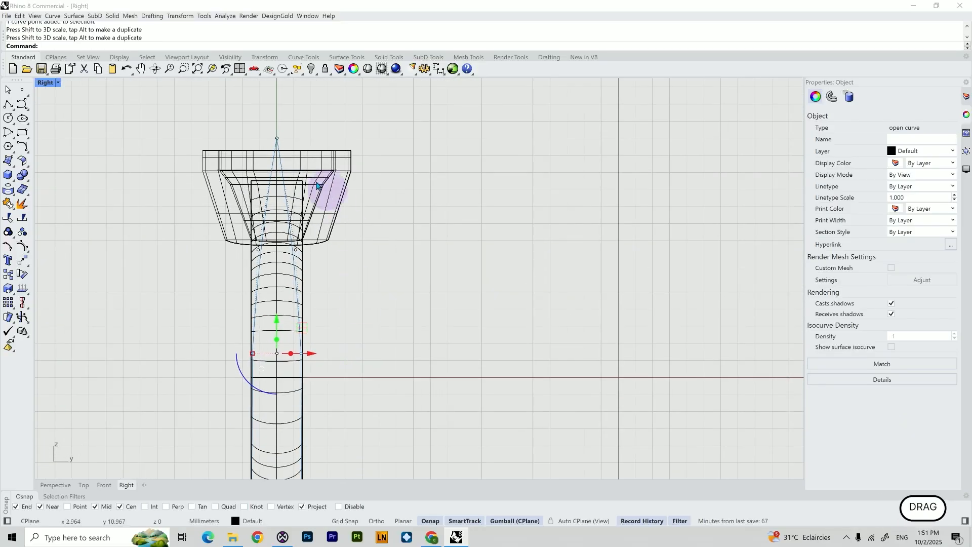
left_click(277, 138)
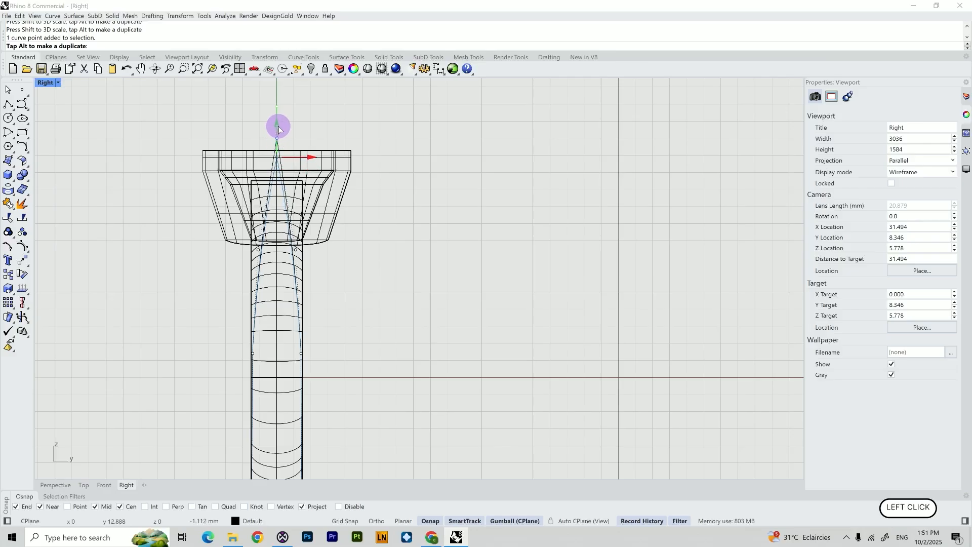
scroll(373, 361, "up", 3)
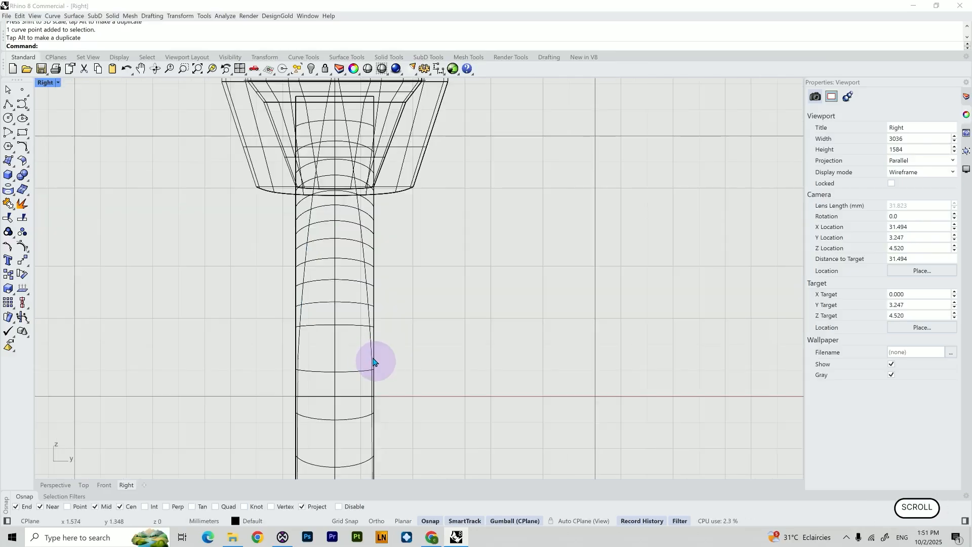
left_click(371, 355)
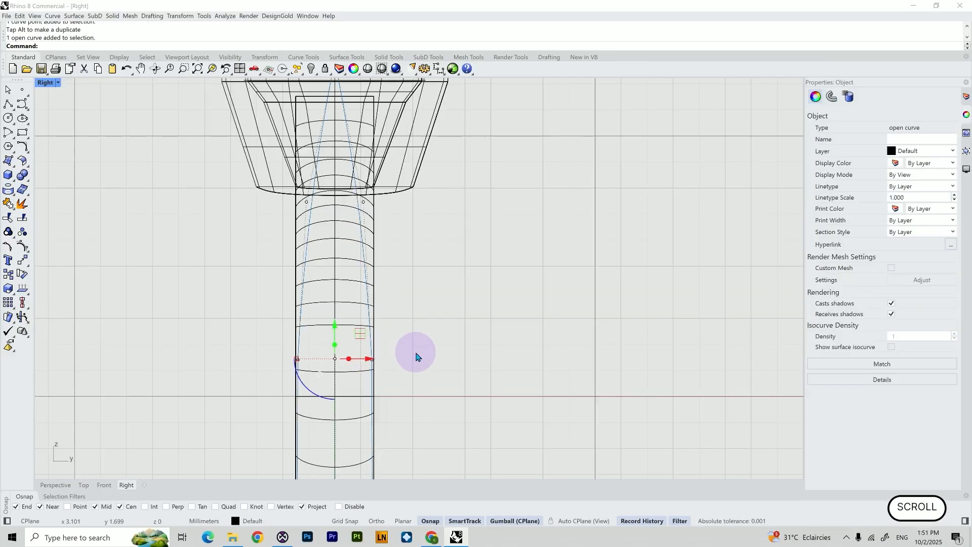
key("F10")
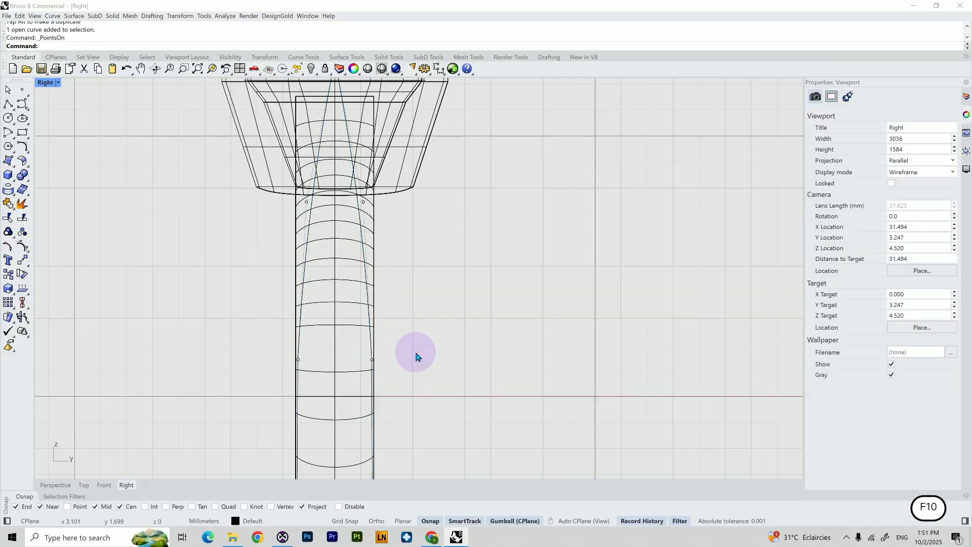
scroll(382, 368, "up", 1)
left_click(383, 369)
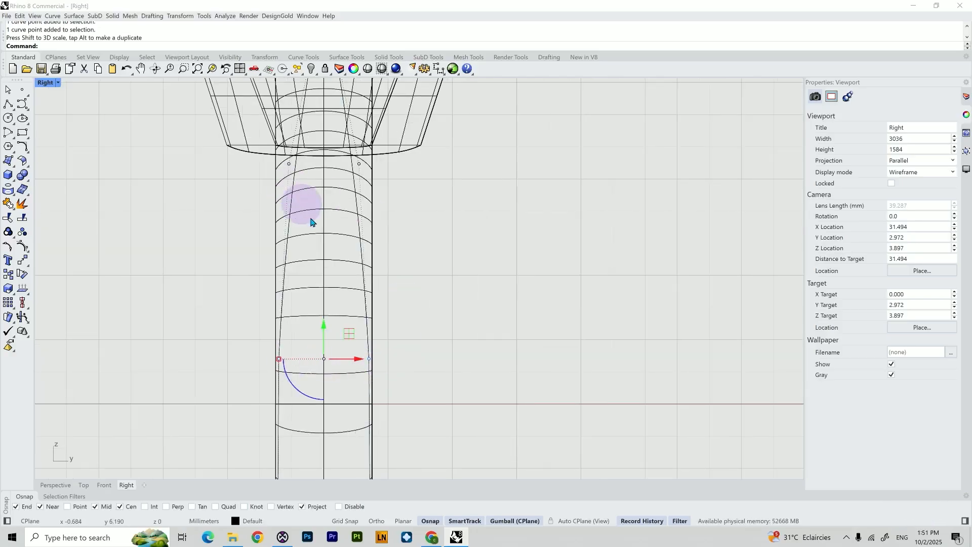
key("Return")
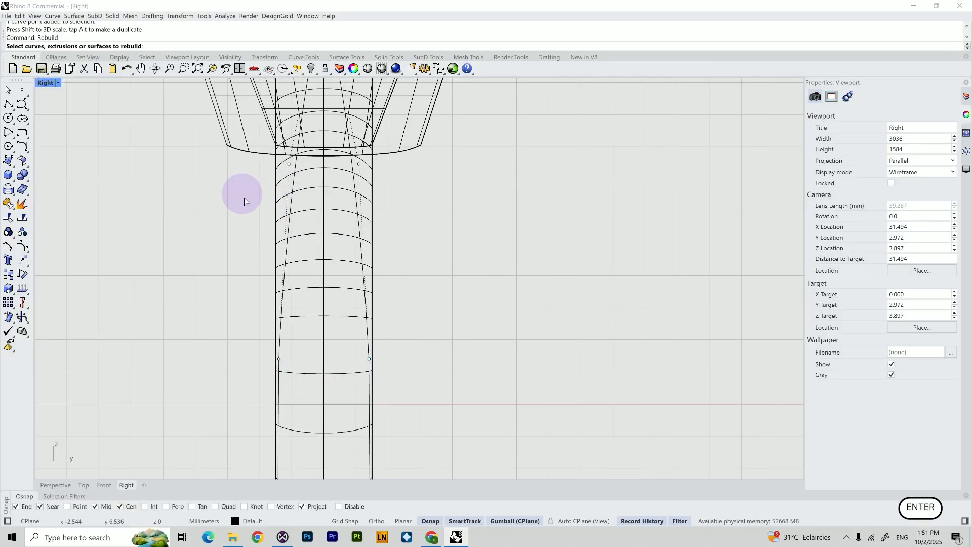
scroll(390, 287, "down", 1)
left_click(368, 267)
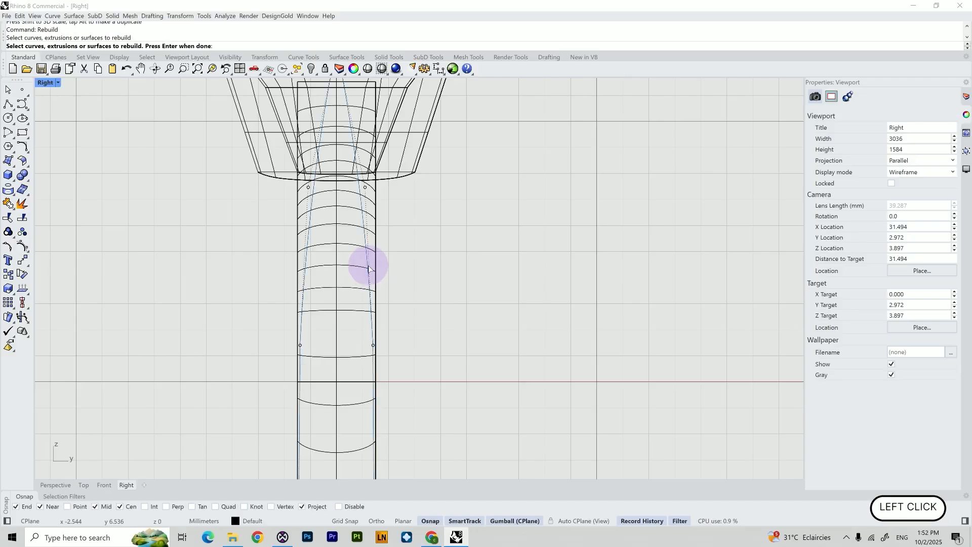
key("Return")
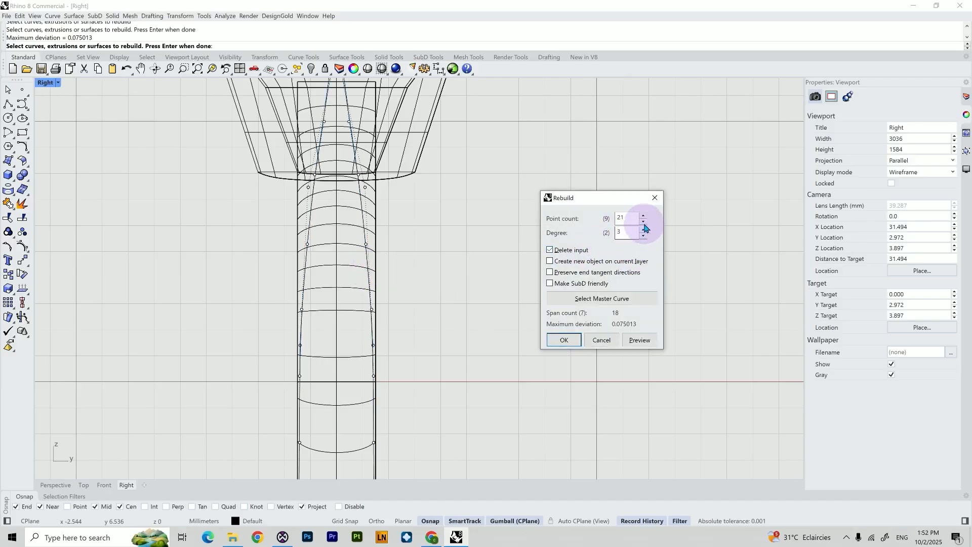
left_click(564, 340)
Nudge the profile curve's lower control points slightly with the gumball scale
scroll(373, 397, "down", 2)
scroll(360, 397, "up", 4)
right_click_drag(360, 396, 353, 364)
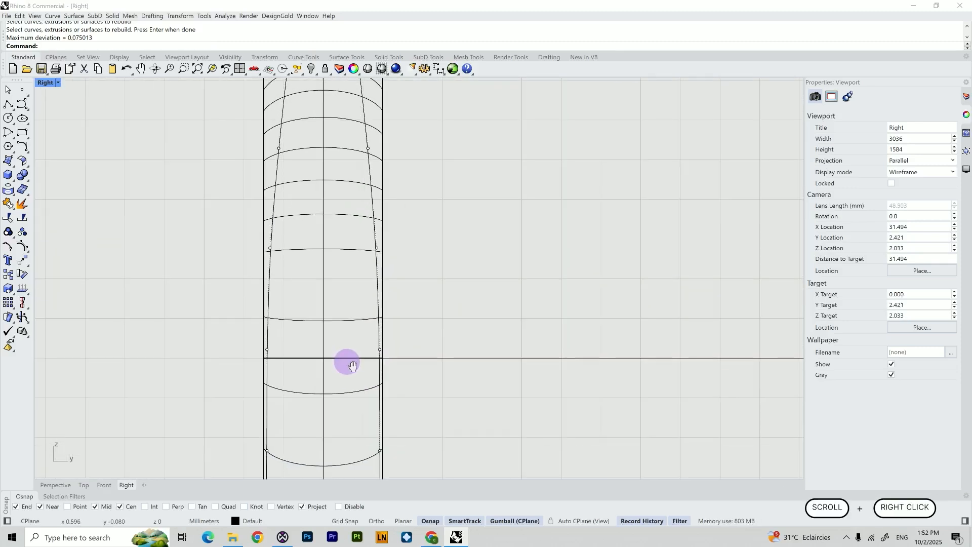
scroll(352, 365, "up", 5)
left_click(434, 327)
key("ctrl+z")
left_click(117, 326, "shift")
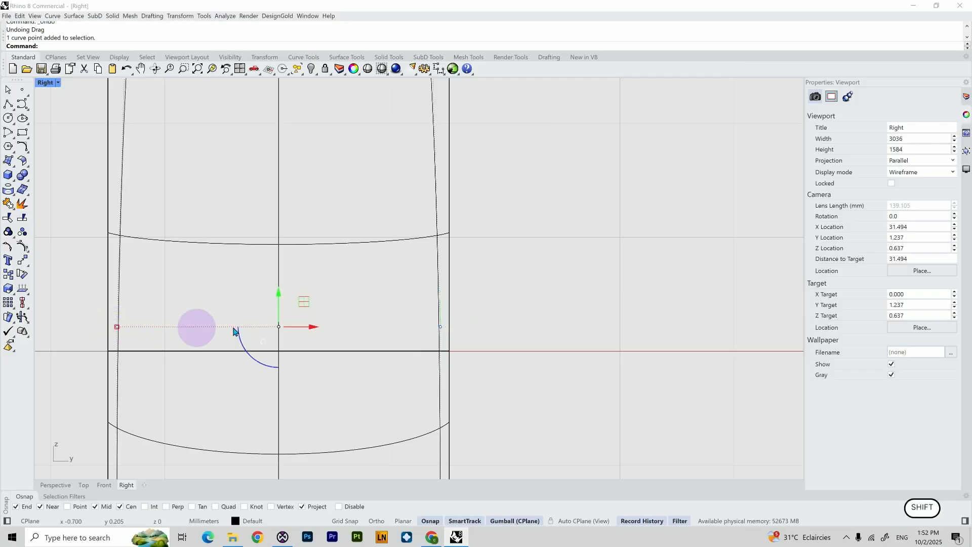
left_click_drag(117, 327, 120, 327)
Wire-cut the shank with the profile curve, cutting through along the X direction
scroll(162, 348, "down", 6)
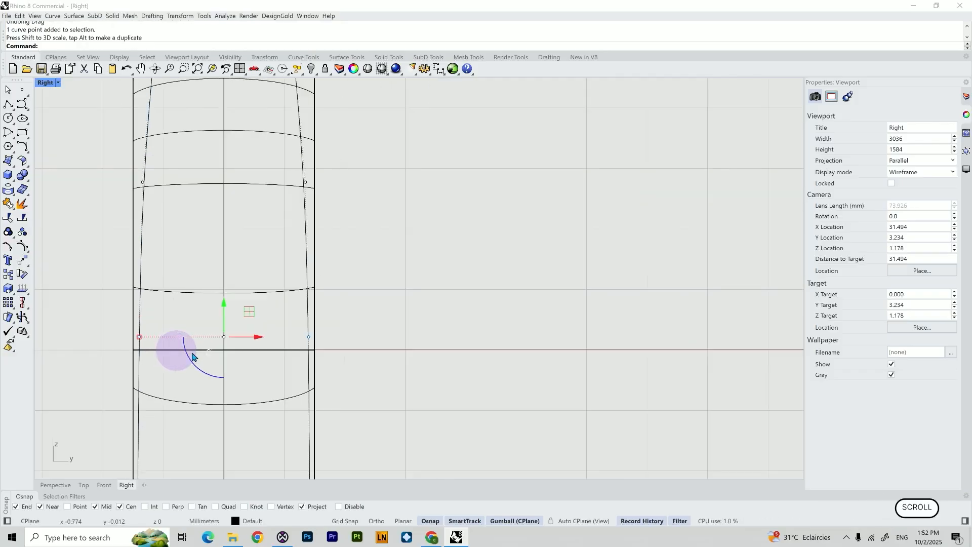
right_click_drag(366, 378, 464, 307, "shift")
scroll(450, 304, "down", 4)
scroll(478, 387, "down", 5)
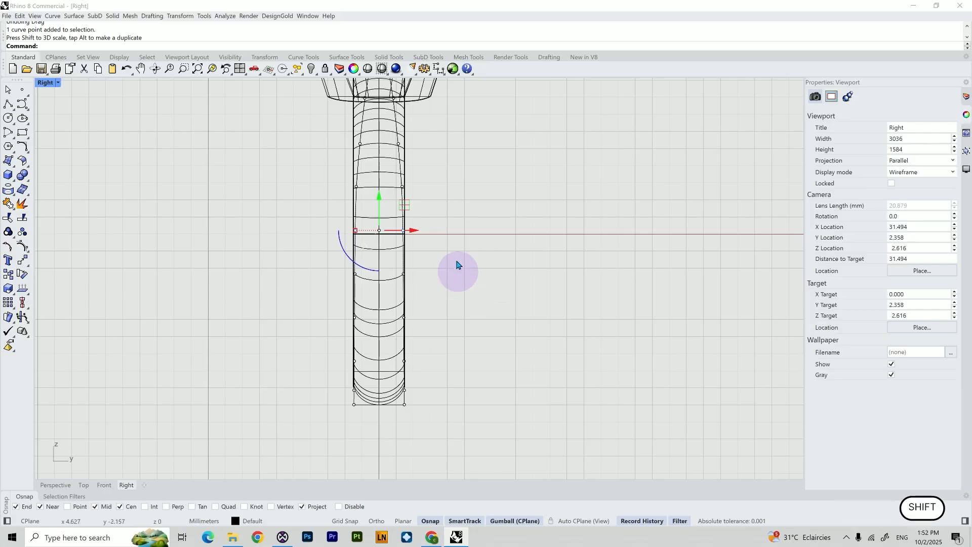
right_click_drag(456, 264, 451, 393, "shift")
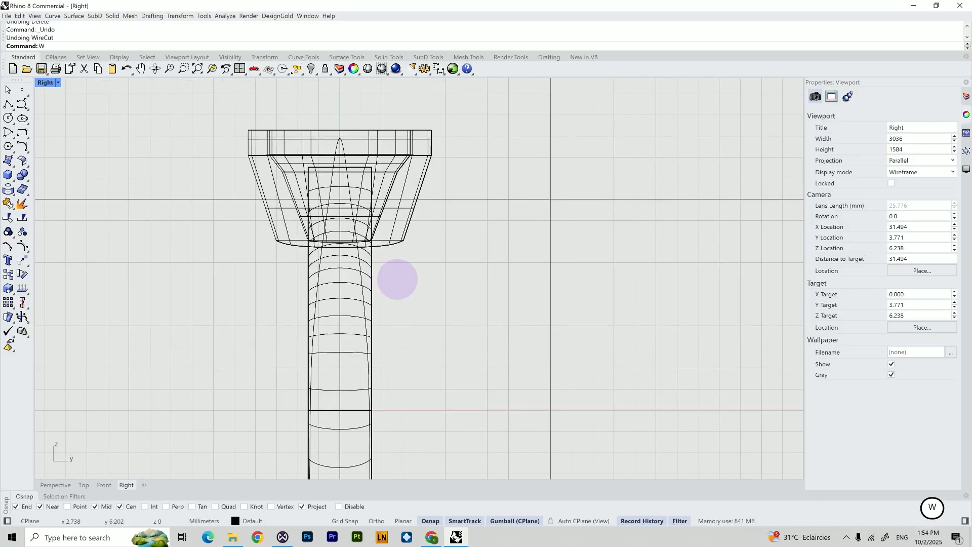
key("Return")
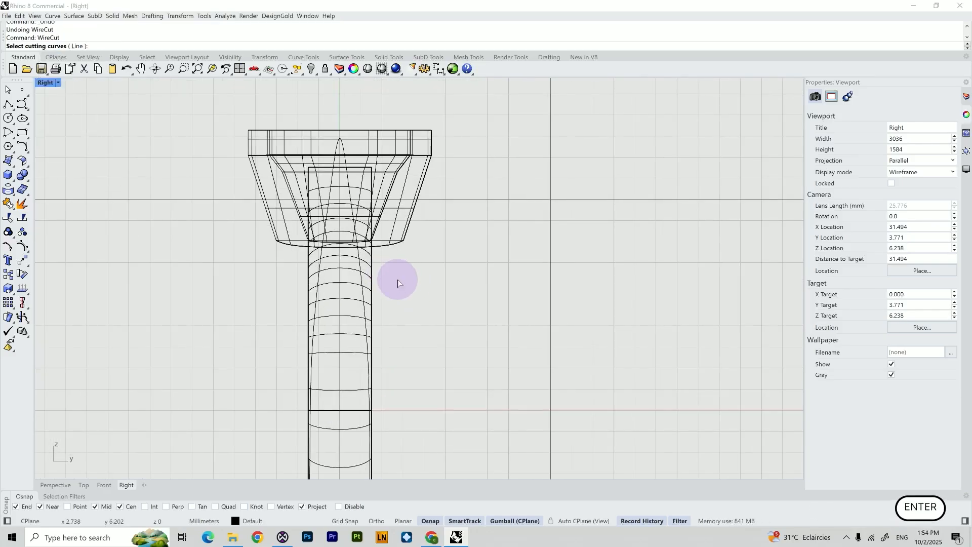
left_click(361, 266)
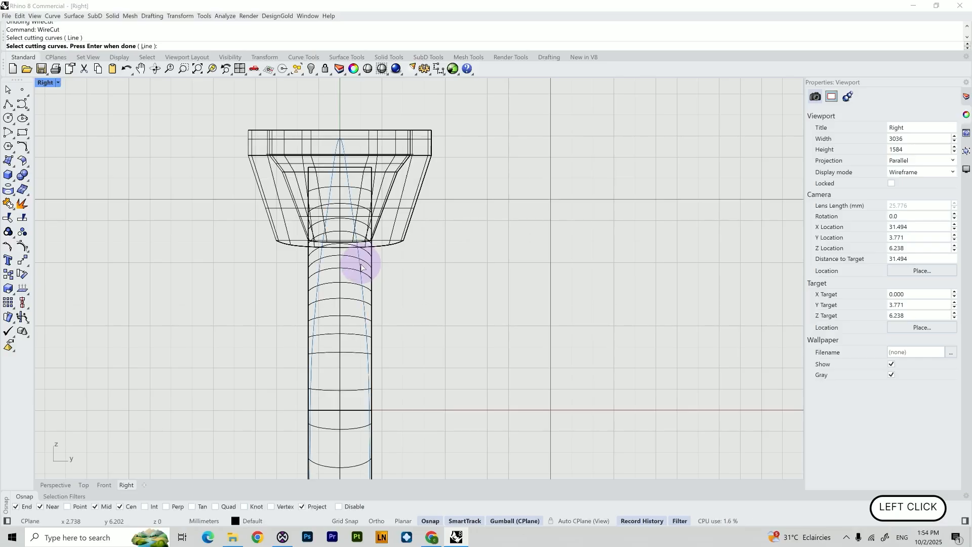
left_click(349, 299)
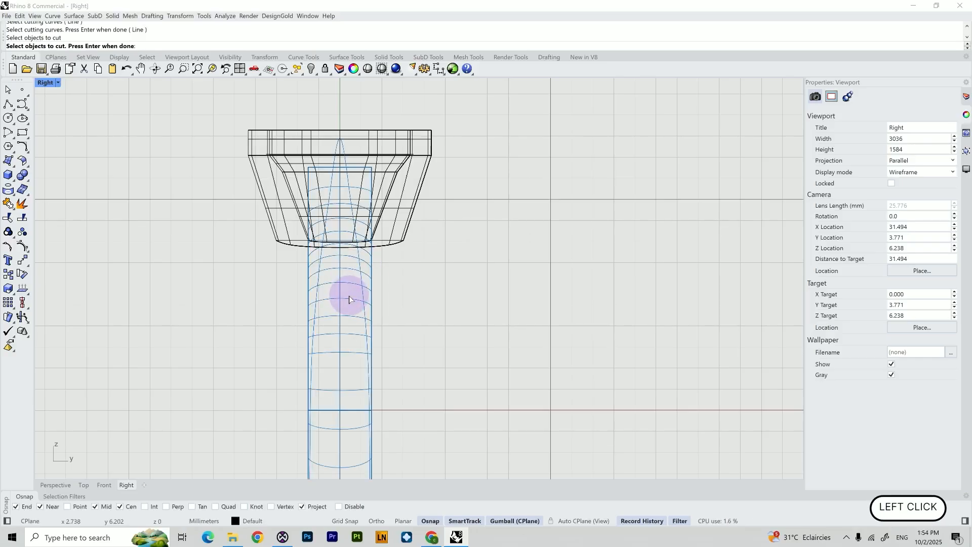
key("Return")
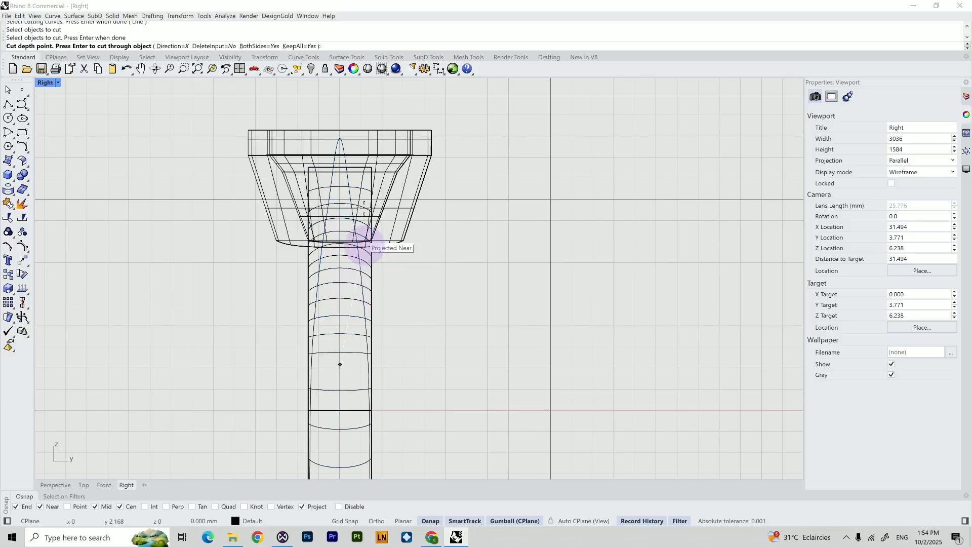
left_click(173, 46)
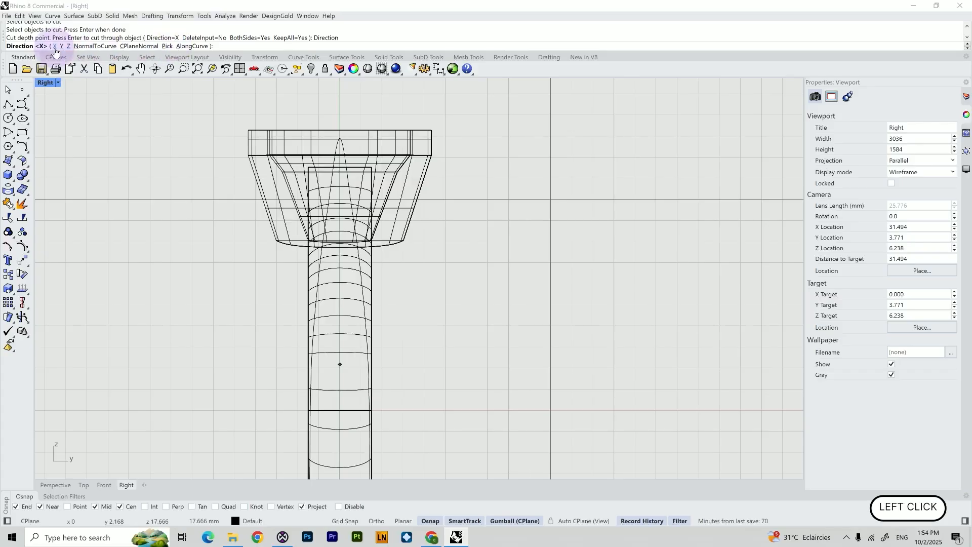
left_click(61, 46)
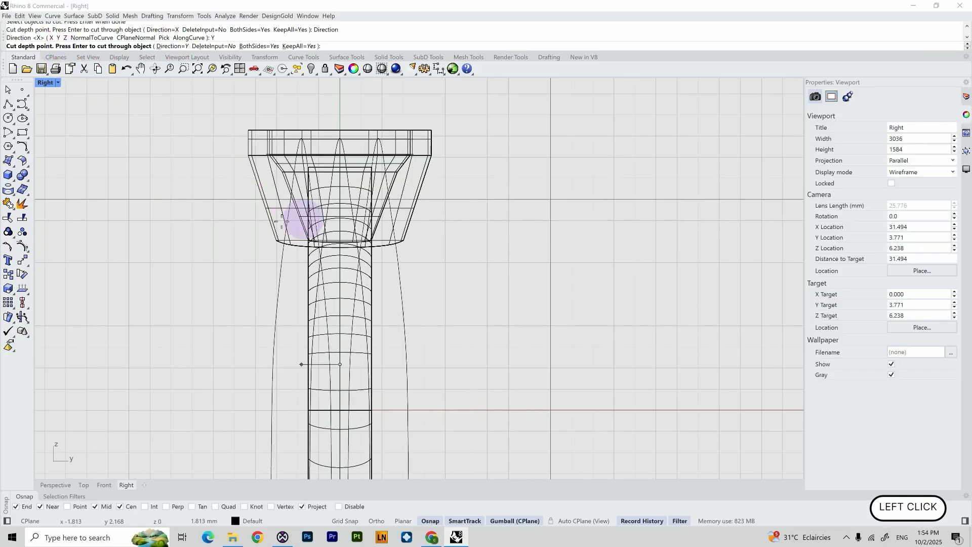
left_click(173, 46)
left_click(51, 47)
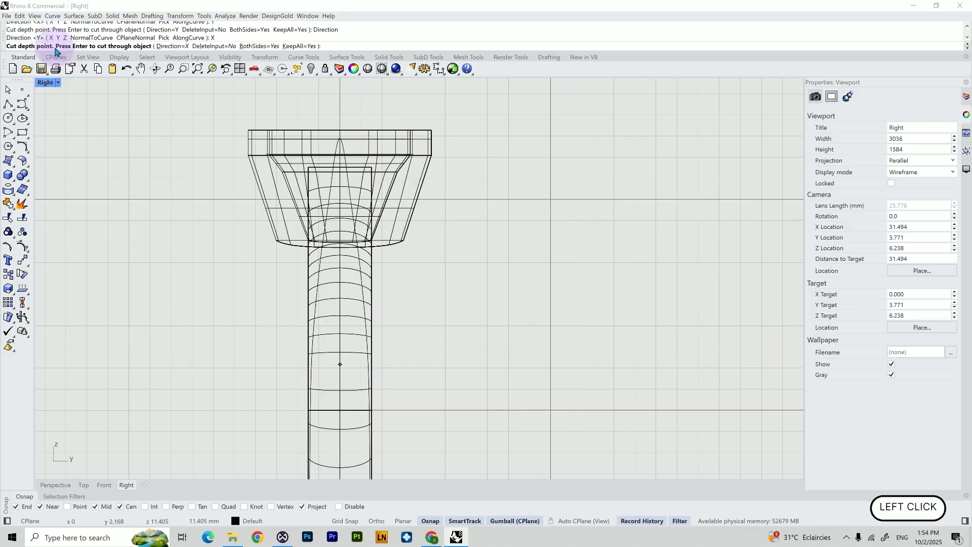
left_click(289, 299)
Delete the two cut-away outer pieces of the shank
scroll(289, 299, "down", 4)
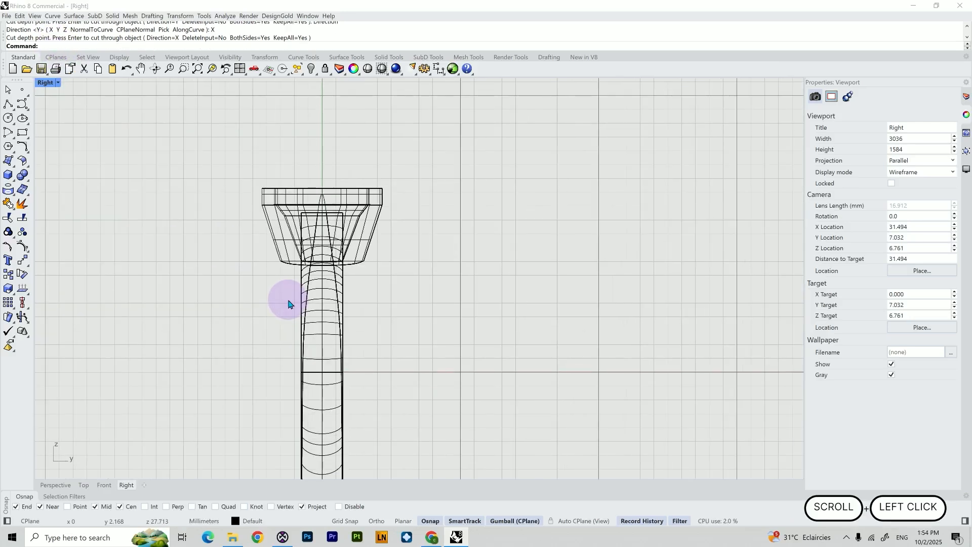
scroll(338, 293, "up", 4)
left_click(342, 279)
left_click(289, 265, "shift")
key("Delete")
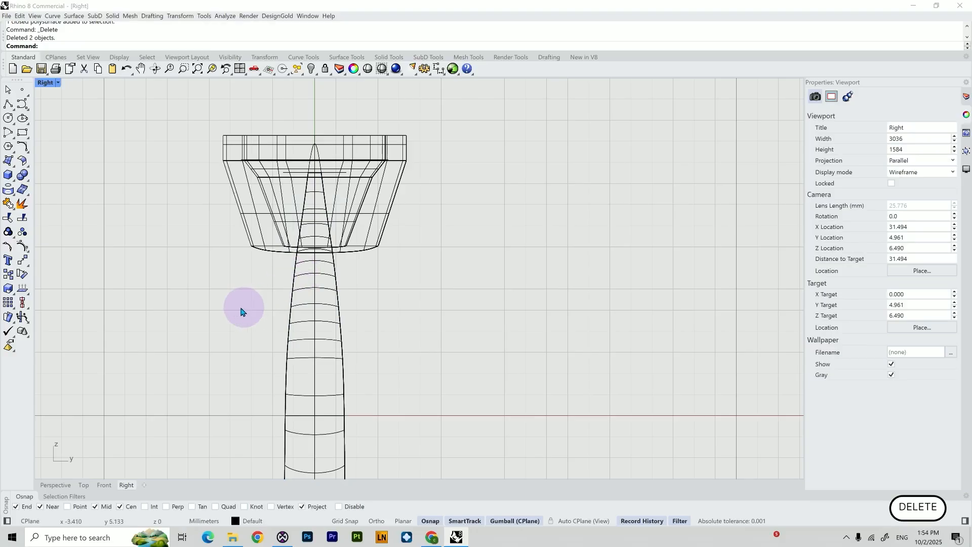
Inspect the trimmed ring from several angles in the Perspective view and select it
scroll(243, 309, "down", 2)
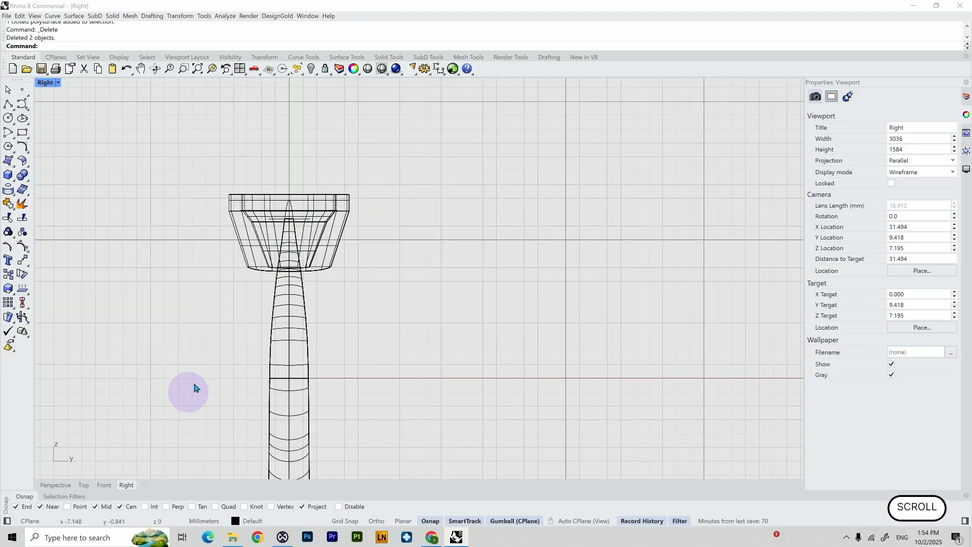
right_click_drag(191, 386, 213, 260)
left_click(55, 485)
mouse_move(283, 336)
right_mouse_down()
mouse_move(310, 339)
mouse_move(346, 317)
mouse_move(332, 317)
mouse_move(321, 358)
mouse_move(310, 341)
mouse_move(343, 289)
right_mouse_up()
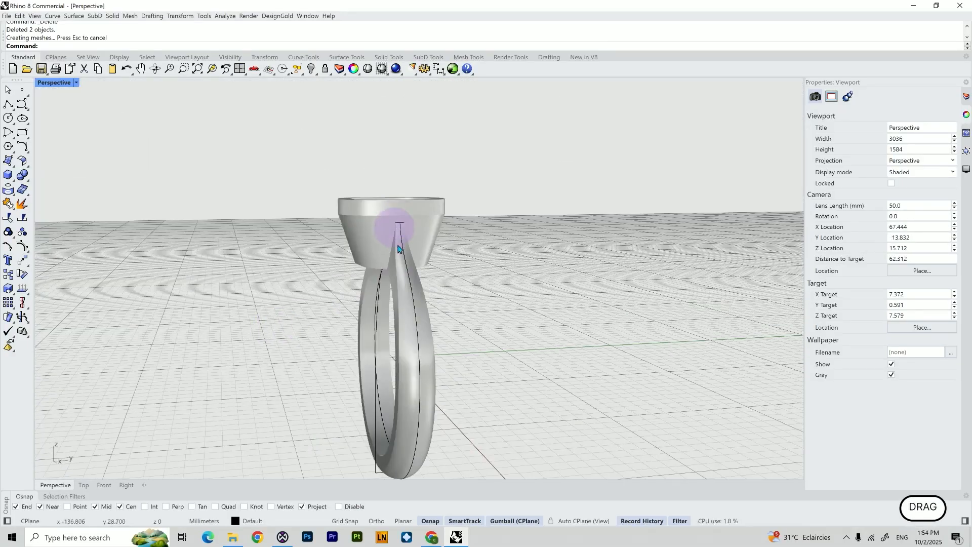
key("alt+Tab")
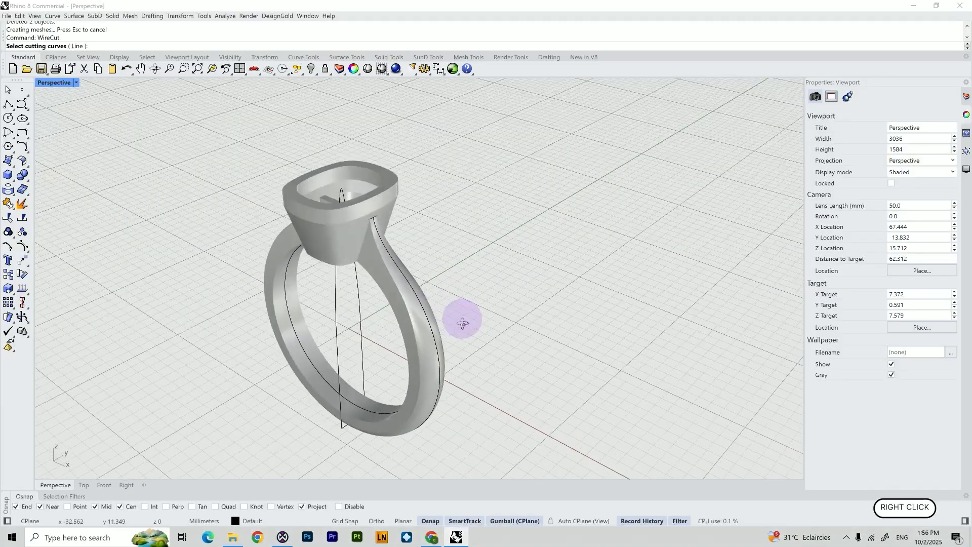
right_click_drag(460, 321, 422, 340)
right_click(478, 343)
right_click(432, 345)
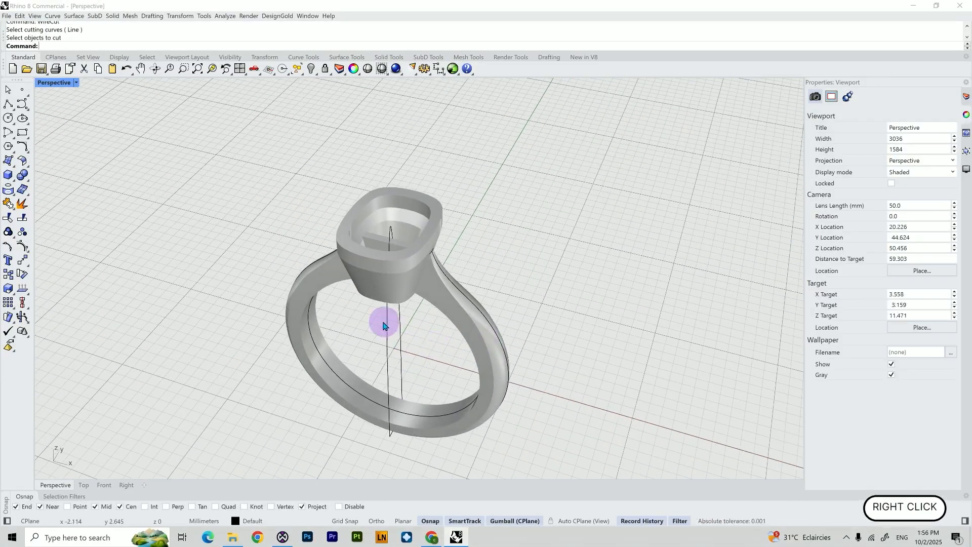
scroll(383, 326, "up", 3)
right_click_drag(369, 297, 382, 297)
left_click(400, 188)
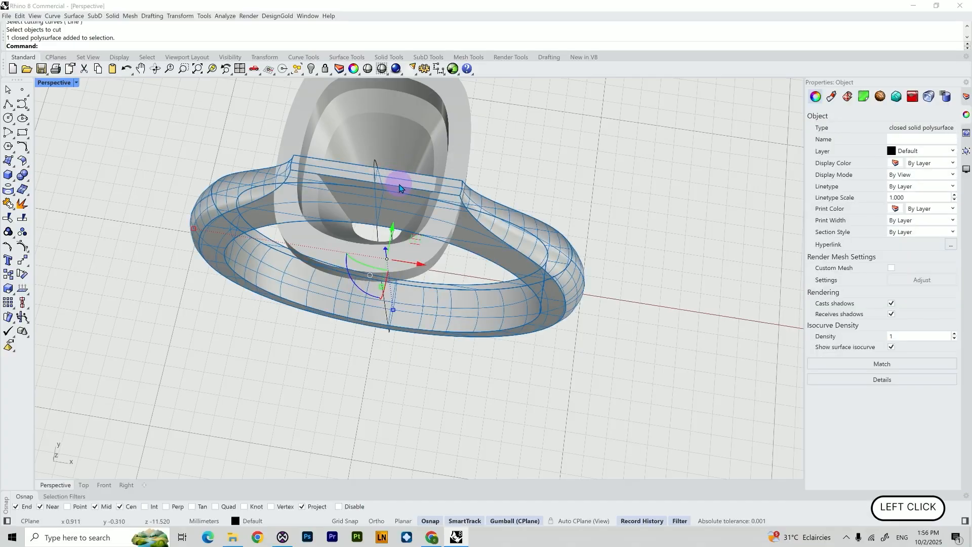
mouse_move(400, 197)
right_mouse_down()
mouse_move(394, 174)
mouse_move(405, 200)
right_mouse_up()
right_click_drag(430, 162, 438, 217, "shift")
right_click(439, 217)
right_click_drag(439, 218, 445, 198)
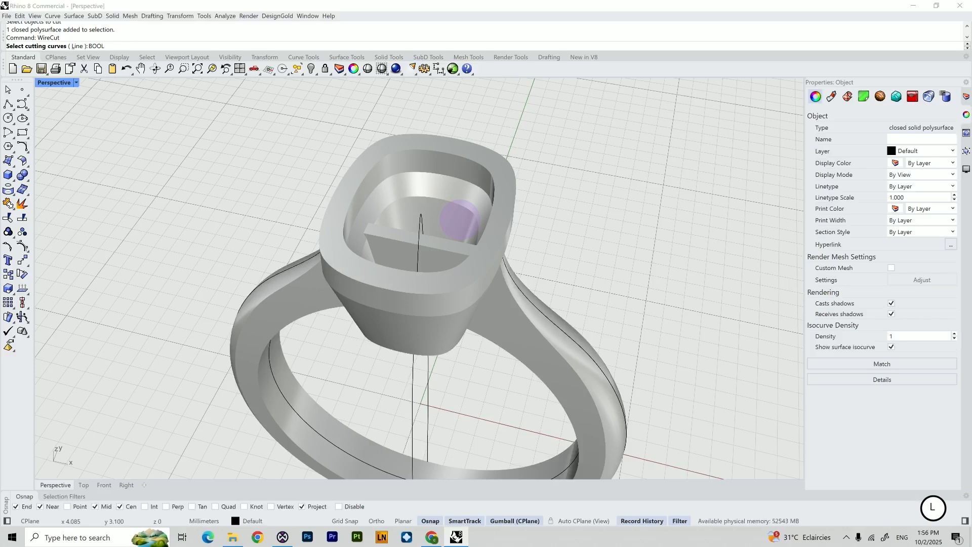
key("Escape")
Try a Boolean Difference subtracting the setting from the shank, then undo it
type("Bool")
key("BackSpace")
type("ol")
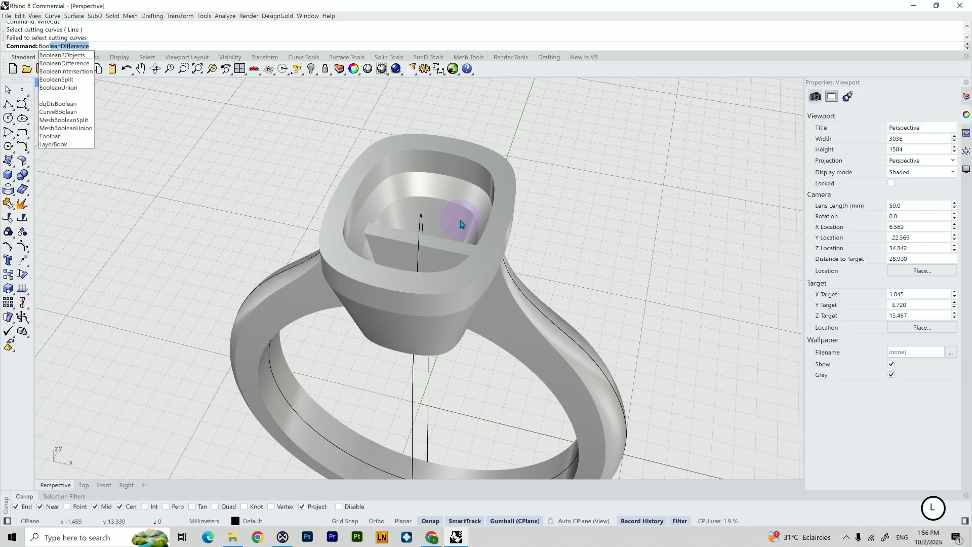
key("Return")
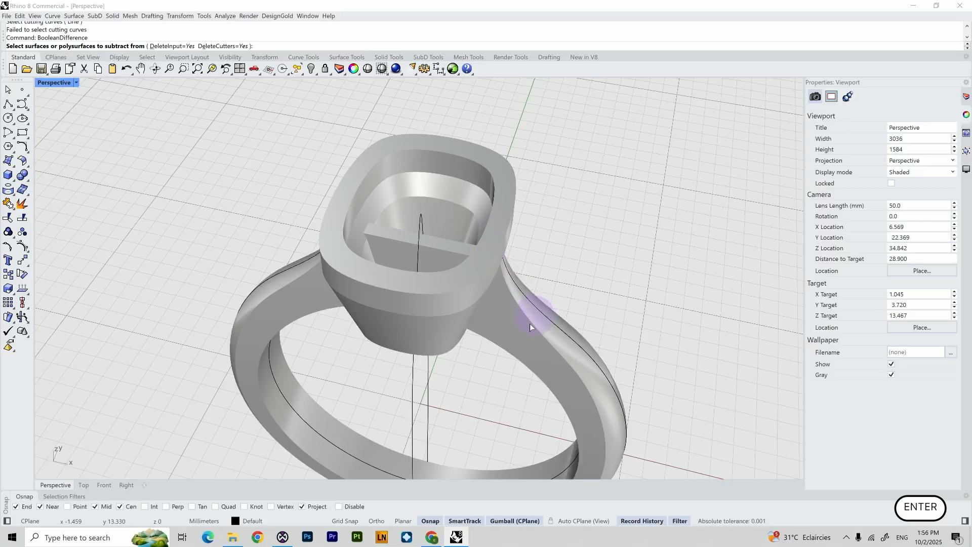
left_click(524, 335)
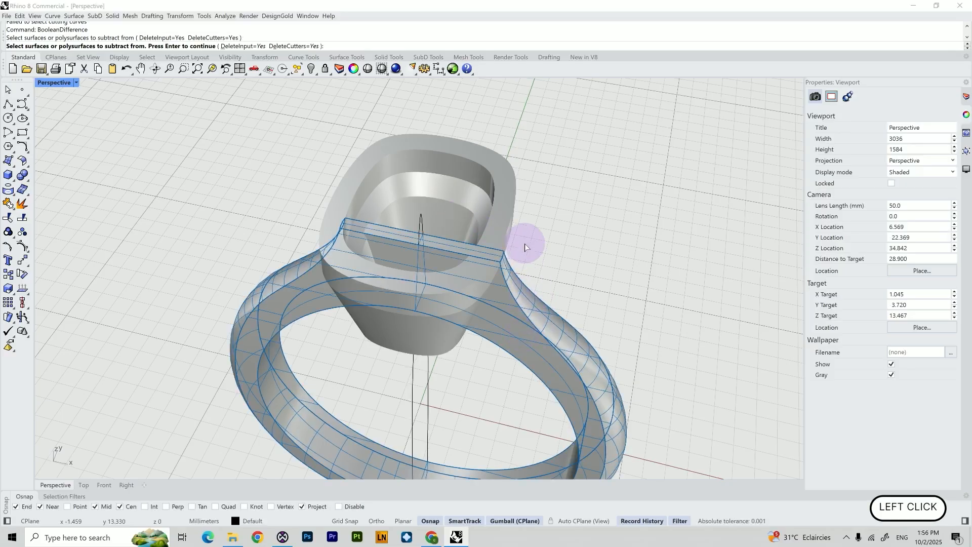
key("Return")
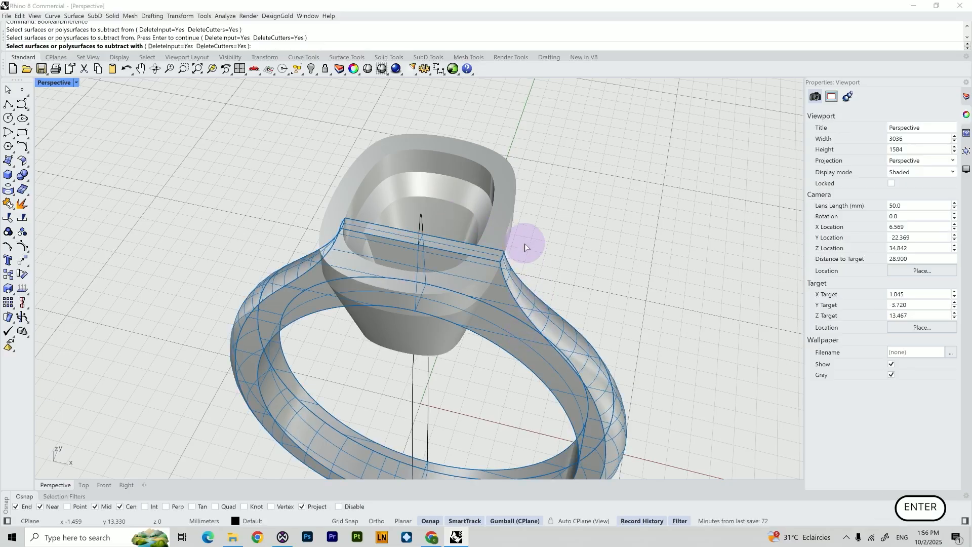
left_click(502, 220)
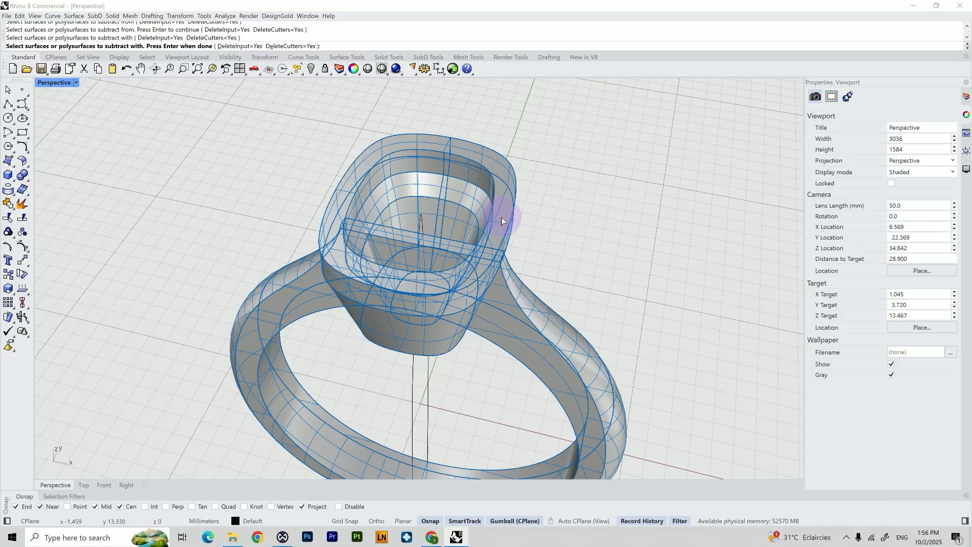
key("Return")
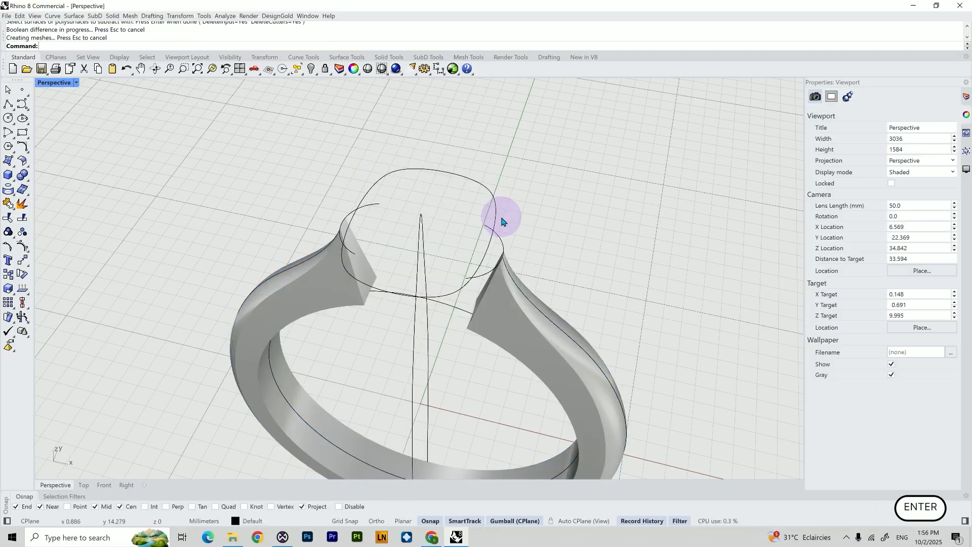
key("ctrl+z")
Boolean-subtract the setting from the shank again, with DeleteCutters set to No so the setting is kept
right_click(583, 246)
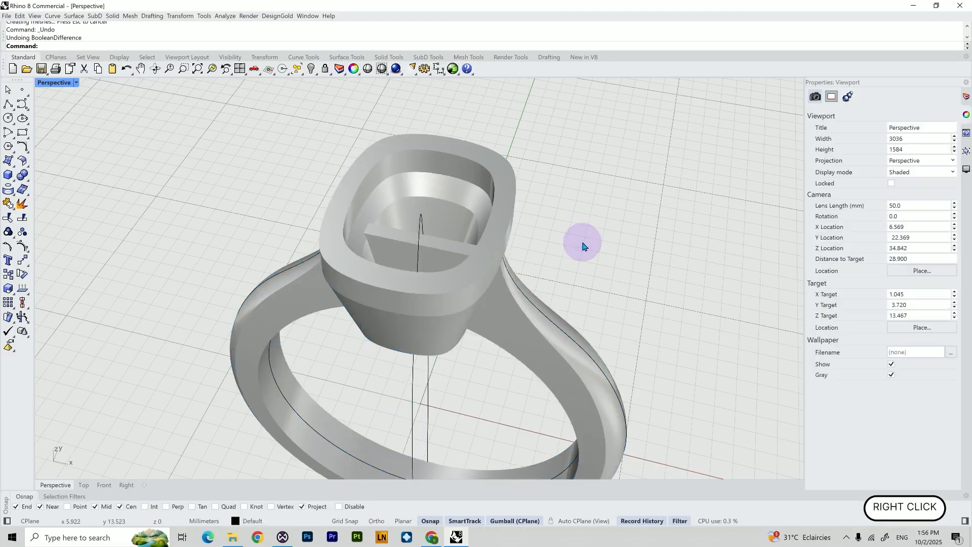
left_click(522, 331)
key("Return")
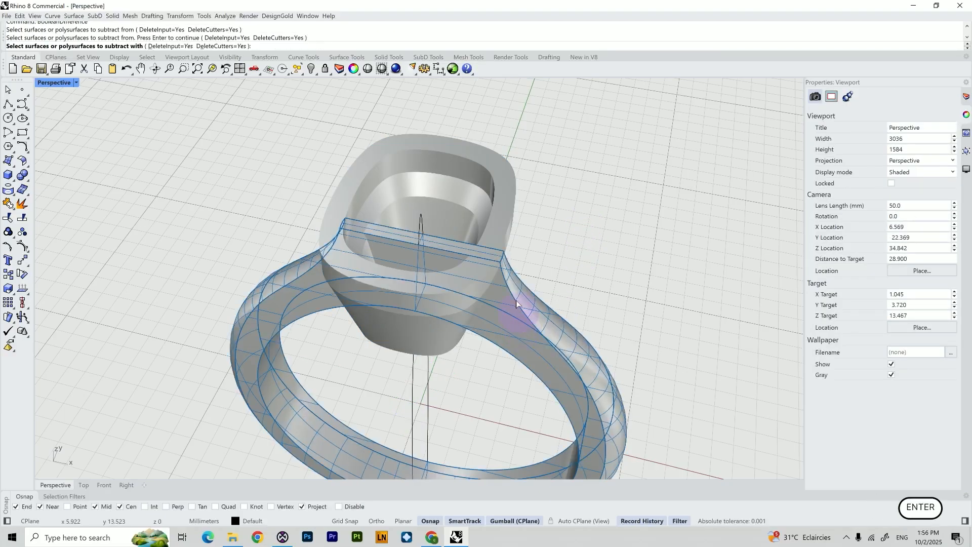
left_click(502, 202)
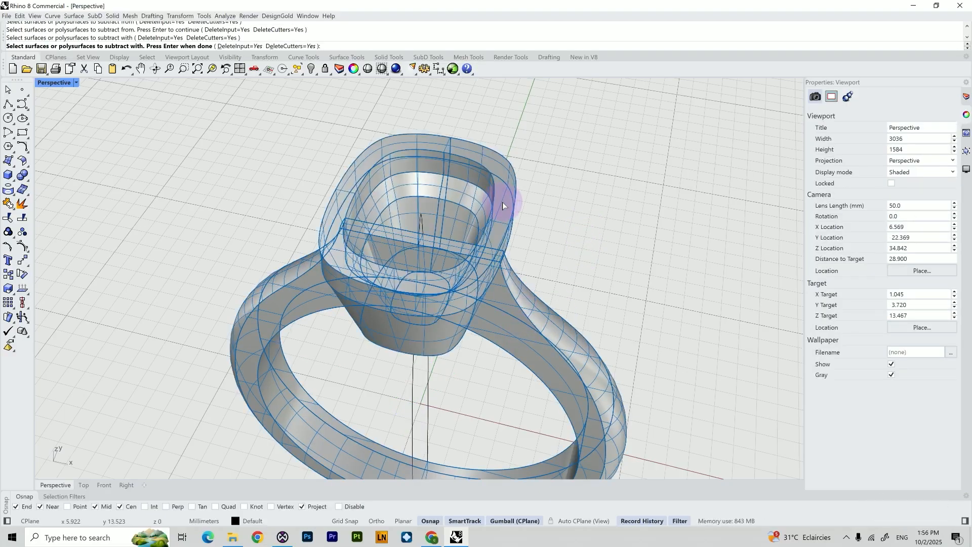
left_click(290, 48)
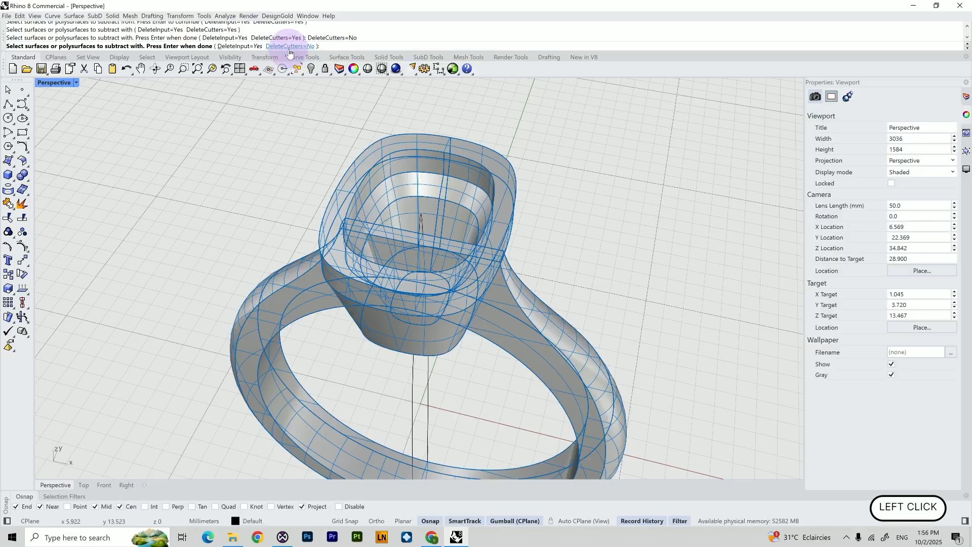
key("Return")
Show the hidden gem again and zoom out to view the whole ring
right_click_drag(465, 195, 470, 229)
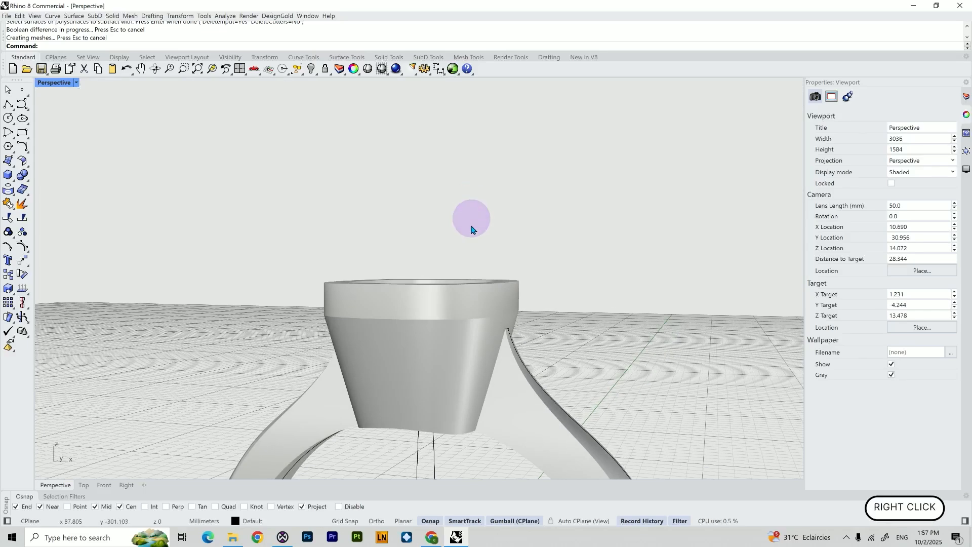
scroll(470, 228, "down", 4)
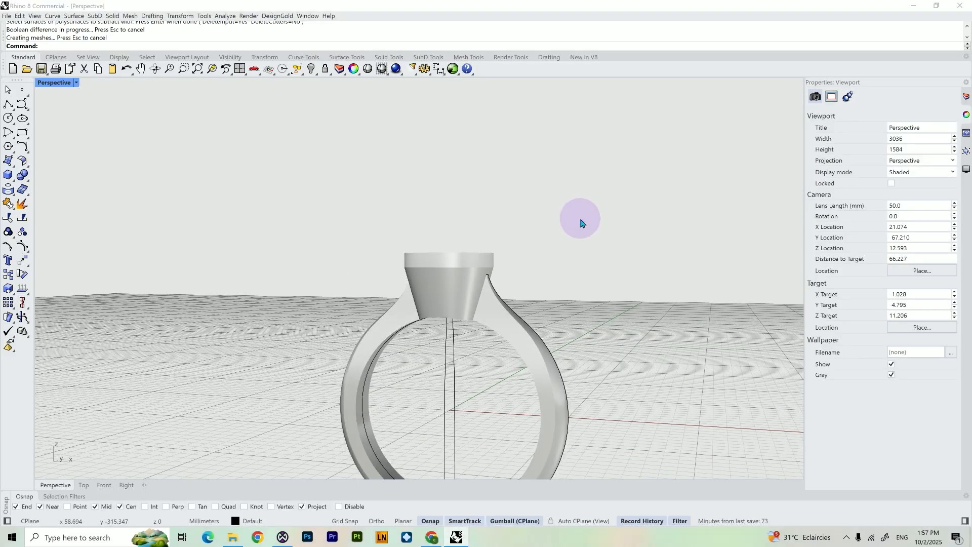
key("Return")
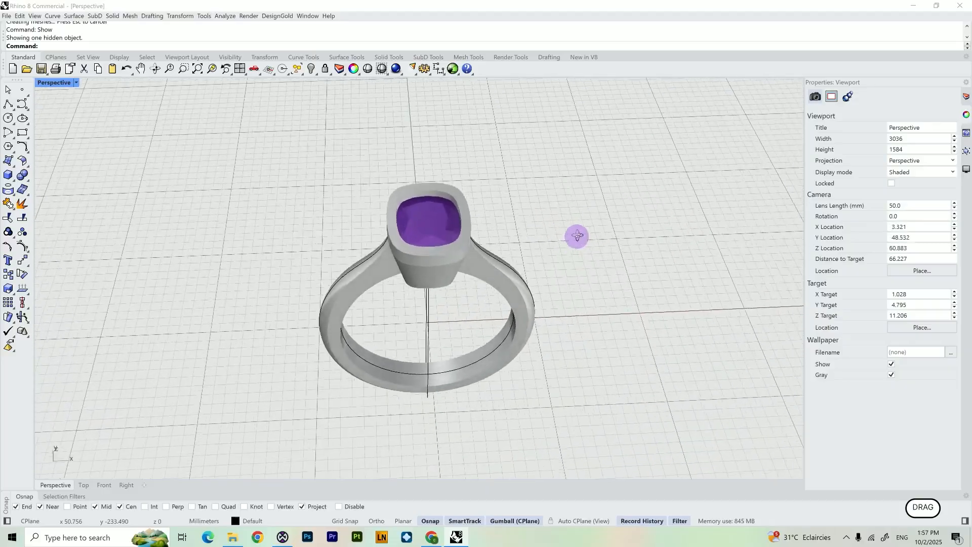
scroll(580, 236, "down", 4)
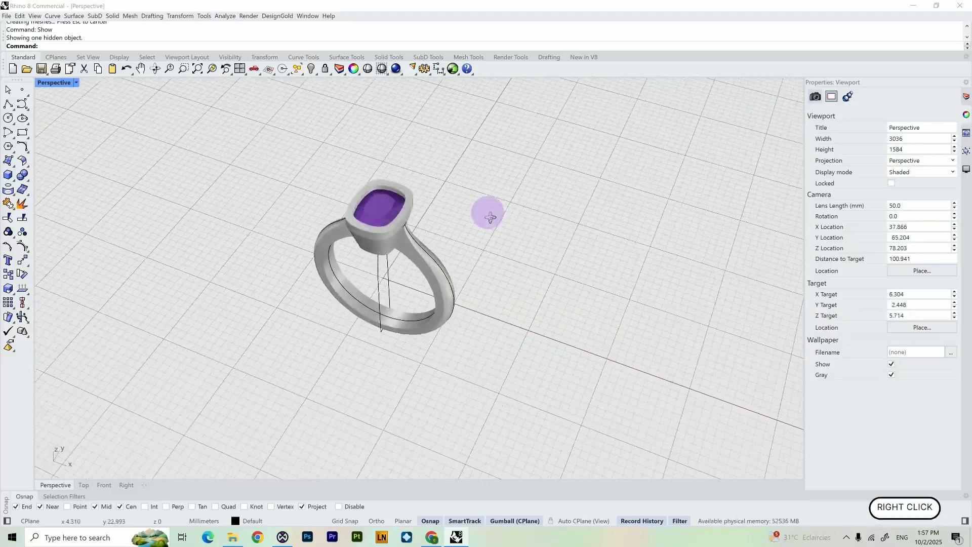